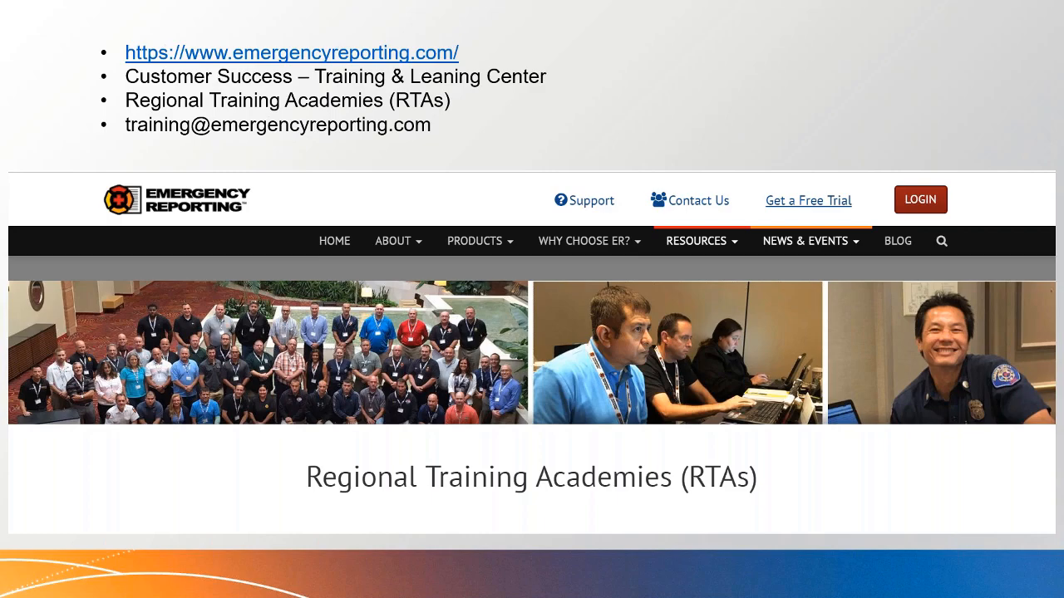
Exit the PowerPoint slide show and switch to the Emergency Reporting dashboard in Chrome
{"action": "key", "text": "Right"}
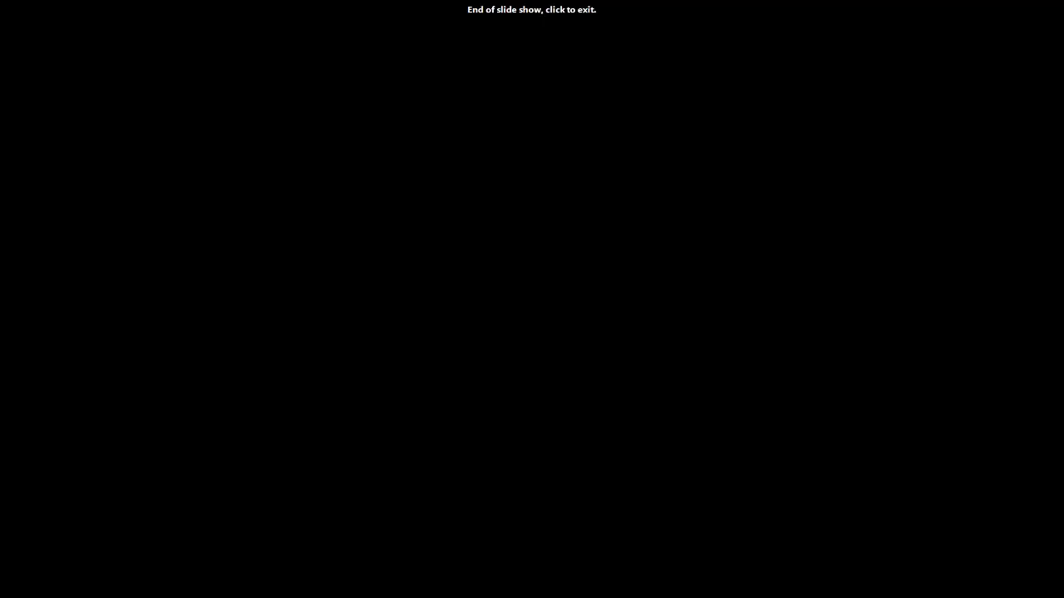
{"action": "key", "text": "Right"}
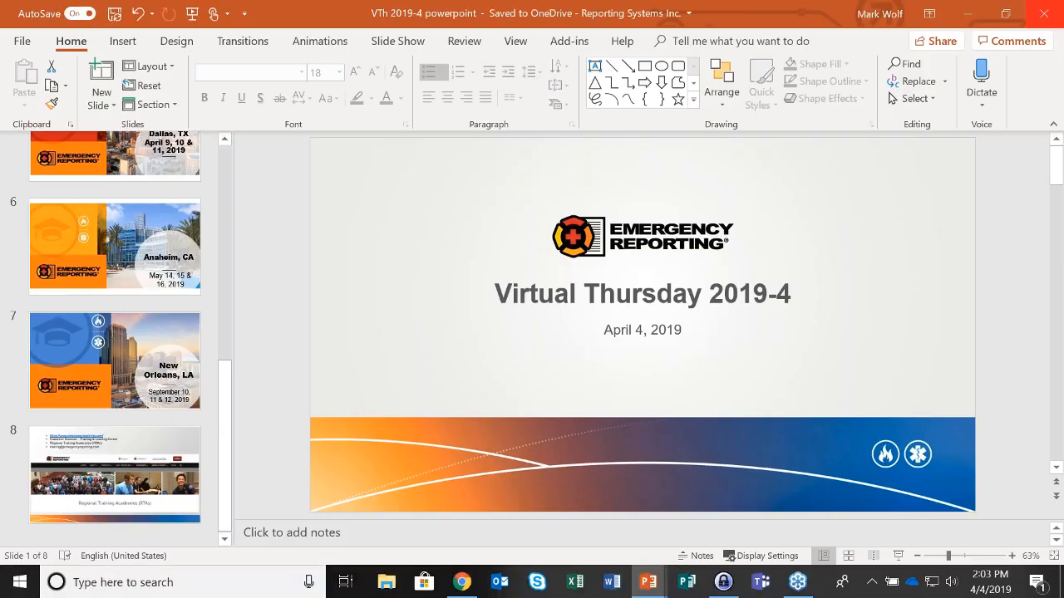
{"action": "key", "text": "alt+Tab"}
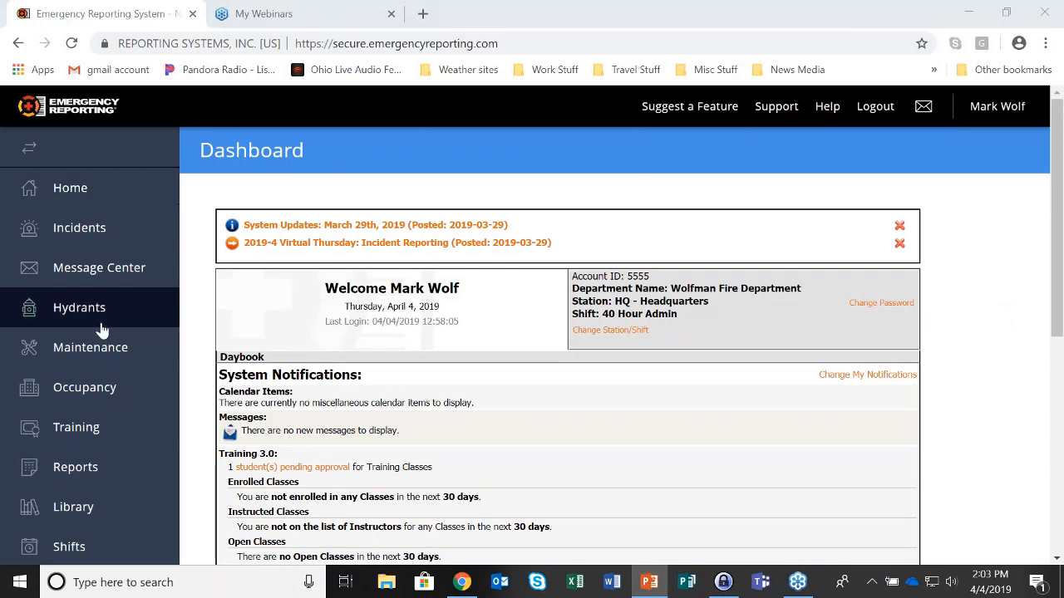
Scroll down the dashboard sidebar and go to the Administration page
{"action": "scroll", "coordinate": [100, 330], "scroll_direction": "down", "scroll_amount": 5}
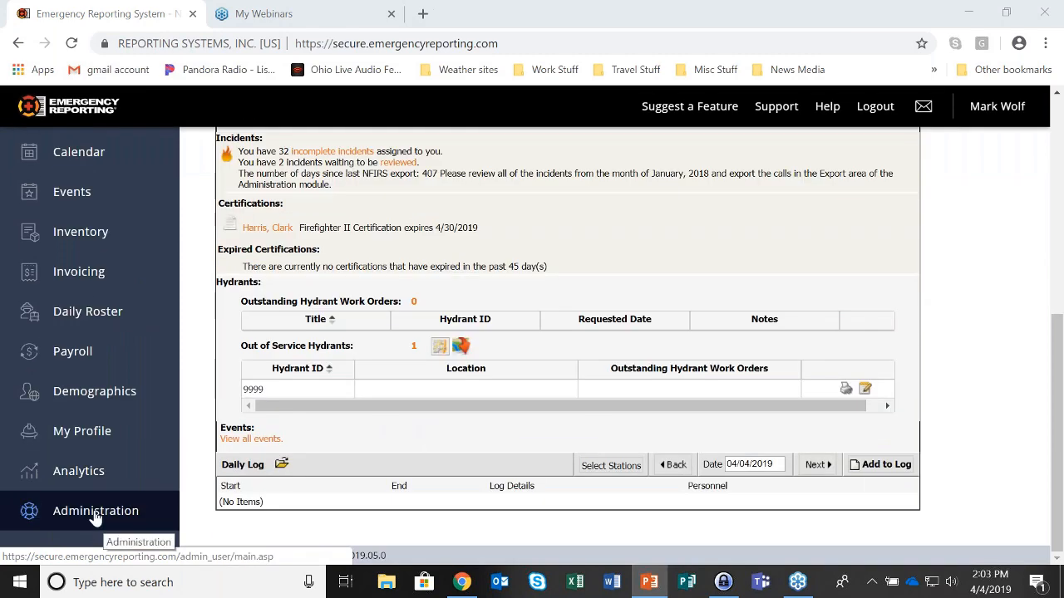
{"action": "left_click", "coordinate": [93, 514]}
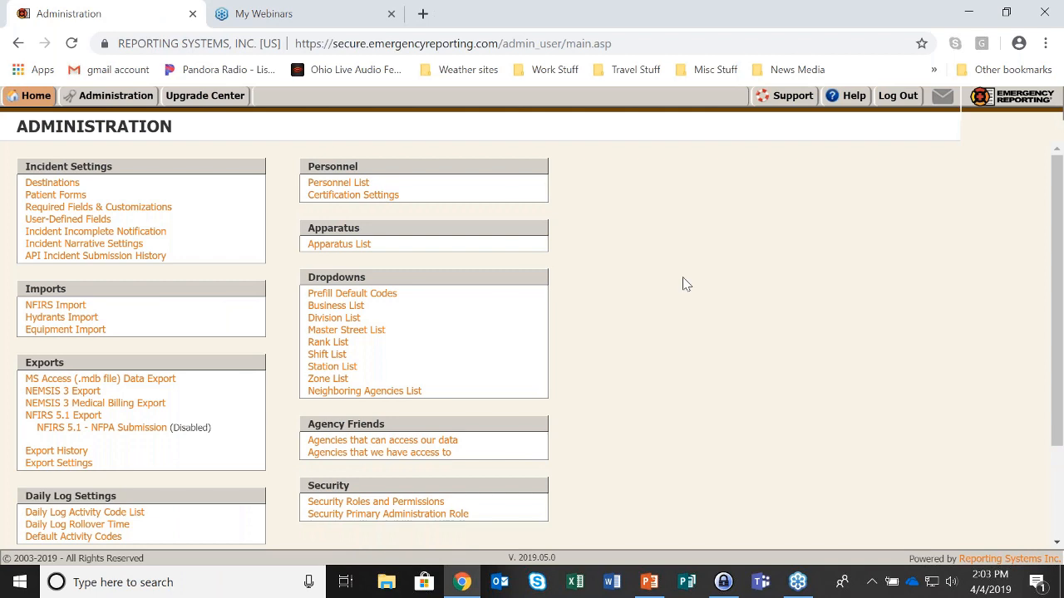
Open Required Fields & Customizations and highlight the Custom Fields, Shift or Platoon and Dispatch Run Number labels
{"action": "left_click", "coordinate": [162, 212]}
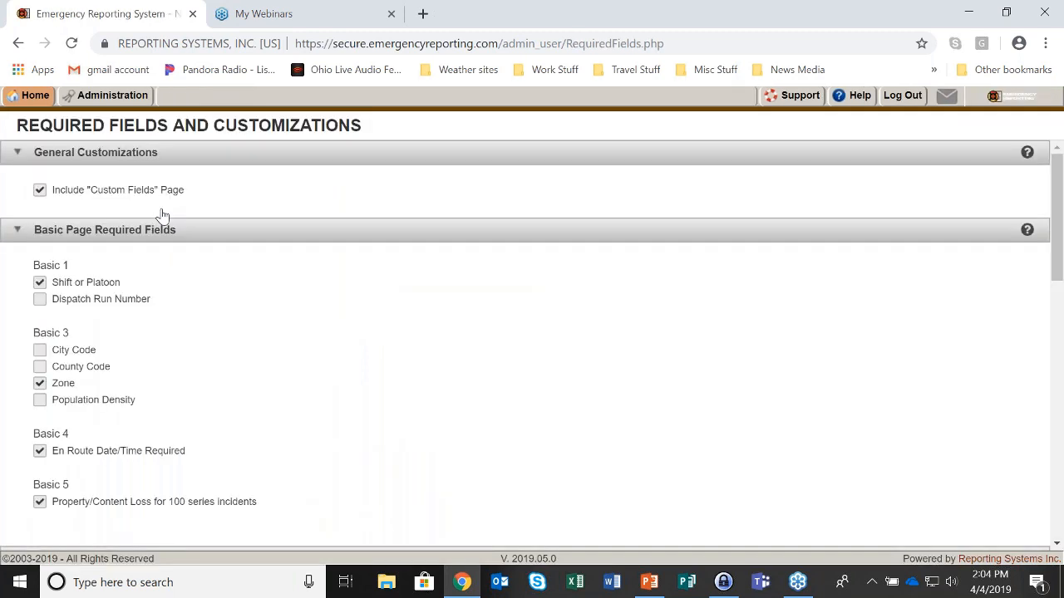
{"action": "left_click_drag", "start_coordinate": [91, 193], "coordinate": [156, 206]}
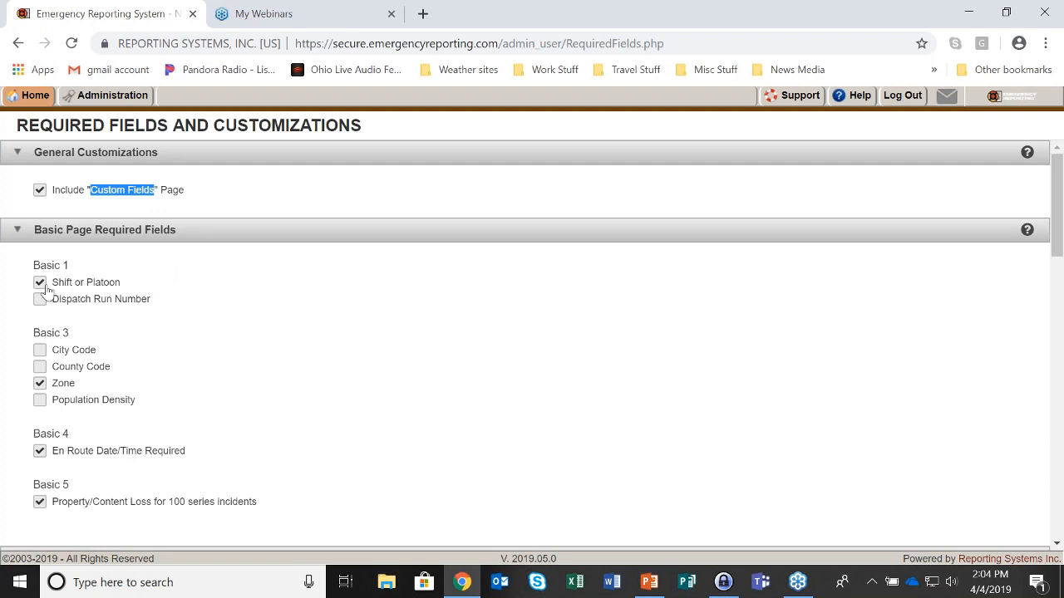
{"action": "left_click_drag", "start_coordinate": [53, 286], "coordinate": [121, 290]}
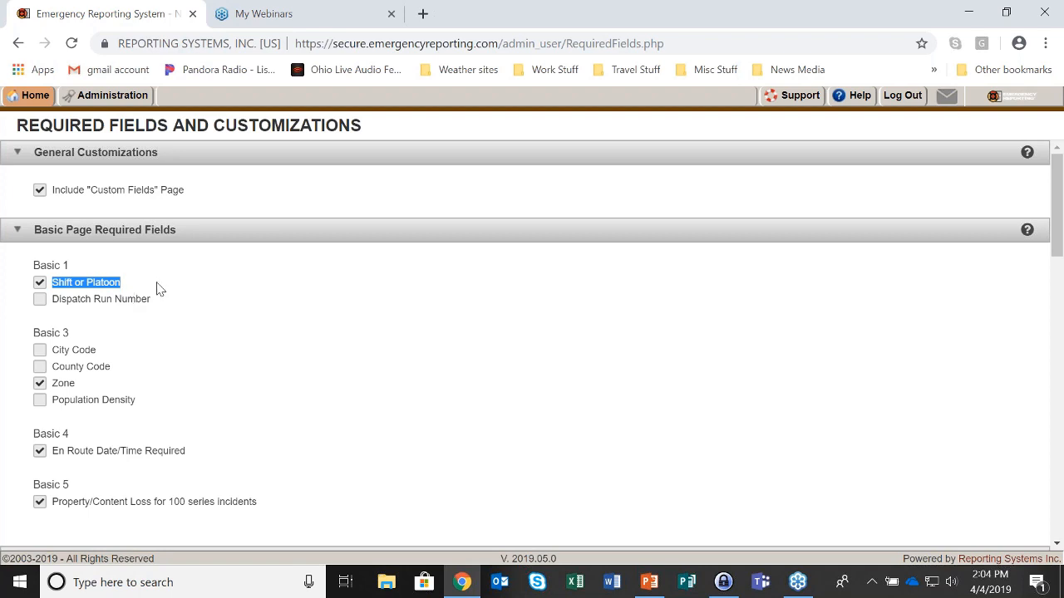
{"action": "left_click", "coordinate": [68, 305]}
{"action": "left_click_drag", "start_coordinate": [68, 304], "coordinate": [147, 308]}
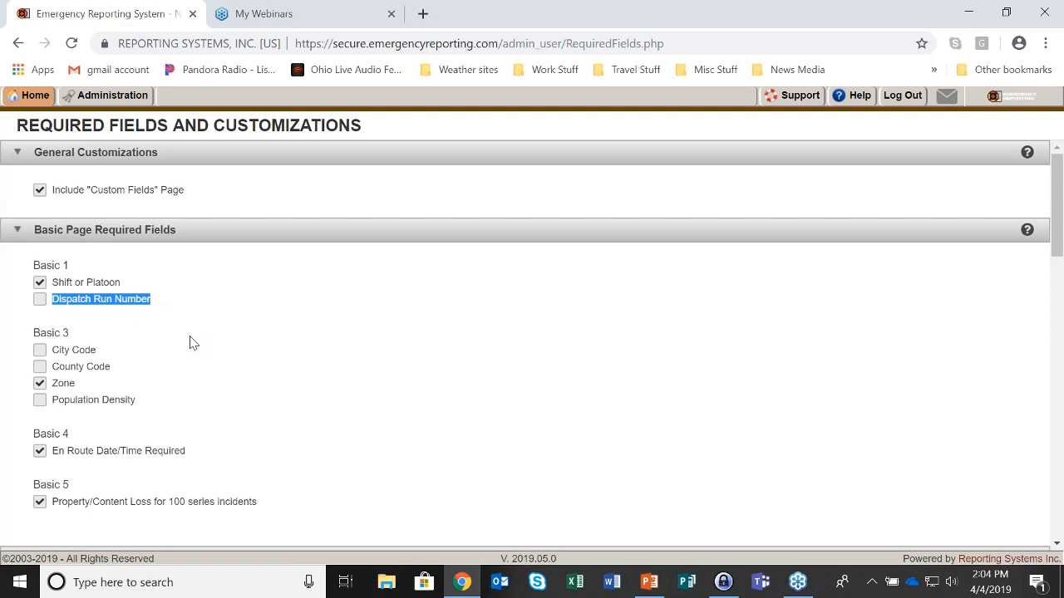
{"action": "scroll", "coordinate": [189, 342], "scroll_direction": "down", "scroll_amount": 1}
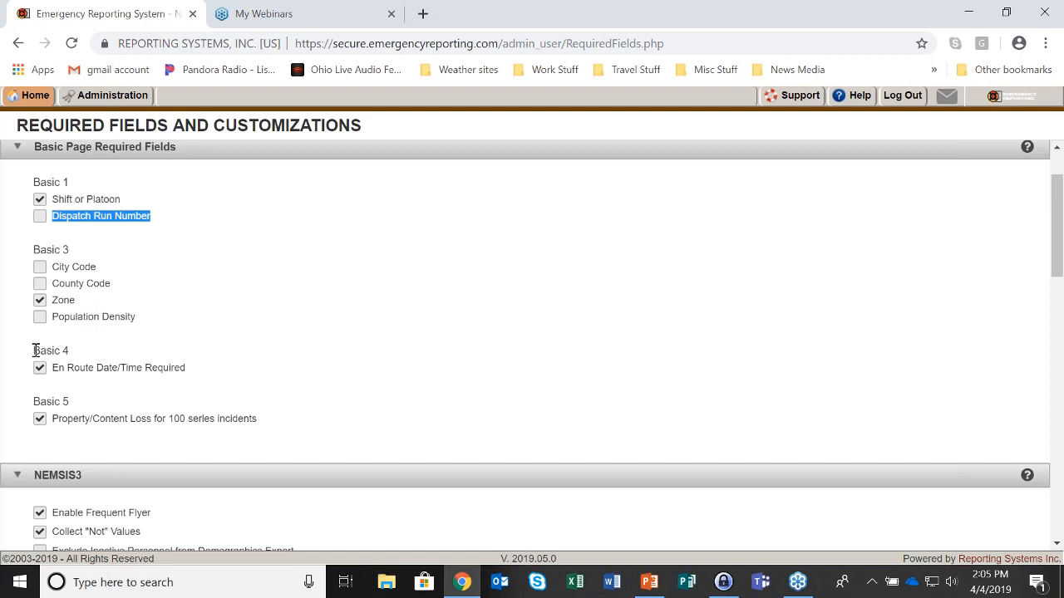
{"action": "left_click_drag", "start_coordinate": [33, 351], "coordinate": [73, 355]}
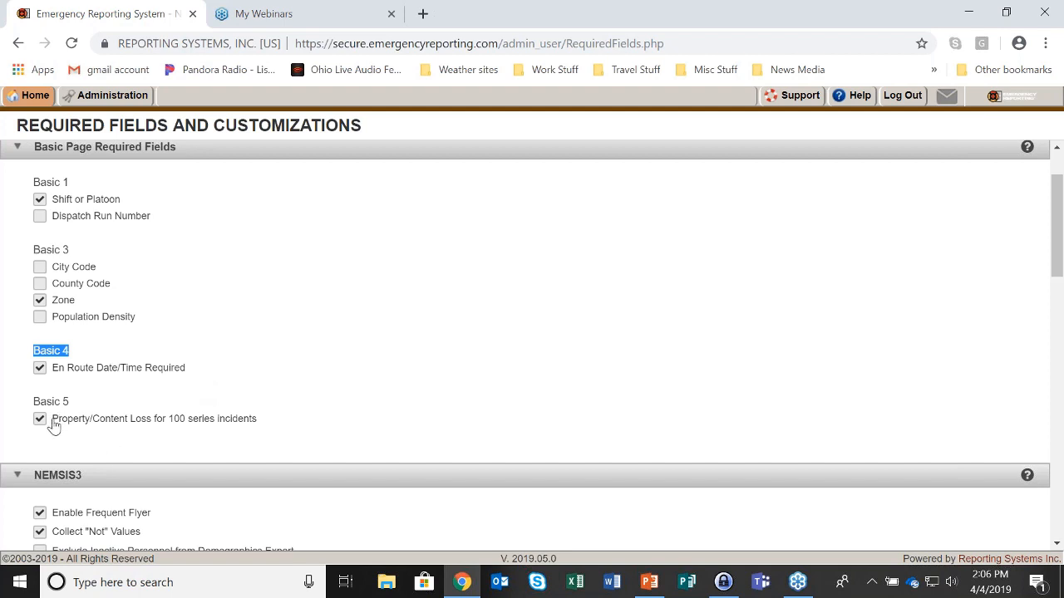
{"action": "left_click_drag", "start_coordinate": [52, 418], "coordinate": [291, 443]}
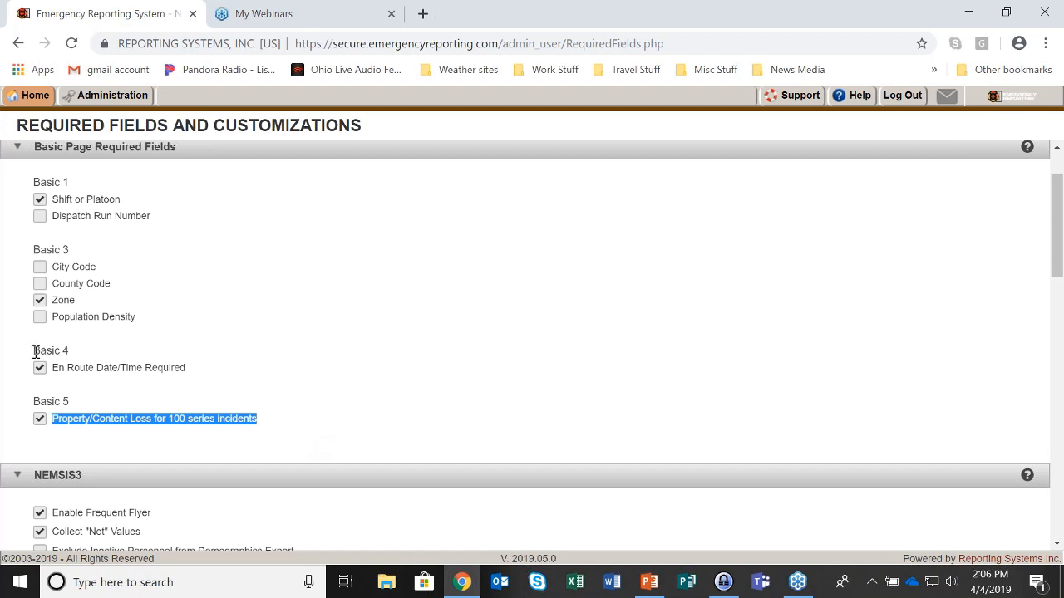
{"action": "left_click_drag", "start_coordinate": [34, 351], "coordinate": [70, 350]}
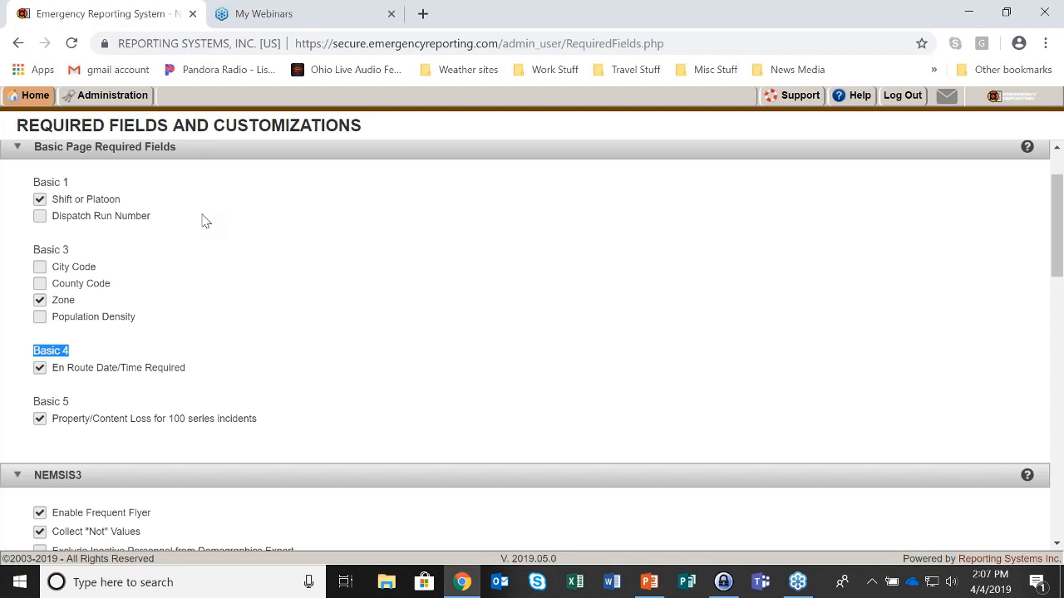
Return to Administration and show the Zone List with East, Mutual Aid, North and South zones
{"action": "left_click", "coordinate": [116, 98]}
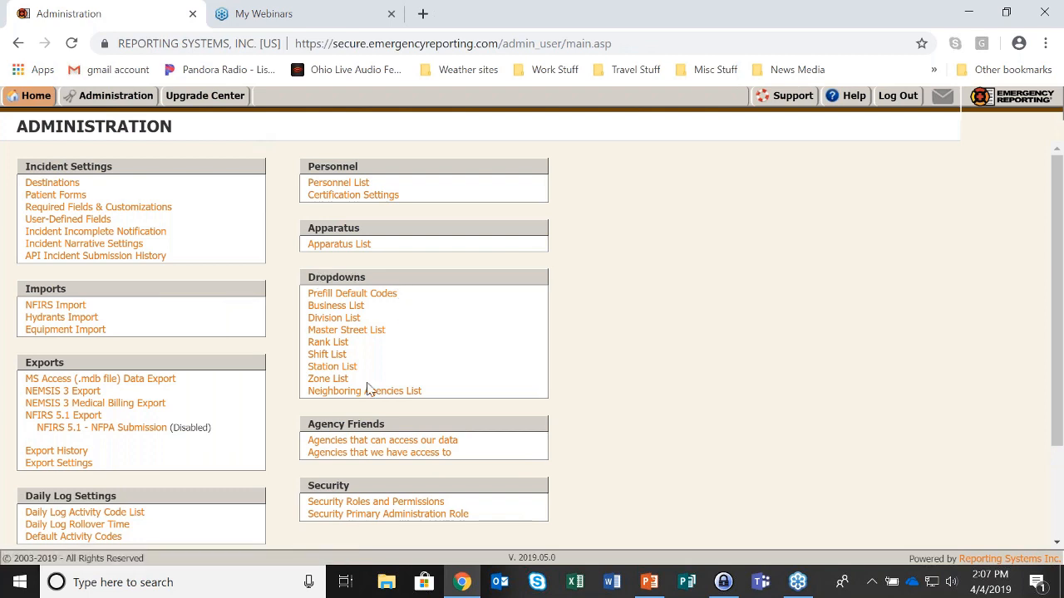
{"action": "left_click", "coordinate": [324, 383]}
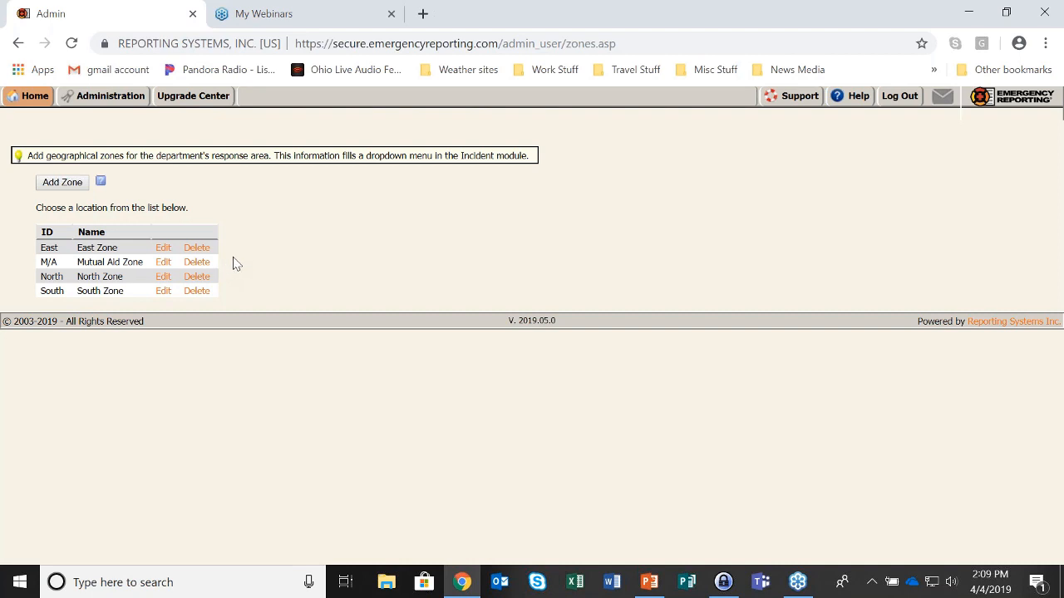
Review the six agencies in the Neighboring Agencies List from Administration, then close it
{"action": "left_click", "coordinate": [114, 100]}
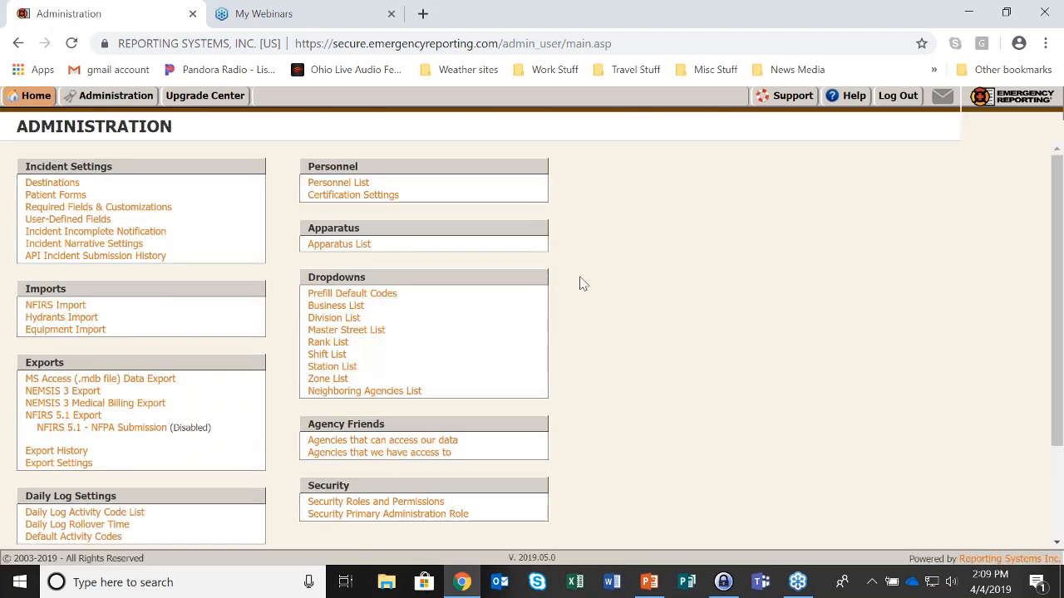
{"action": "left_click", "coordinate": [418, 395]}
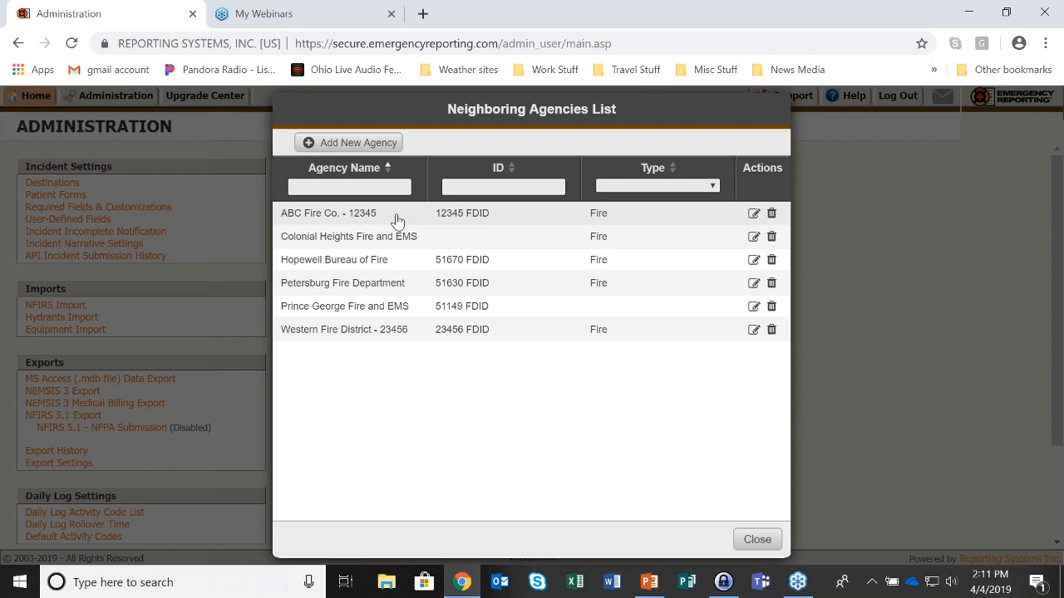
{"action": "left_click", "coordinate": [761, 541]}
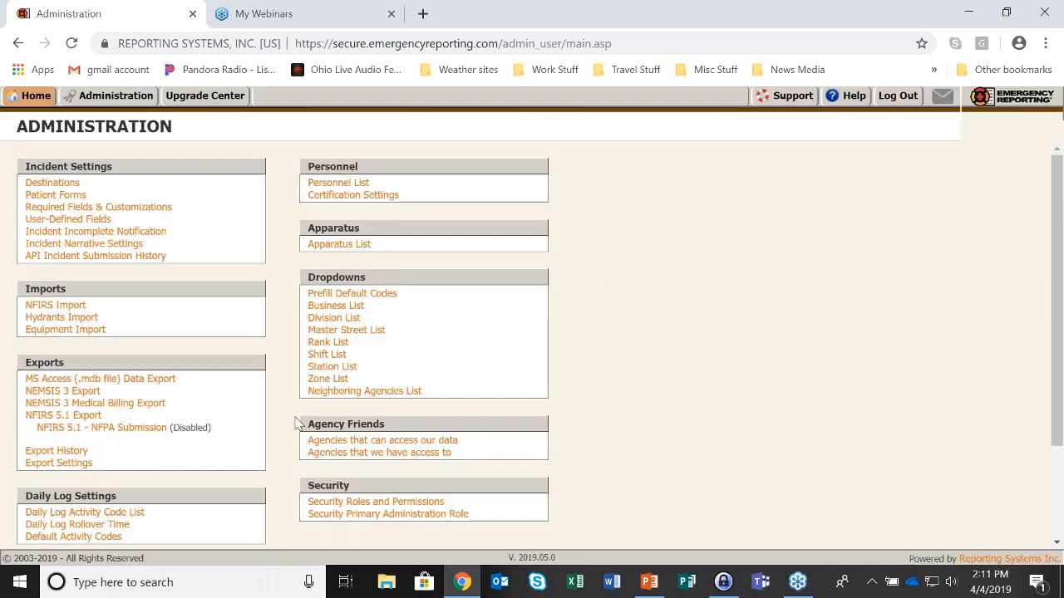
Highlight the Agency Friends section heading on the Administration page
{"action": "left_click_drag", "start_coordinate": [307, 424], "coordinate": [398, 431]}
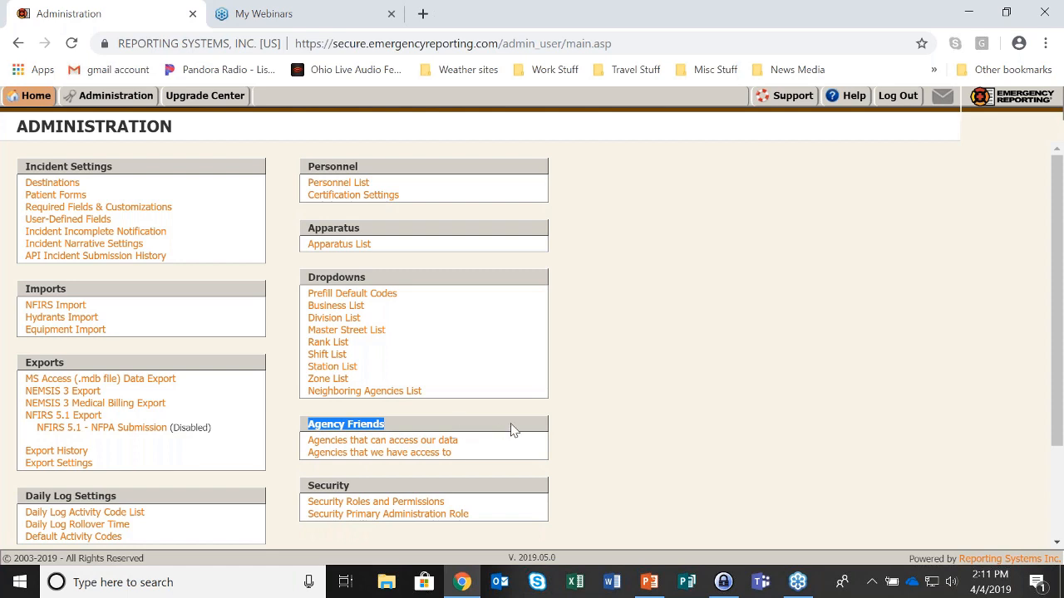
Scroll through the agencies that can access our data, then begin adding a new agency
{"action": "left_click", "coordinate": [455, 449]}
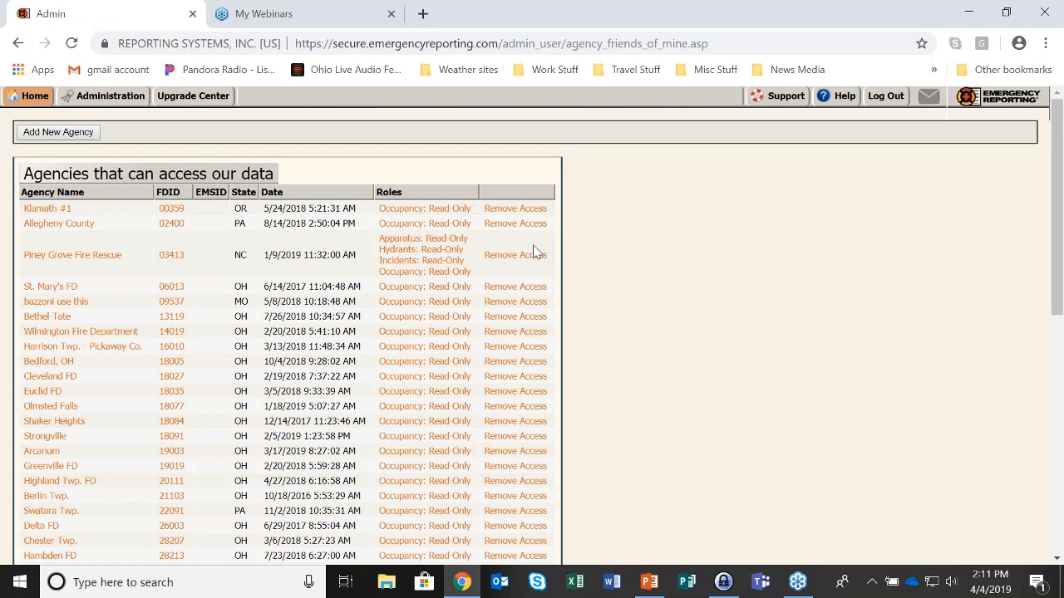
{"action": "scroll", "coordinate": [536, 252], "scroll_direction": "down", "scroll_amount": 1}
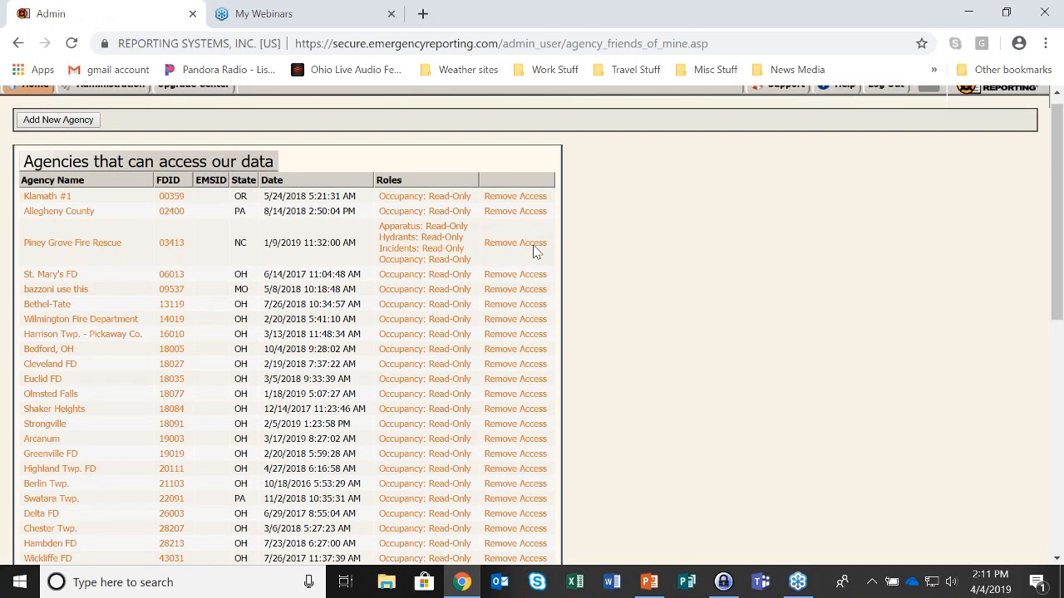
{"action": "scroll", "coordinate": [536, 252], "scroll_direction": "down", "scroll_amount": 1}
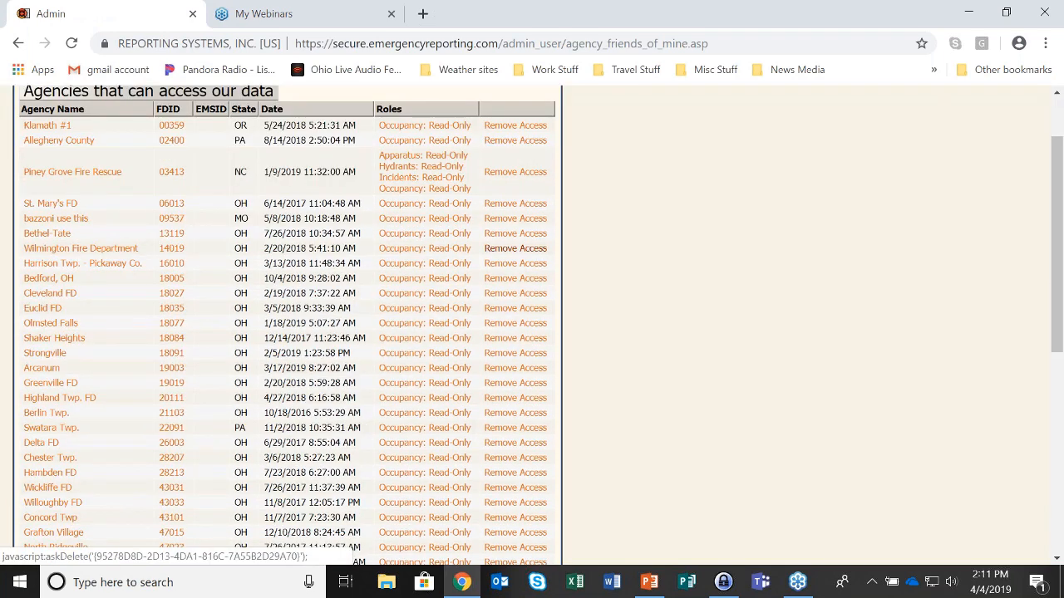
{"action": "scroll", "coordinate": [515, 249], "scroll_direction": "down", "scroll_amount": 2}
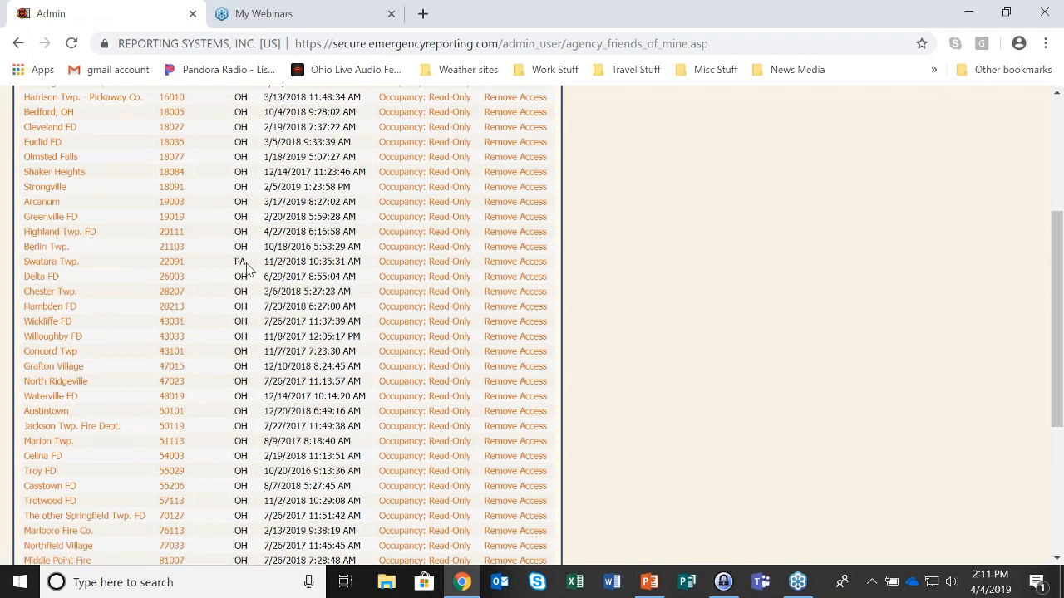
{"action": "scroll", "coordinate": [247, 273], "scroll_direction": "down", "scroll_amount": 1}
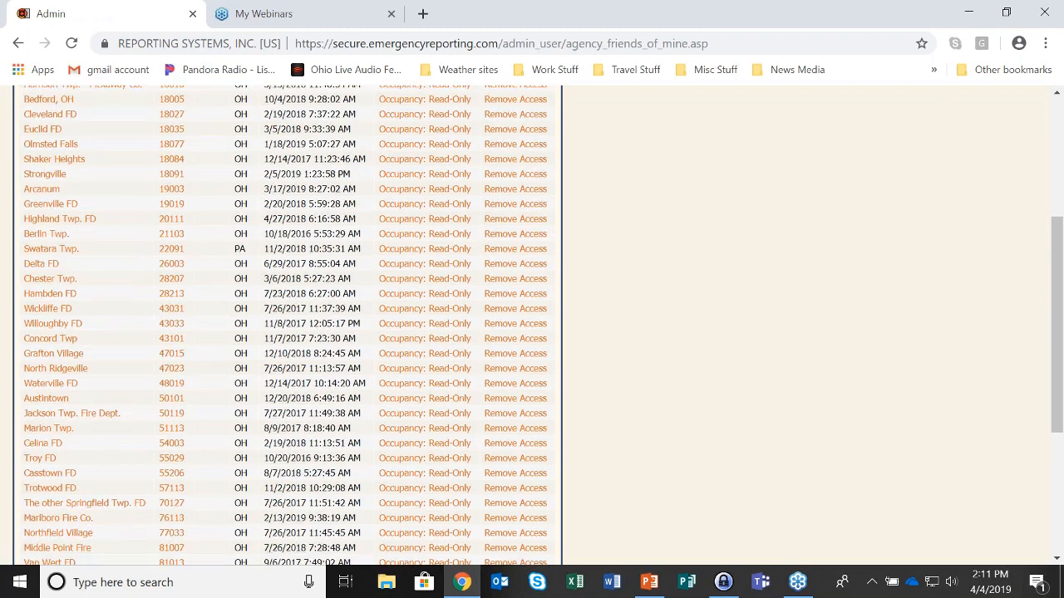
{"action": "scroll", "coordinate": [260, 386], "scroll_direction": "down", "scroll_amount": 4}
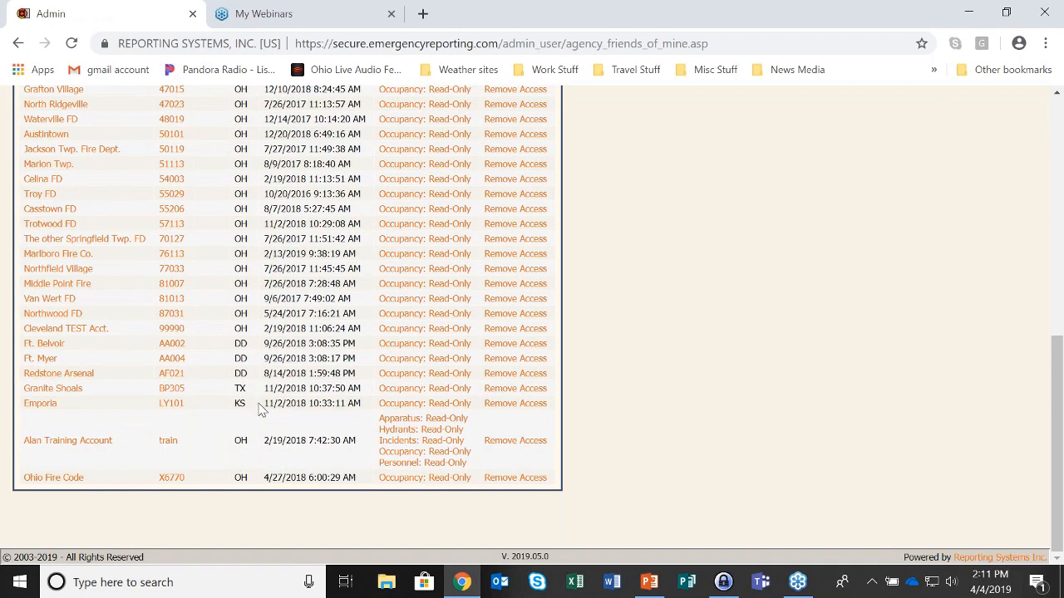
{"action": "scroll", "coordinate": [262, 410], "scroll_direction": "up", "scroll_amount": 1}
{"action": "scroll", "coordinate": [262, 410], "scroll_direction": "up", "scroll_amount": 1}
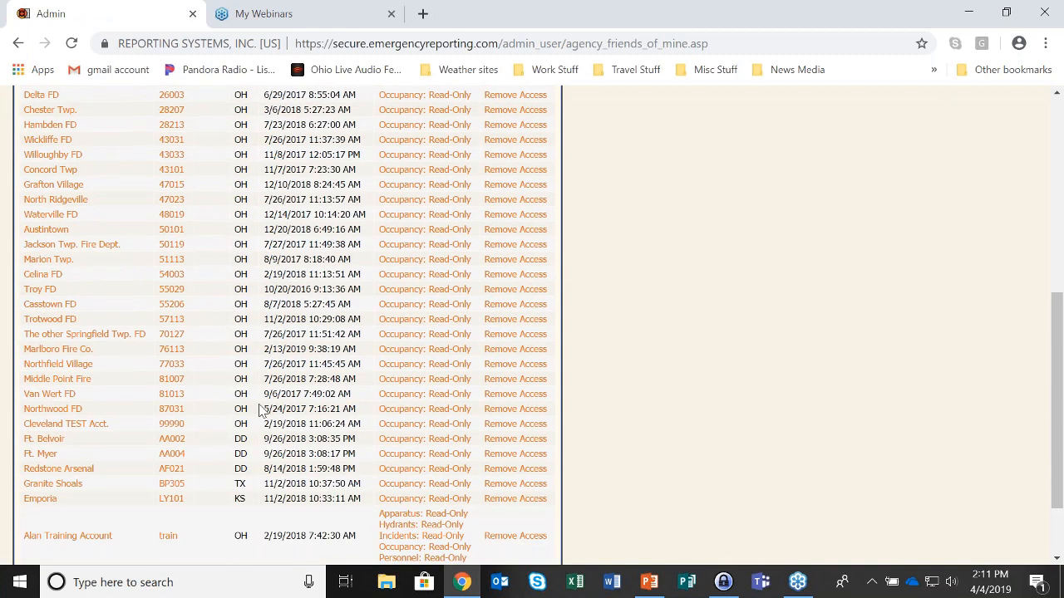
{"action": "scroll", "coordinate": [259, 410], "scroll_direction": "up", "scroll_amount": 5}
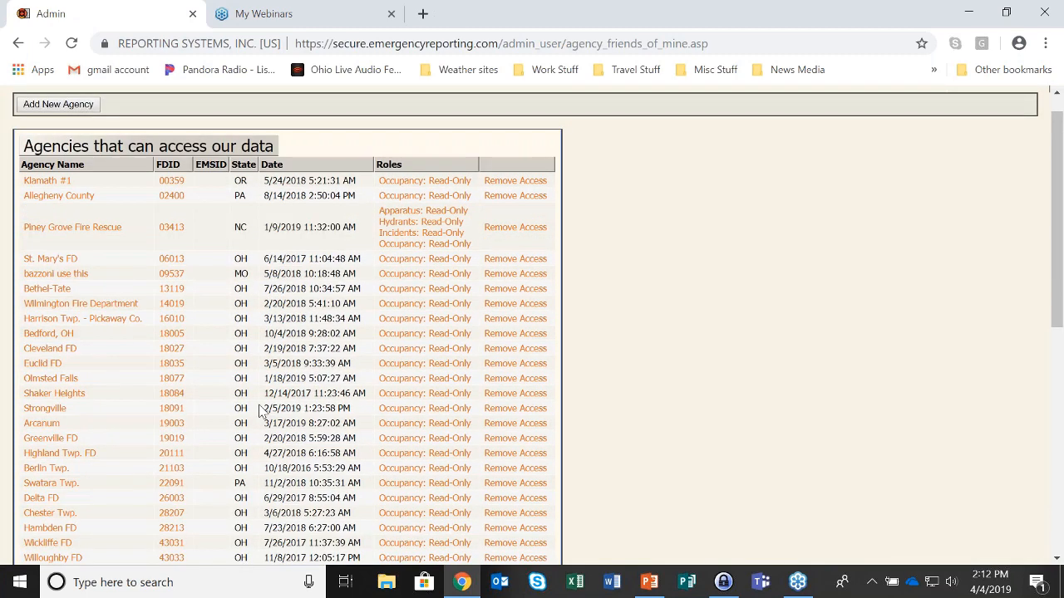
{"action": "scroll", "coordinate": [259, 410], "scroll_direction": "up", "scroll_amount": 1}
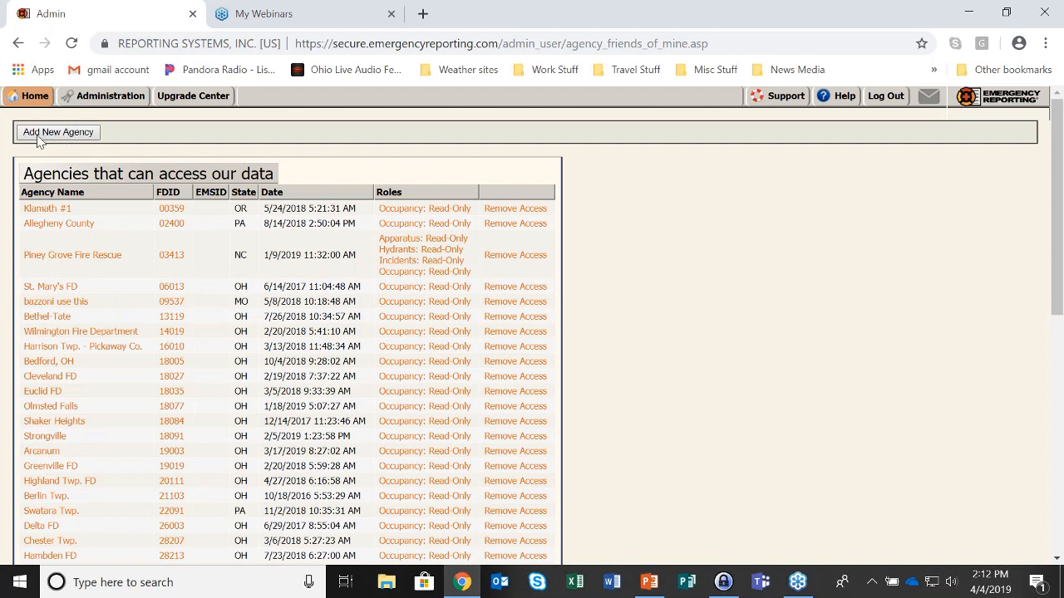
{"action": "left_click", "coordinate": [82, 136]}
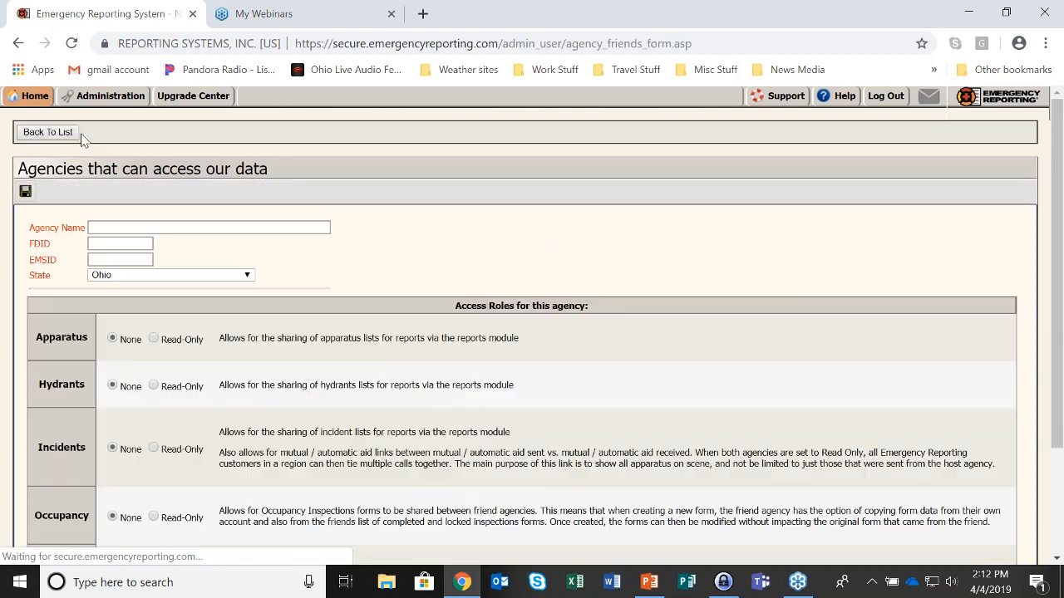
Enter agency name 'Training FD' and FDID 89001, highlighting the FDID
{"action": "left_click", "coordinate": [97, 227]}
{"action": "type", "text": "Traini"}
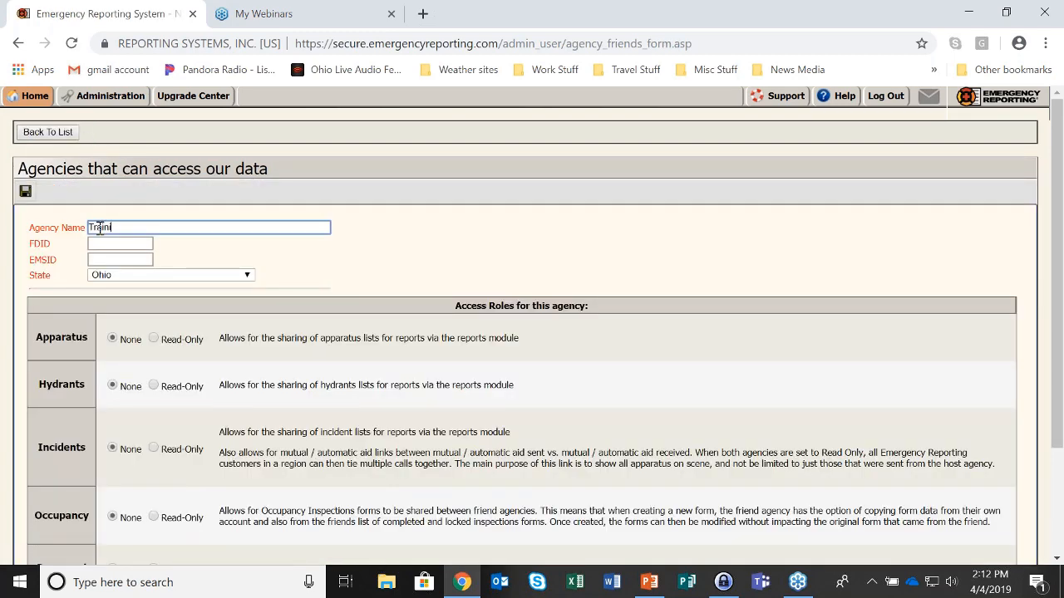
{"action": "type", "text": "ng FD"}
{"action": "left_click", "coordinate": [106, 243]}
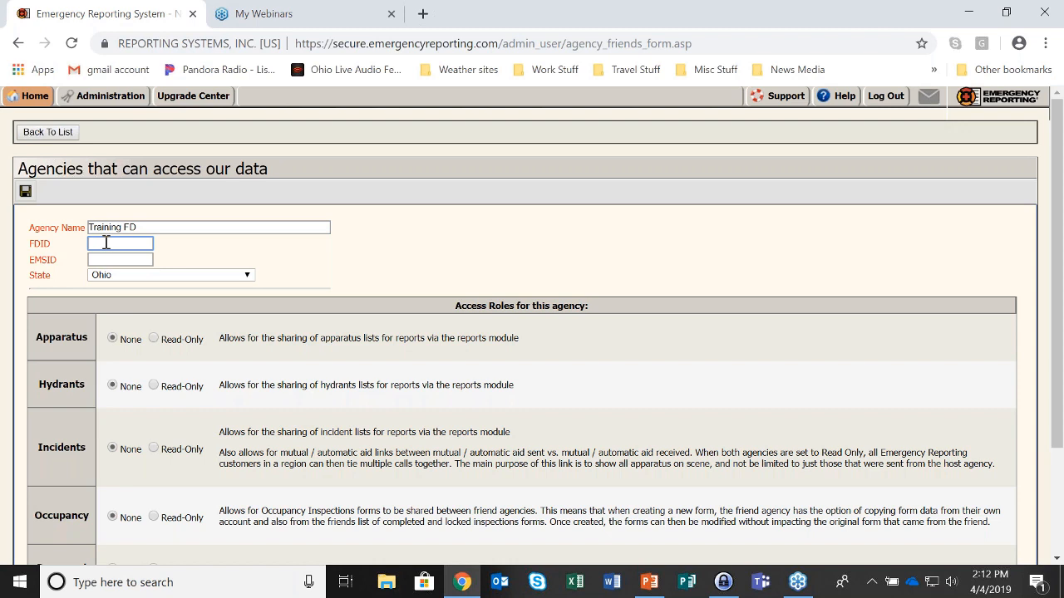
{"action": "type", "text": "89001"}
{"action": "left_click_drag", "start_coordinate": [116, 244], "coordinate": [84, 248]}
Open the State dropdown and browse the list of states
{"action": "left_click", "coordinate": [246, 277]}
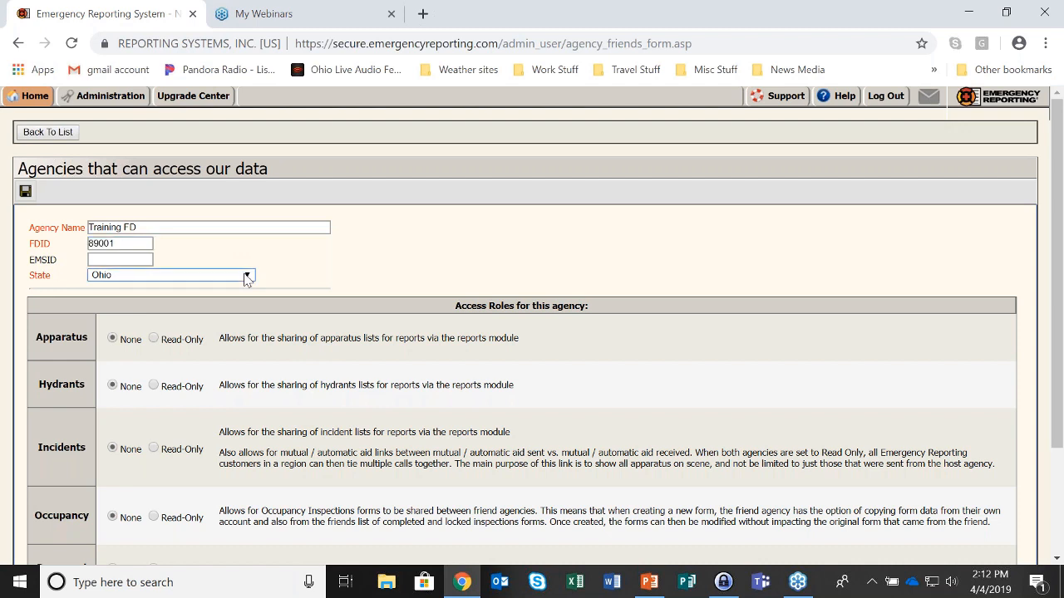
{"action": "left_click", "coordinate": [247, 276]}
{"action": "scroll", "coordinate": [258, 374], "scroll_direction": "up", "scroll_amount": 3}
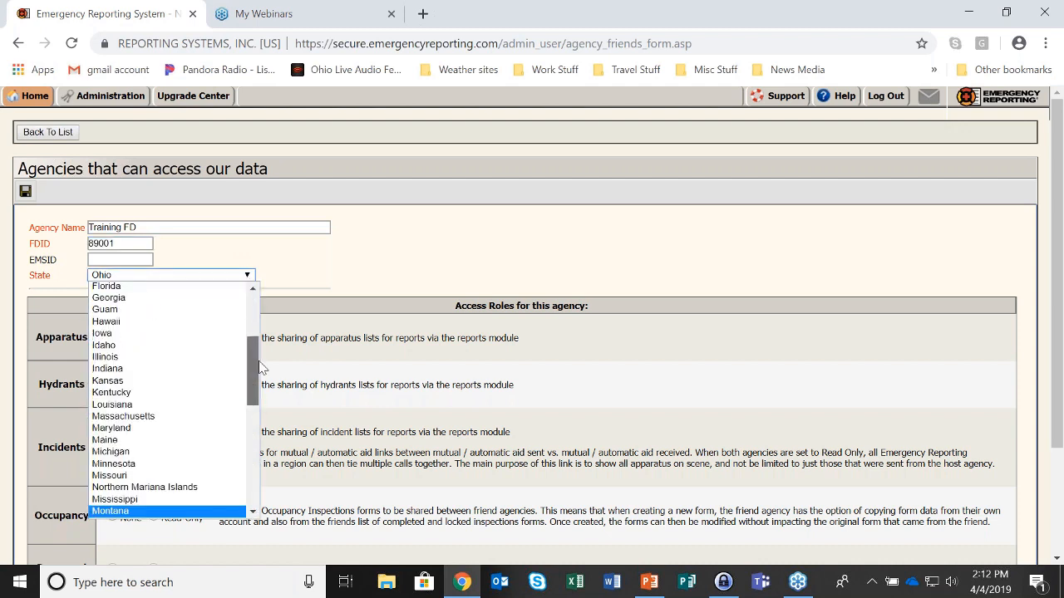
{"action": "left_click_drag", "start_coordinate": [259, 363], "coordinate": [250, 441]}
Keep Ohio as the state and set Incidents access to Read-Only
{"action": "left_click", "coordinate": [149, 355]}
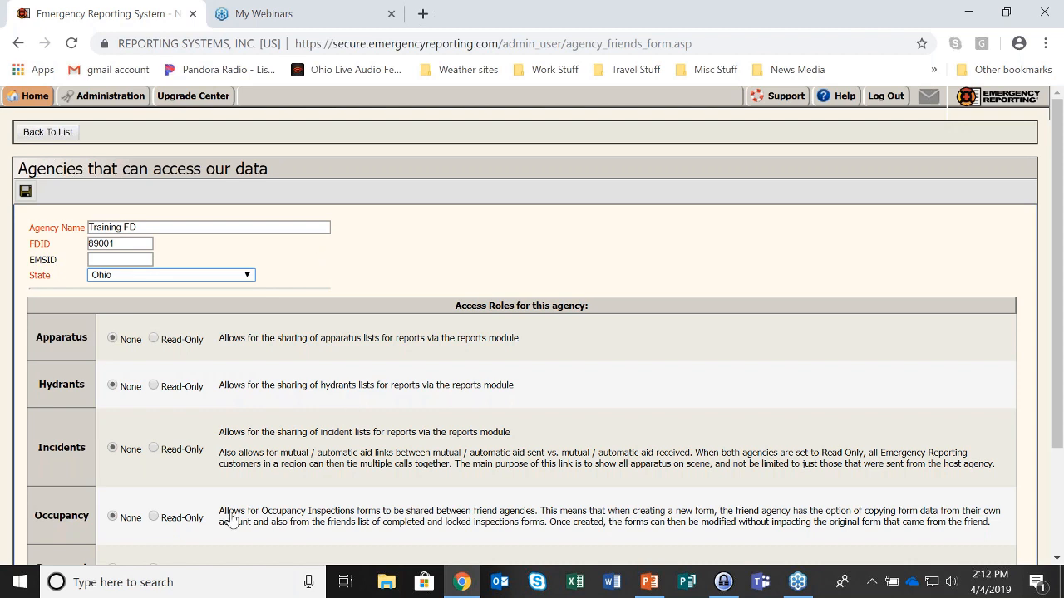
{"action": "left_click_drag", "start_coordinate": [37, 450], "coordinate": [87, 463]}
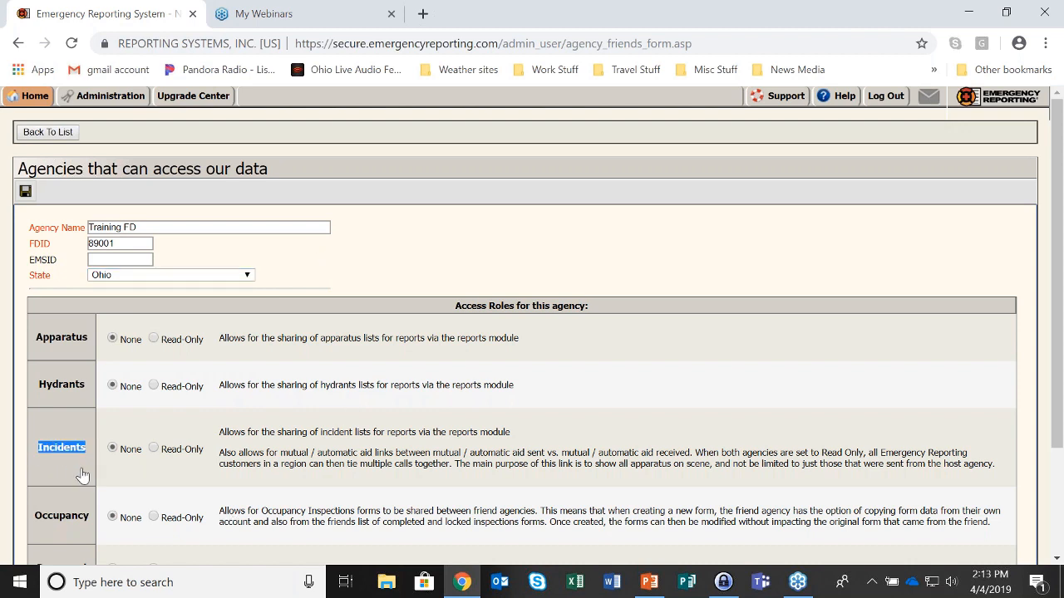
{"action": "left_click", "coordinate": [154, 450]}
Highlight the incident list sharing, mutual aid and reports module explanations
{"action": "left_click", "coordinate": [220, 434]}
{"action": "left_click_drag", "start_coordinate": [220, 438], "coordinate": [541, 430]}
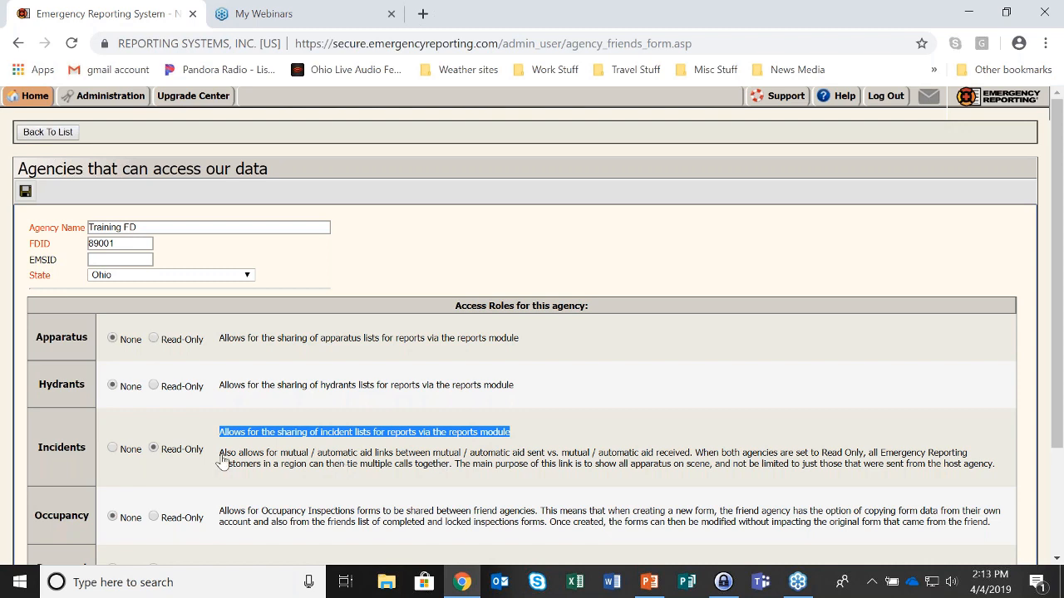
{"action": "left_click_drag", "start_coordinate": [218, 456], "coordinate": [999, 481]}
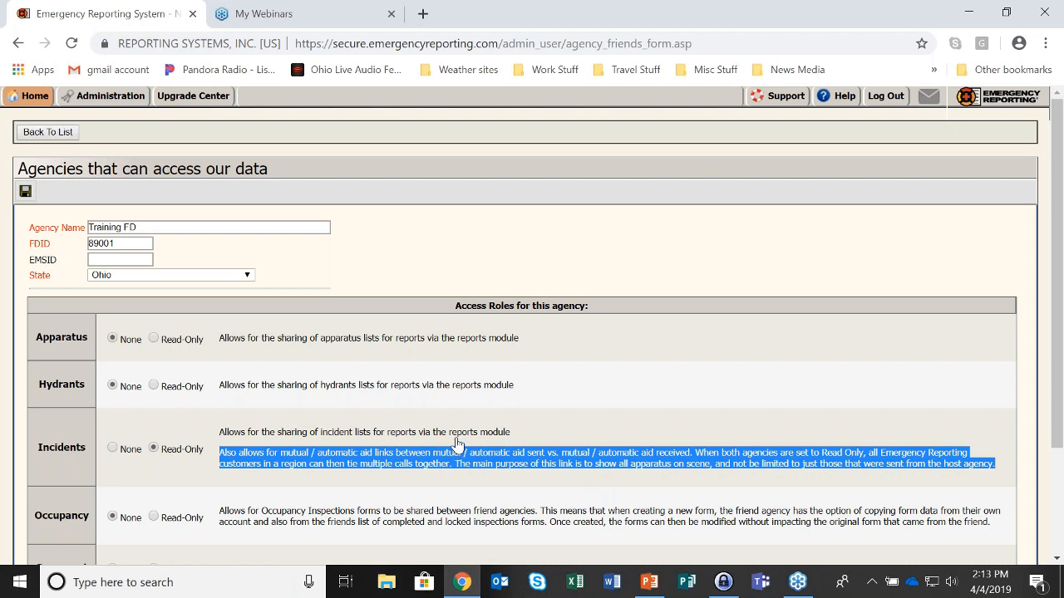
{"action": "left_click_drag", "start_coordinate": [449, 433], "coordinate": [560, 440]}
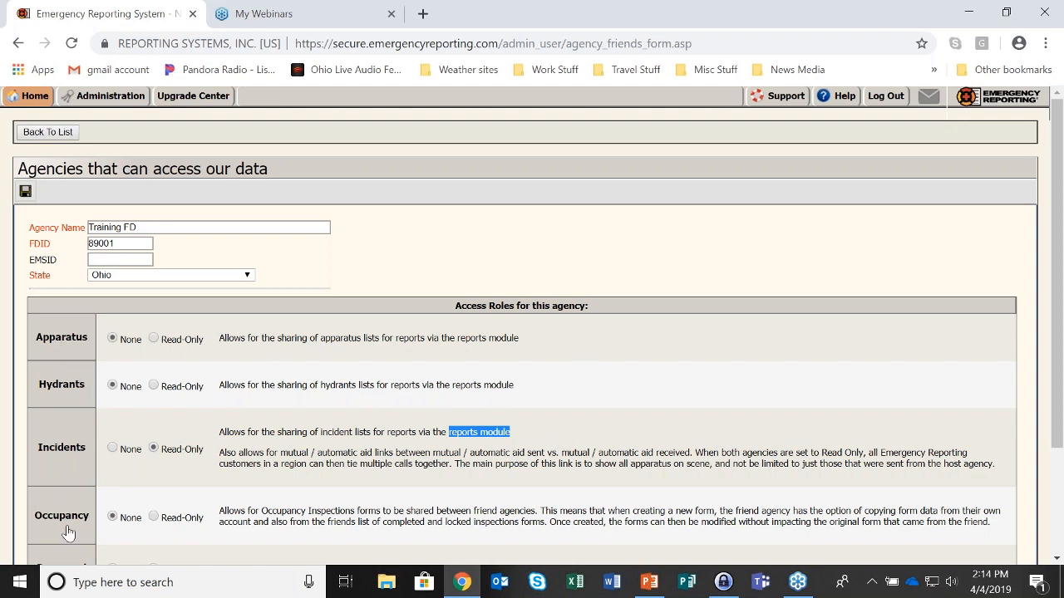
{"action": "scroll", "coordinate": [68, 538], "scroll_direction": "down", "scroll_amount": 1}
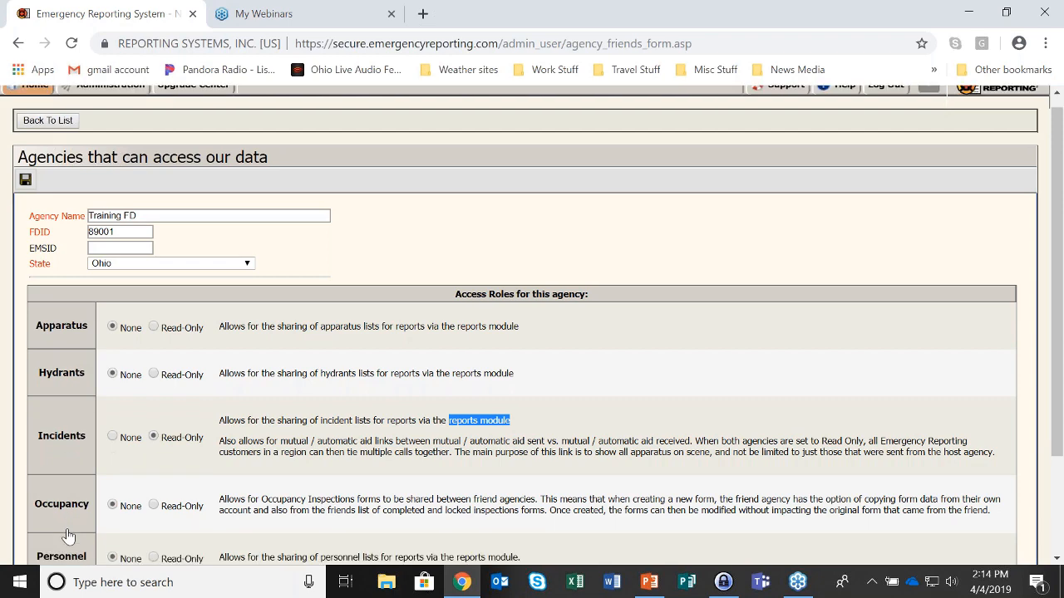
{"action": "scroll", "coordinate": [68, 536], "scroll_direction": "down", "scroll_amount": 2}
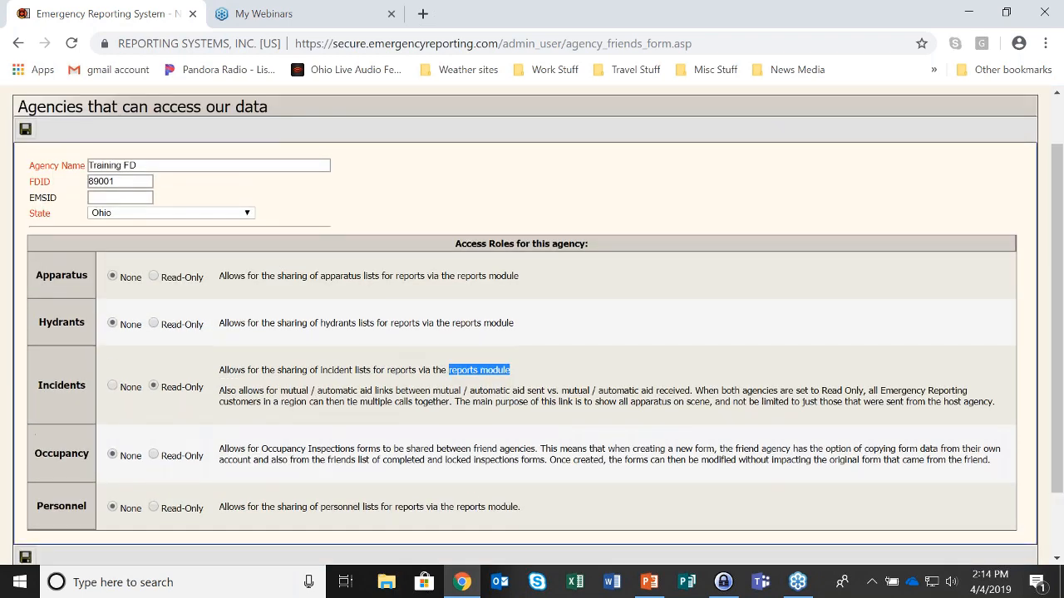
{"action": "scroll", "coordinate": [68, 536], "scroll_direction": "up", "scroll_amount": 3}
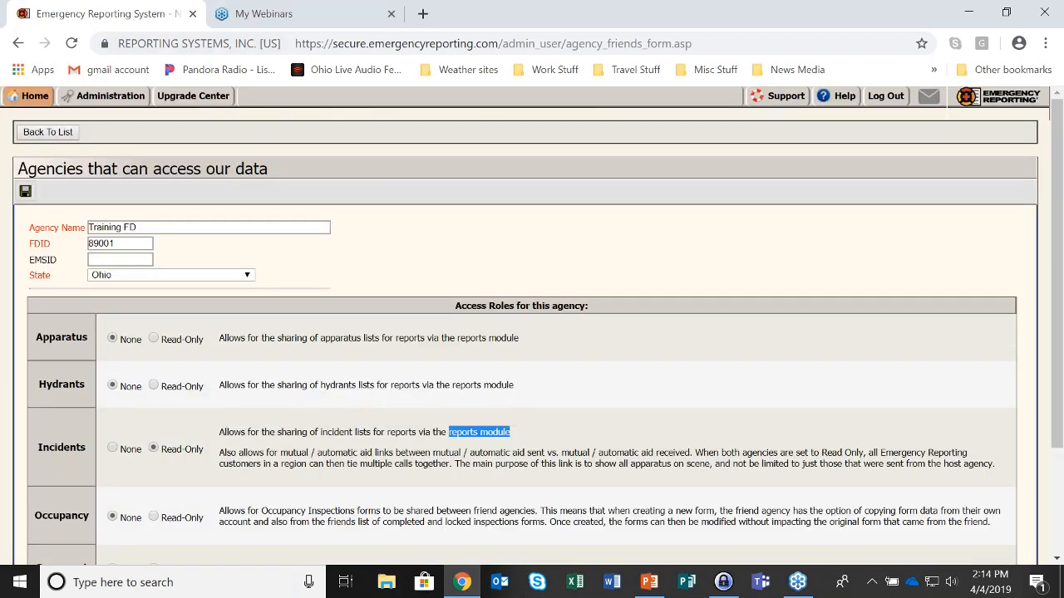
Search Reports for 'Inter-agency', returning 13 results
{"action": "mouse_move", "coordinate": [30, 97]}
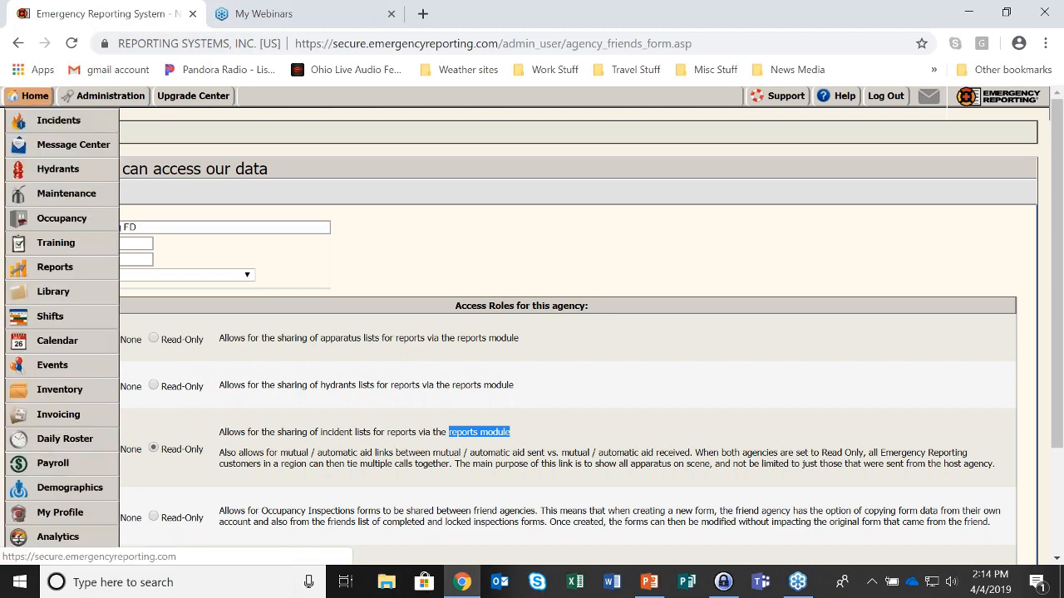
{"action": "left_click", "coordinate": [55, 267]}
{"action": "left_click", "coordinate": [208, 235]}
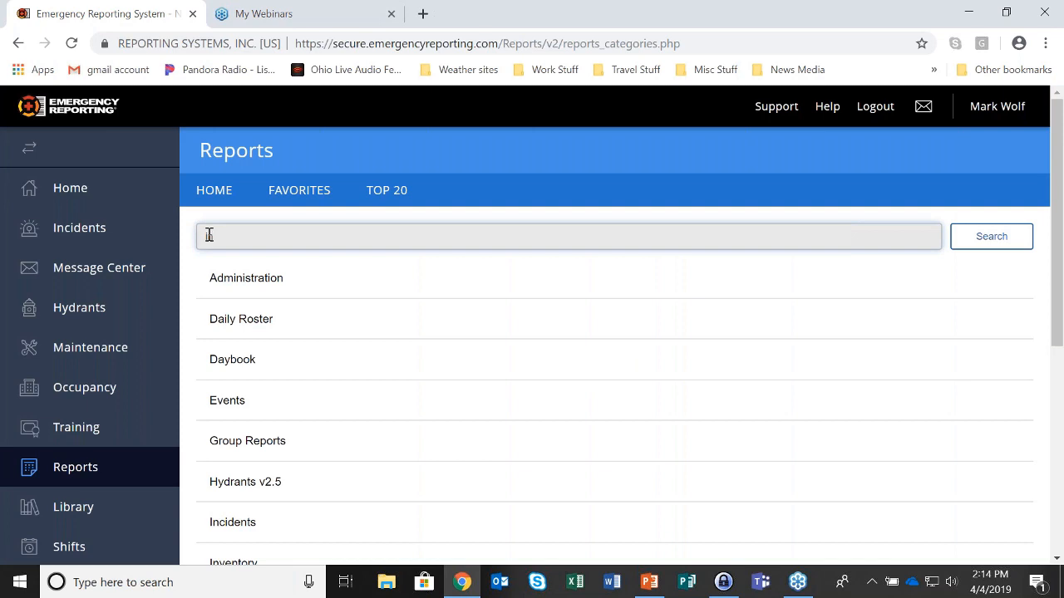
{"action": "type", "text": "Inter-agency"}
{"action": "key", "text": "Return"}
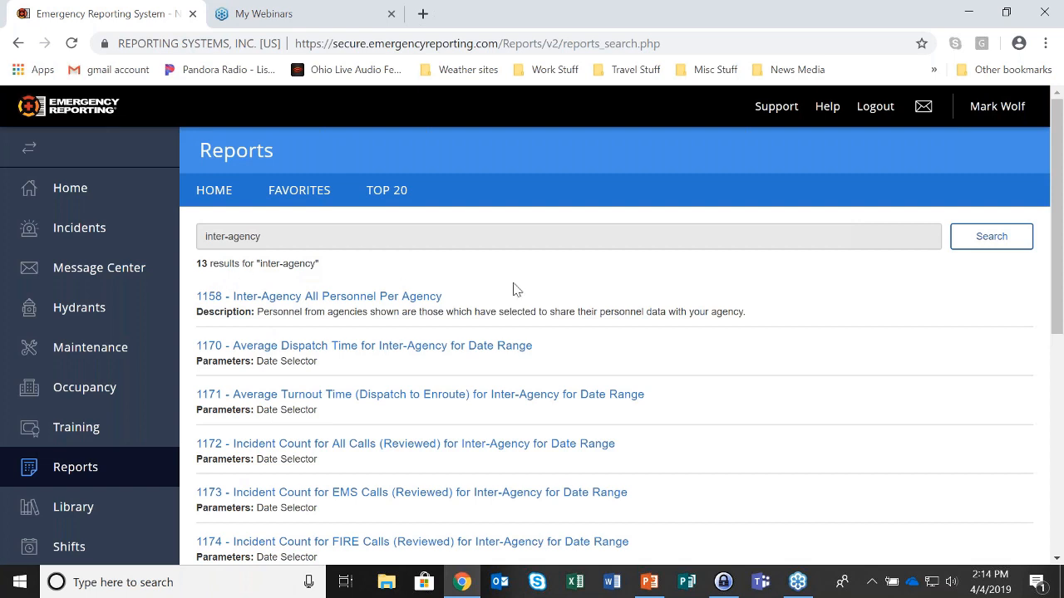
{"action": "scroll", "coordinate": [512, 288], "scroll_direction": "down", "scroll_amount": 1}
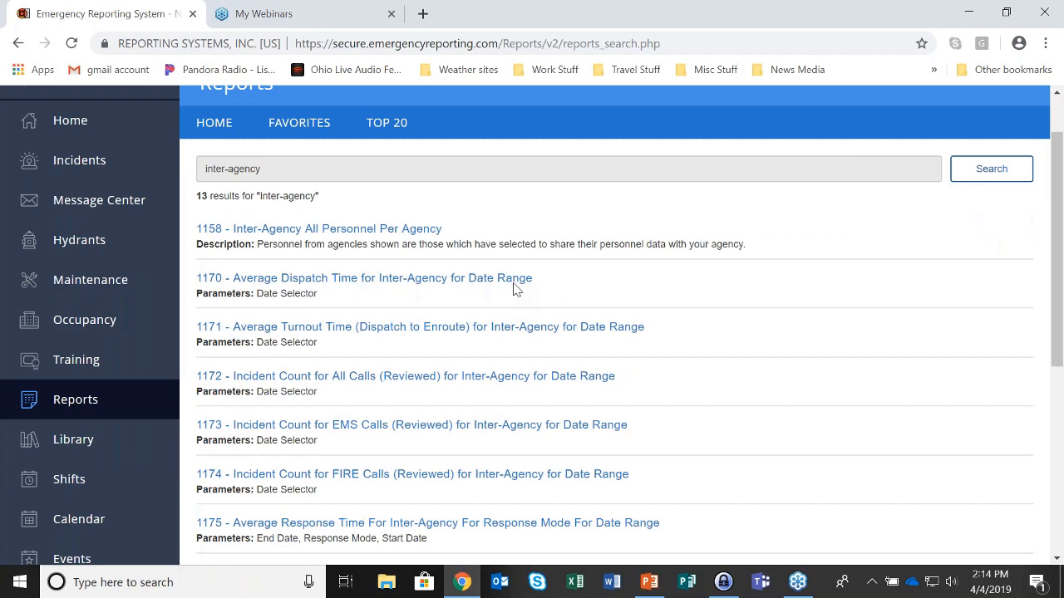
{"action": "scroll", "coordinate": [512, 288], "scroll_direction": "down", "scroll_amount": 1}
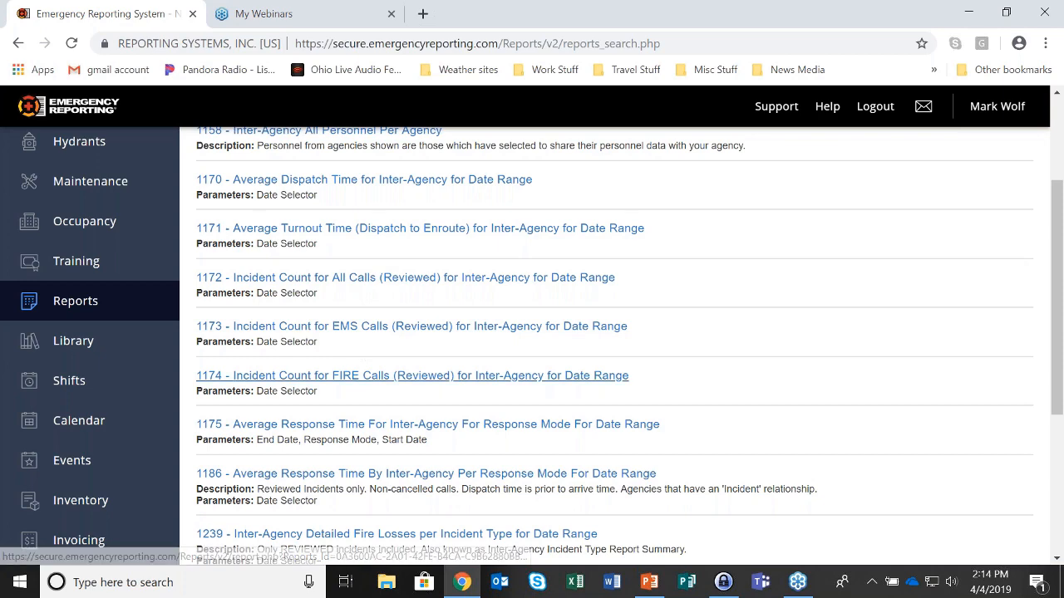
{"action": "scroll", "coordinate": [353, 351], "scroll_direction": "down", "scroll_amount": 1}
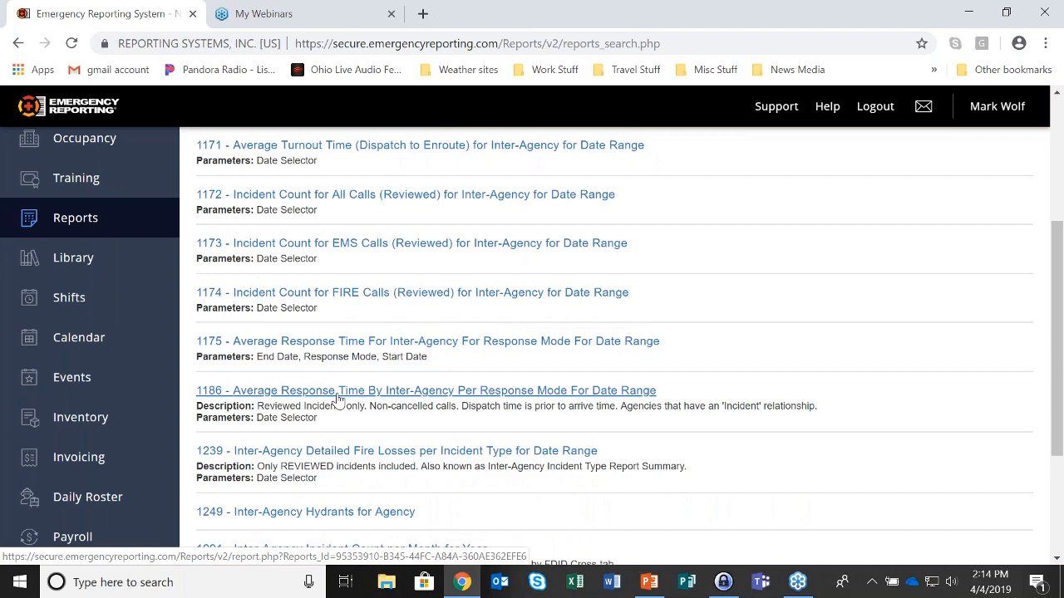
{"action": "scroll", "coordinate": [339, 400], "scroll_direction": "down", "scroll_amount": 1}
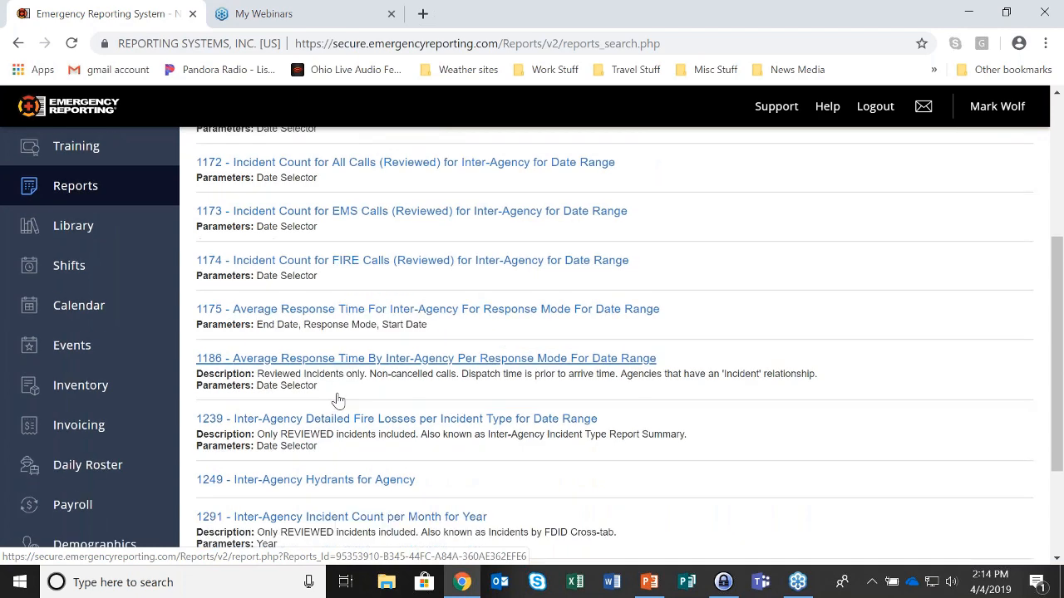
{"action": "scroll", "coordinate": [338, 401], "scroll_direction": "down", "scroll_amount": 1}
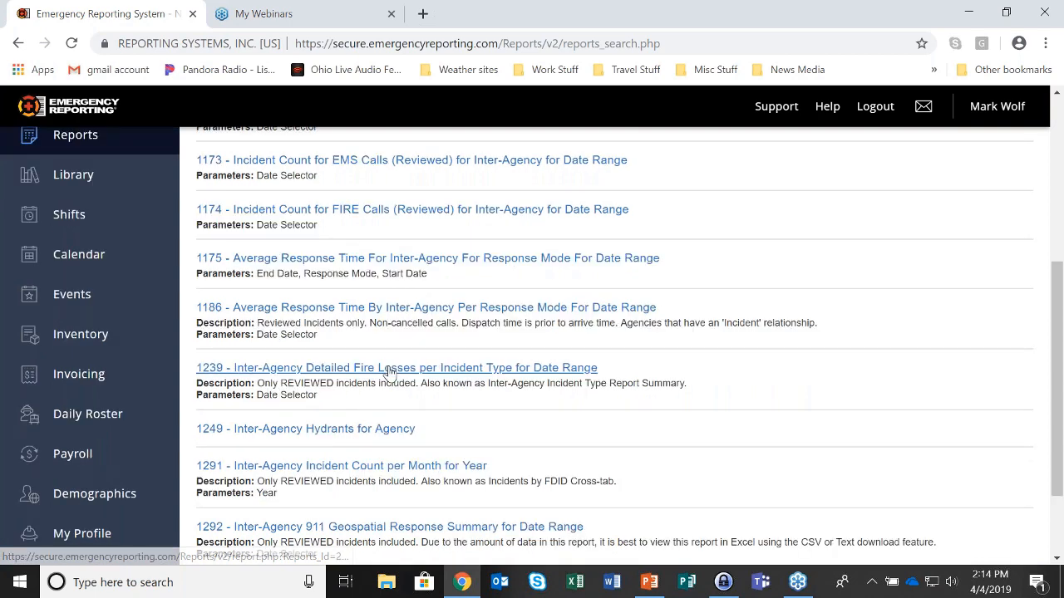
{"action": "scroll", "coordinate": [388, 372], "scroll_direction": "down", "scroll_amount": 1}
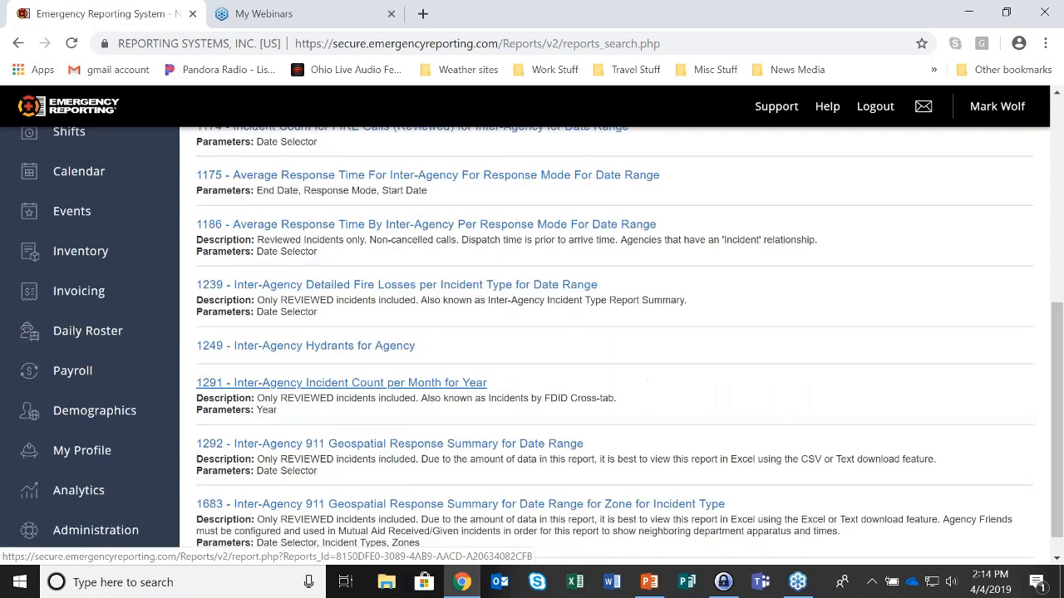
{"action": "scroll", "coordinate": [356, 449], "scroll_direction": "down", "scroll_amount": 1}
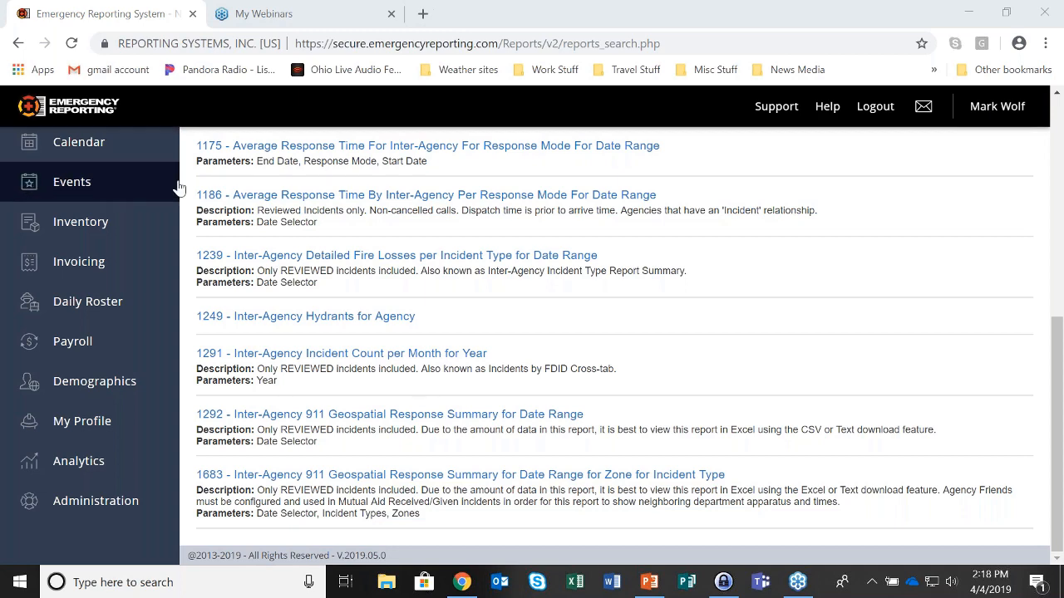
{"action": "scroll", "coordinate": [179, 189], "scroll_direction": "up", "scroll_amount": 1}
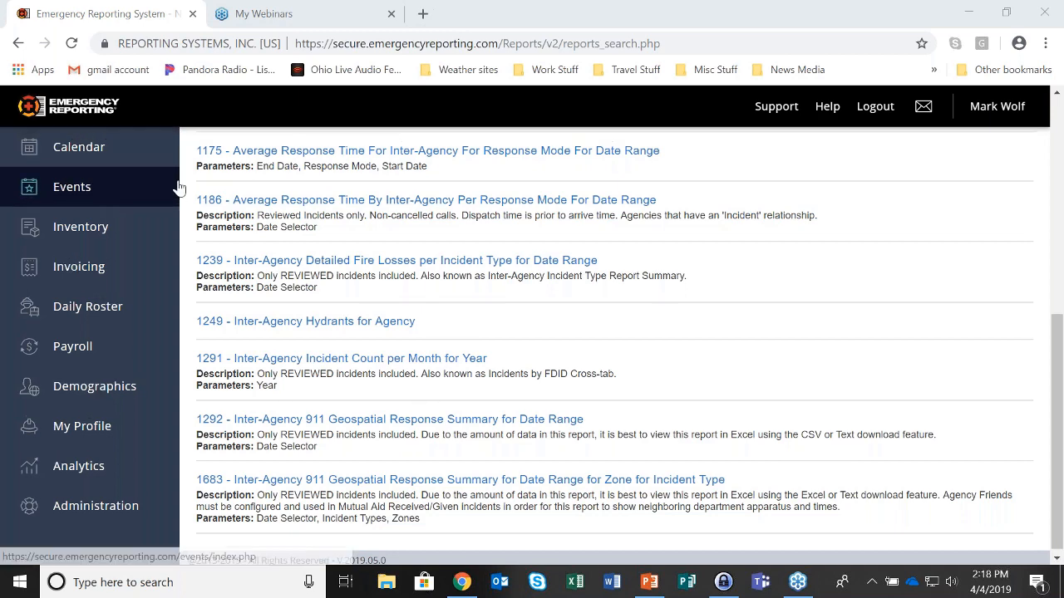
{"action": "scroll", "coordinate": [178, 188], "scroll_direction": "up", "scroll_amount": 10}
Open the Incidents list of all calls from the last 30 days
{"action": "left_click", "coordinate": [73, 229]}
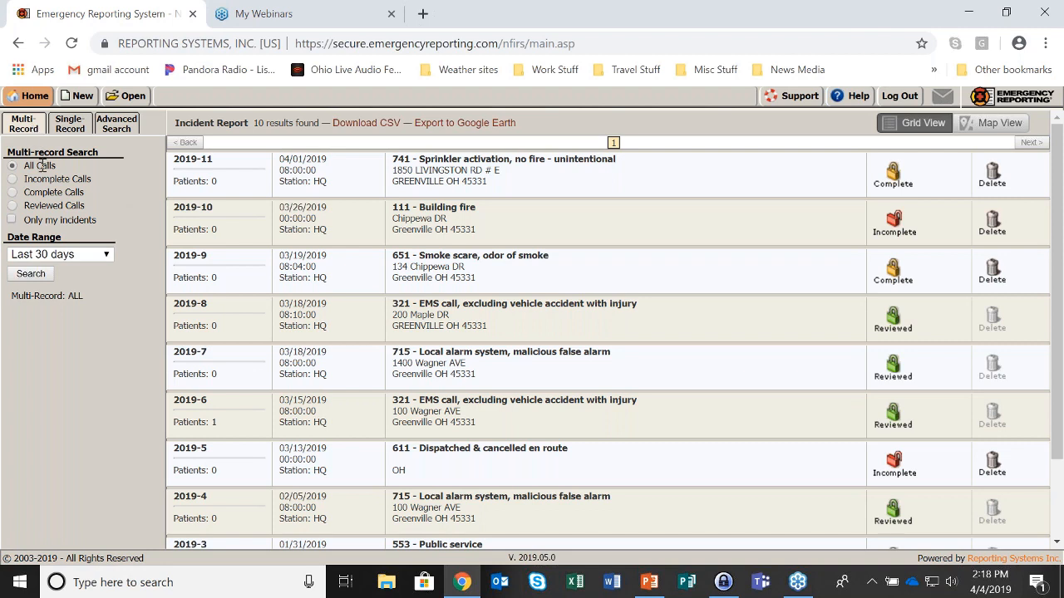
{"action": "left_click_drag", "start_coordinate": [25, 165], "coordinate": [56, 167]}
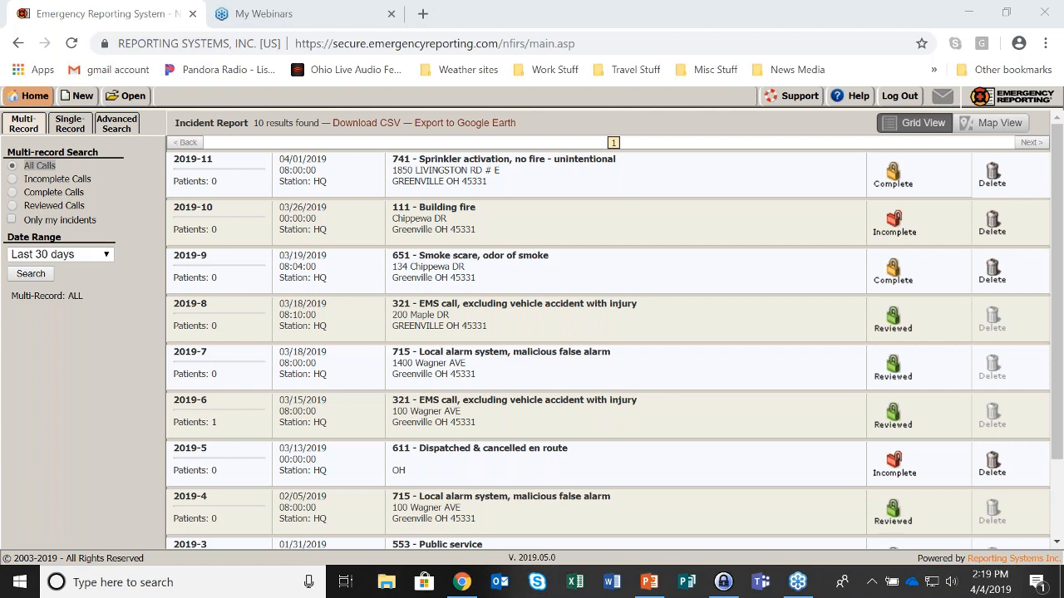
{"action": "left_click", "coordinate": [513, 228]}
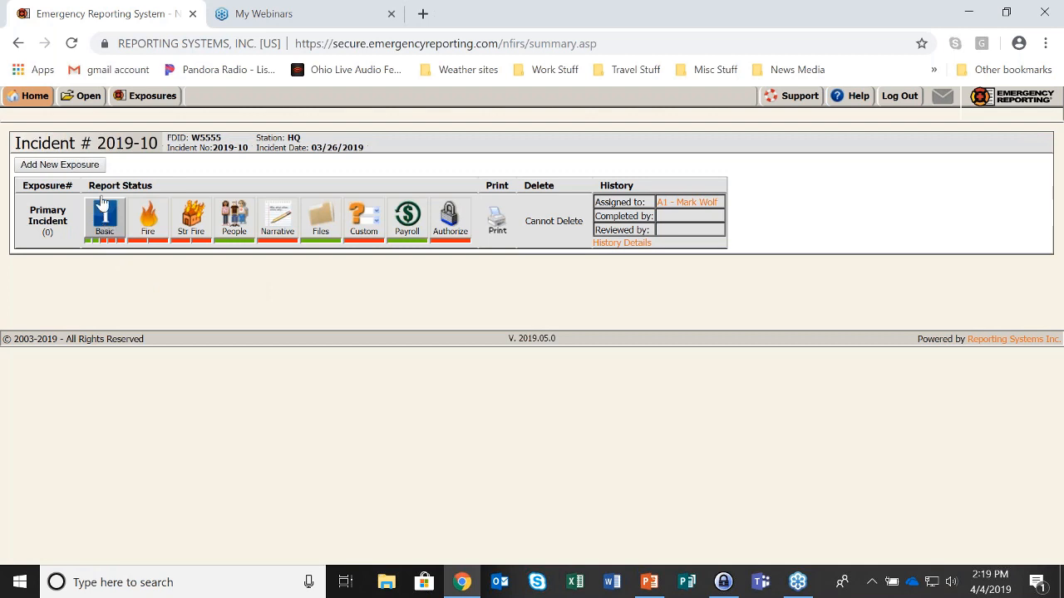
{"action": "left_click", "coordinate": [86, 99]}
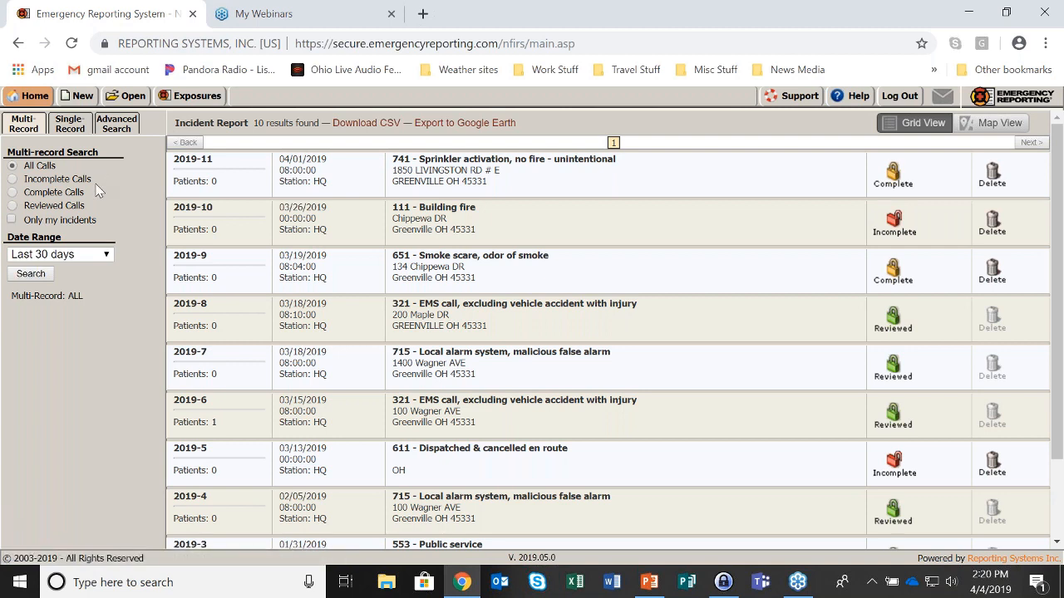
Narrow the search to Incomplete Calls, leaving 2019-10 Building fire and 2019-5
{"action": "left_click", "coordinate": [15, 179]}
{"action": "left_click", "coordinate": [32, 275]}
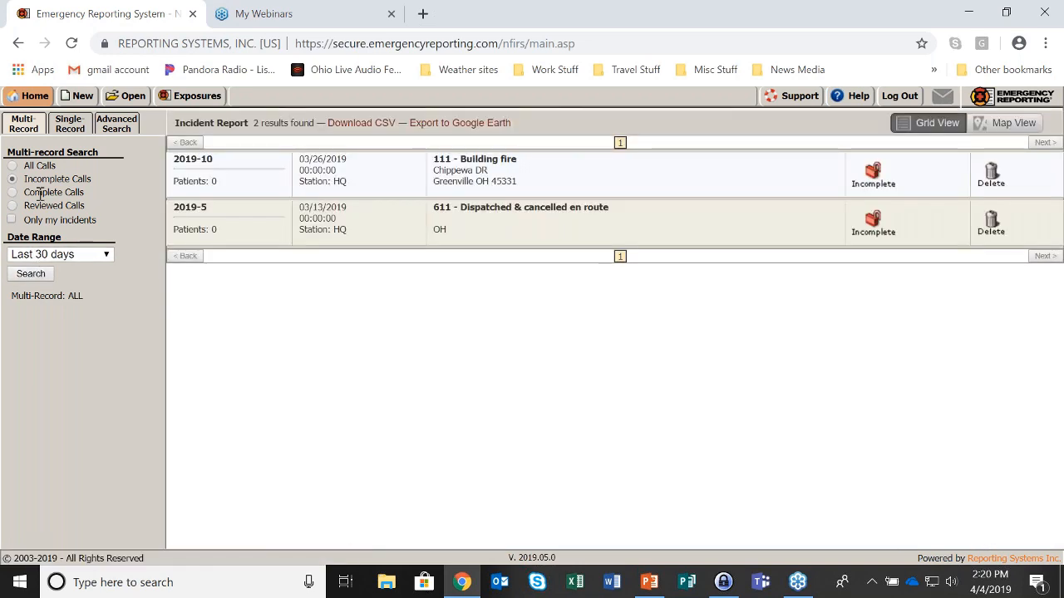
{"action": "left_click", "coordinate": [106, 255]}
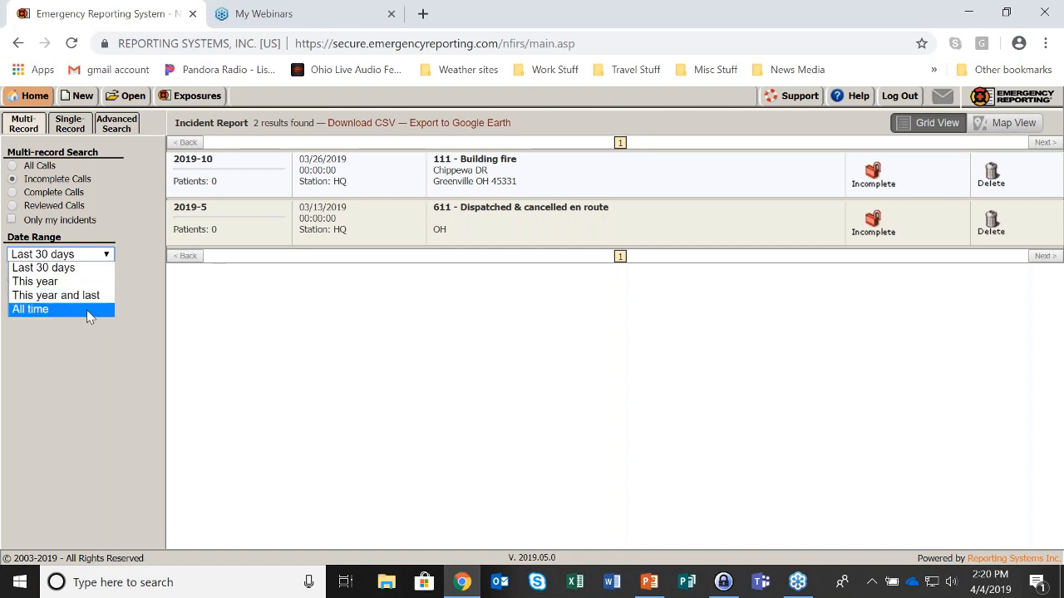
Rerun the search with All Calls for the last 30 days, listing 7 incidents
{"action": "left_click", "coordinate": [14, 165]}
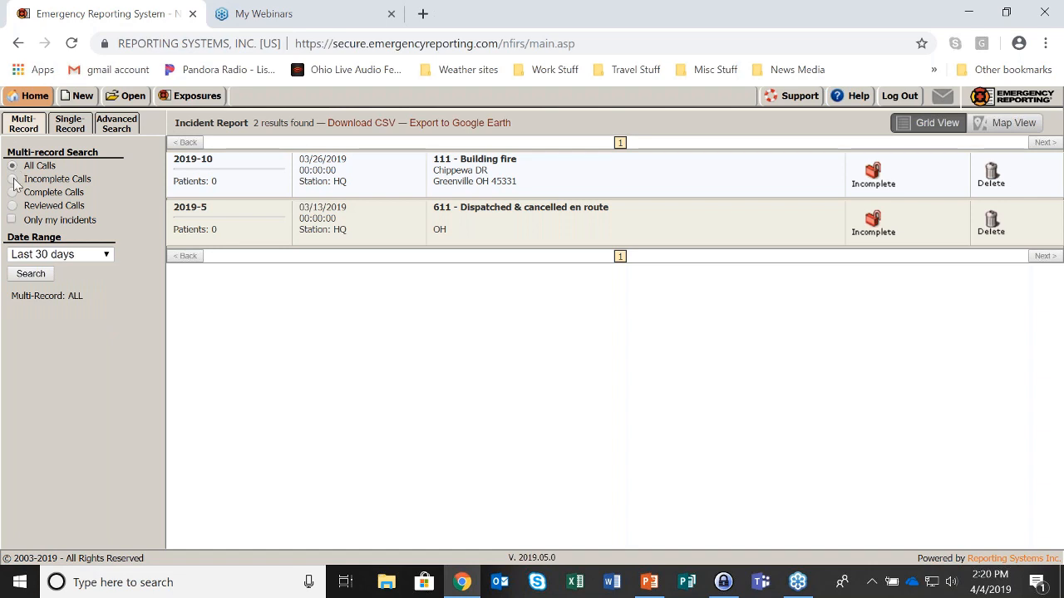
{"action": "left_click", "coordinate": [33, 277]}
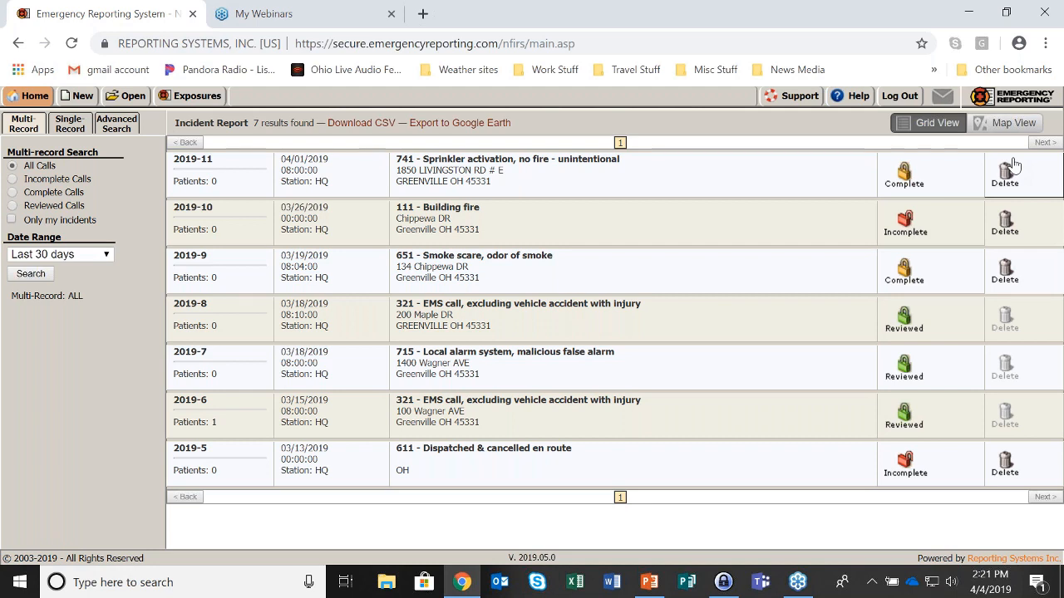
Delete incident 2019-5 and confirm the permanent deletion
{"action": "left_click", "coordinate": [1004, 464]}
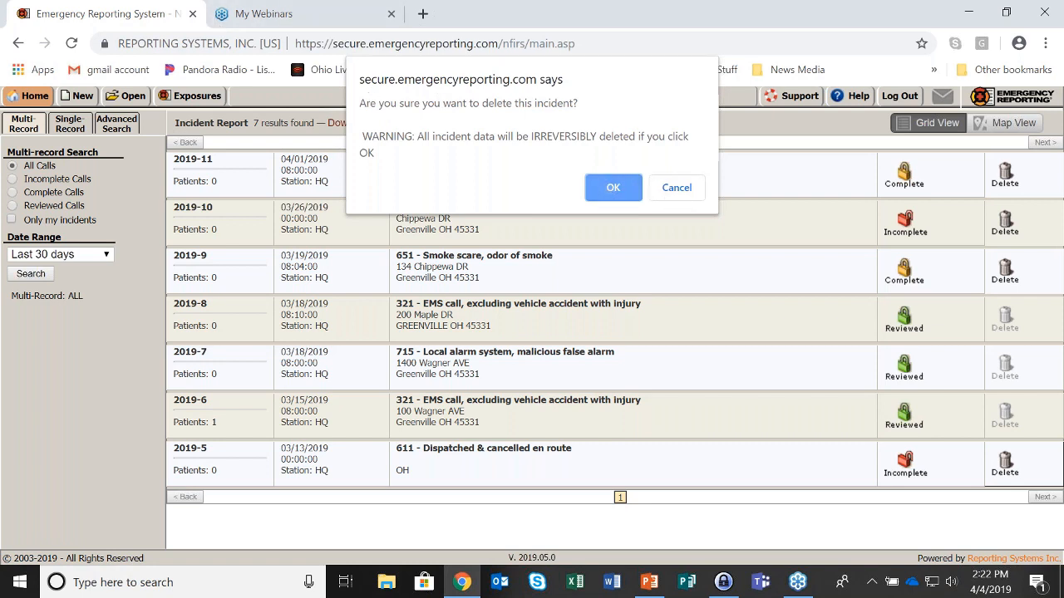
{"action": "key", "text": "Return"}
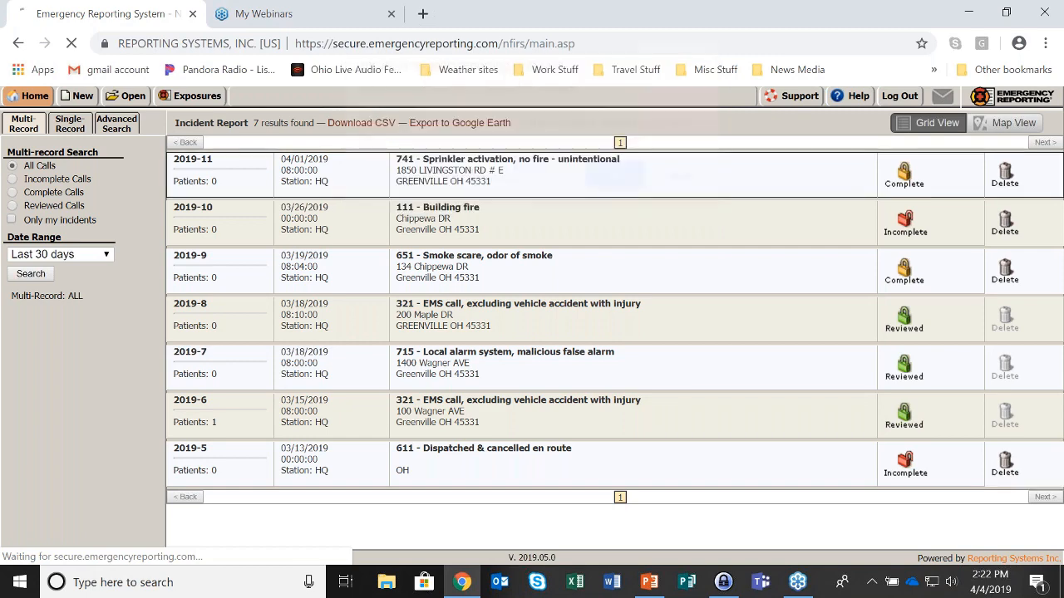
Duplicate the Emergency Reporting page in a second tab and go to Reports
{"action": "right_click", "coordinate": [120, 15]}
{"action": "left_click", "coordinate": [185, 76]}
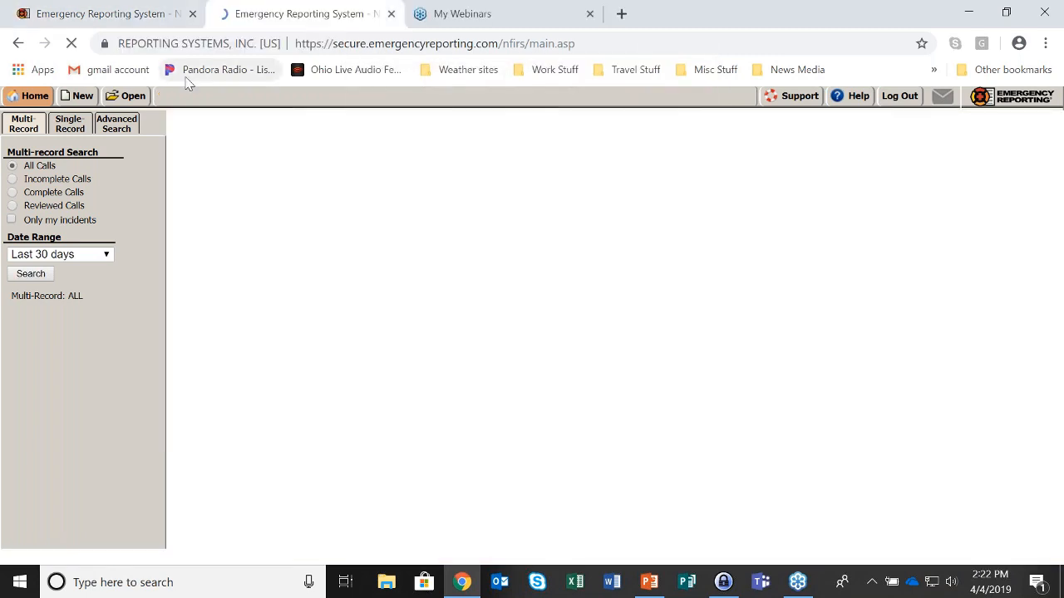
{"action": "mouse_move", "coordinate": [27, 99]}
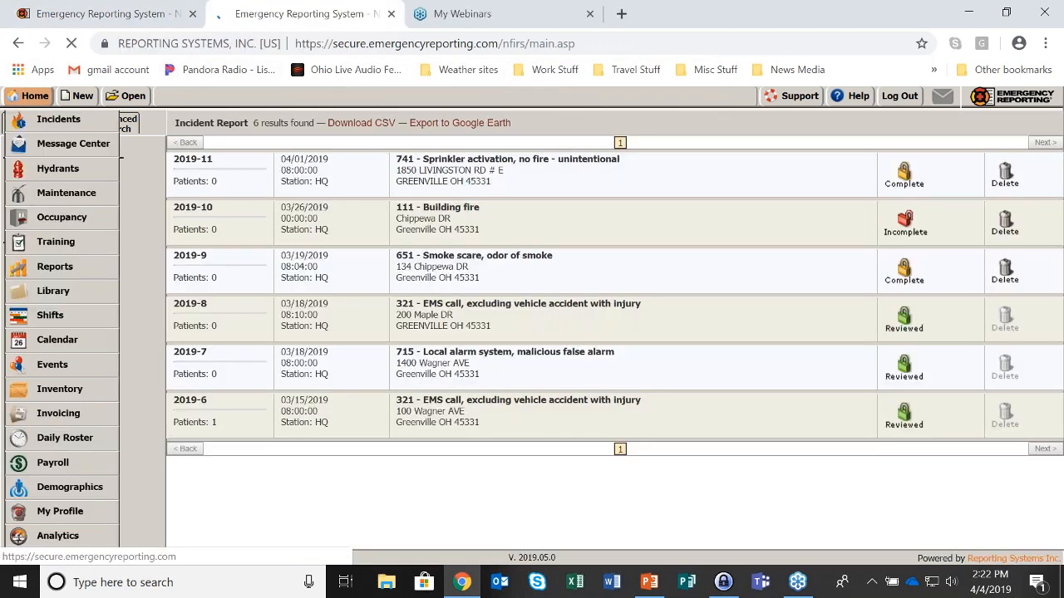
{"action": "left_click", "coordinate": [50, 266]}
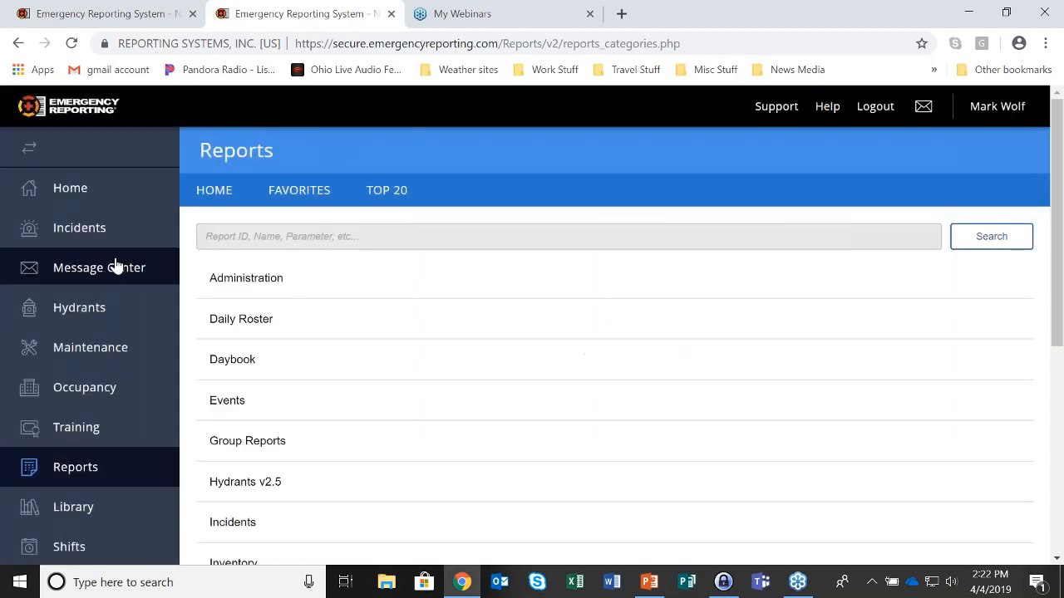
Find report 888 and create it for the whole year 2019
{"action": "left_click", "coordinate": [218, 235]}
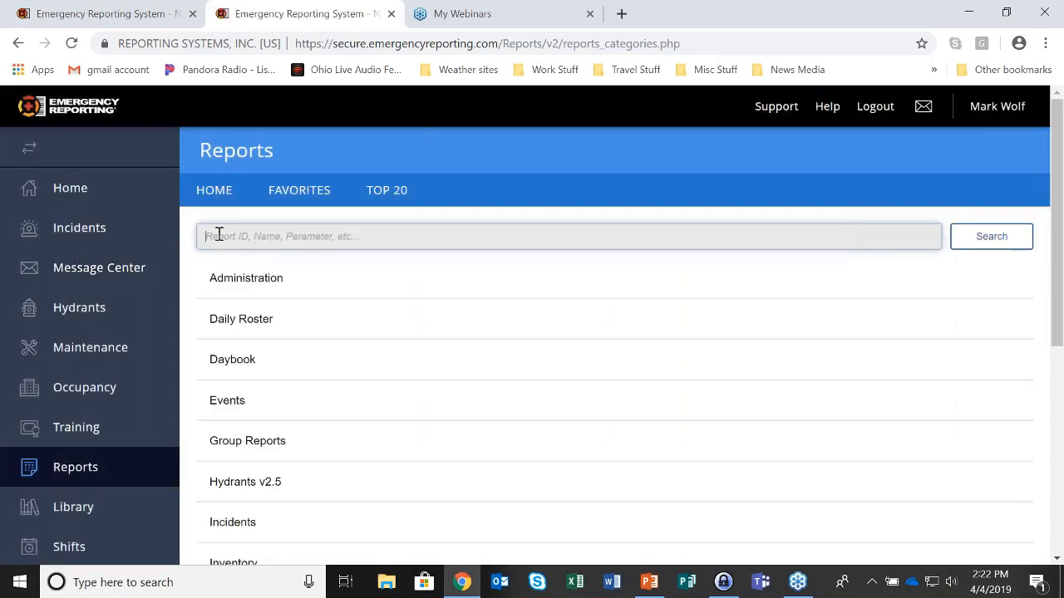
{"action": "type", "text": "888"}
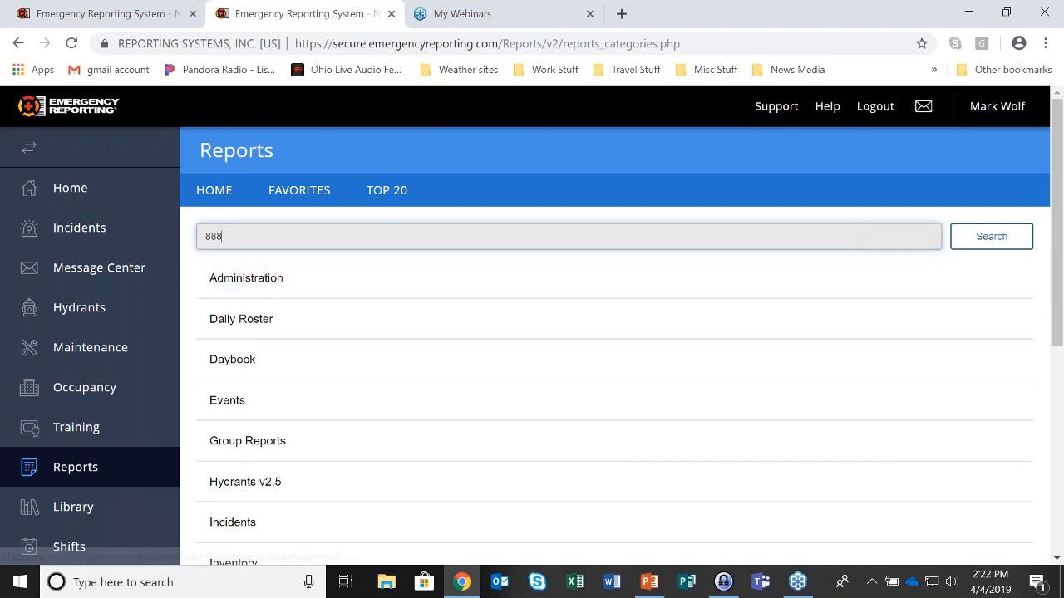
{"action": "key", "text": "Return"}
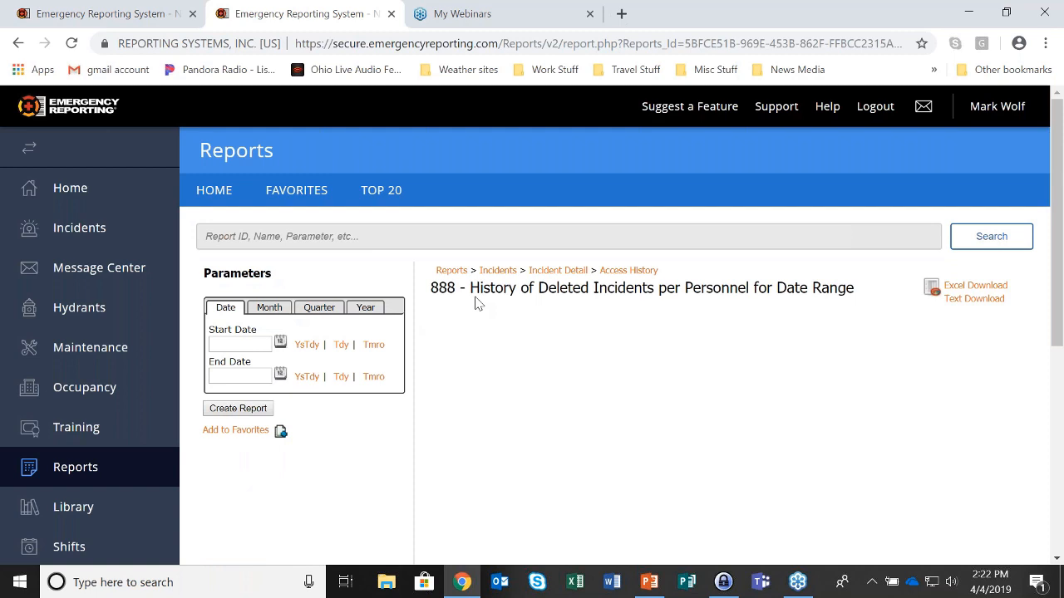
{"action": "left_click", "coordinate": [372, 307]}
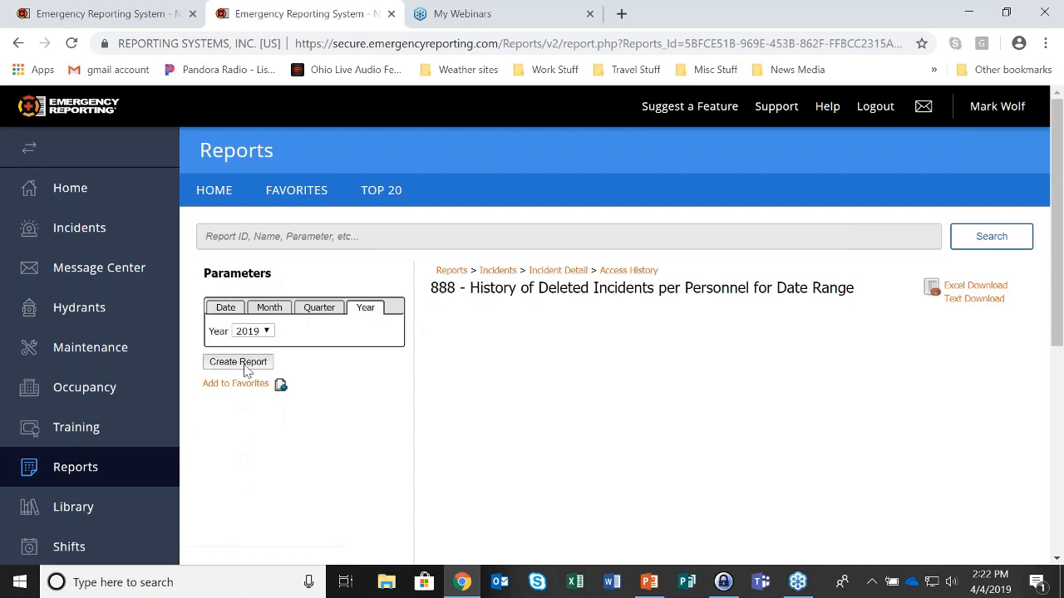
{"action": "left_click", "coordinate": [245, 367]}
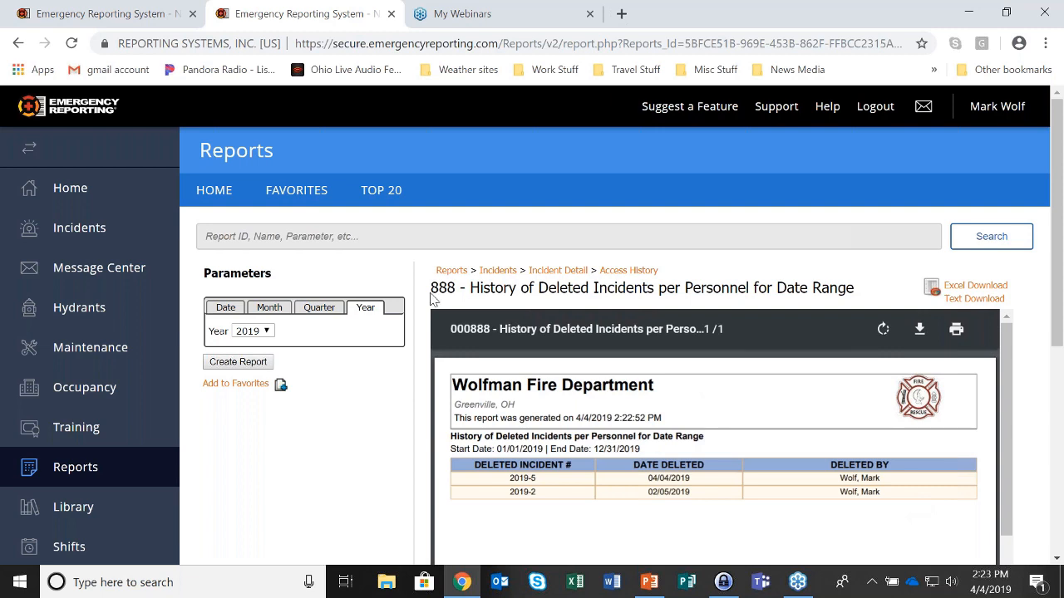
Return to the first tab's incident list, now showing 6 incidents without 2019-5
{"action": "left_click", "coordinate": [105, 17]}
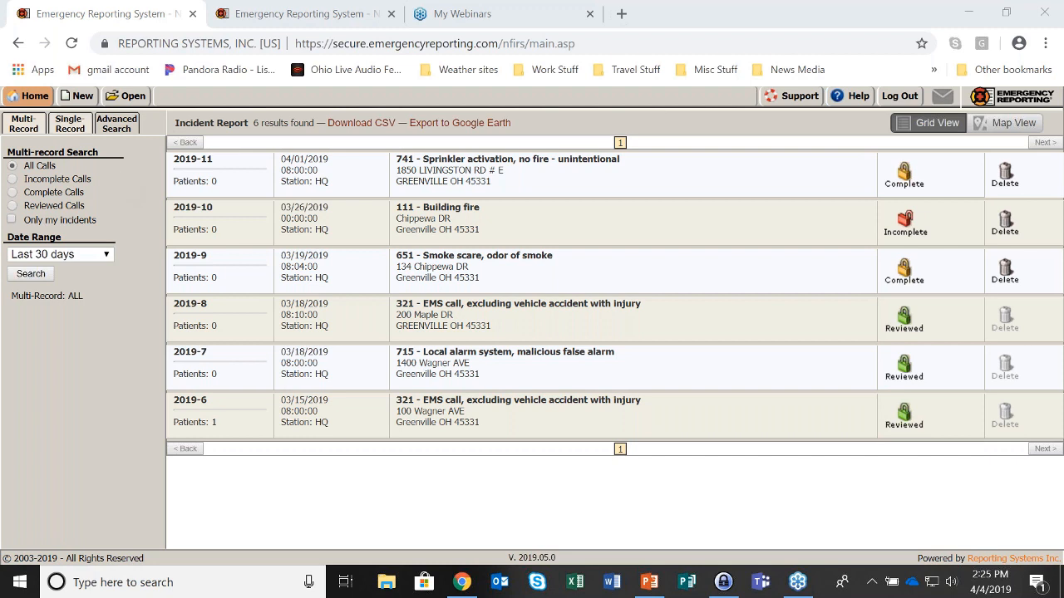
Run a Single-Record search for incident number 2019-10
{"action": "left_click", "coordinate": [70, 124]}
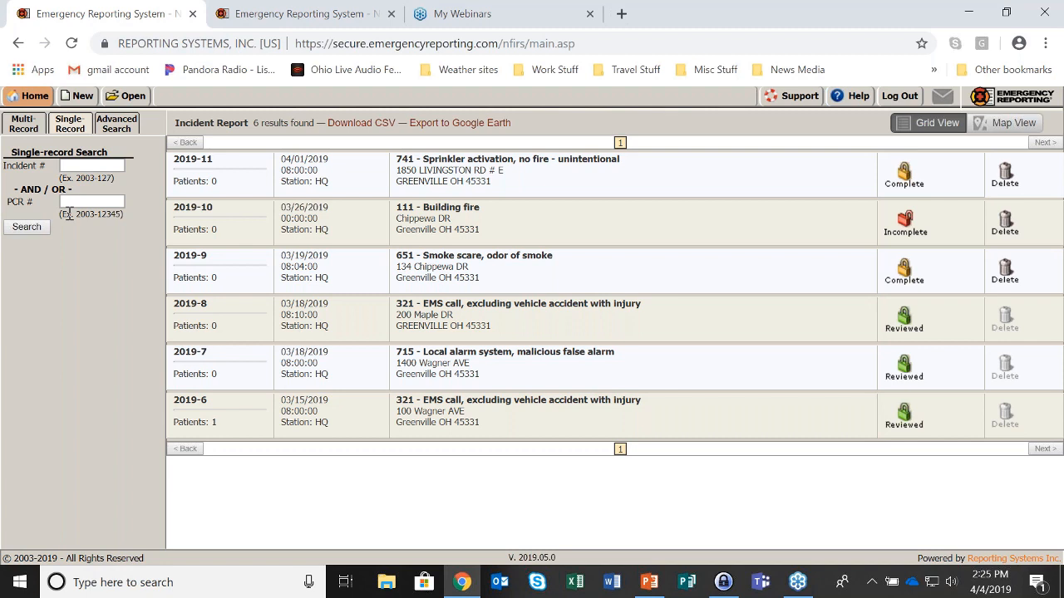
{"action": "left_click", "coordinate": [85, 165]}
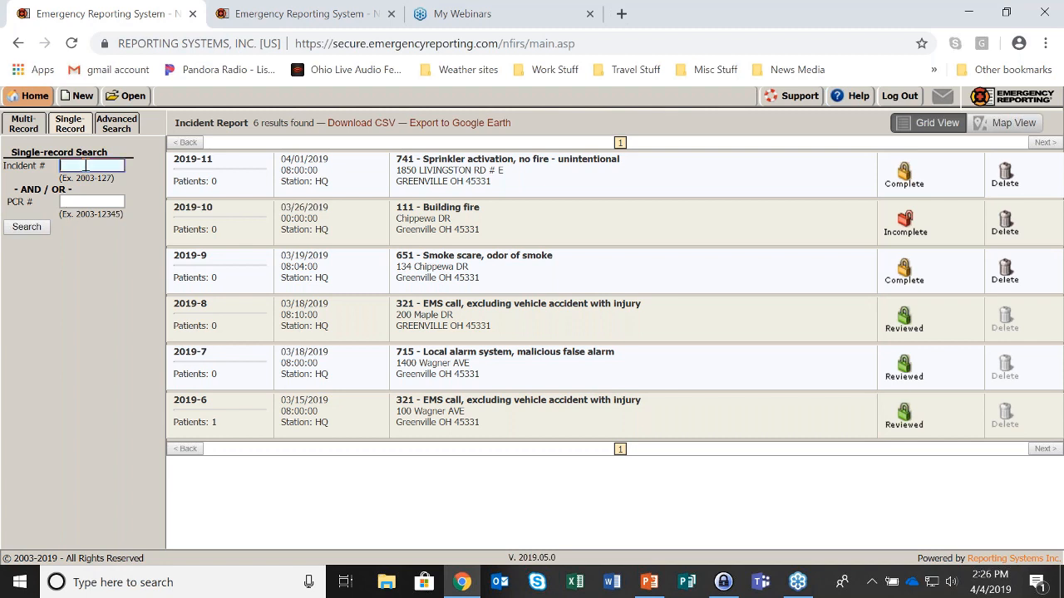
{"action": "type", "text": "2019-"}
{"action": "type", "text": "10"}
{"action": "left_click", "coordinate": [30, 233]}
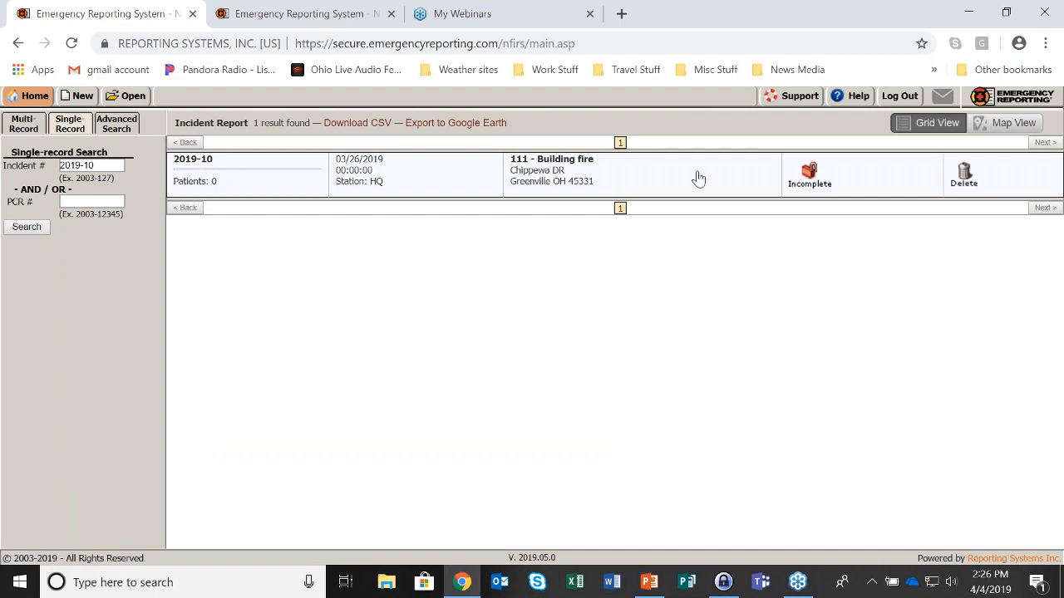
{"action": "double_click", "coordinate": [83, 214]}
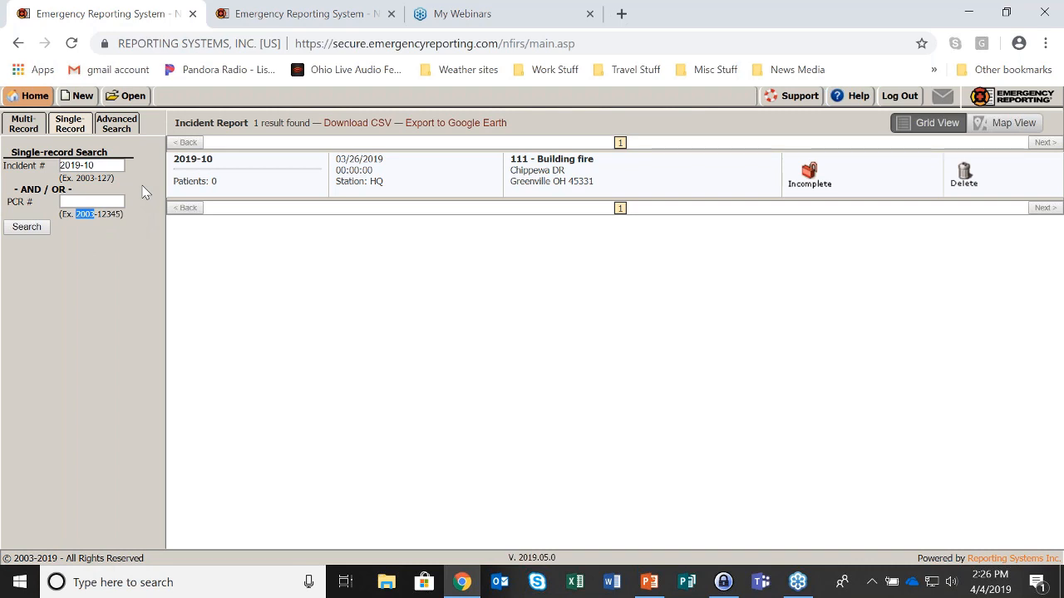
Open the Advanced Search Options page listing Date Range, Zone, Apparatus and Station criteria
{"action": "left_click", "coordinate": [136, 134]}
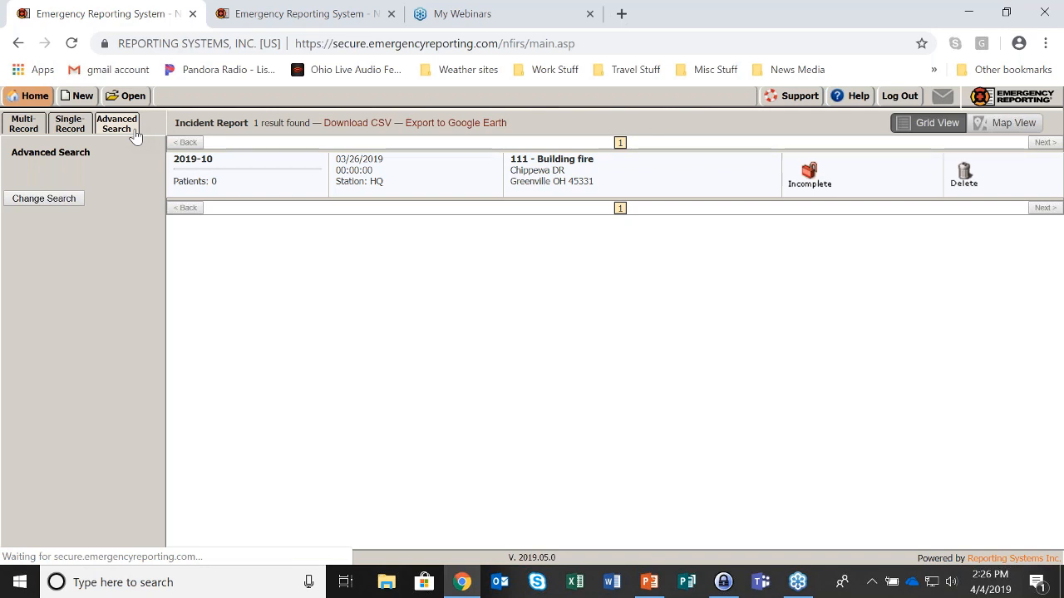
{"action": "left_click", "coordinate": [55, 200]}
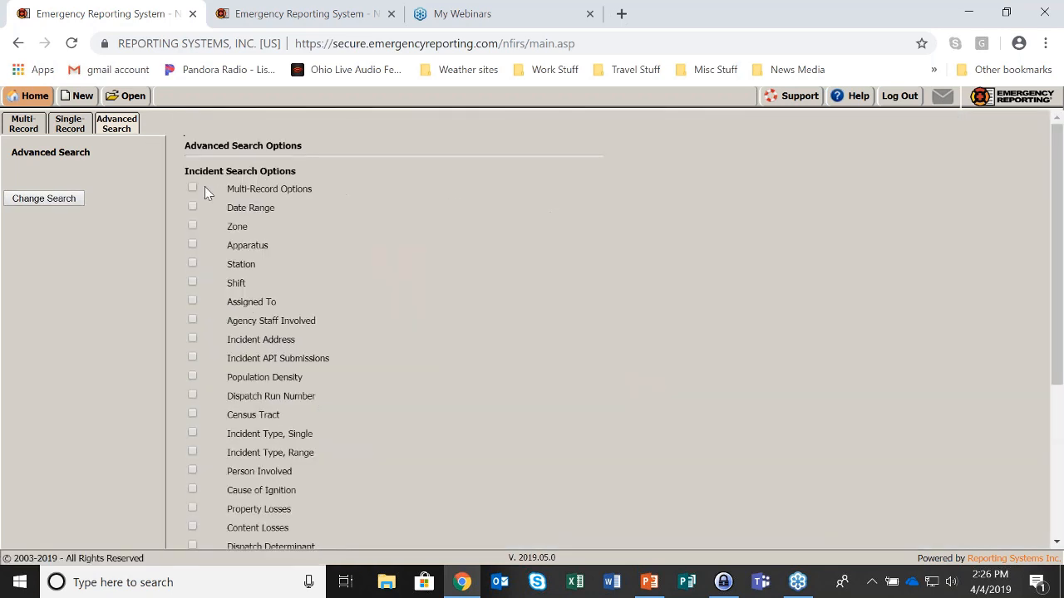
{"action": "scroll", "coordinate": [594, 205], "scroll_direction": "down", "scroll_amount": 2}
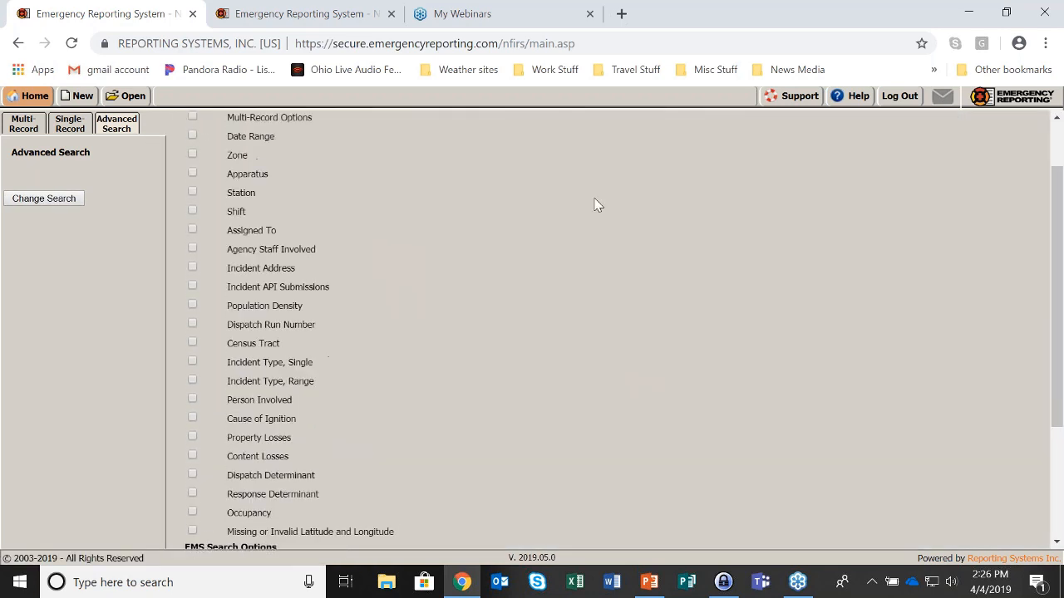
{"action": "scroll", "coordinate": [594, 205], "scroll_direction": "up", "scroll_amount": 2}
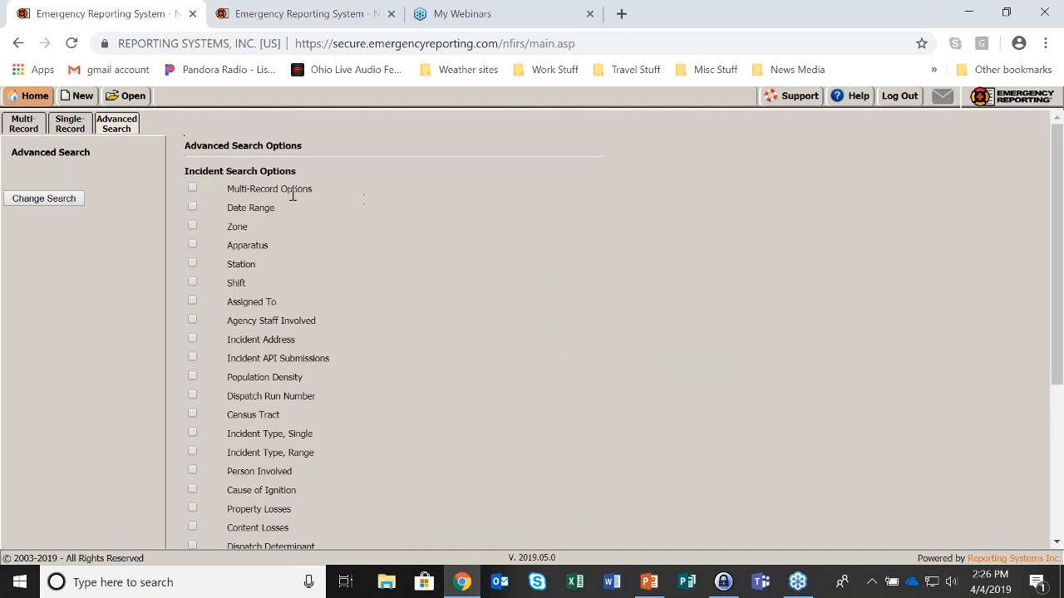
Enable Multi-Record Options (All Records), Date Range, and Zone set to M/A - Mutual Aid Zone
{"action": "left_click", "coordinate": [192, 188]}
{"action": "left_click", "coordinate": [550, 186]}
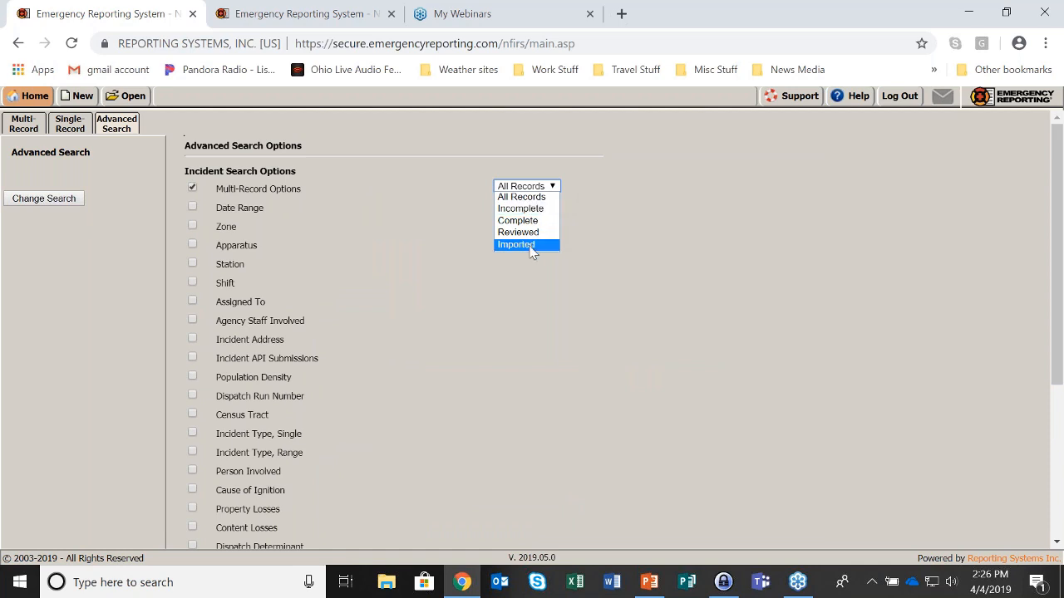
{"action": "left_click", "coordinate": [191, 205]}
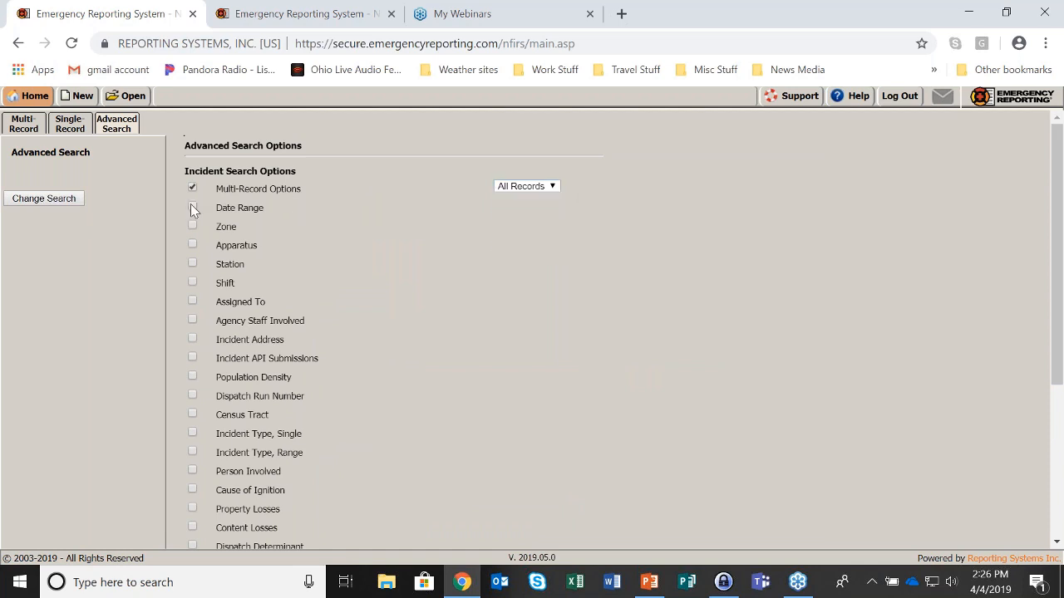
{"action": "left_click", "coordinate": [192, 207]}
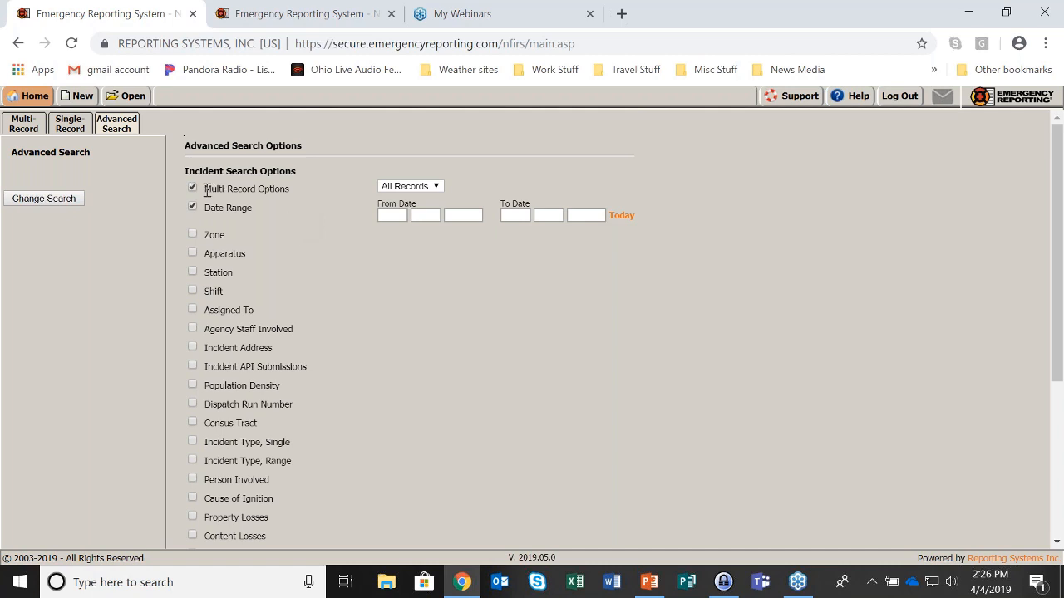
{"action": "left_click", "coordinate": [193, 234]}
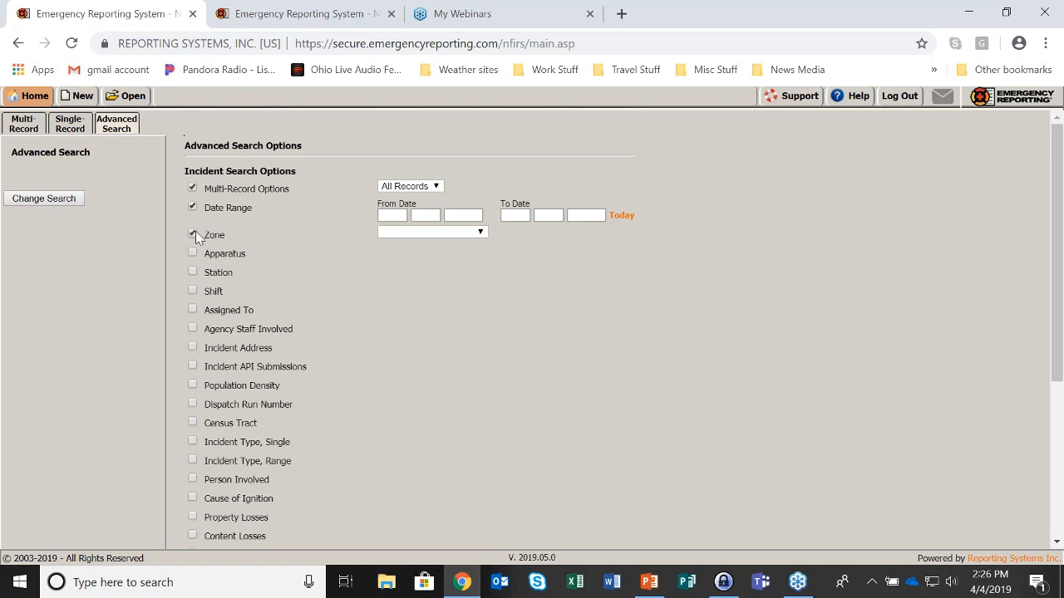
{"action": "left_click", "coordinate": [482, 232]}
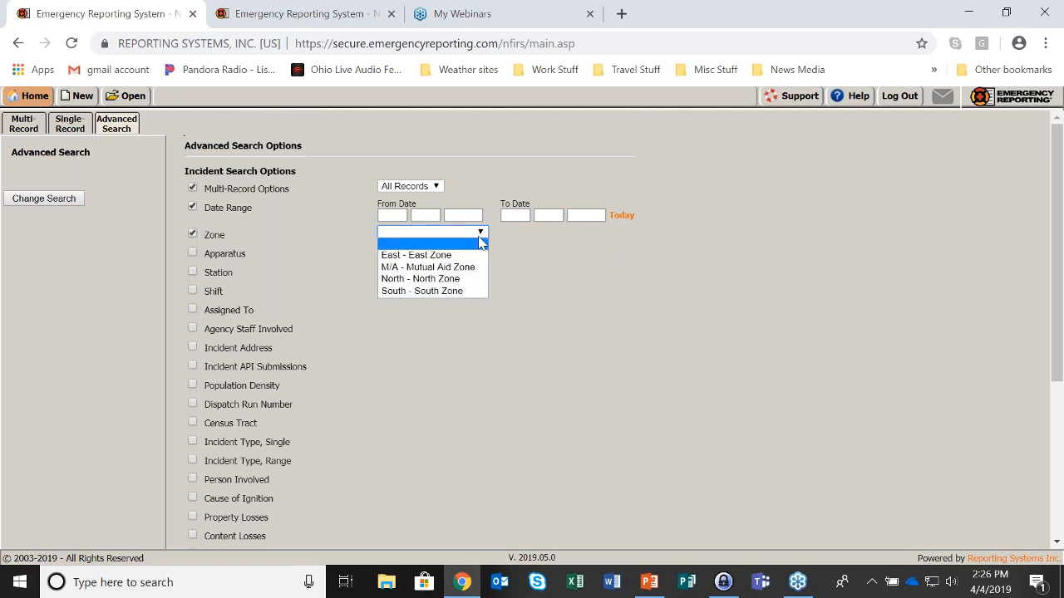
{"action": "left_click", "coordinate": [459, 267]}
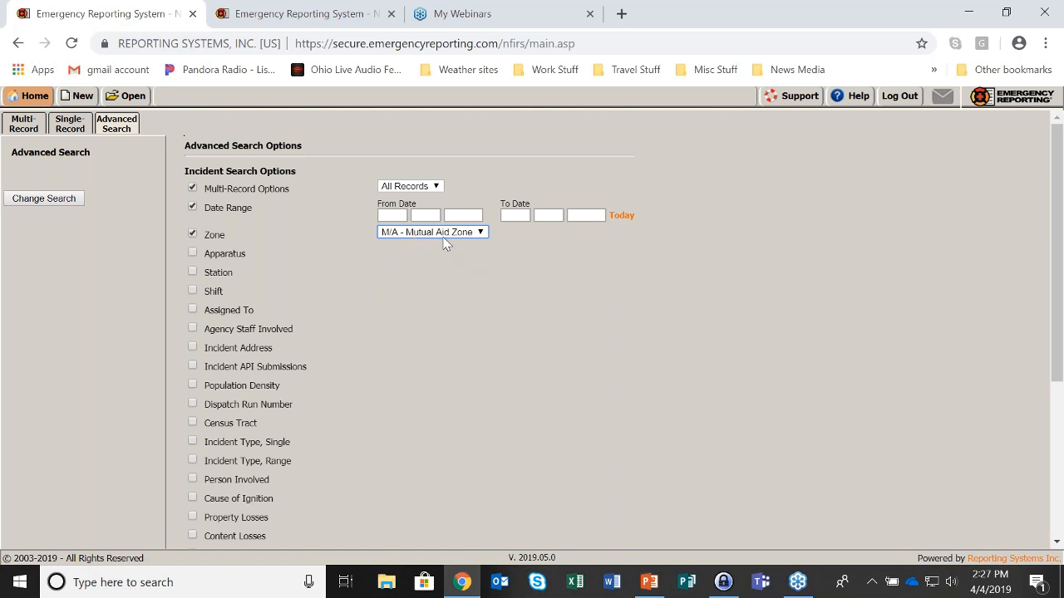
Set the date range from 01/01/2018 to today and run the search
{"action": "left_click", "coordinate": [389, 218]}
{"action": "type", "text": "01"}
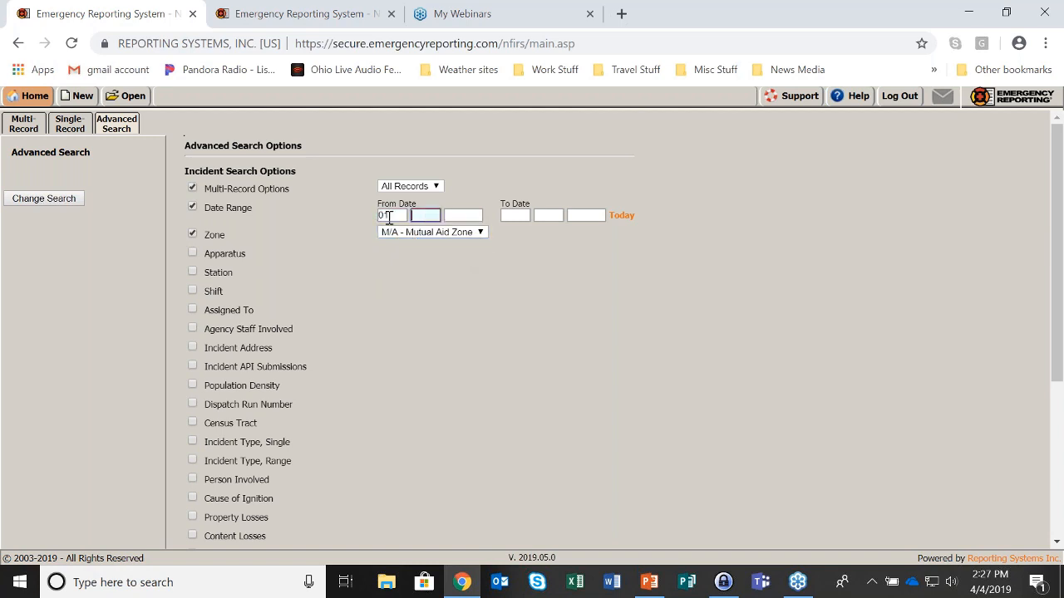
{"action": "type", "text": "012018"}
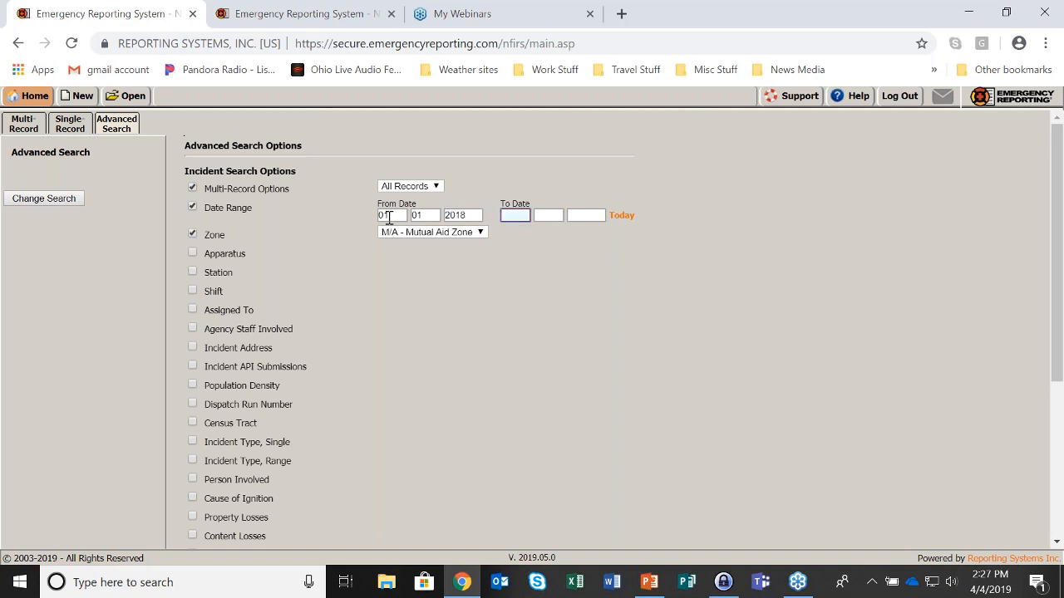
{"action": "left_click", "coordinate": [620, 216]}
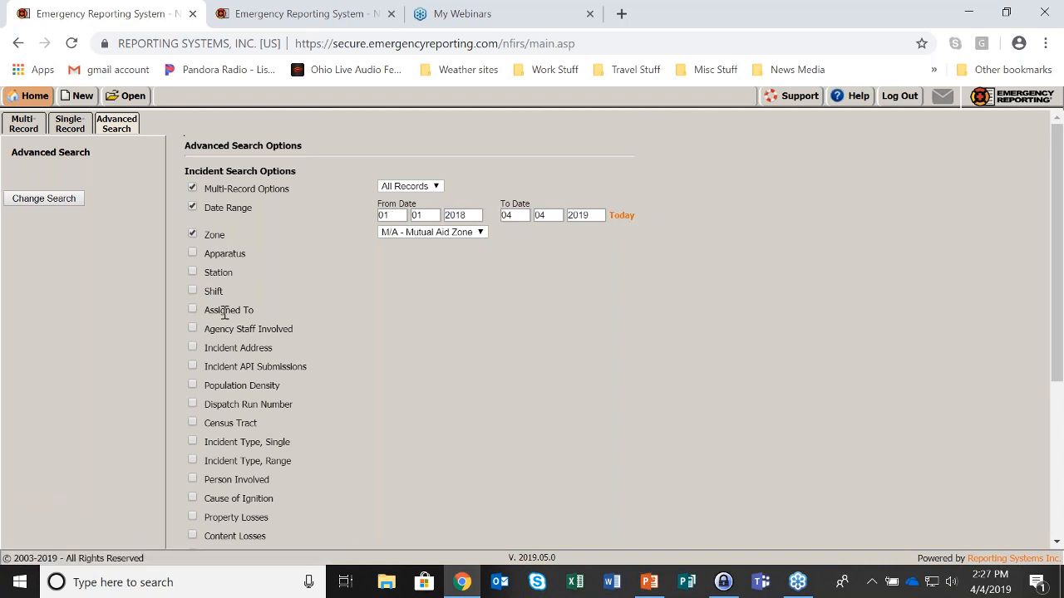
{"action": "scroll", "coordinate": [223, 330], "scroll_direction": "down", "scroll_amount": 1}
{"action": "scroll", "coordinate": [226, 370], "scroll_direction": "down", "scroll_amount": 1}
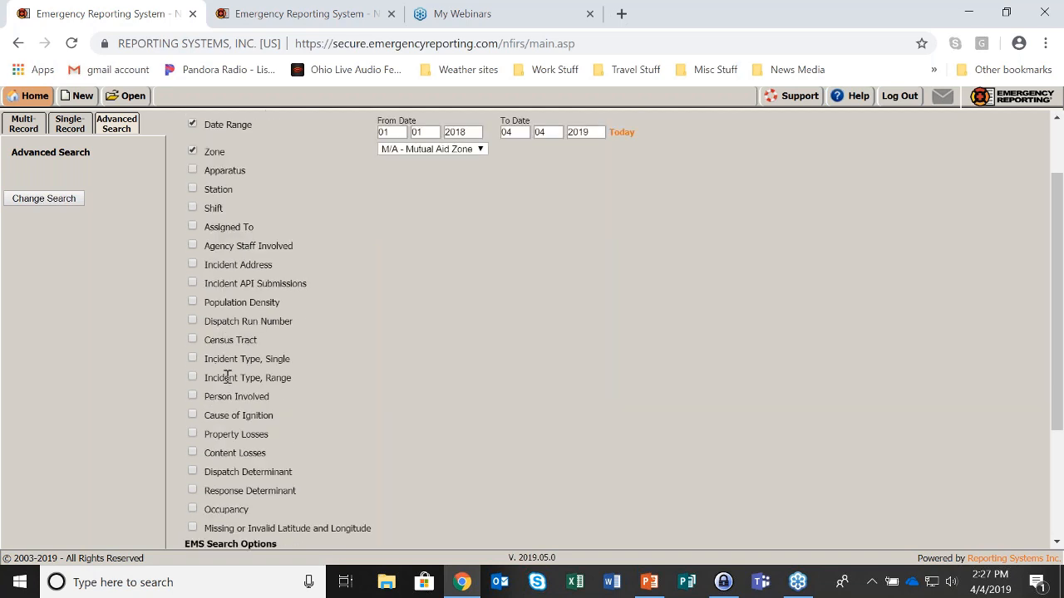
{"action": "scroll", "coordinate": [227, 382], "scroll_direction": "down", "scroll_amount": 1}
{"action": "scroll", "coordinate": [227, 387], "scroll_direction": "down", "scroll_amount": 2}
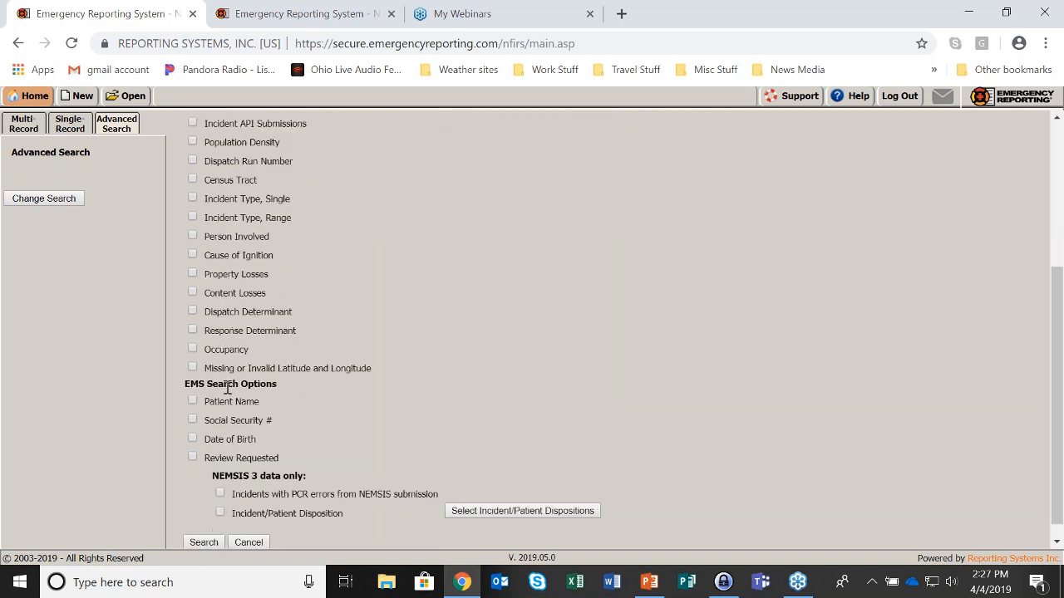
{"action": "left_click", "coordinate": [208, 527]}
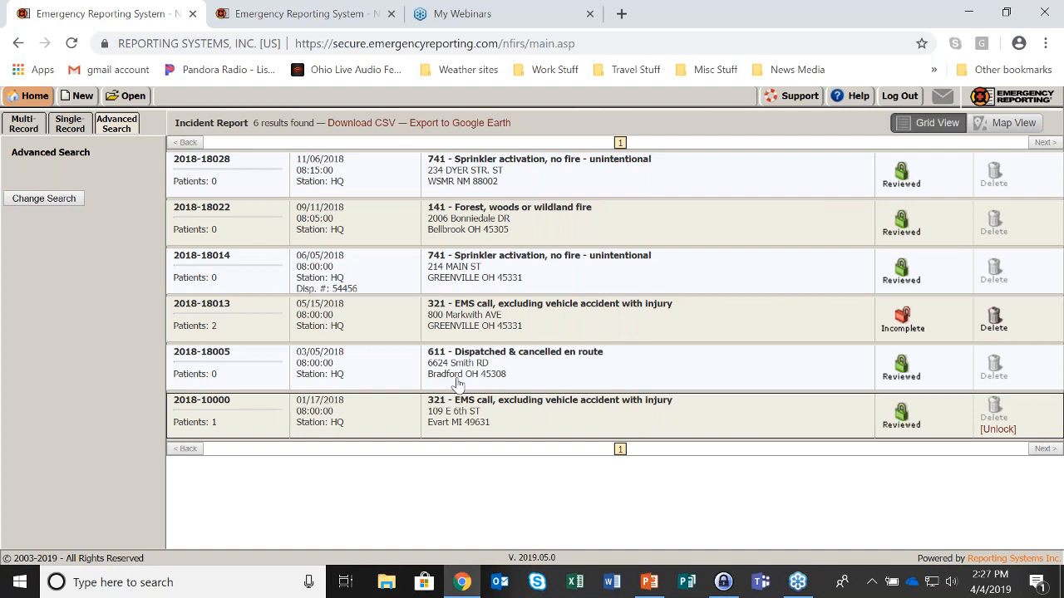
Clear the Zone, Date Range and Multi-Record Options criteria from the search
{"action": "left_click", "coordinate": [38, 203]}
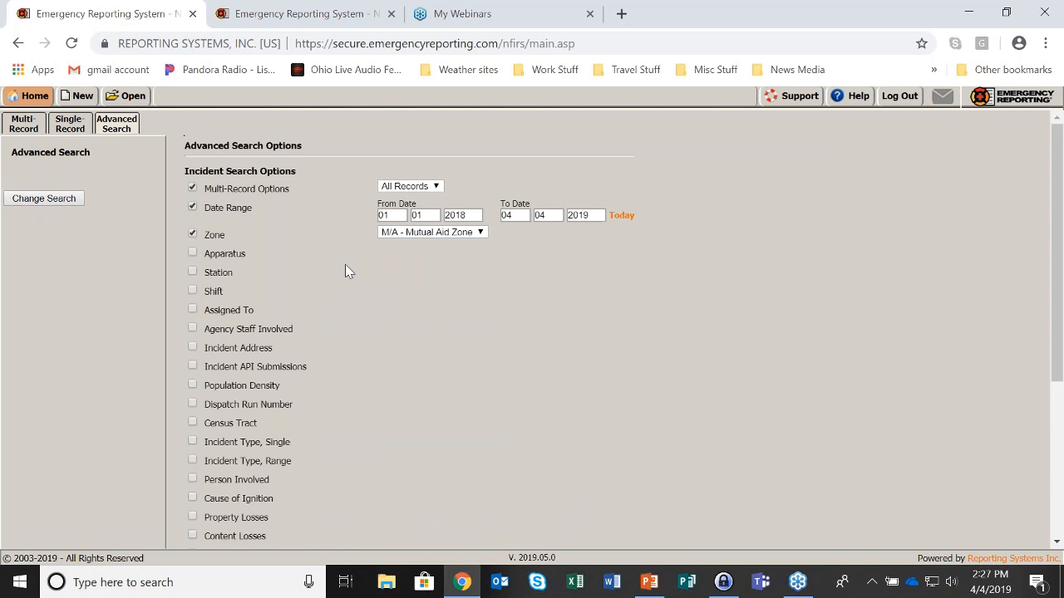
{"action": "left_click", "coordinate": [192, 236]}
{"action": "left_click", "coordinate": [192, 207]}
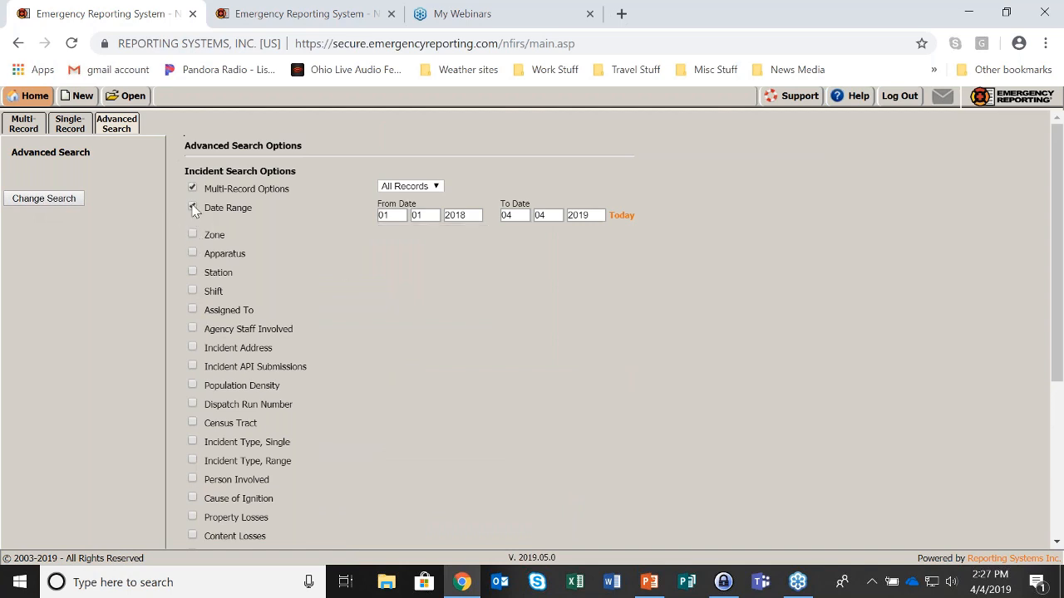
{"action": "left_click", "coordinate": [192, 188]}
Search by Person Involved with the person's last name, returning 10 incidents
{"action": "scroll", "coordinate": [381, 211], "scroll_direction": "down", "scroll_amount": 3}
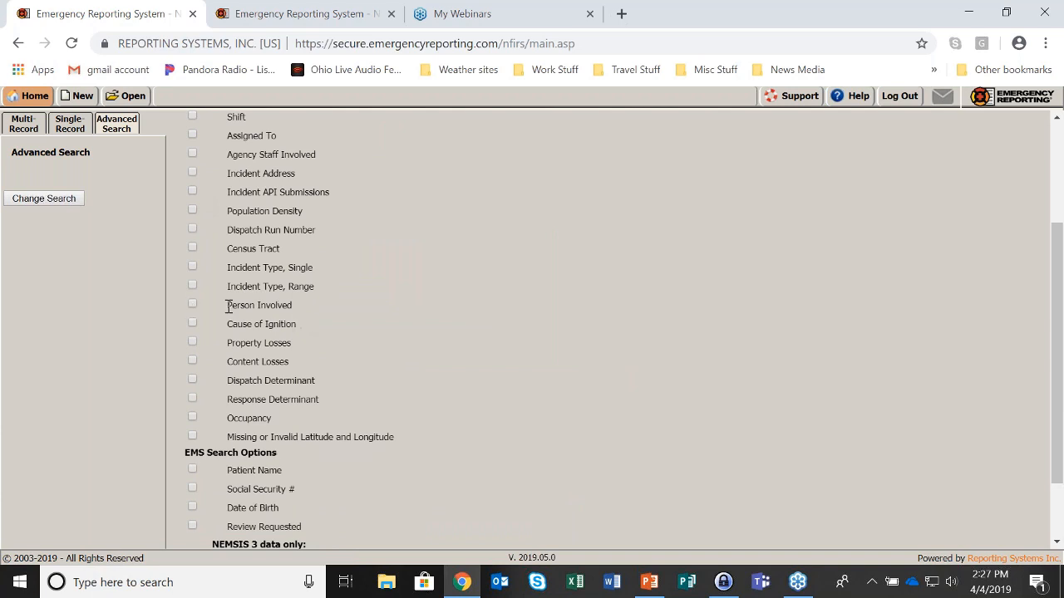
{"action": "left_click_drag", "start_coordinate": [229, 307], "coordinate": [300, 309]}
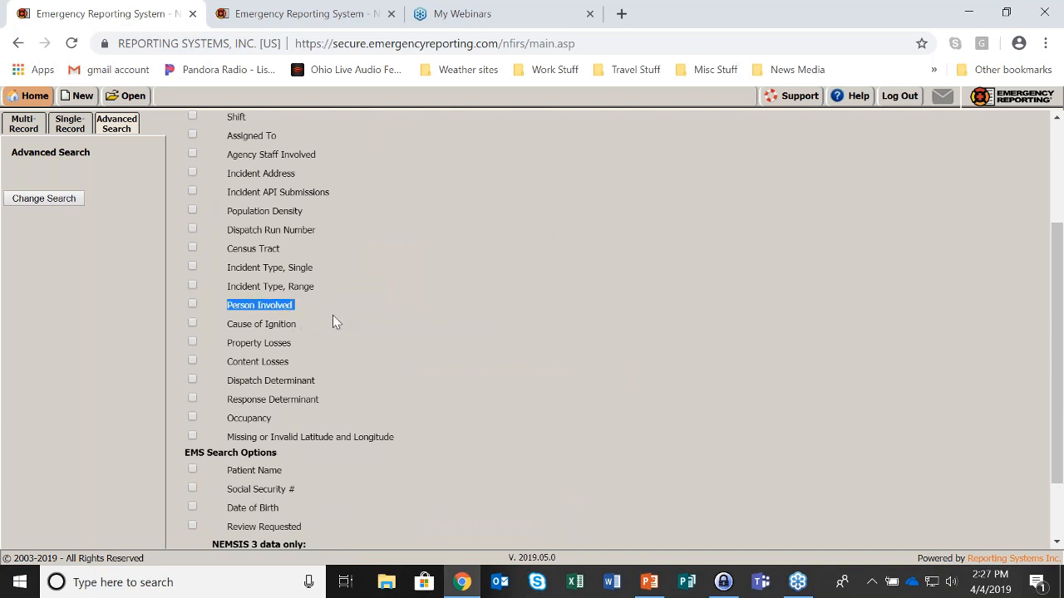
{"action": "left_click", "coordinate": [193, 304]}
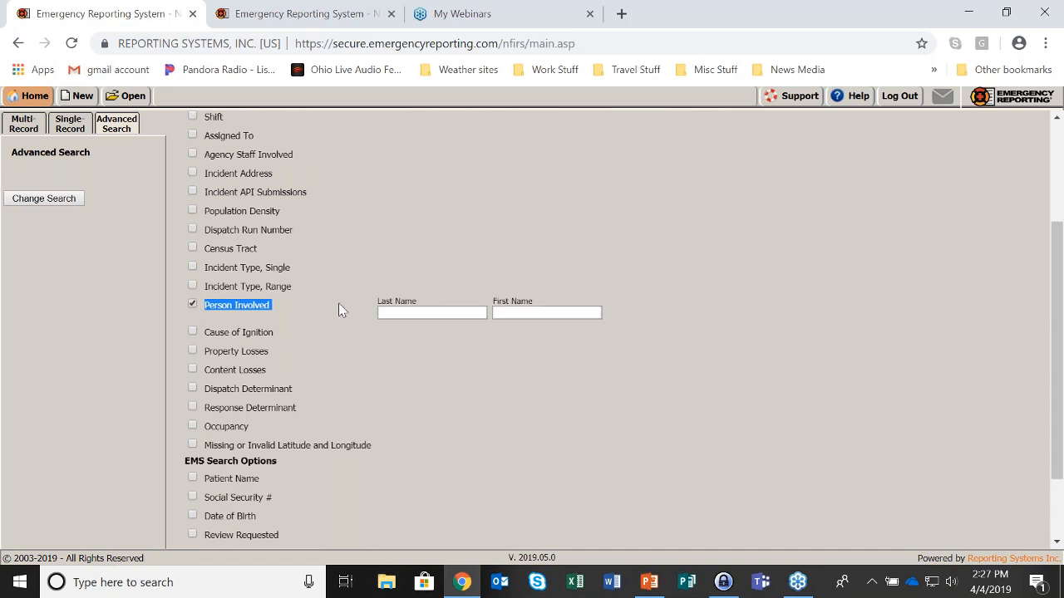
{"action": "left_click", "coordinate": [393, 314]}
{"action": "type", "text": "shop"}
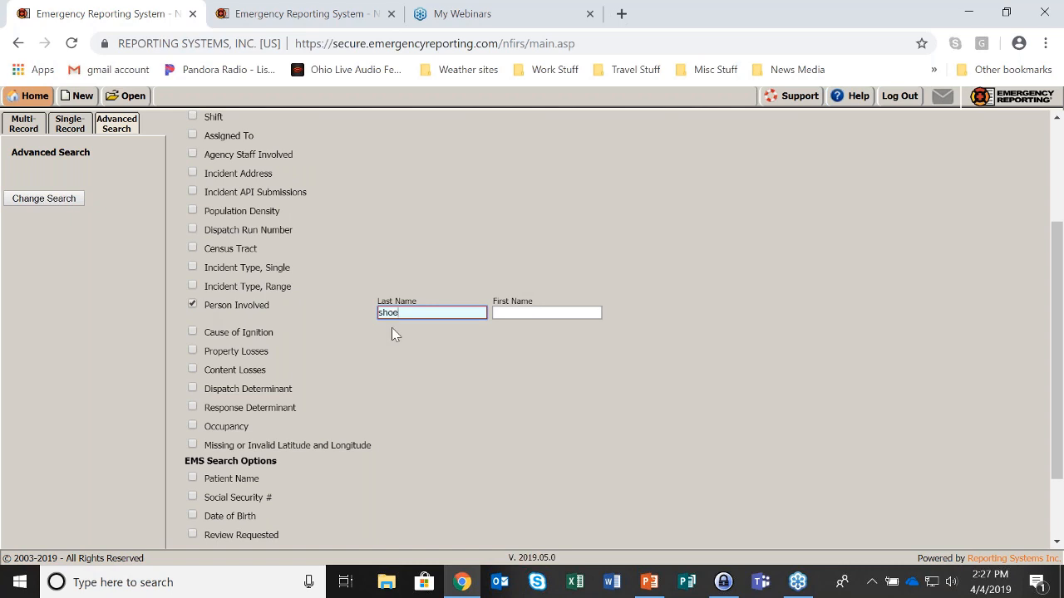
{"action": "scroll", "coordinate": [391, 327], "scroll_direction": "down", "scroll_amount": 1}
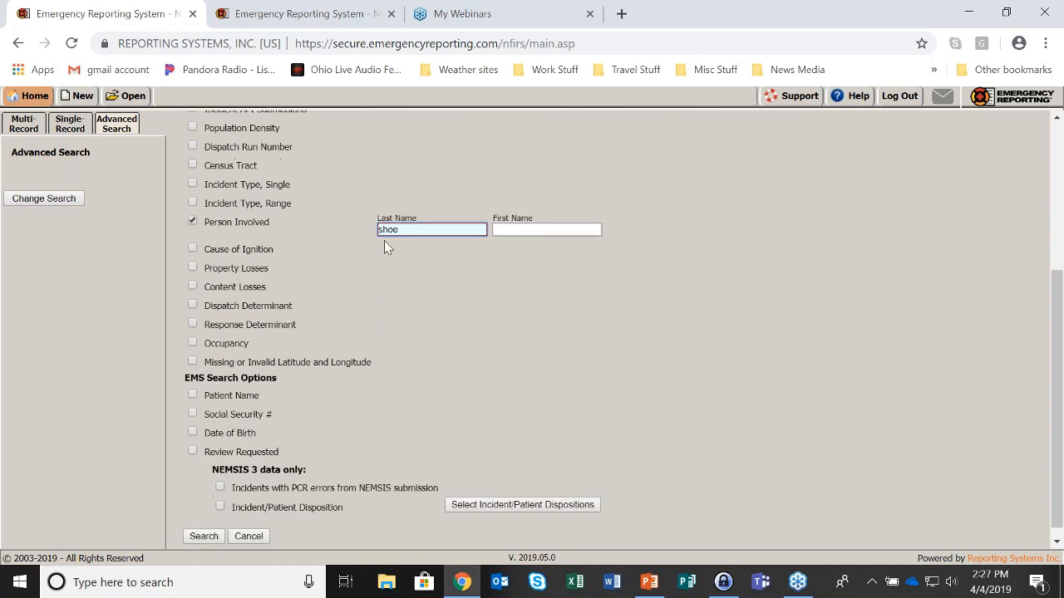
{"action": "left_click", "coordinate": [202, 537]}
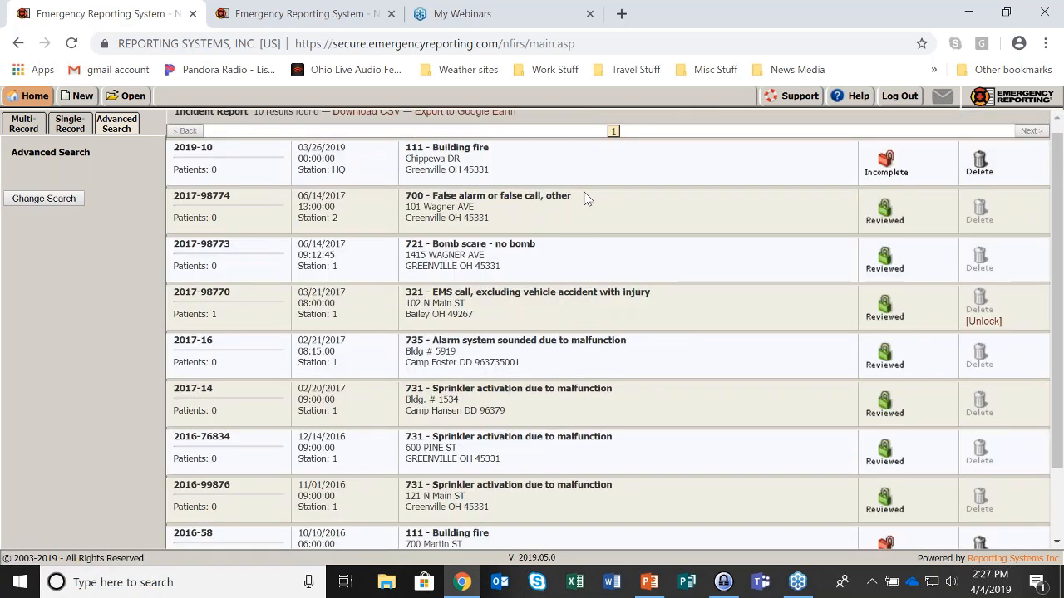
{"action": "scroll", "coordinate": [621, 159], "scroll_direction": "down", "scroll_amount": 1}
{"action": "scroll", "coordinate": [608, 333], "scroll_direction": "down", "scroll_amount": 1}
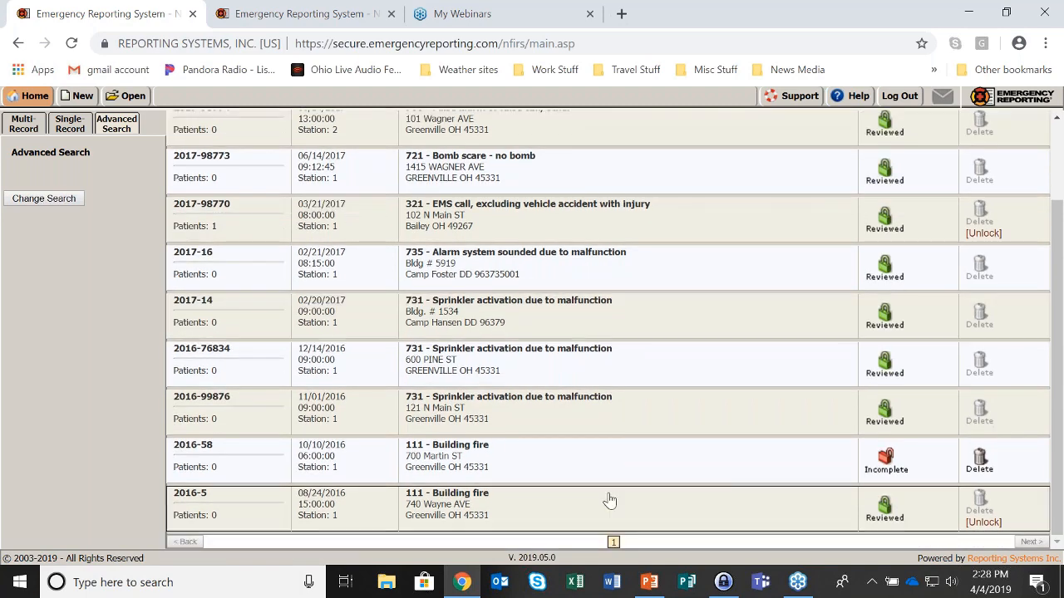
{"action": "scroll", "coordinate": [610, 502], "scroll_direction": "up", "scroll_amount": 2}
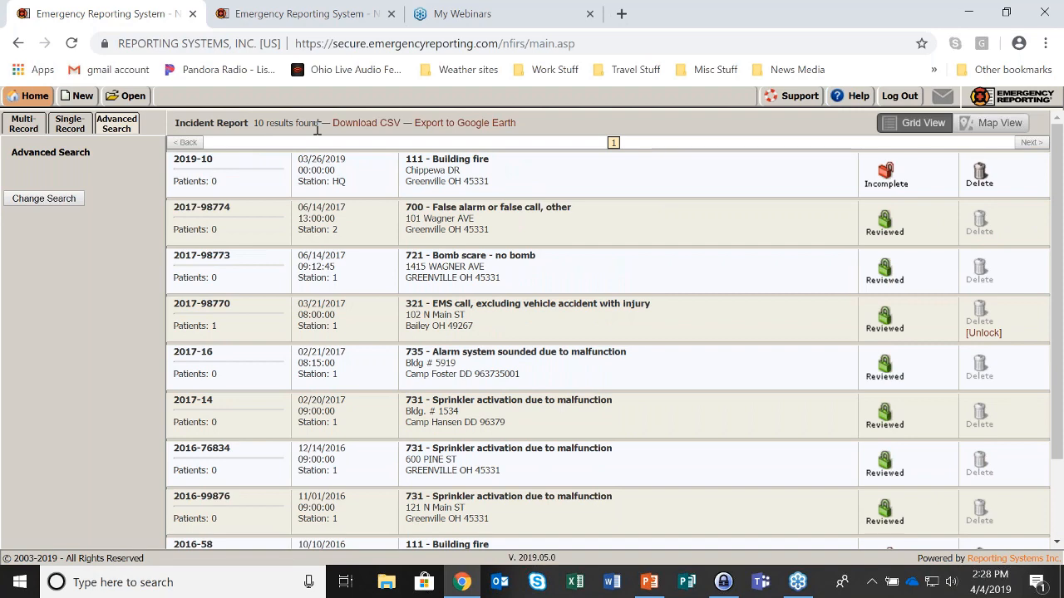
Drop the Person Involved filter and run a multi-record All Calls search over All time
{"action": "left_click", "coordinate": [55, 201]}
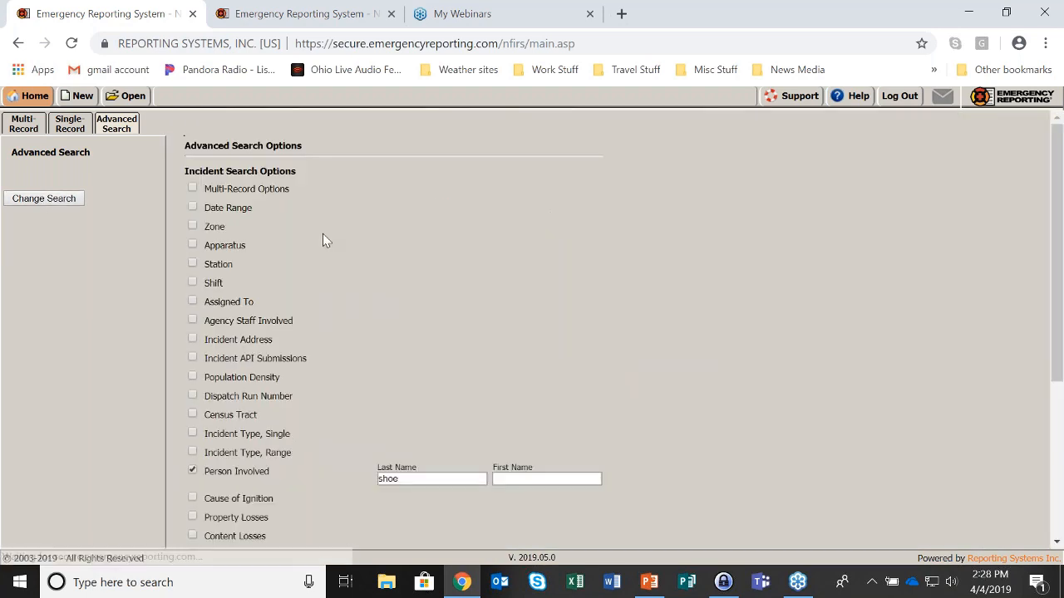
{"action": "scroll", "coordinate": [353, 236], "scroll_direction": "down", "scroll_amount": 2}
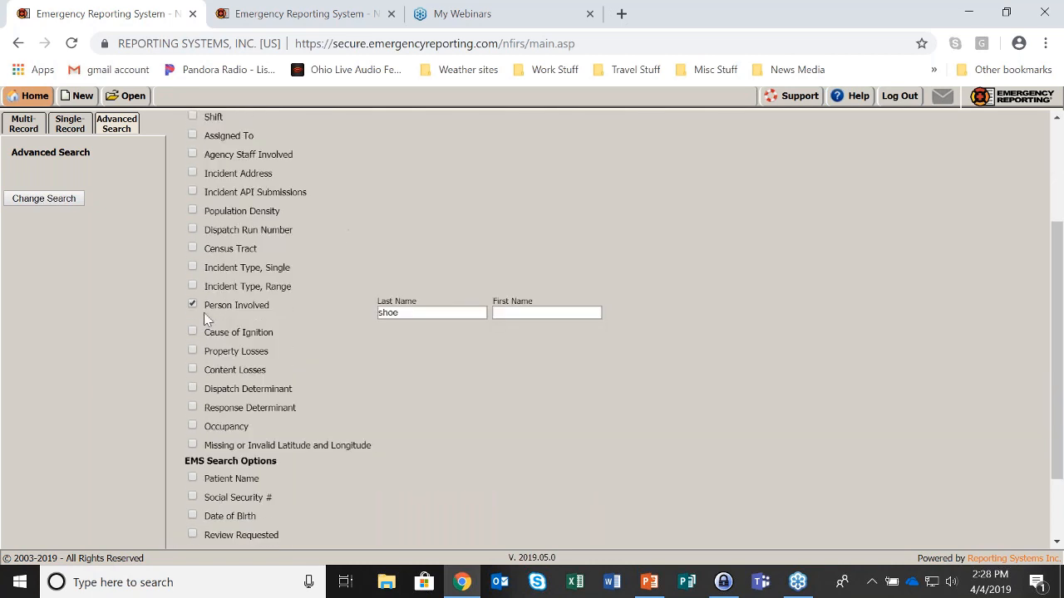
{"action": "left_click", "coordinate": [192, 305]}
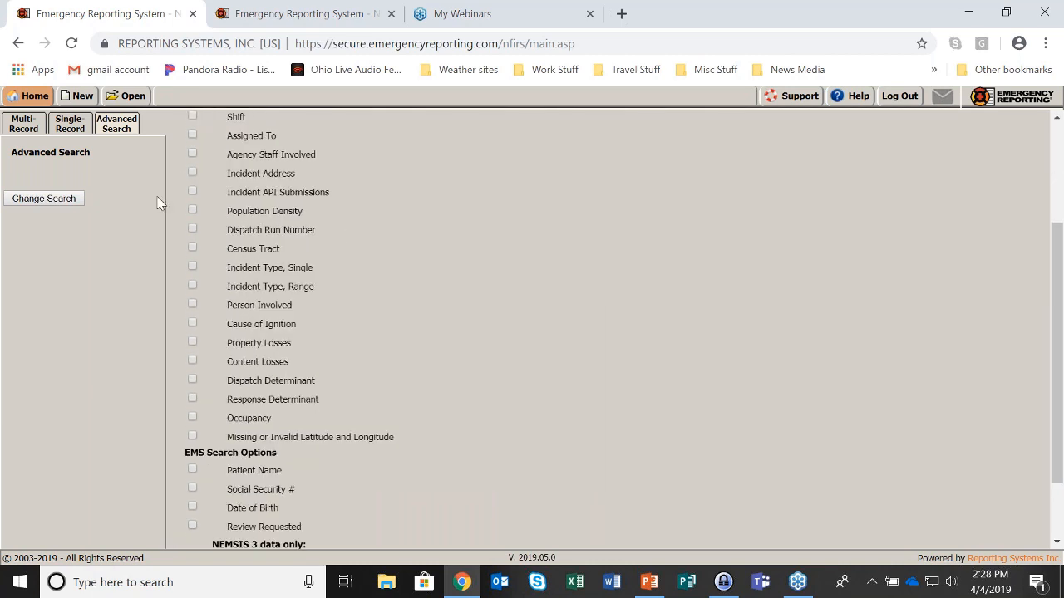
{"action": "scroll", "coordinate": [443, 232], "scroll_direction": "up", "scroll_amount": 2}
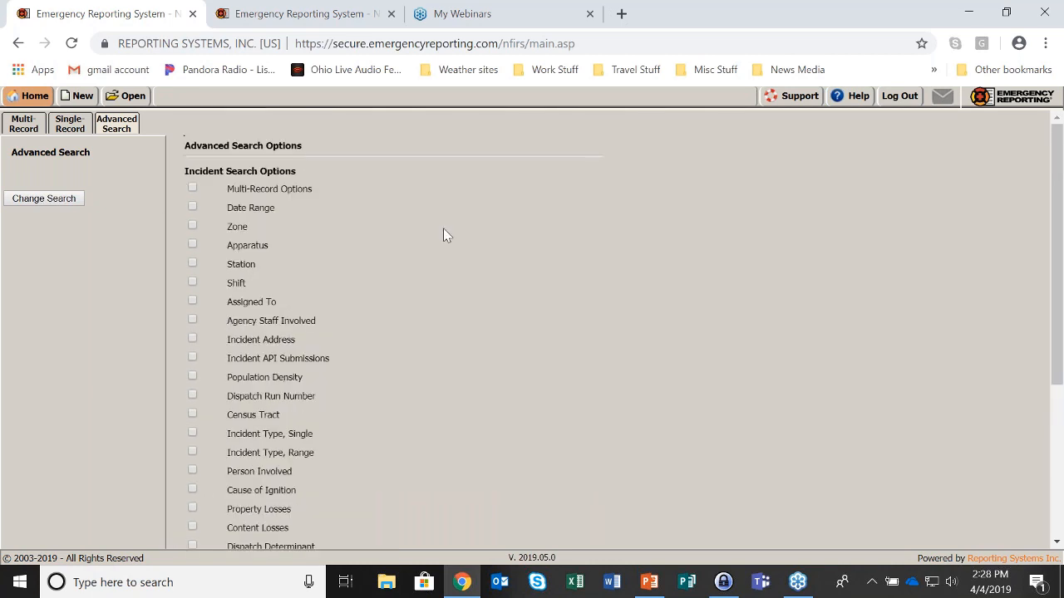
{"action": "left_click", "coordinate": [42, 98]}
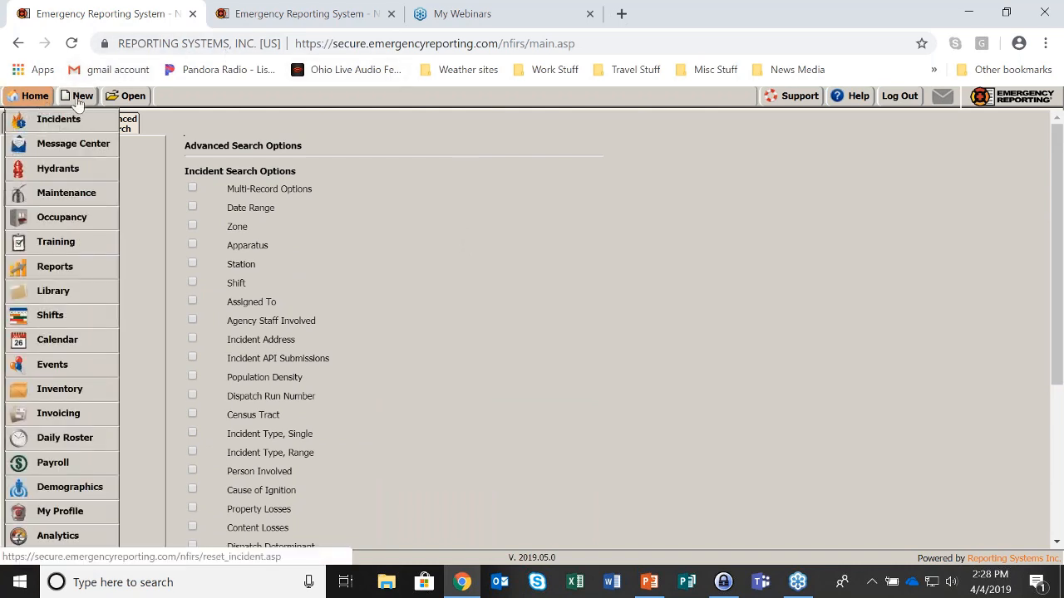
{"action": "left_click", "coordinate": [38, 126]}
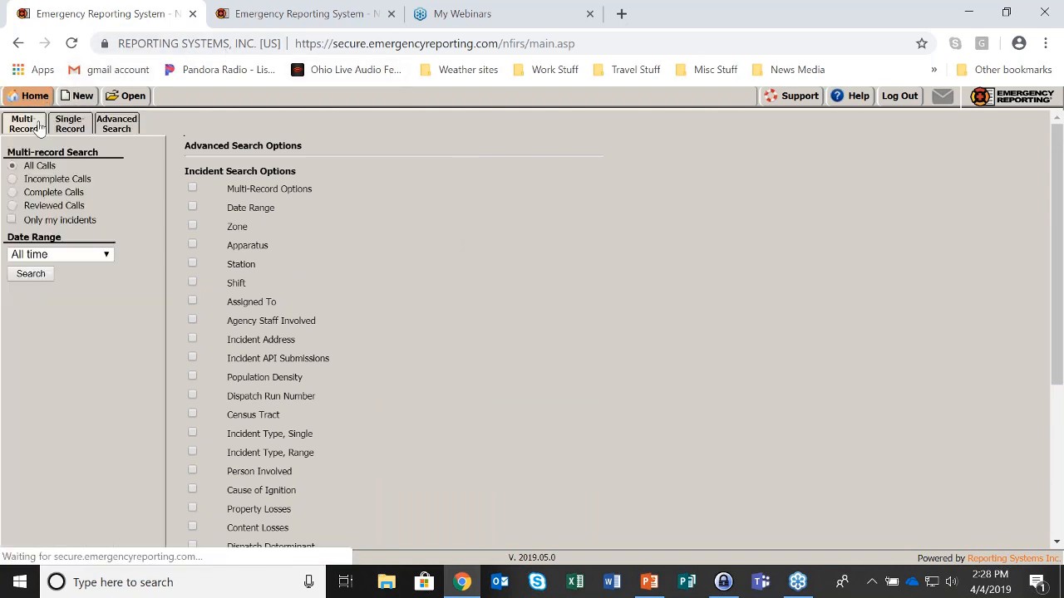
{"action": "left_click", "coordinate": [33, 276]}
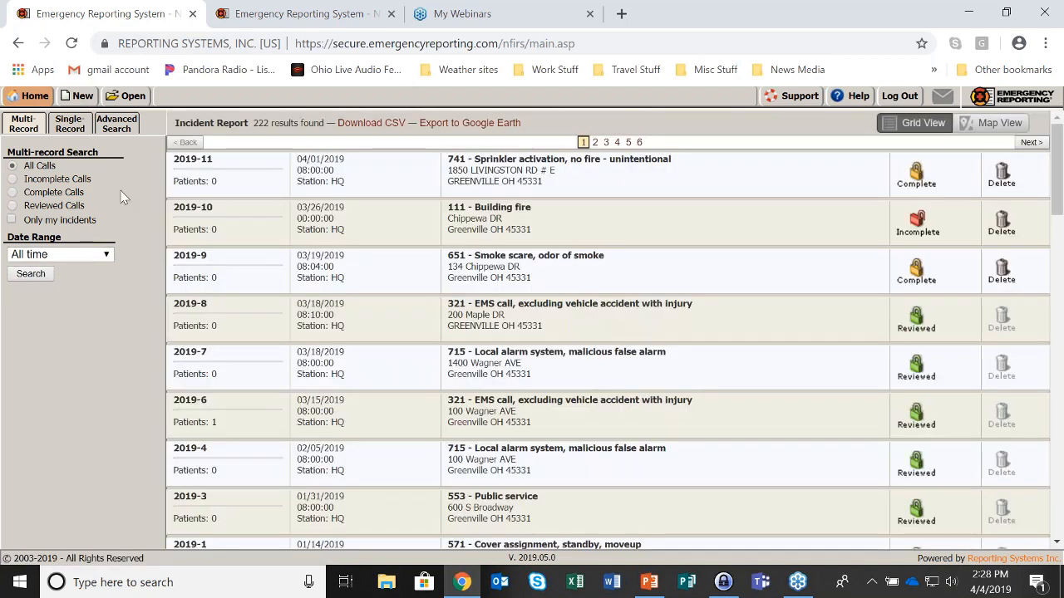
Start a new incident dated today, 04/04/2019, with the next incident number 2019-12
{"action": "left_click", "coordinate": [84, 96]}
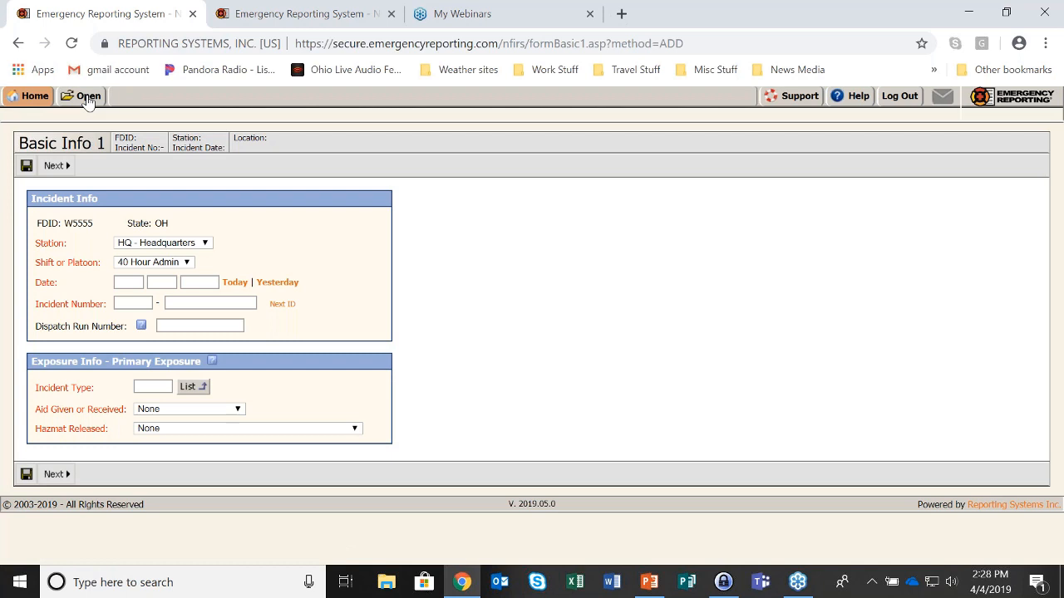
{"action": "left_click", "coordinate": [35, 95]}
{"action": "left_click", "coordinate": [235, 282]}
{"action": "left_click", "coordinate": [277, 305]}
Enter dispatch run number 234-45678 and point out the Incident Type field
{"action": "left_click", "coordinate": [171, 326]}
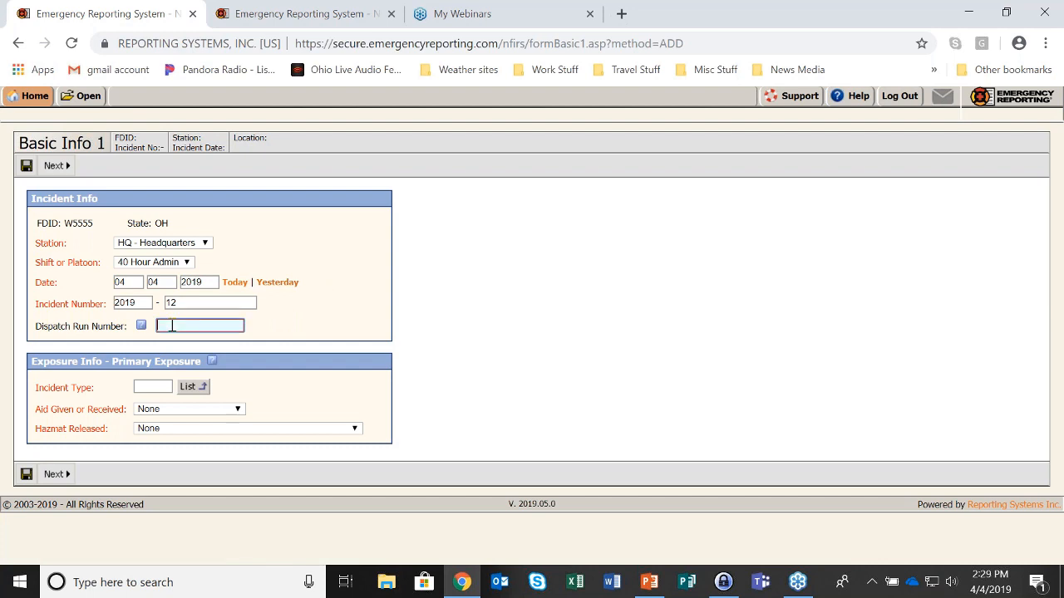
{"action": "type", "text": "234-45678"}
{"action": "left_click_drag", "start_coordinate": [37, 388], "coordinate": [97, 397]}
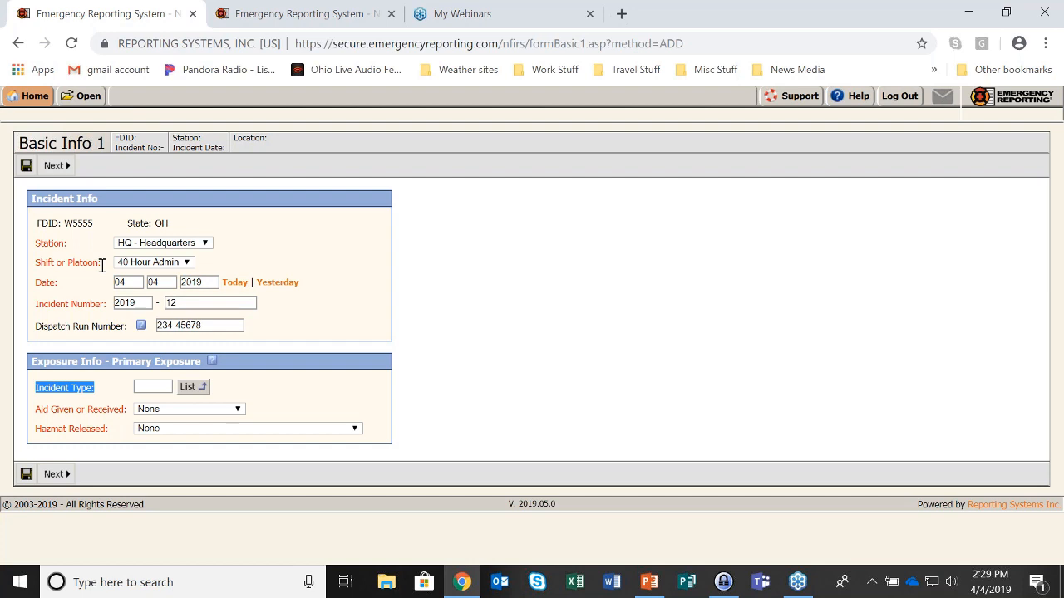
Enter incident type code 111, Building fire, and save incident 2019-12
{"action": "left_click", "coordinate": [362, 286]}
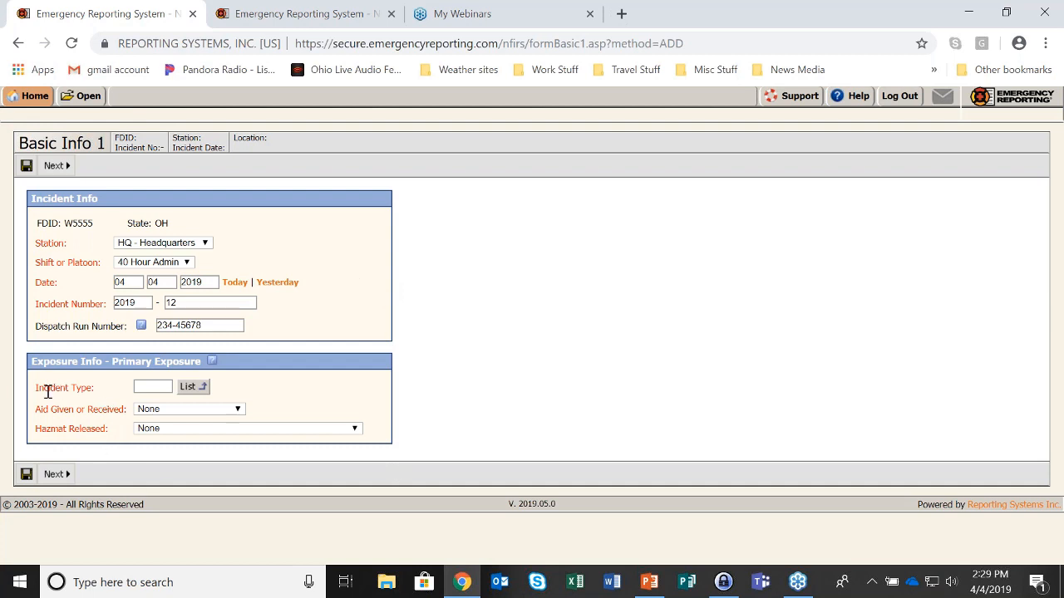
{"action": "left_click_drag", "start_coordinate": [35, 388], "coordinate": [102, 398]}
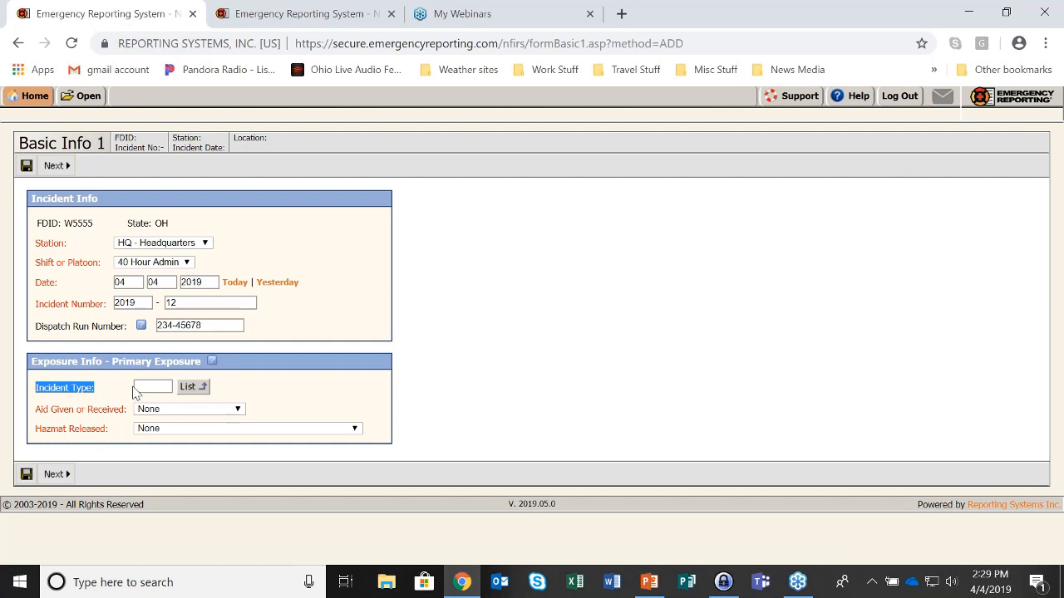
{"action": "left_click", "coordinate": [136, 389]}
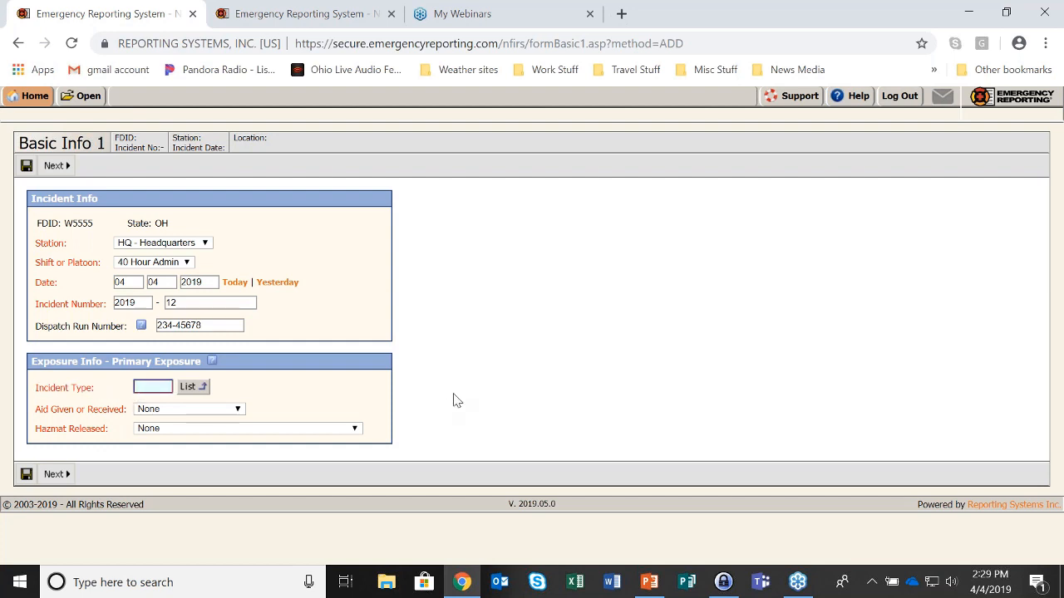
{"action": "type", "text": "111"}
{"action": "left_click", "coordinate": [26, 165]}
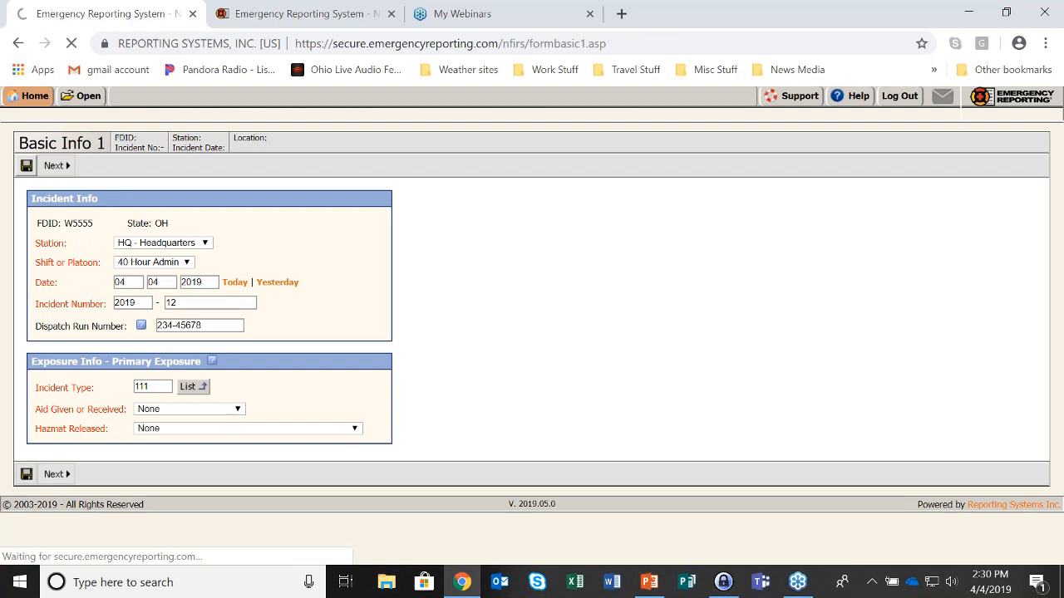
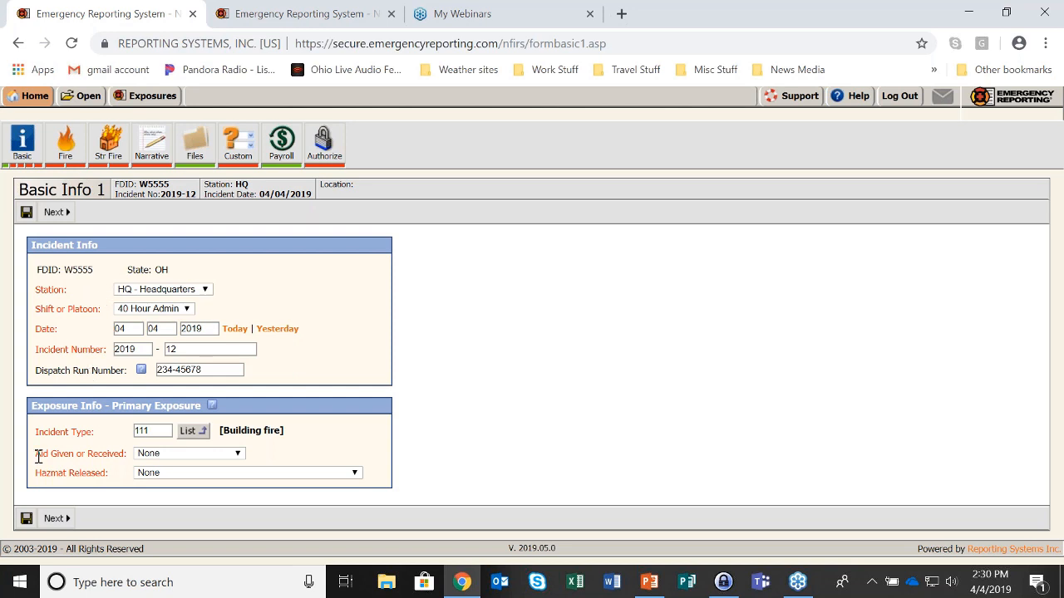
Leave Aid Given or Received at None and advance to the Basic Info 2 page
{"action": "left_click_drag", "start_coordinate": [38, 456], "coordinate": [122, 482]}
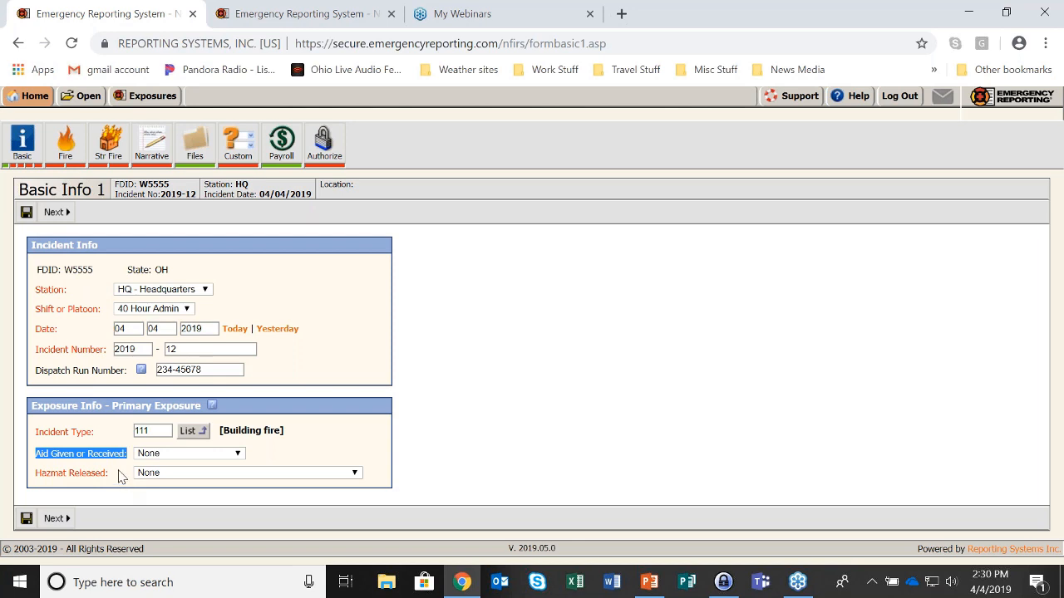
{"action": "left_click", "coordinate": [476, 292]}
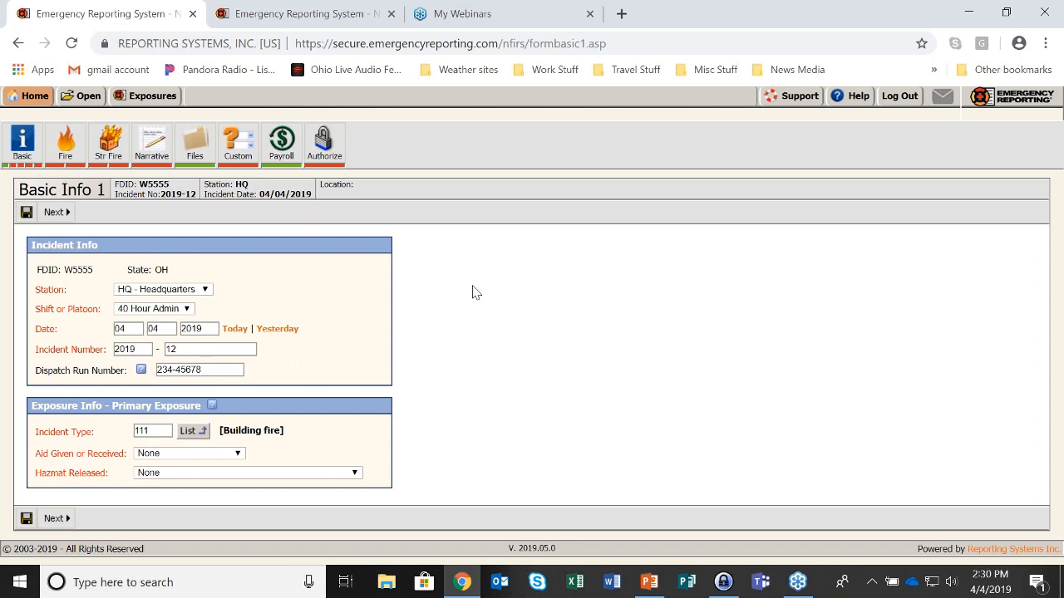
{"action": "left_click", "coordinate": [65, 221]}
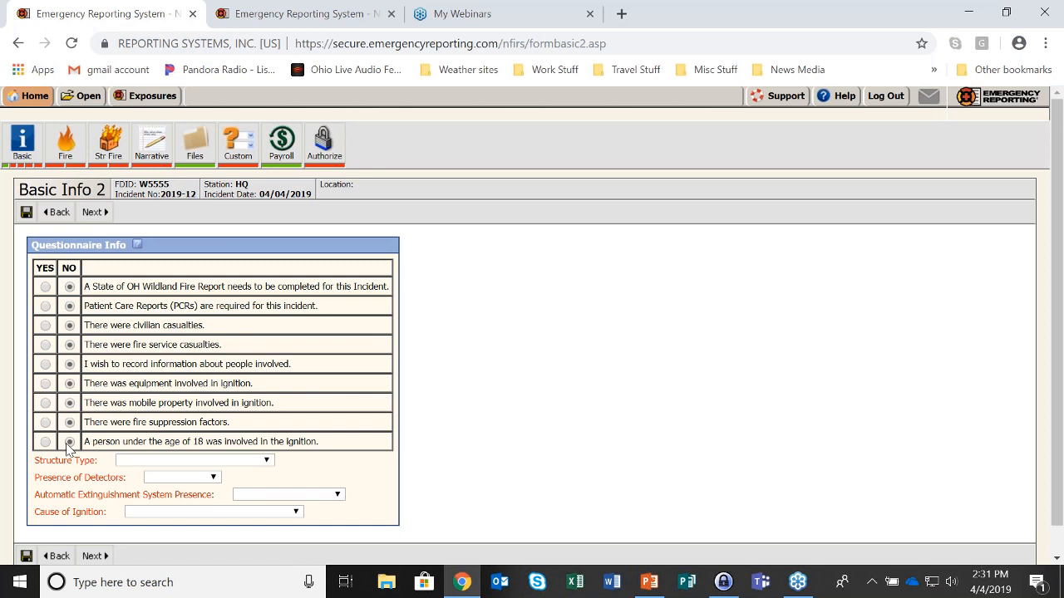
Answer YES to every Basic Info 2 question except mobile property involved in ignition
{"action": "left_click", "coordinate": [45, 287]}
{"action": "left_click", "coordinate": [44, 306]}
{"action": "left_click", "coordinate": [45, 325]}
{"action": "left_click", "coordinate": [45, 345]}
{"action": "left_click", "coordinate": [45, 364]}
{"action": "left_click", "coordinate": [45, 383]}
{"action": "left_click", "coordinate": [45, 422]}
{"action": "left_click", "coordinate": [45, 441]}
Set structure Enclosed building, detectors and extinguishment Present, cause under investigation, then save
{"action": "left_click", "coordinate": [268, 462]}
{"action": "left_click", "coordinate": [175, 347]}
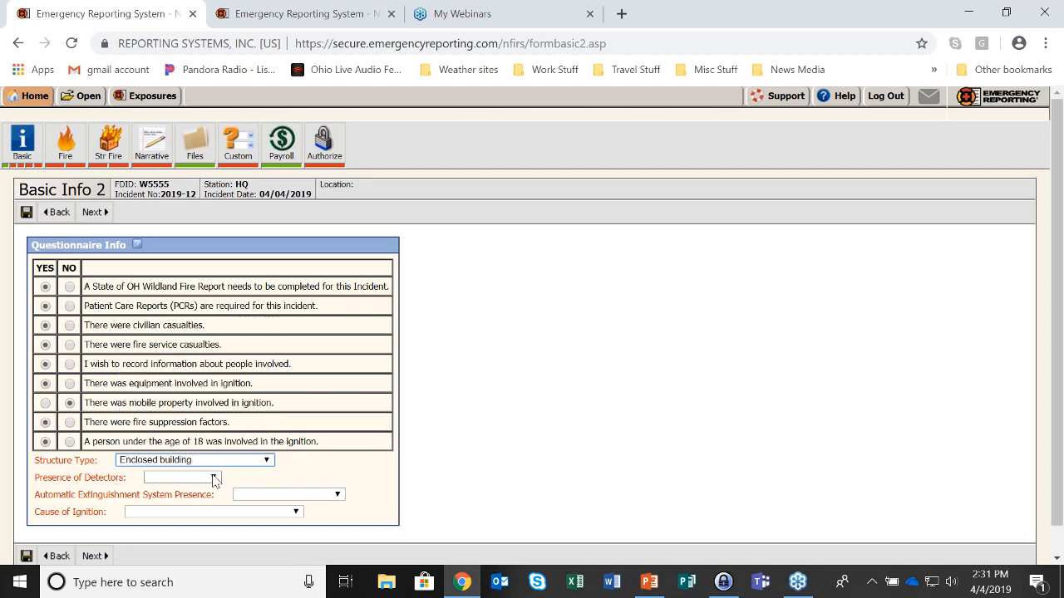
{"action": "left_click", "coordinate": [214, 479]}
{"action": "left_click", "coordinate": [170, 512]}
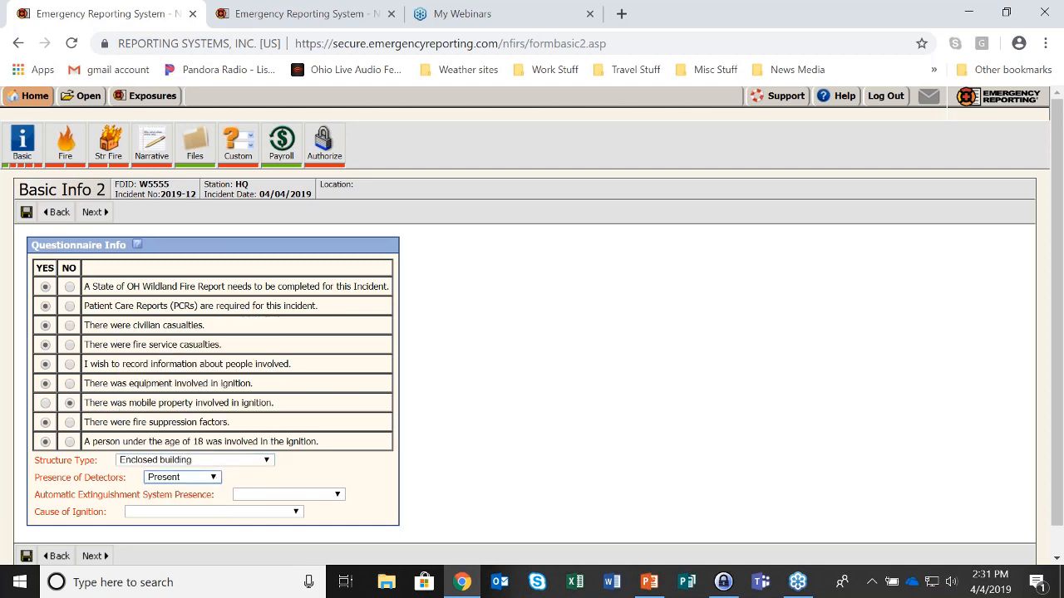
{"action": "left_click", "coordinate": [324, 496]}
{"action": "left_click", "coordinate": [267, 525]}
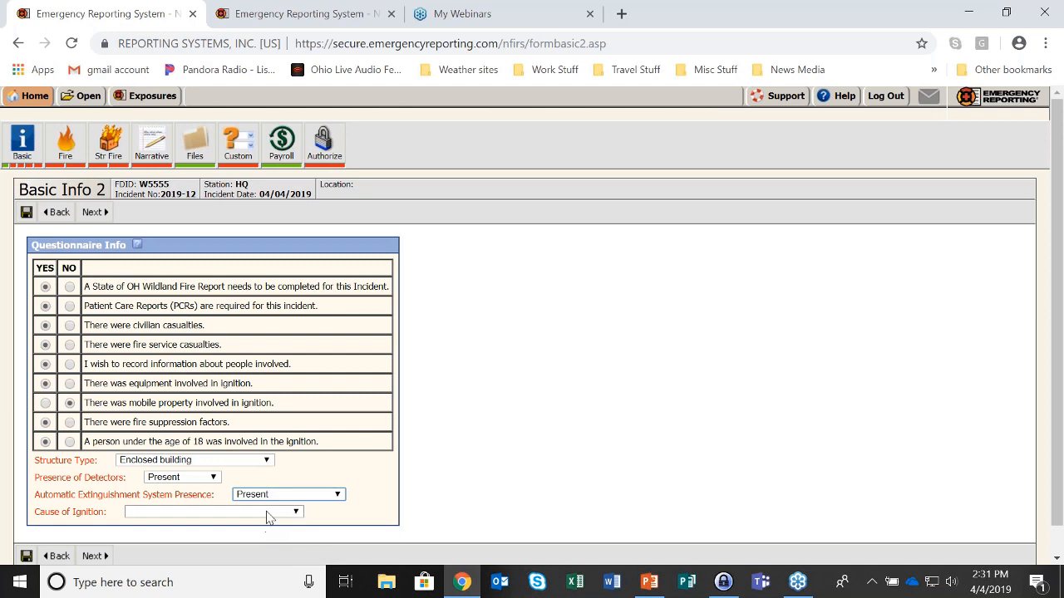
{"action": "left_click", "coordinate": [267, 513]}
{"action": "left_click", "coordinate": [171, 438]}
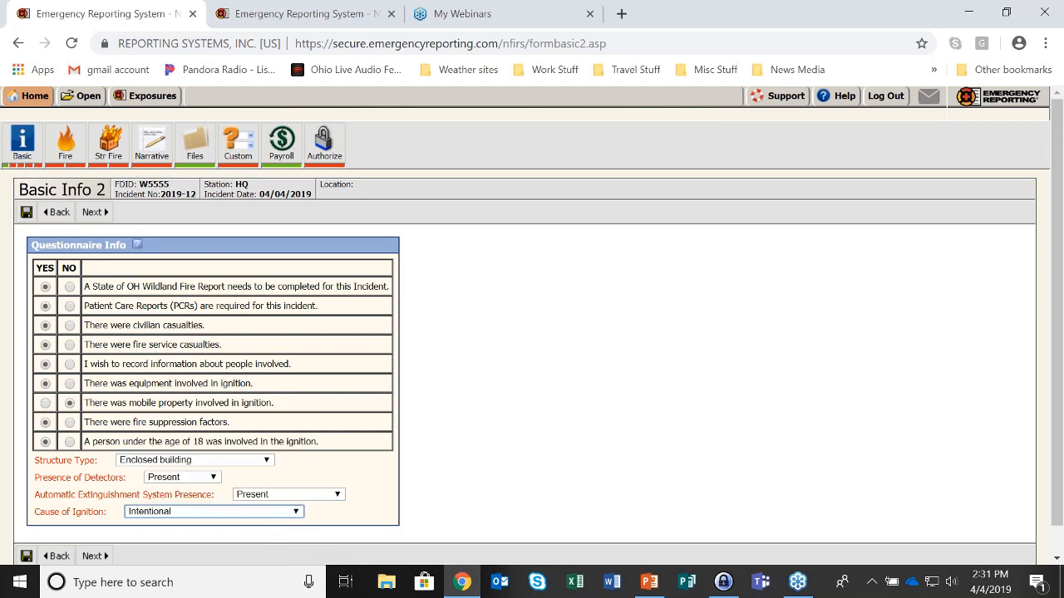
{"action": "left_click", "coordinate": [196, 514]}
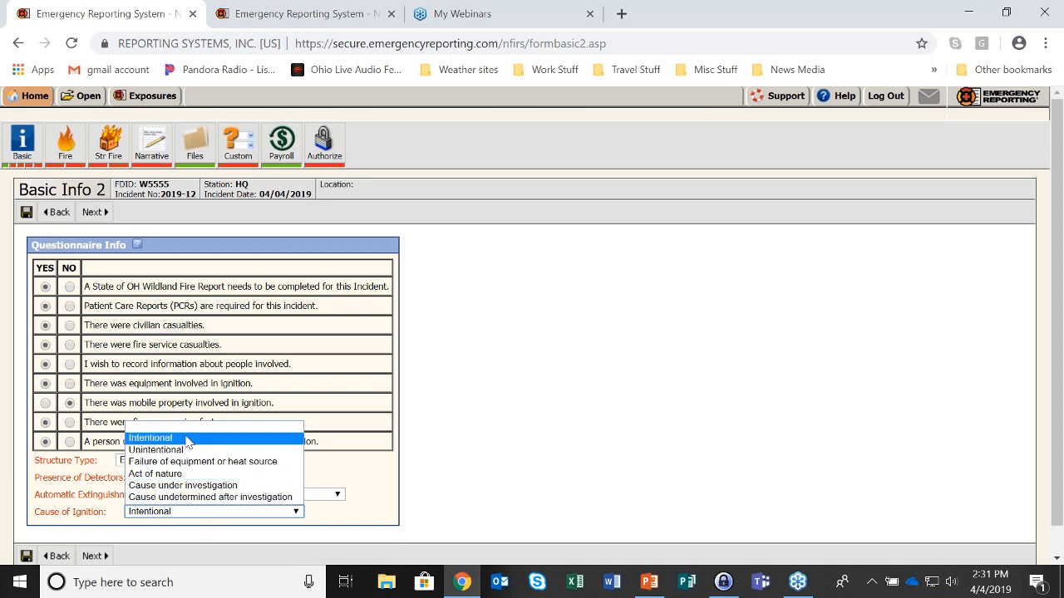
{"action": "left_click", "coordinate": [200, 487]}
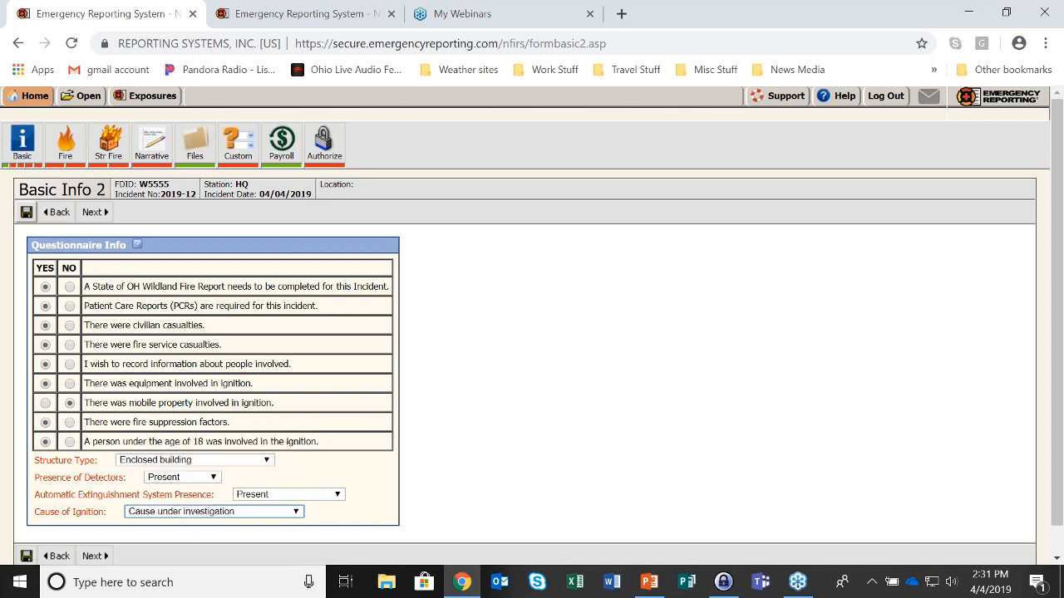
{"action": "left_click", "coordinate": [28, 218]}
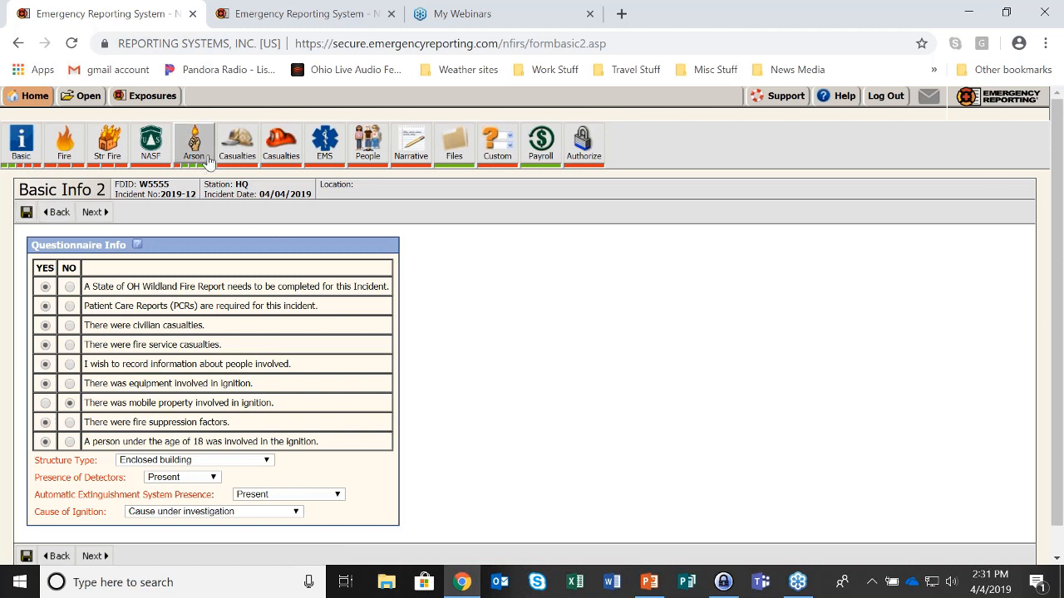
Try to mark mobile property as involved in ignition while equipment is already YES
{"action": "left_click", "coordinate": [295, 512]}
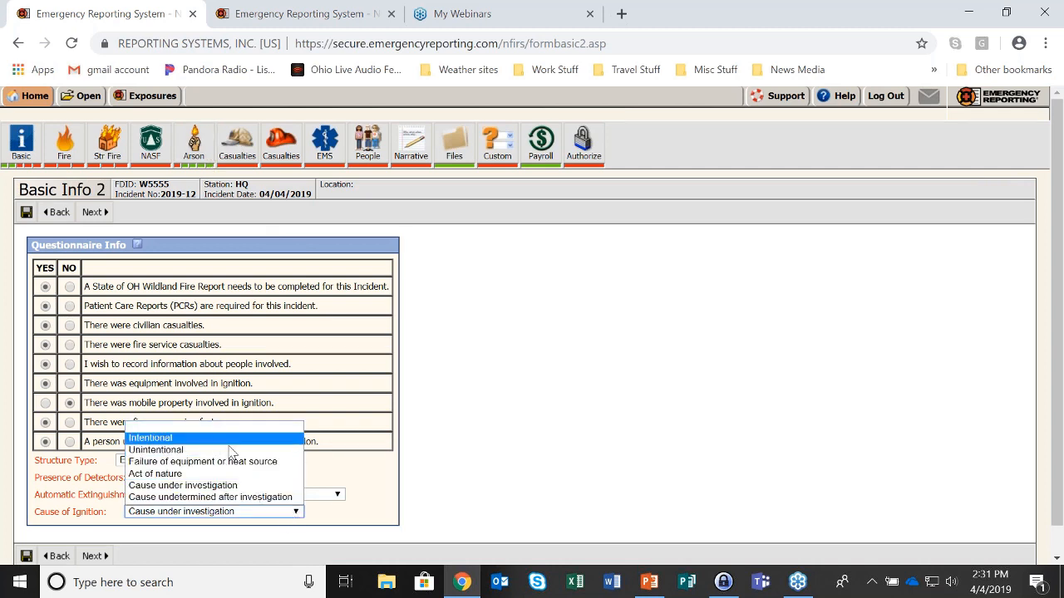
{"action": "left_click", "coordinate": [506, 447]}
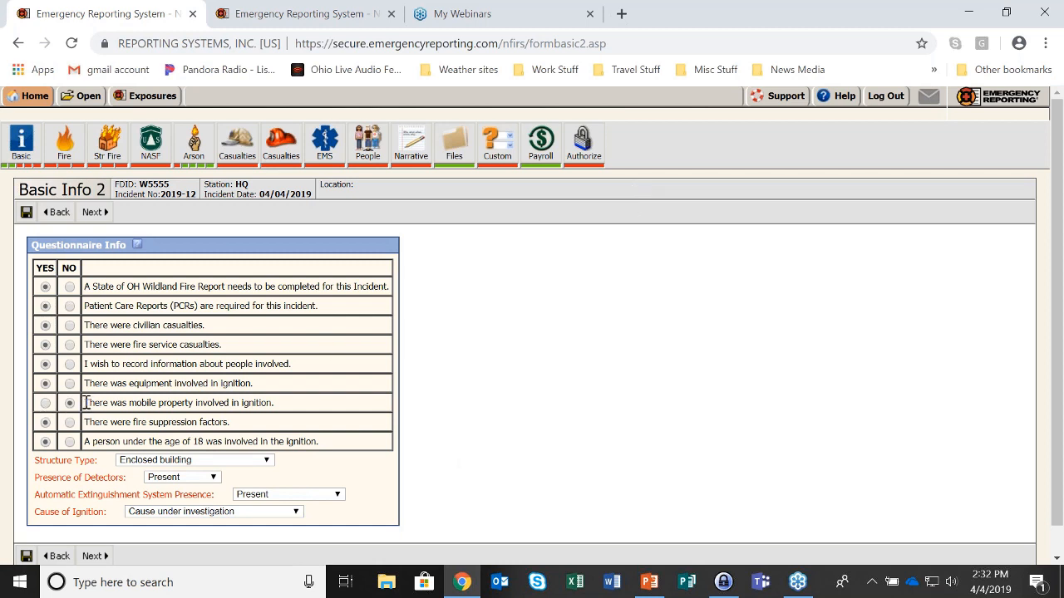
{"action": "left_click_drag", "start_coordinate": [84, 403], "coordinate": [297, 407]}
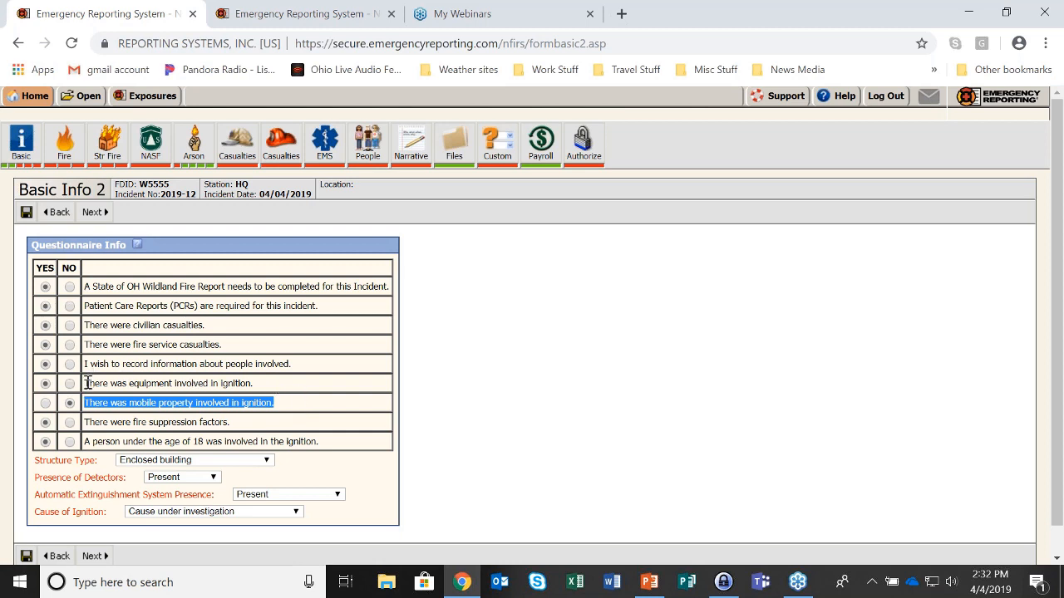
{"action": "left_click_drag", "start_coordinate": [86, 383], "coordinate": [261, 386]}
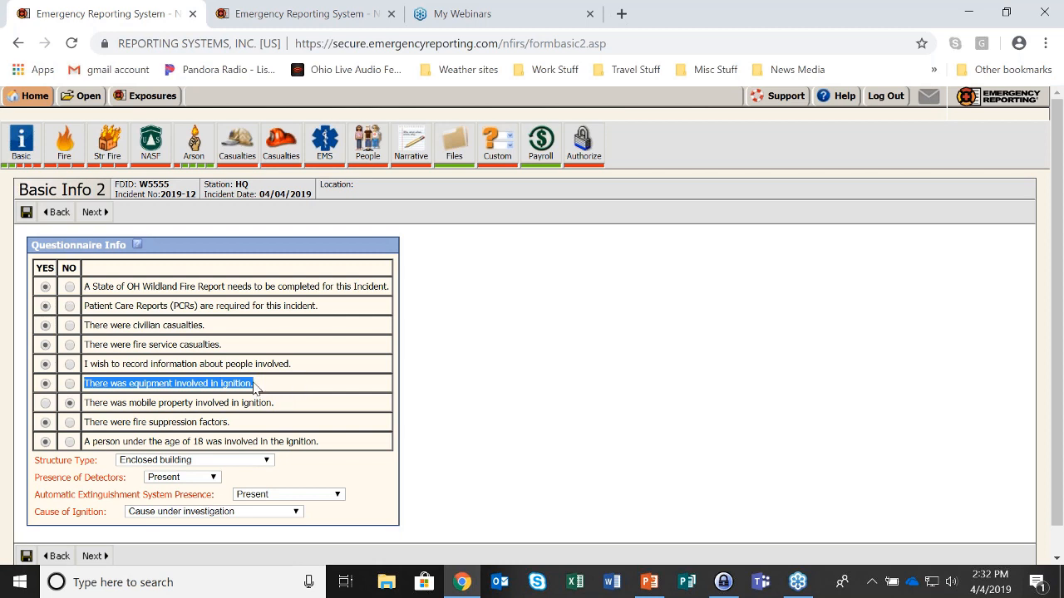
{"action": "left_click", "coordinate": [46, 404]}
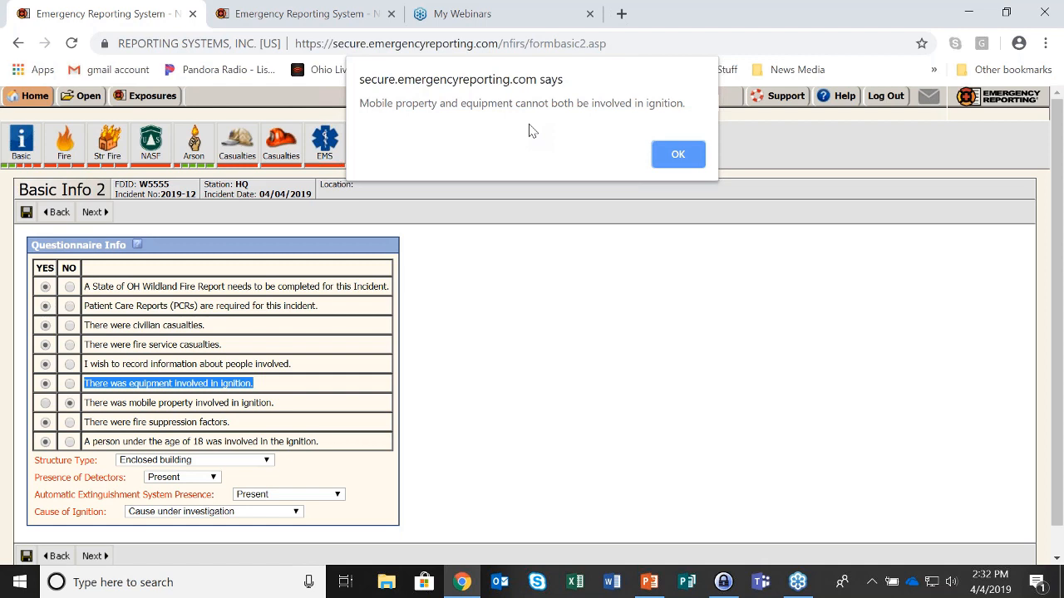
Dismiss the warning that mobile property and equipment cannot both be involved in ignition
{"action": "left_click", "coordinate": [694, 163]}
{"action": "left_click", "coordinate": [678, 155]}
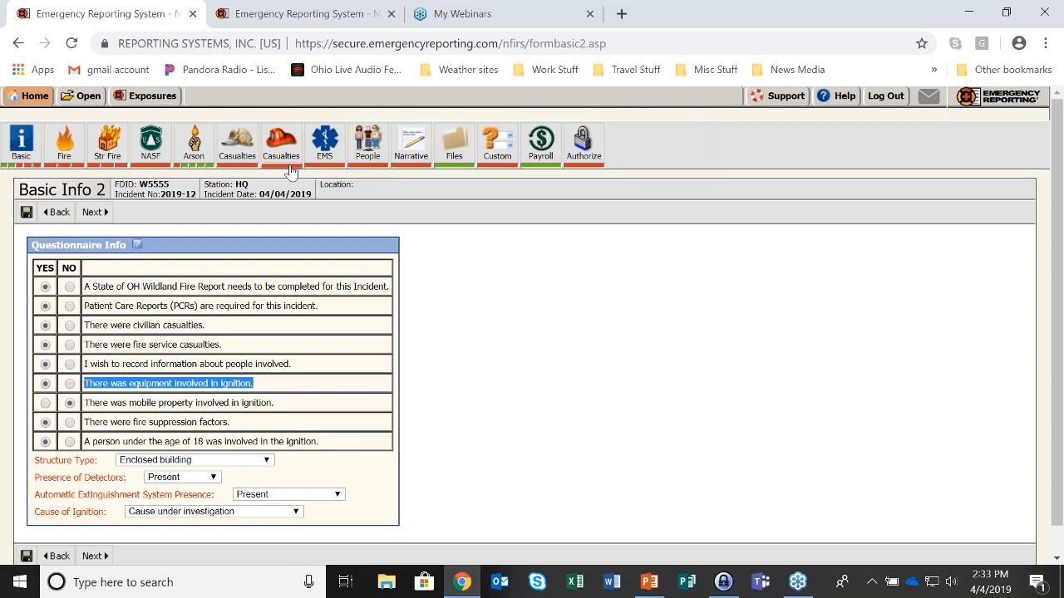
Review the Authorize page's Incomplete list, checking the Type of material first ignited field
{"action": "left_click", "coordinate": [596, 162]}
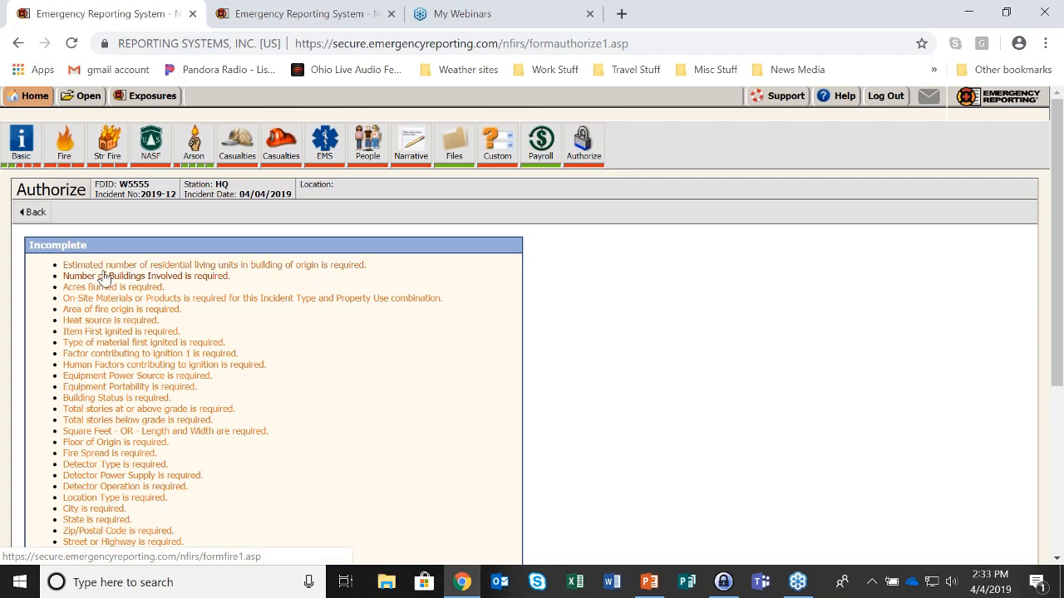
{"action": "scroll", "coordinate": [103, 277], "scroll_direction": "down", "scroll_amount": 4}
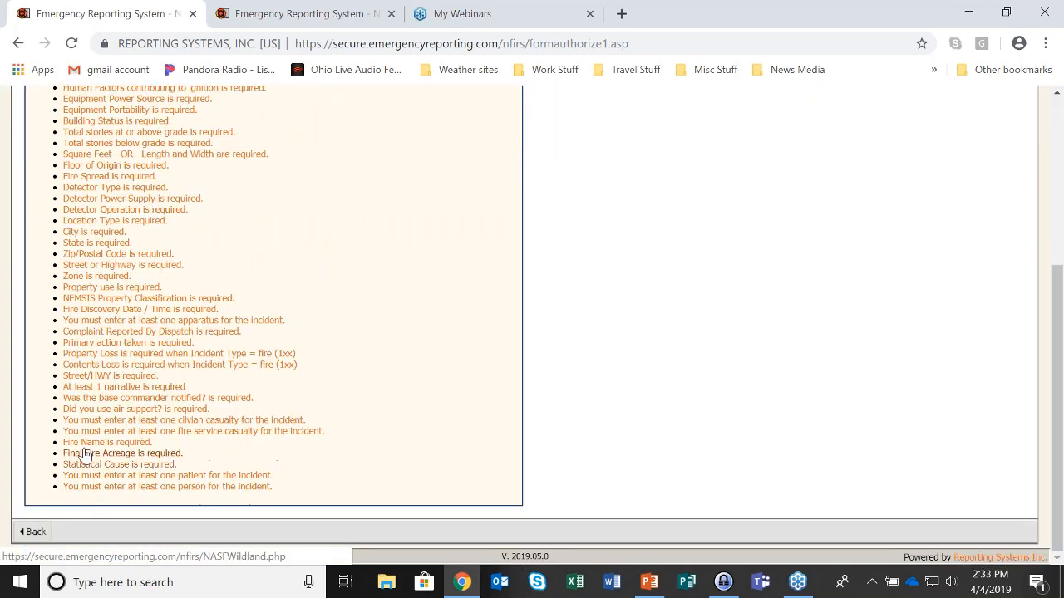
{"action": "scroll", "coordinate": [133, 420], "scroll_direction": "up", "scroll_amount": 3}
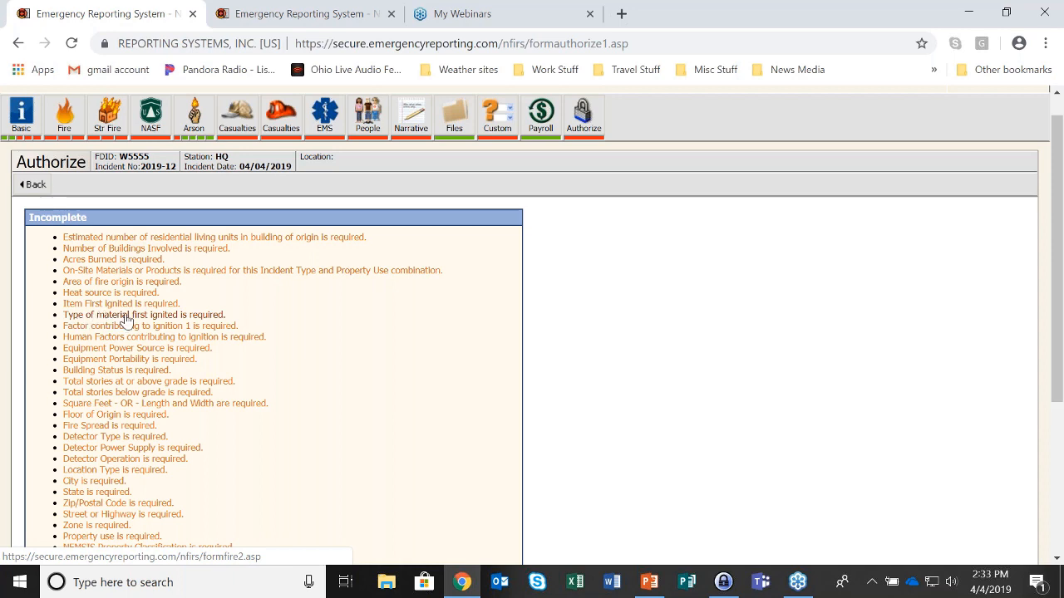
{"action": "left_click", "coordinate": [216, 321]}
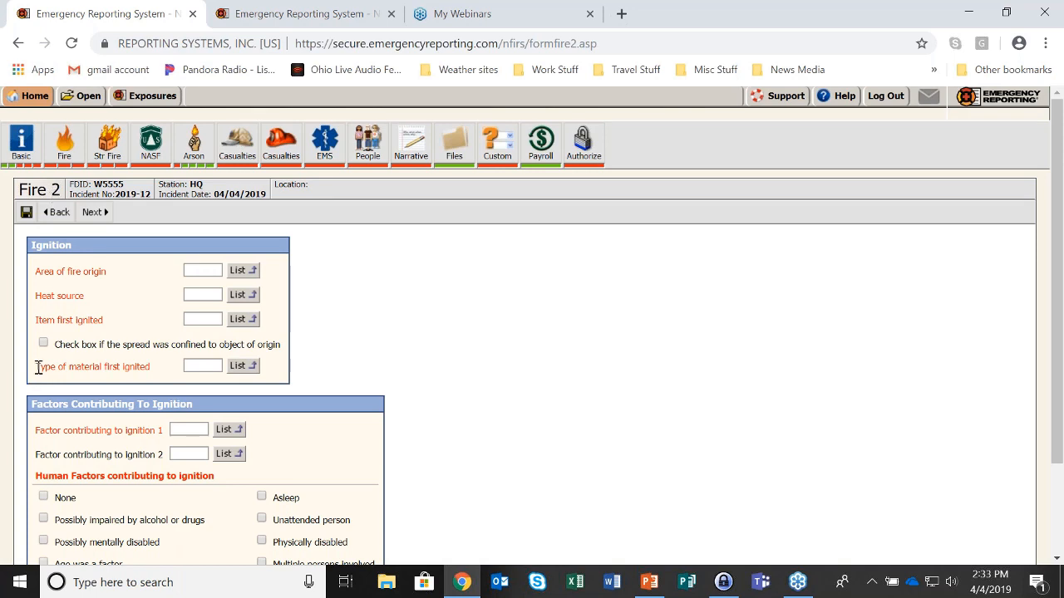
{"action": "left_click_drag", "start_coordinate": [36, 367], "coordinate": [159, 380]}
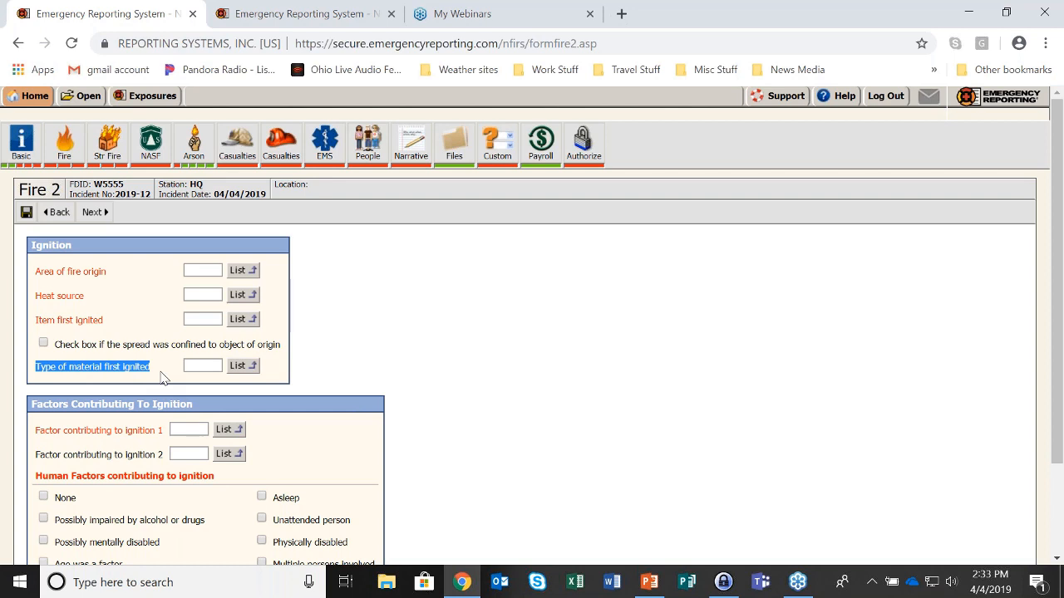
{"action": "left_click", "coordinate": [590, 156]}
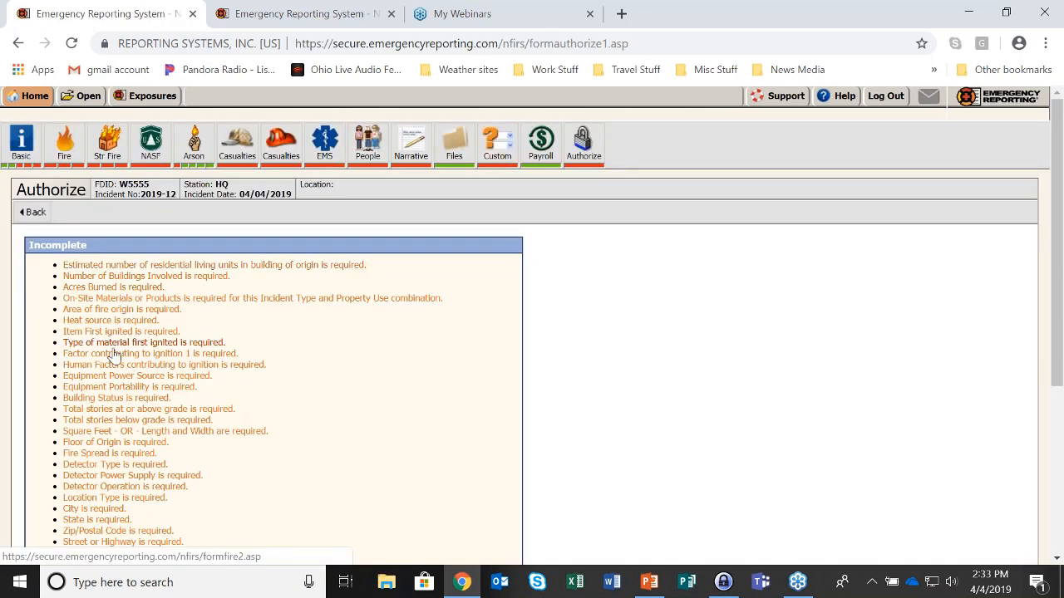
{"action": "scroll", "coordinate": [112, 359], "scroll_direction": "down", "scroll_amount": 4}
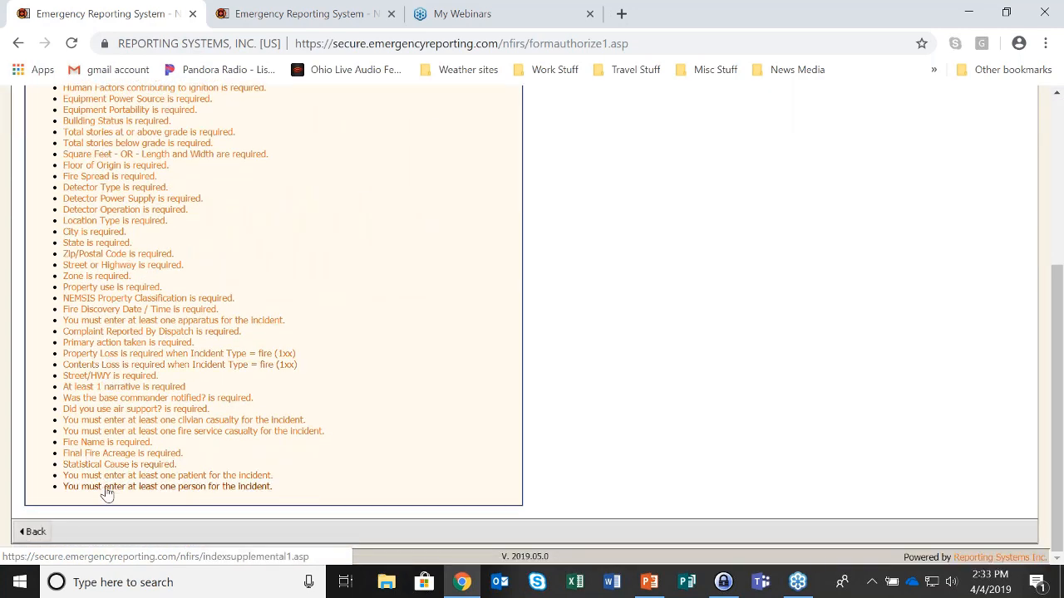
{"action": "scroll", "coordinate": [107, 493], "scroll_direction": "up", "scroll_amount": 5}
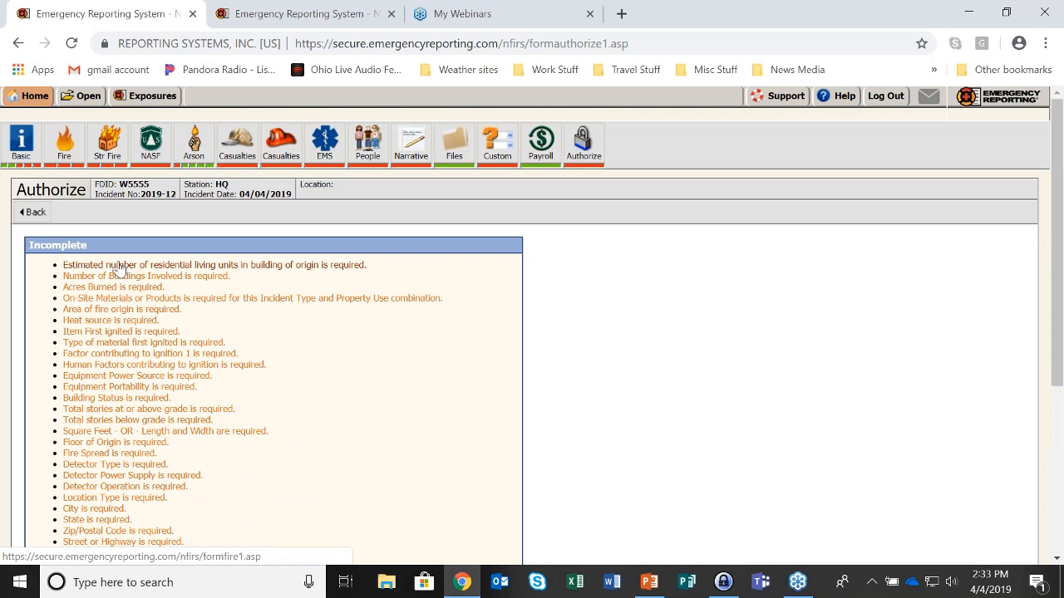
Reset every Basic Info 2 question back to NO
{"action": "left_click", "coordinate": [11, 167]}
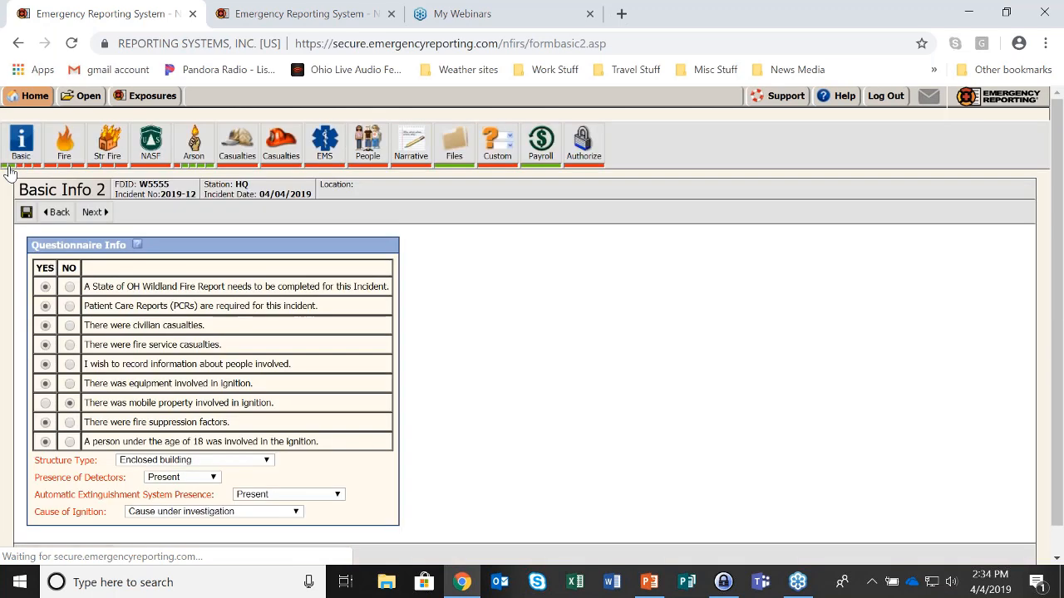
{"action": "left_click", "coordinate": [69, 287]}
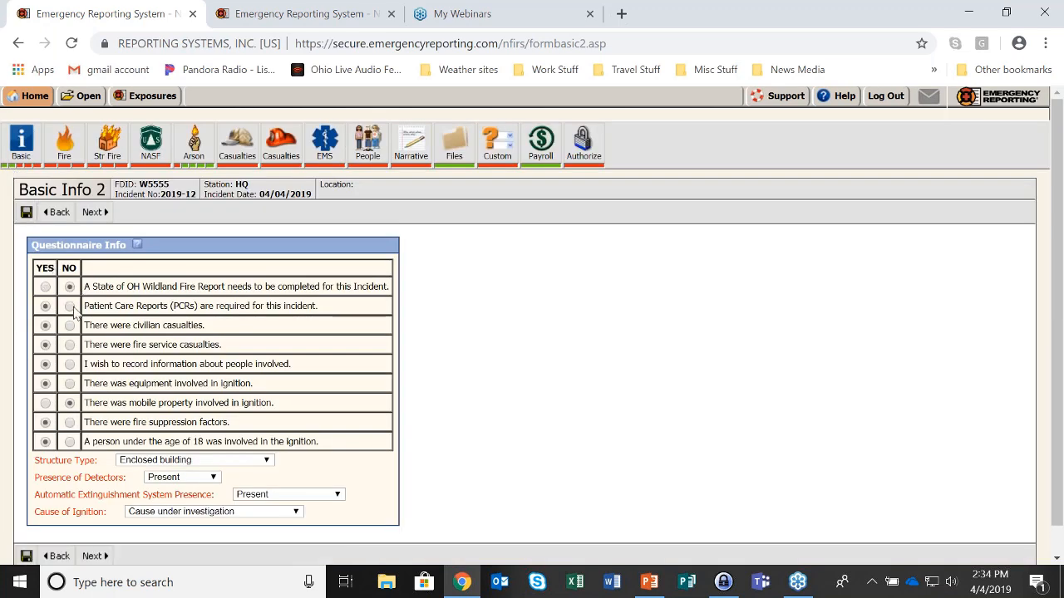
{"action": "left_click", "coordinate": [69, 306]}
{"action": "left_click", "coordinate": [69, 325]}
{"action": "left_click", "coordinate": [69, 345]}
{"action": "left_click", "coordinate": [69, 364]}
{"action": "left_click", "coordinate": [69, 383]}
{"action": "left_click", "coordinate": [69, 422]}
{"action": "left_click", "coordinate": [69, 442]}
Blank the structure type, detectors, extinguishment and ignition-cause dropdowns, then return to Basic Info 1
{"action": "left_click", "coordinate": [246, 460]}
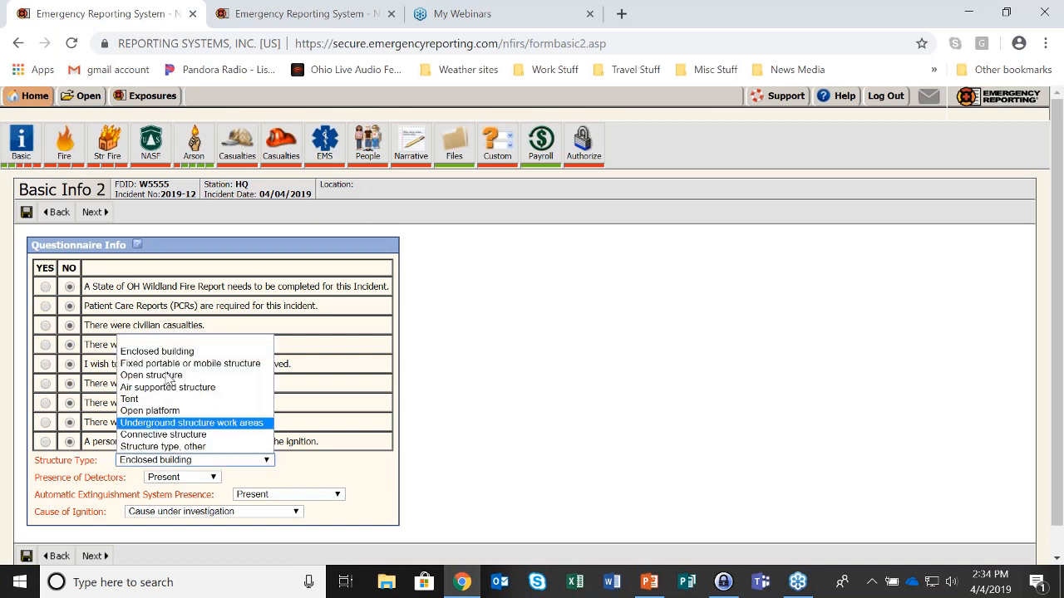
{"action": "left_click", "coordinate": [176, 344]}
{"action": "left_click", "coordinate": [181, 477]}
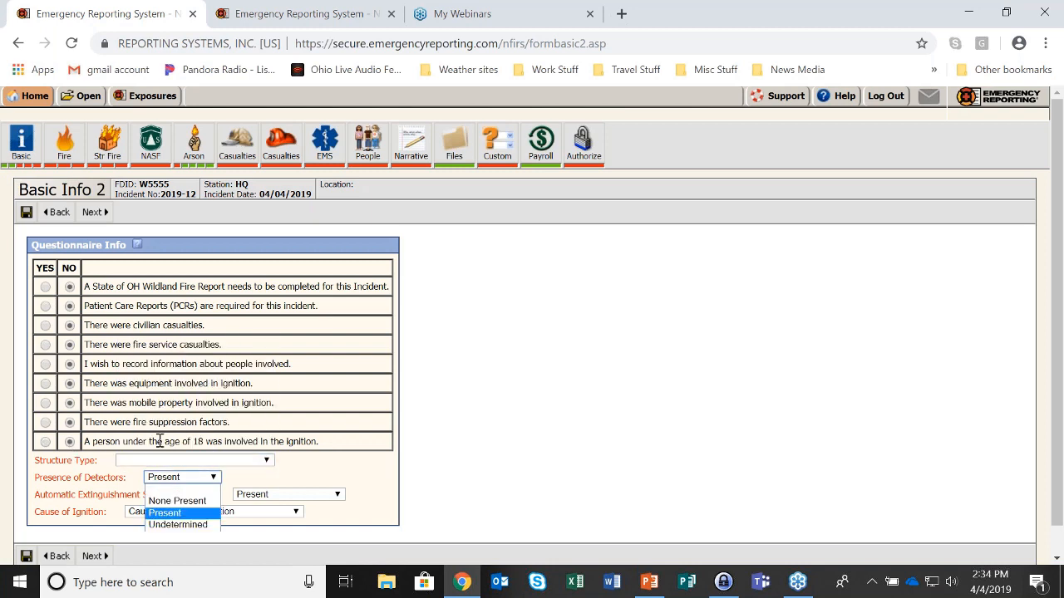
{"action": "left_click", "coordinate": [183, 489]}
{"action": "left_click", "coordinate": [303, 498]}
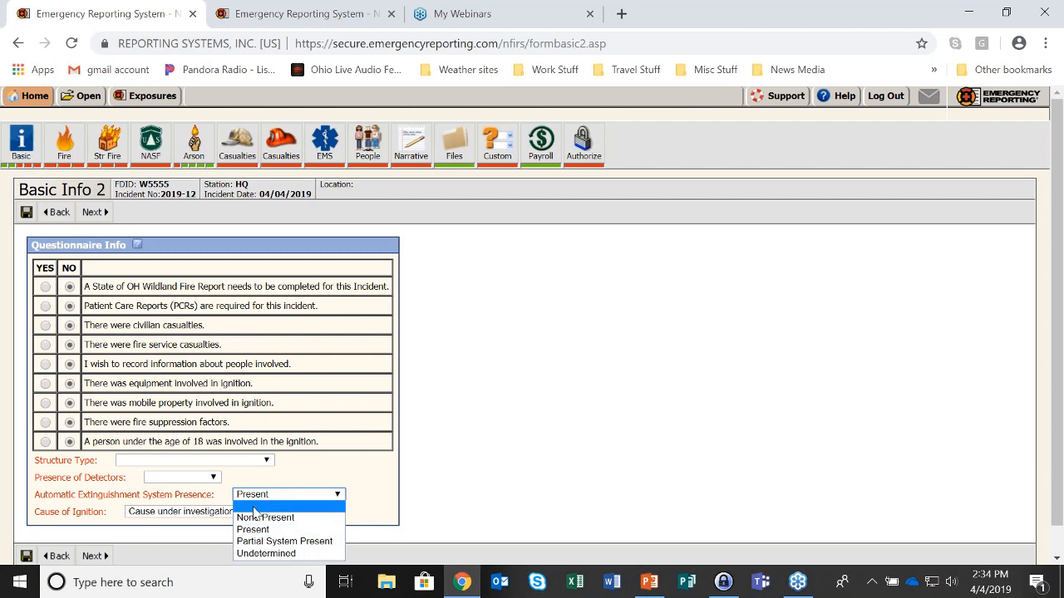
{"action": "left_click", "coordinate": [267, 506]}
{"action": "left_click", "coordinate": [238, 513]}
{"action": "left_click", "coordinate": [152, 427]}
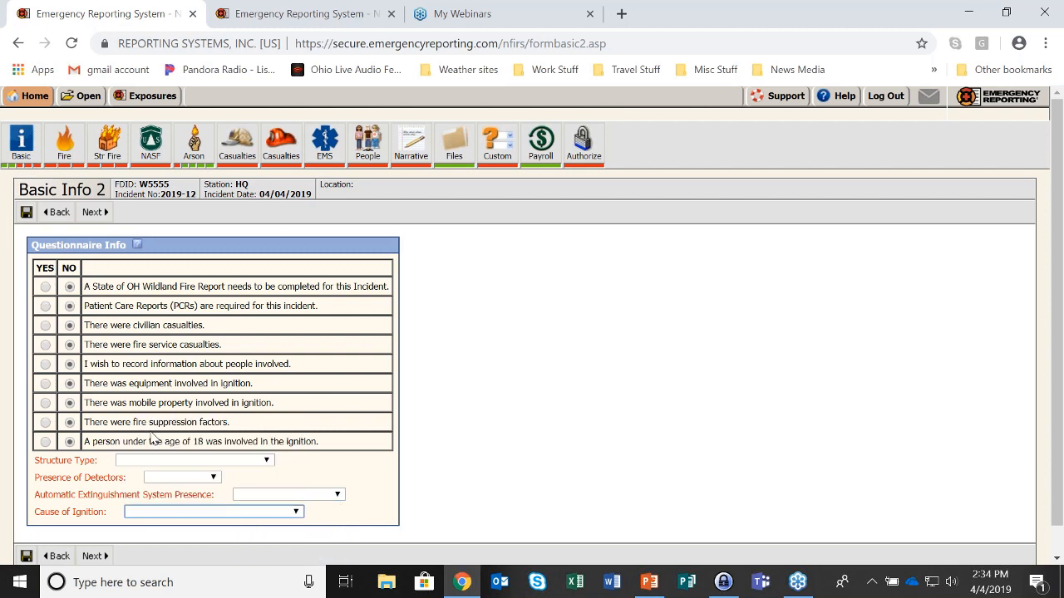
{"action": "left_click", "coordinate": [59, 213]}
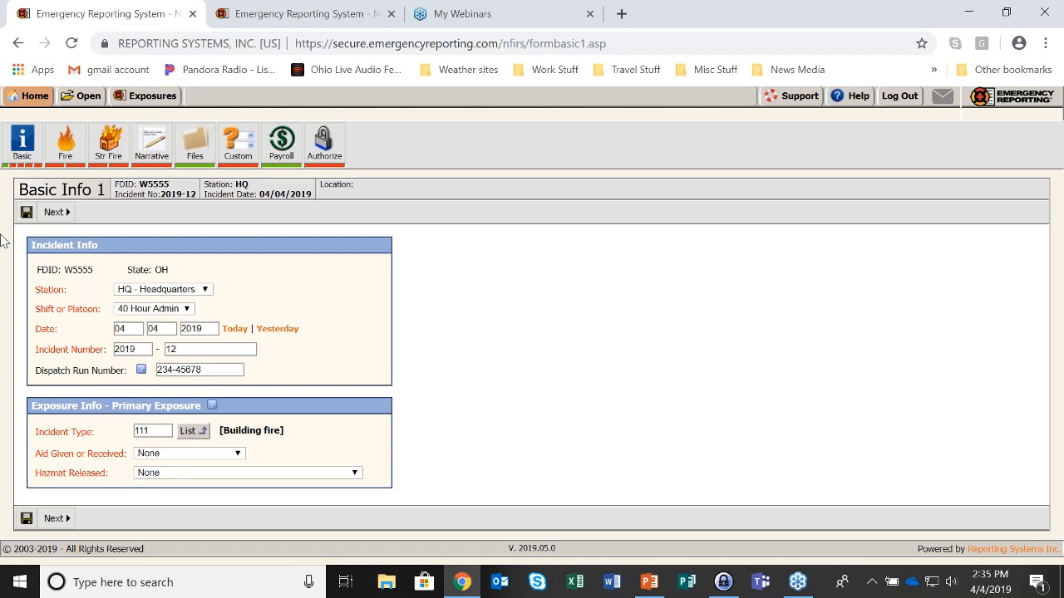
Replace incident type code 111 with 715 and continue to Basic Info 2
{"action": "left_click", "coordinate": [157, 432]}
{"action": "left_click_drag", "start_coordinate": [157, 432], "coordinate": [126, 436]}
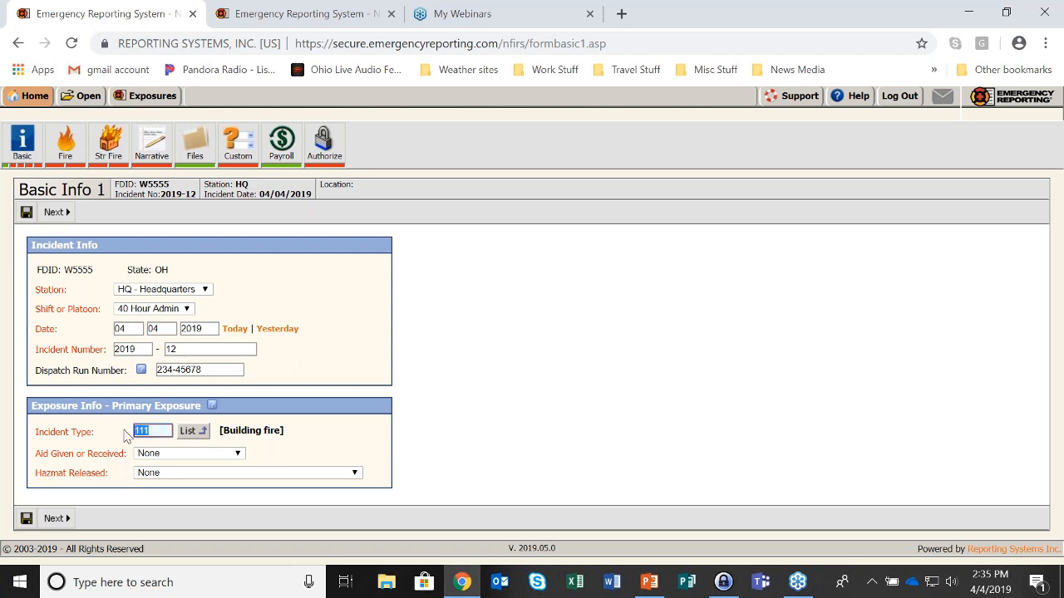
{"action": "type", "text": "715"}
{"action": "left_click", "coordinate": [56, 213]}
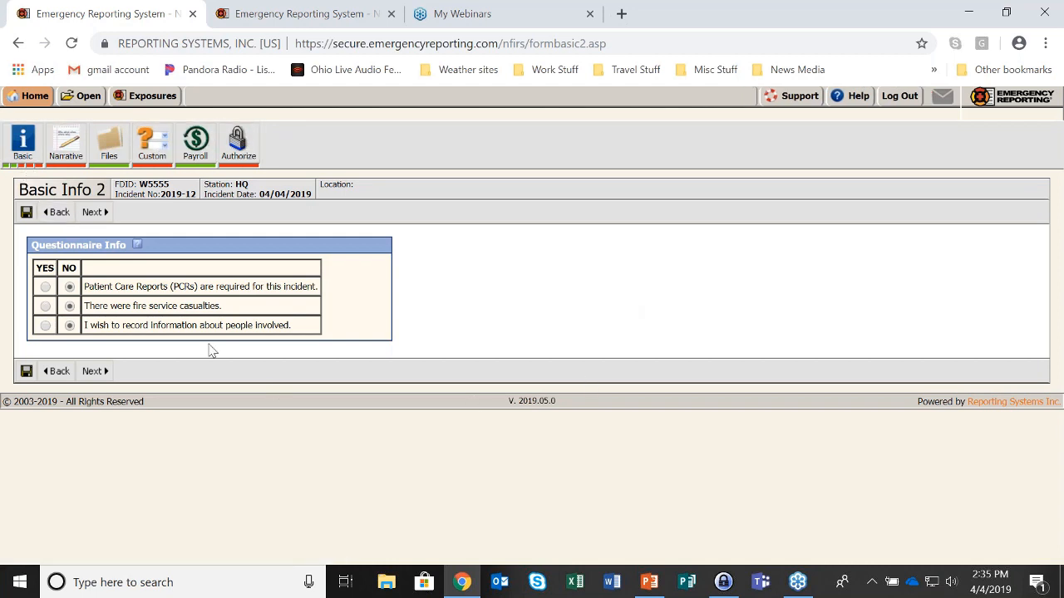
{"action": "left_click", "coordinate": [107, 218]}
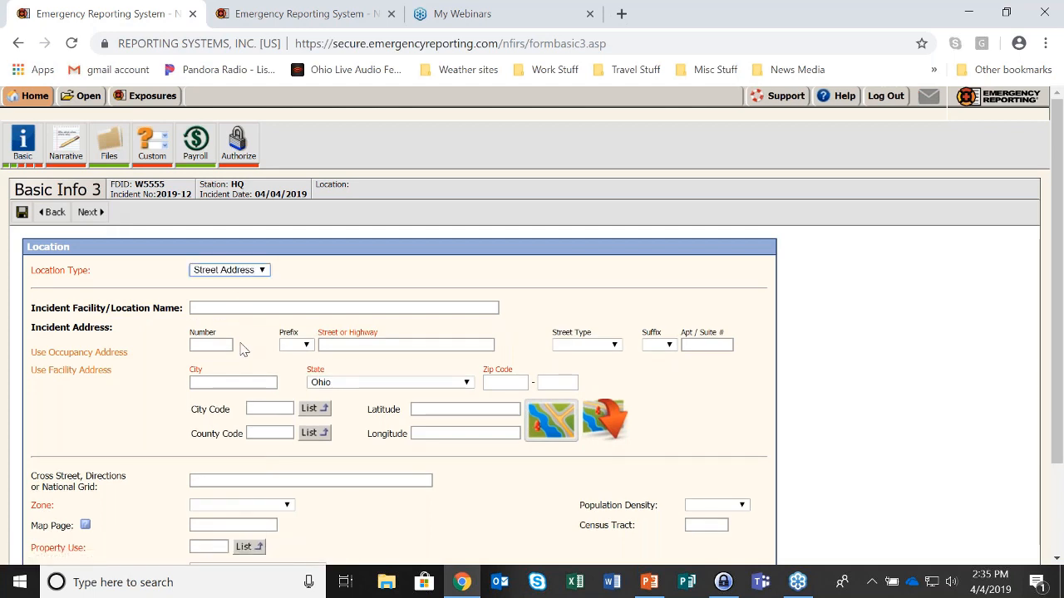
{"action": "left_click", "coordinate": [210, 345]}
{"action": "type", "text": "555"}
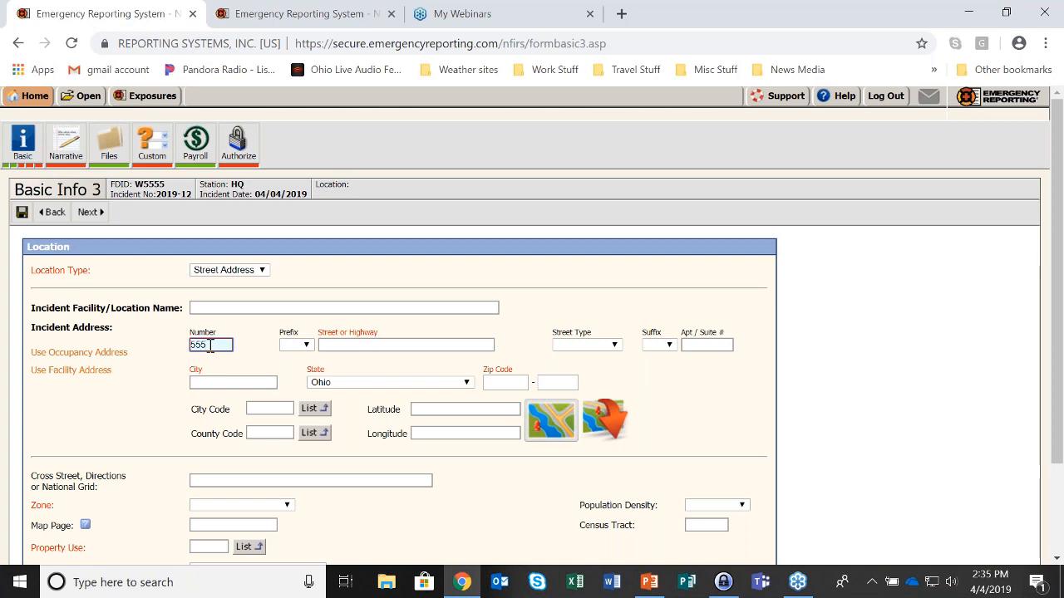
{"action": "left_click", "coordinate": [345, 343]}
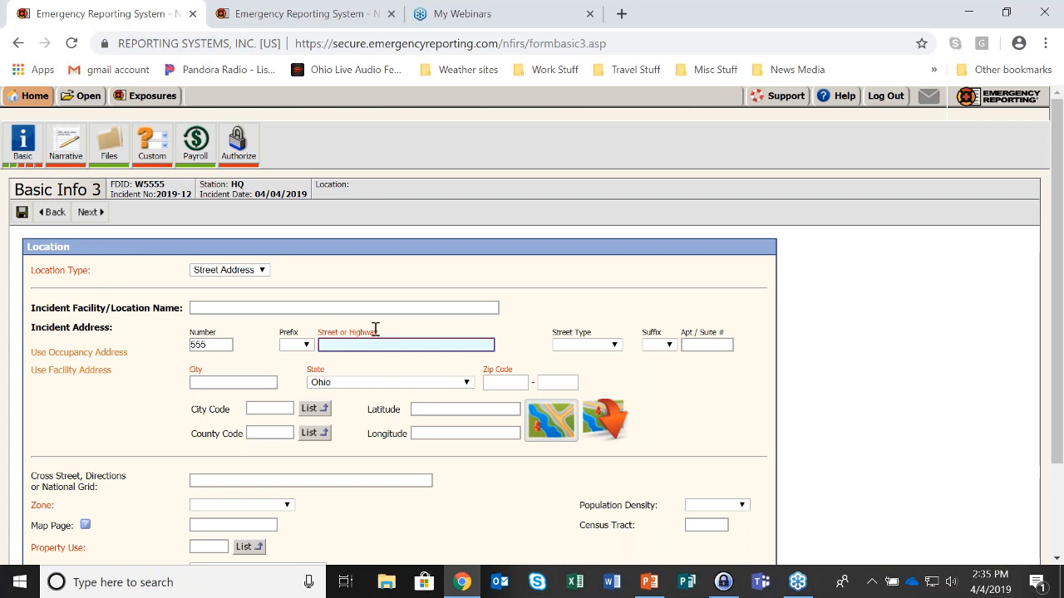
{"action": "type", "text": "mai"}
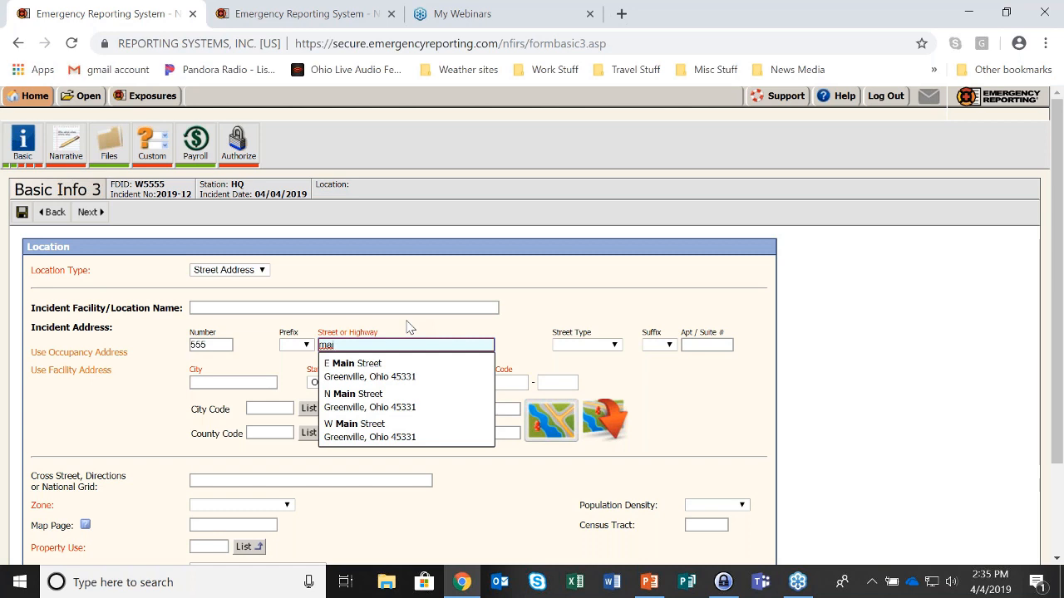
{"action": "left_click", "coordinate": [450, 401]}
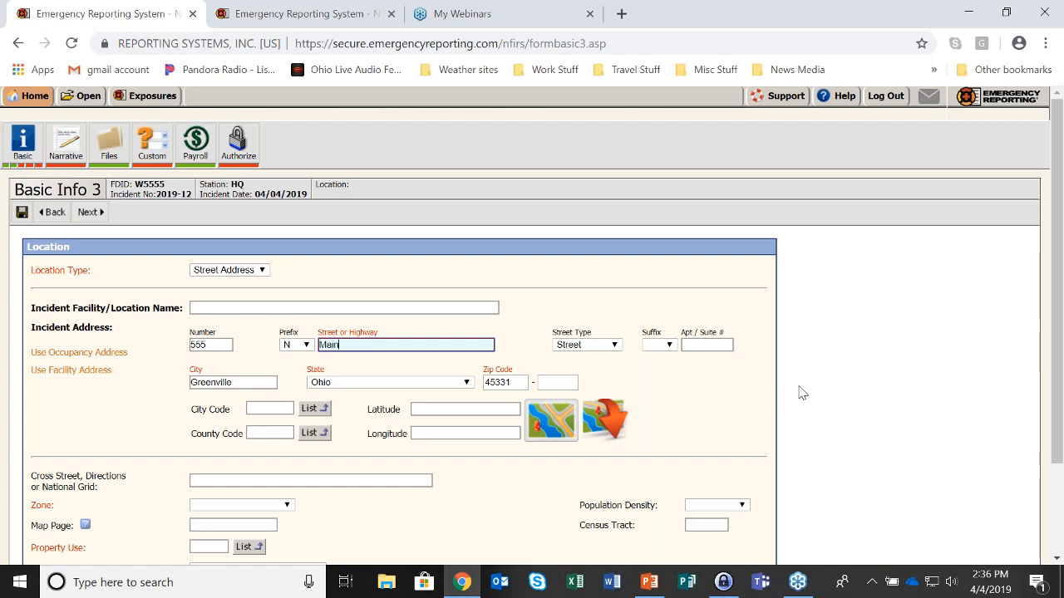
Pin the incident on the satellite map at the house north of N Main St
{"action": "left_click", "coordinate": [551, 425]}
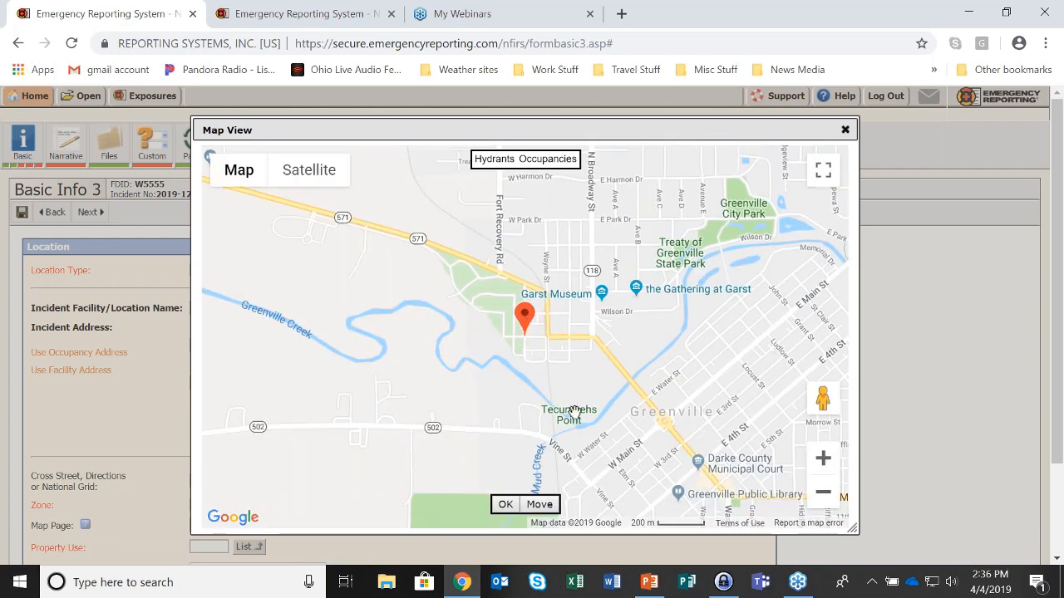
{"action": "left_click", "coordinate": [823, 458]}
{"action": "left_click", "coordinate": [823, 458]}
{"action": "left_click", "coordinate": [823, 458]}
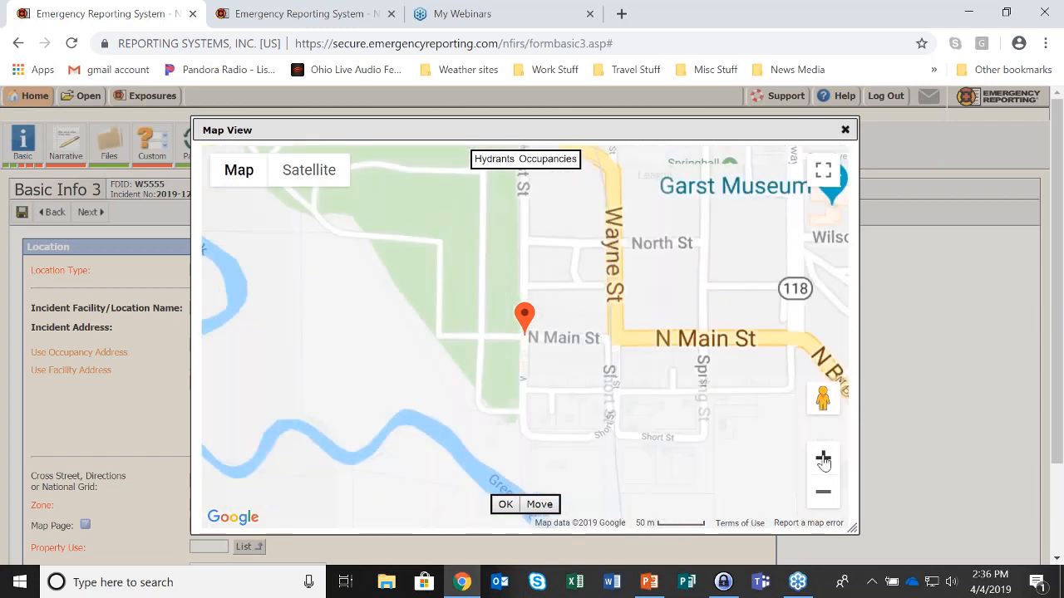
{"action": "left_click", "coordinate": [822, 458]}
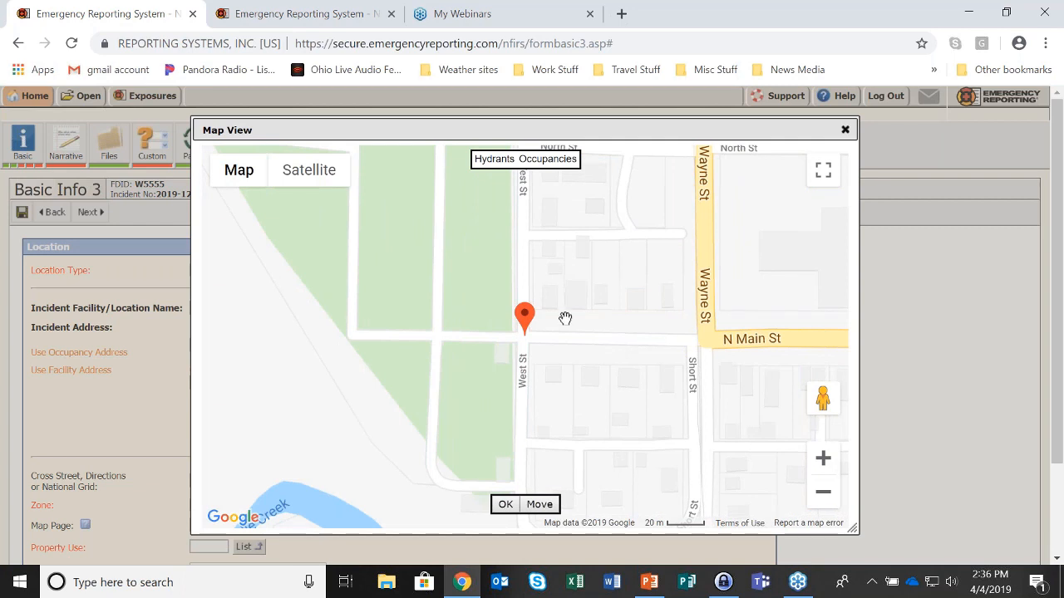
{"action": "left_click", "coordinate": [323, 179]}
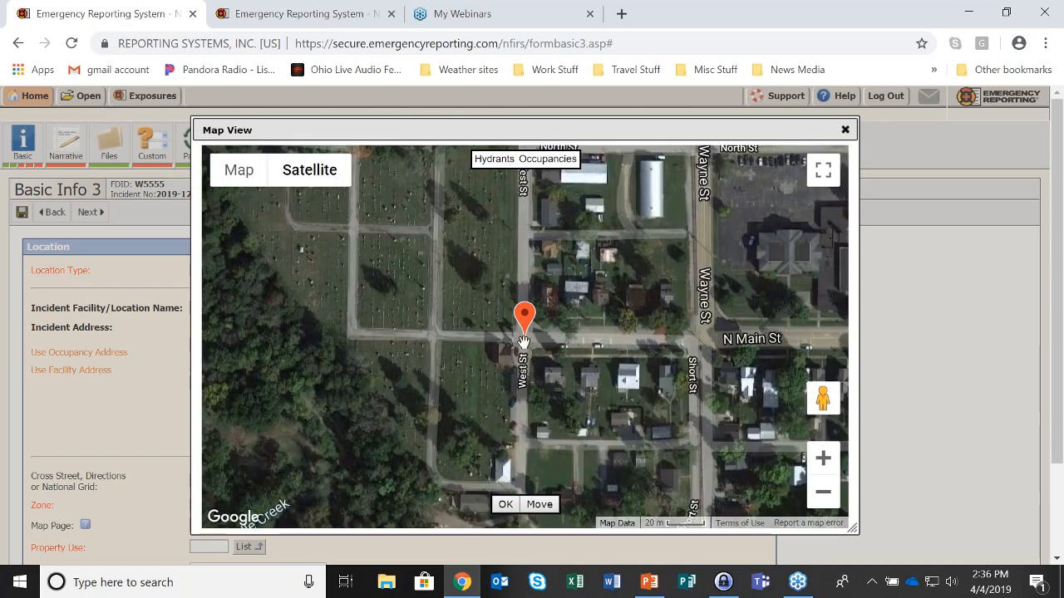
{"action": "left_click", "coordinate": [544, 507]}
{"action": "left_click_drag", "start_coordinate": [526, 316], "coordinate": [550, 276]}
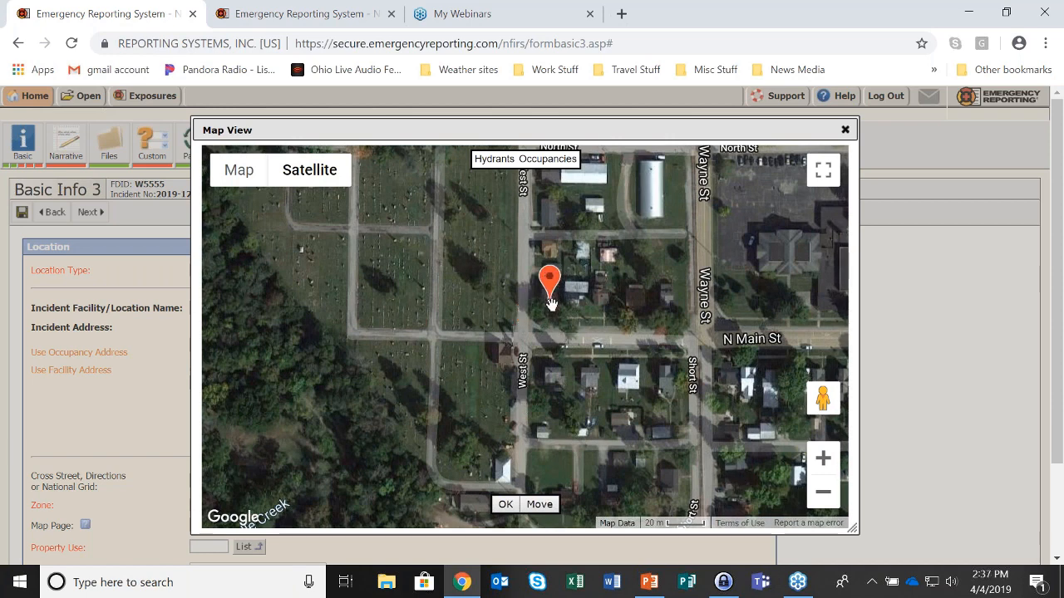
{"action": "left_click", "coordinate": [505, 505]}
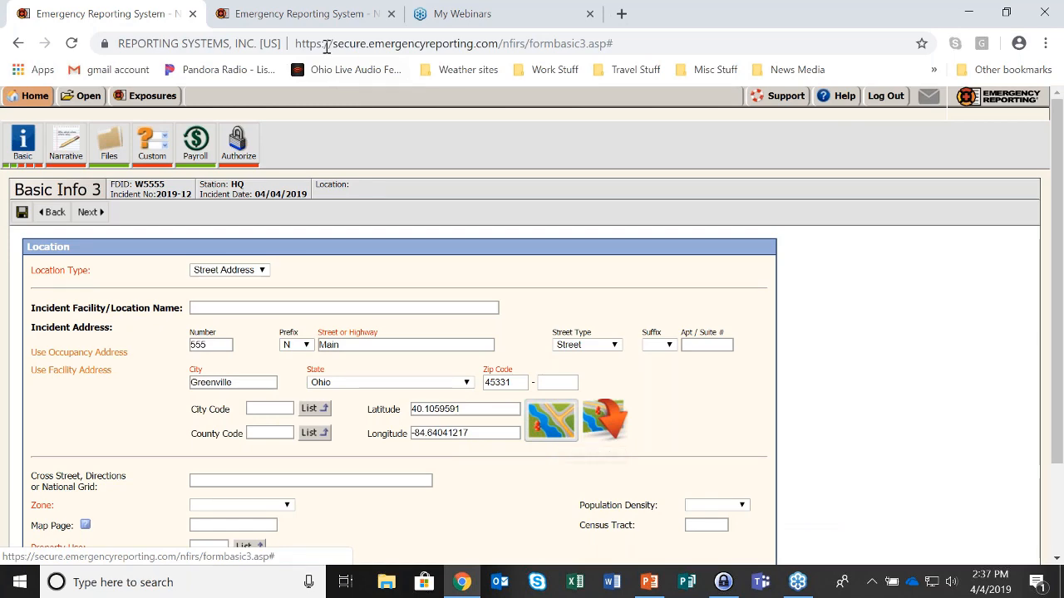
{"action": "left_click", "coordinate": [324, 21]}
{"action": "left_click", "coordinate": [78, 233]}
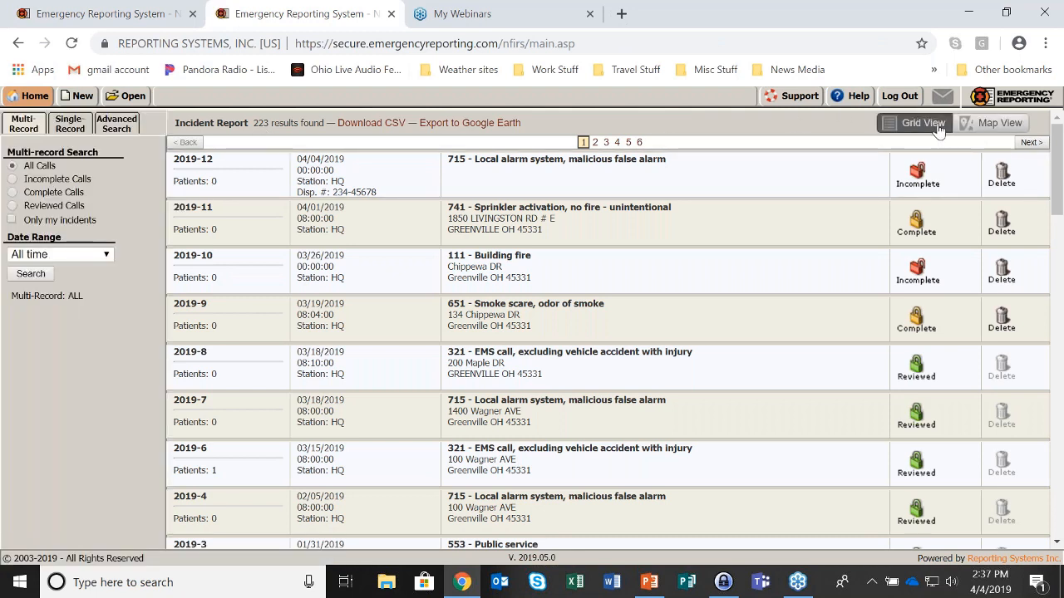
{"action": "left_click", "coordinate": [1014, 130]}
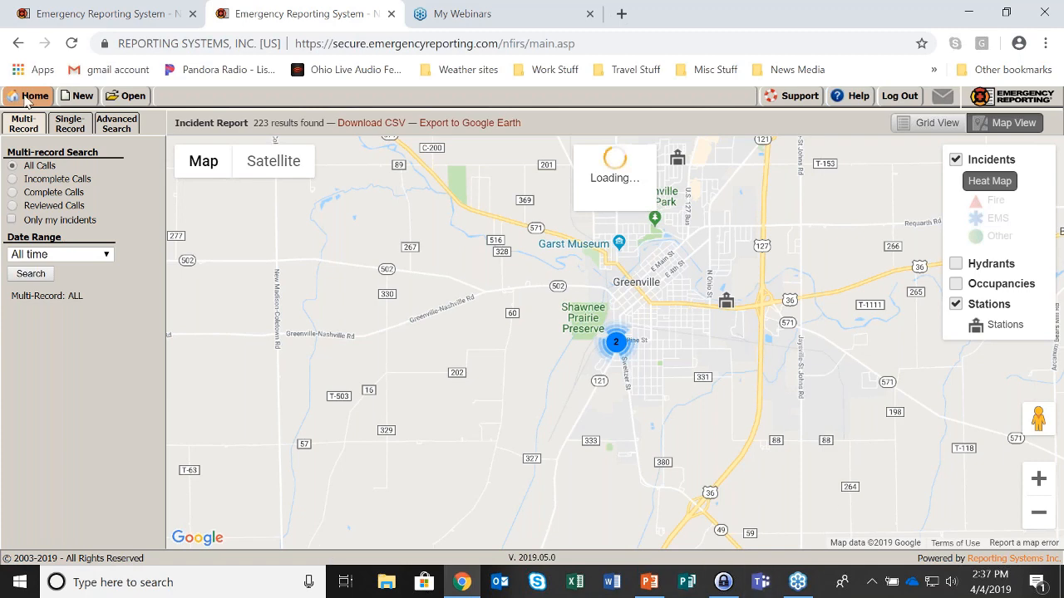
{"action": "left_click", "coordinate": [86, 18]}
Try the Intersection and National Grid location types, then keep Street Address
{"action": "scroll", "coordinate": [141, 385], "scroll_direction": "down", "scroll_amount": 1}
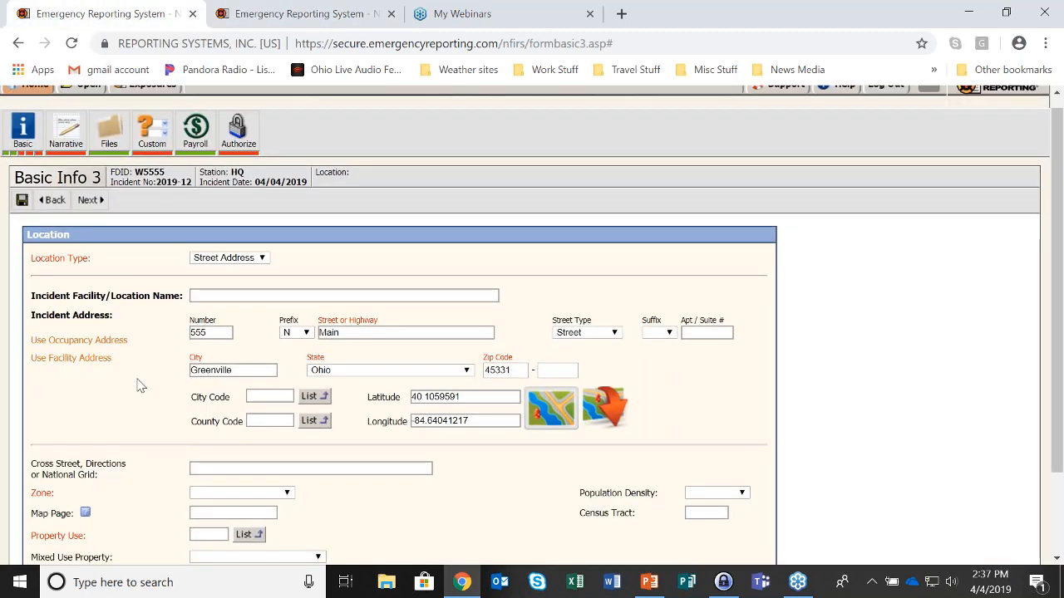
{"action": "scroll", "coordinate": [141, 385], "scroll_direction": "down", "scroll_amount": 2}
{"action": "left_click_drag", "start_coordinate": [38, 361], "coordinate": [114, 379]}
{"action": "left_click", "coordinate": [112, 376]}
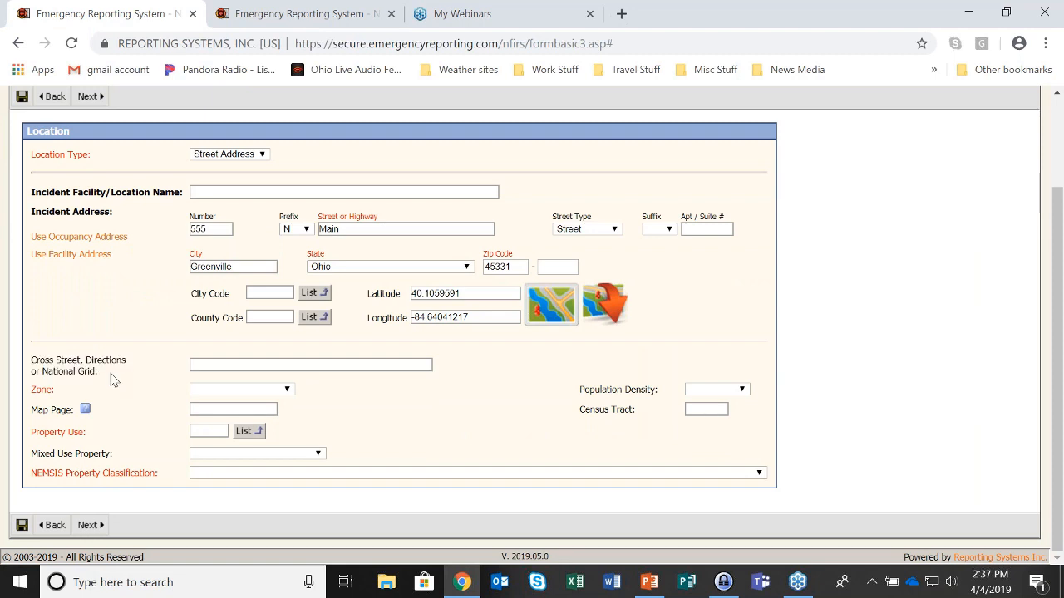
{"action": "left_click", "coordinate": [264, 155]}
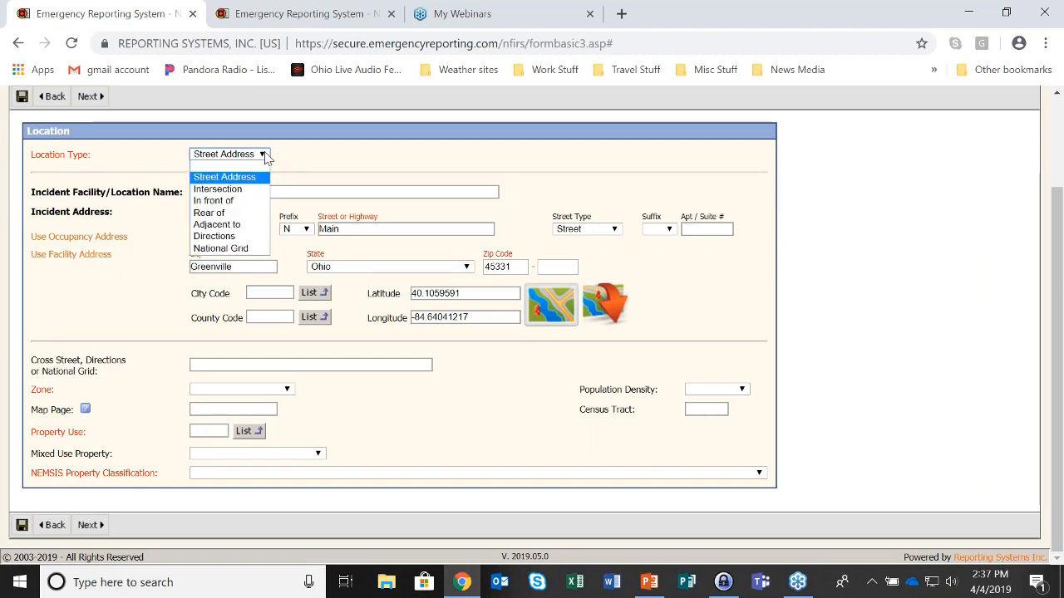
{"action": "left_click", "coordinate": [218, 190]}
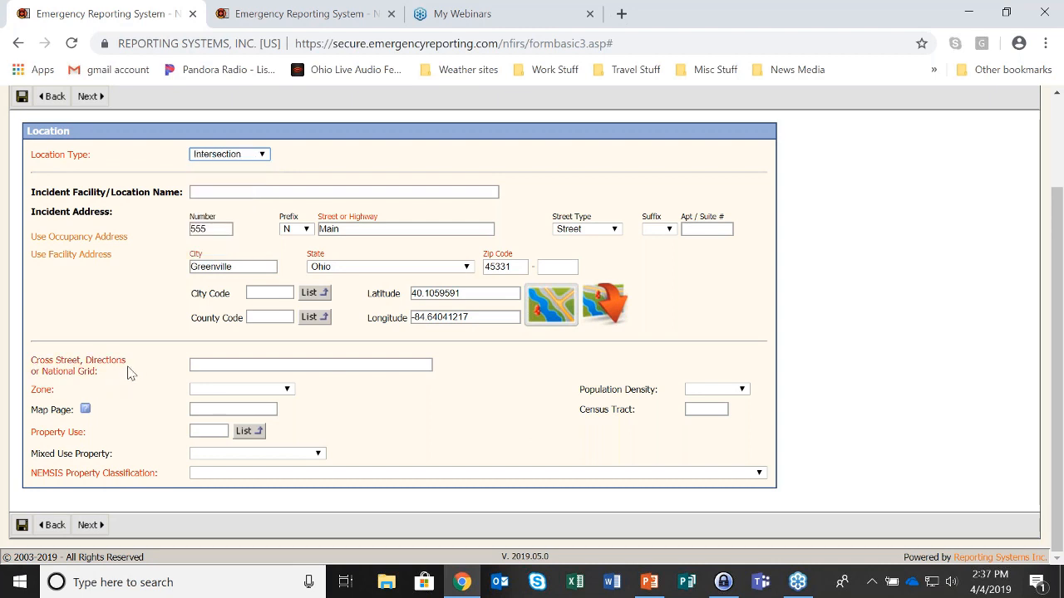
{"action": "left_click", "coordinate": [264, 156]}
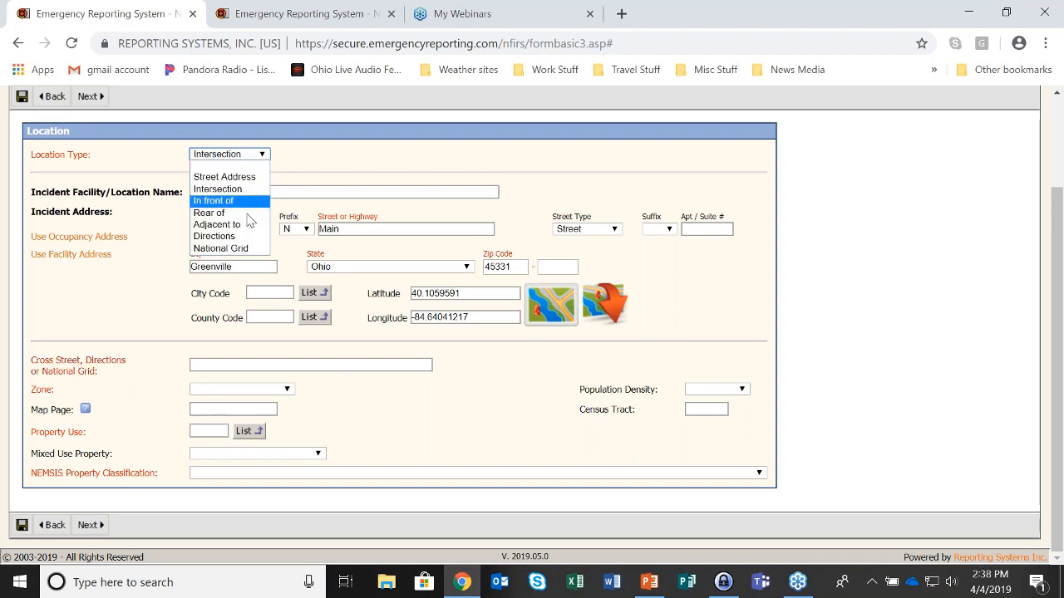
{"action": "left_click", "coordinate": [256, 249]}
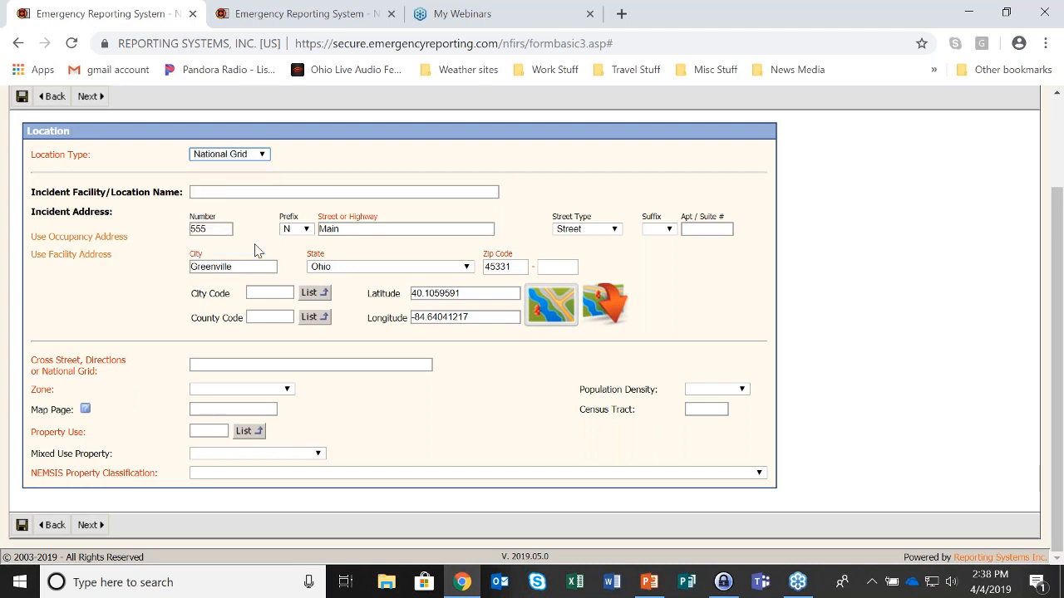
{"action": "left_click", "coordinate": [267, 157]}
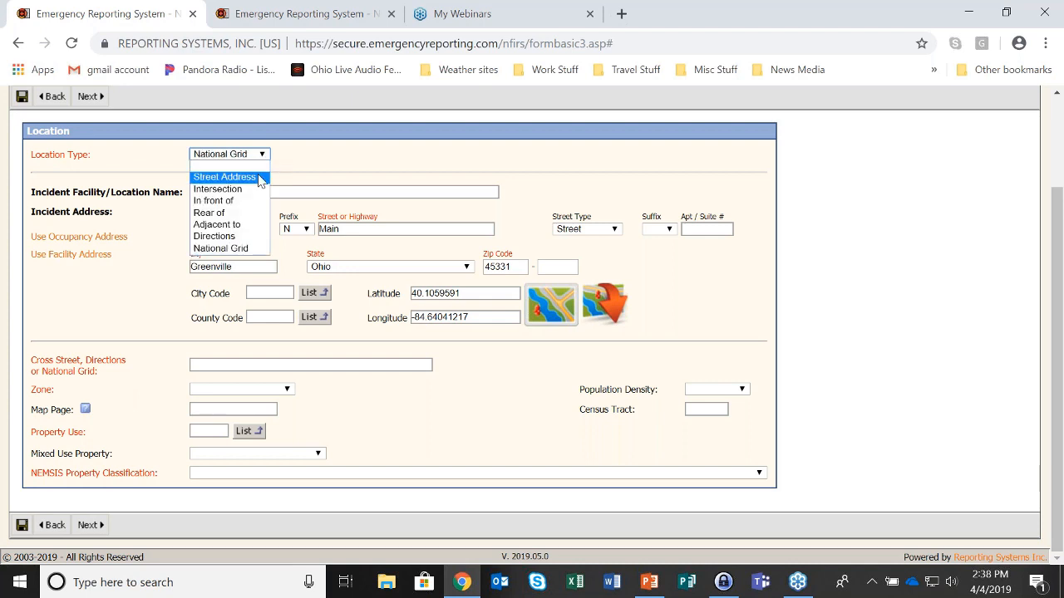
{"action": "left_click", "coordinate": [261, 177]}
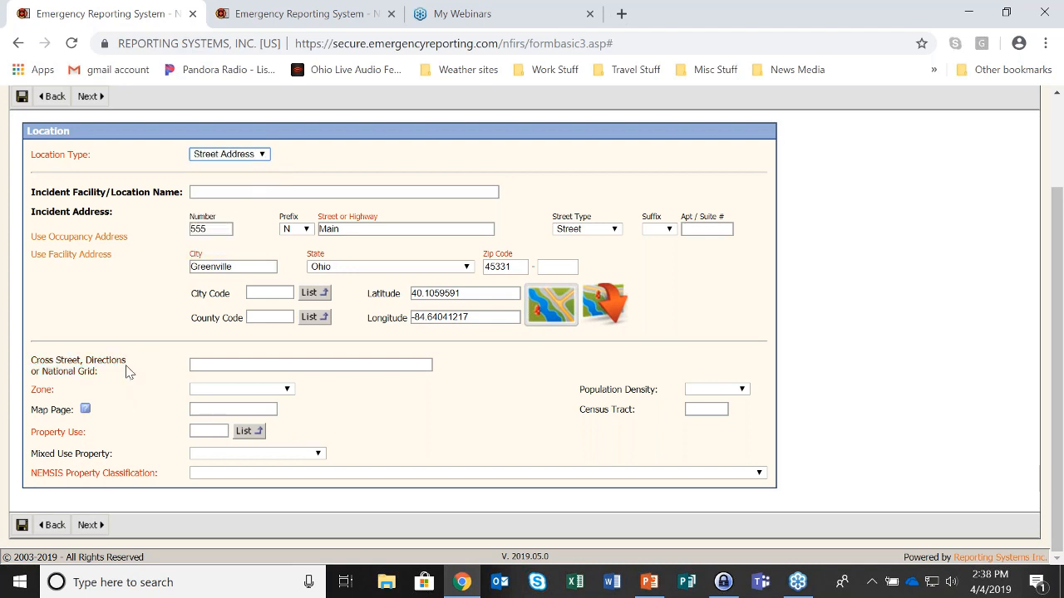
Set the Zone field to East-East Zone
{"action": "left_click_drag", "start_coordinate": [30, 389], "coordinate": [196, 397]}
{"action": "left_click", "coordinate": [286, 390]}
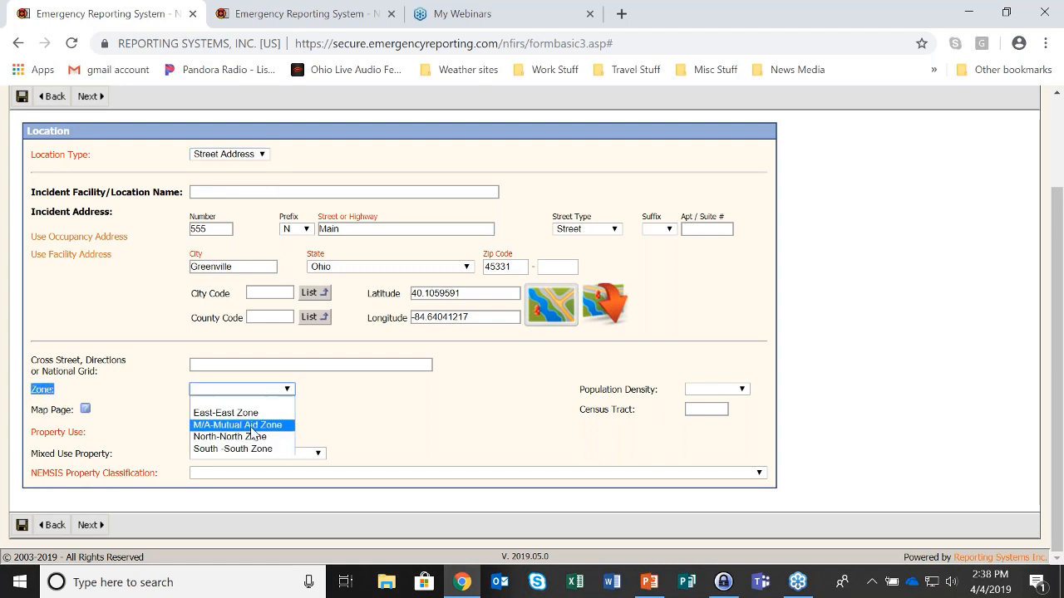
{"action": "left_click", "coordinate": [229, 412]}
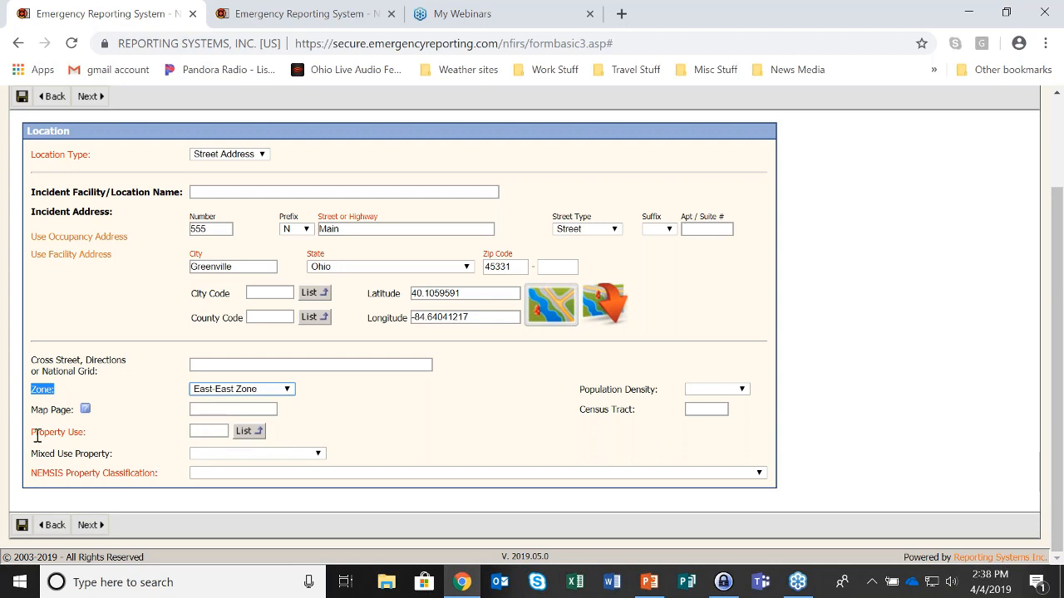
{"action": "left_click", "coordinate": [206, 432]}
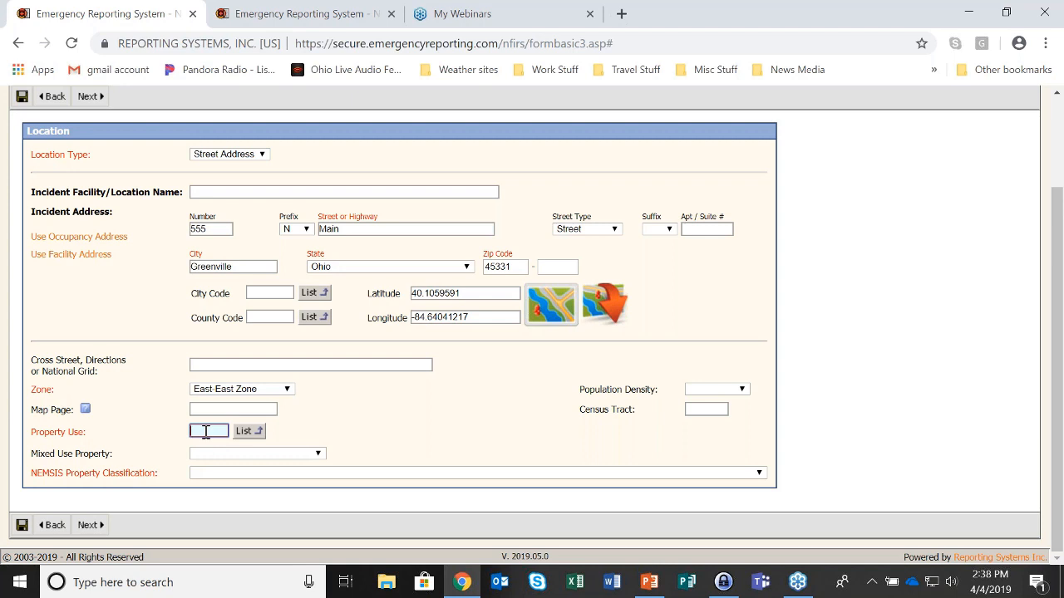
Pick property use 419, 1 or 2 family dwelling, from the Residential section of the code list
{"action": "left_click", "coordinate": [262, 436]}
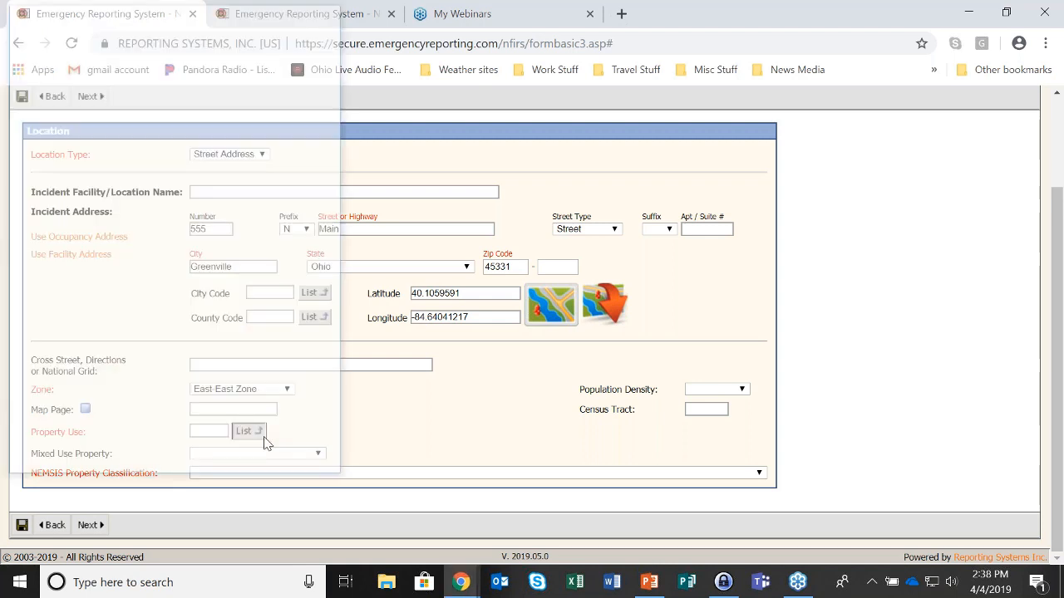
{"action": "left_click_drag", "start_coordinate": [229, 18], "coordinate": [537, 46]}
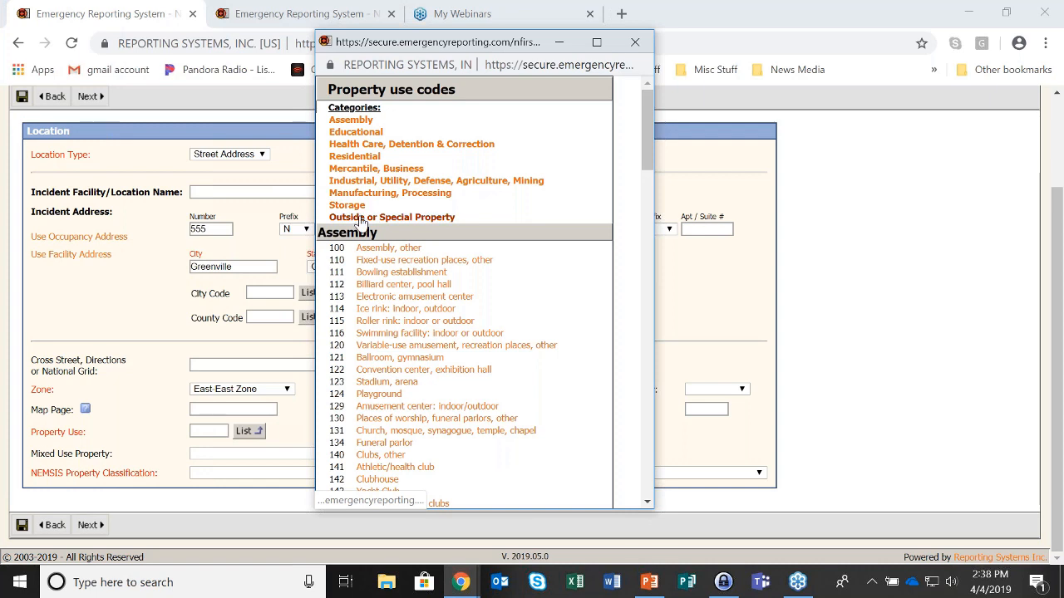
{"action": "left_click", "coordinate": [359, 158]}
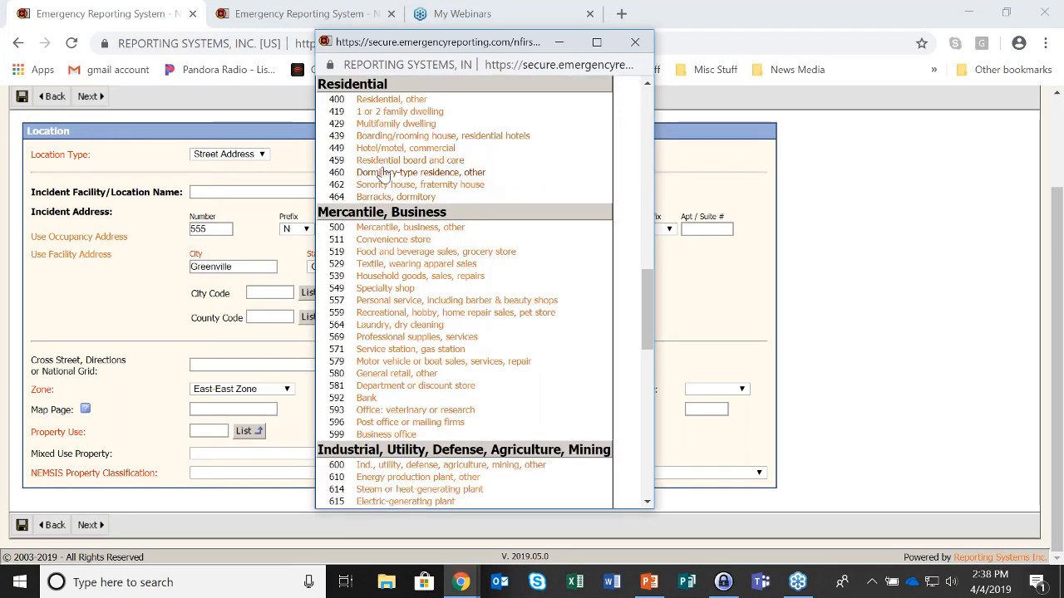
{"action": "left_click", "coordinate": [398, 111]}
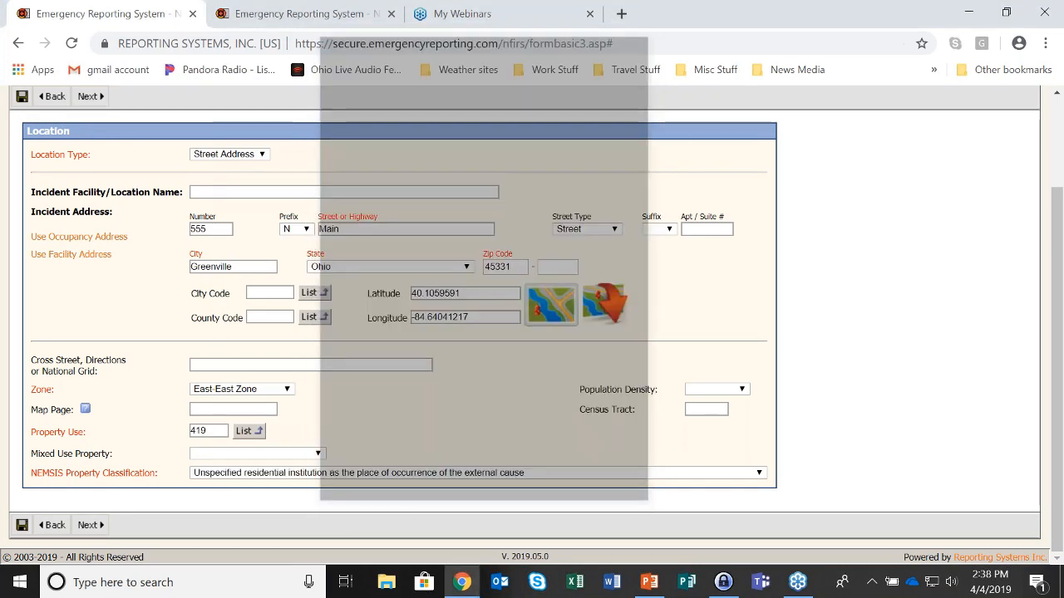
Search the property use codes for 'residential' and choose 899 Residential or self-storage units instead
{"action": "left_click", "coordinate": [261, 434]}
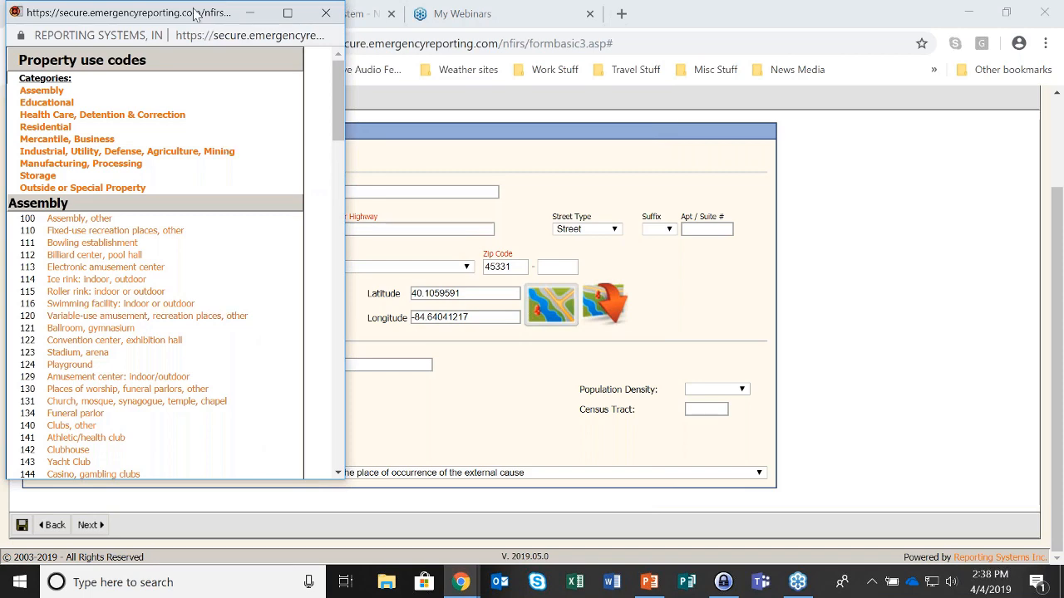
{"action": "left_click_drag", "start_coordinate": [191, 12], "coordinate": [507, 26]}
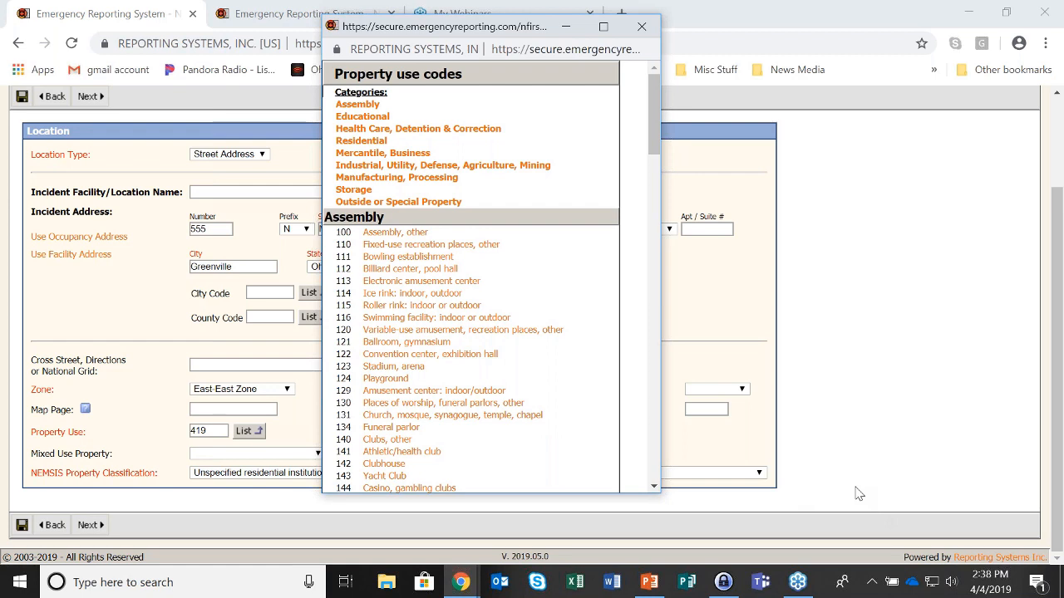
{"action": "key", "text": "ctrl+f"}
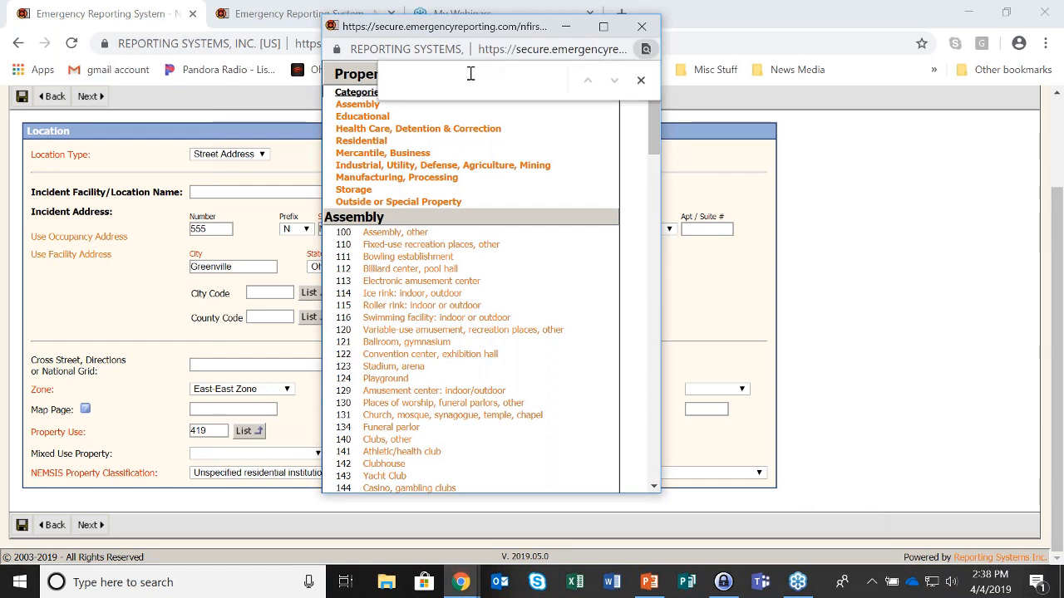
{"action": "type", "text": "reside"}
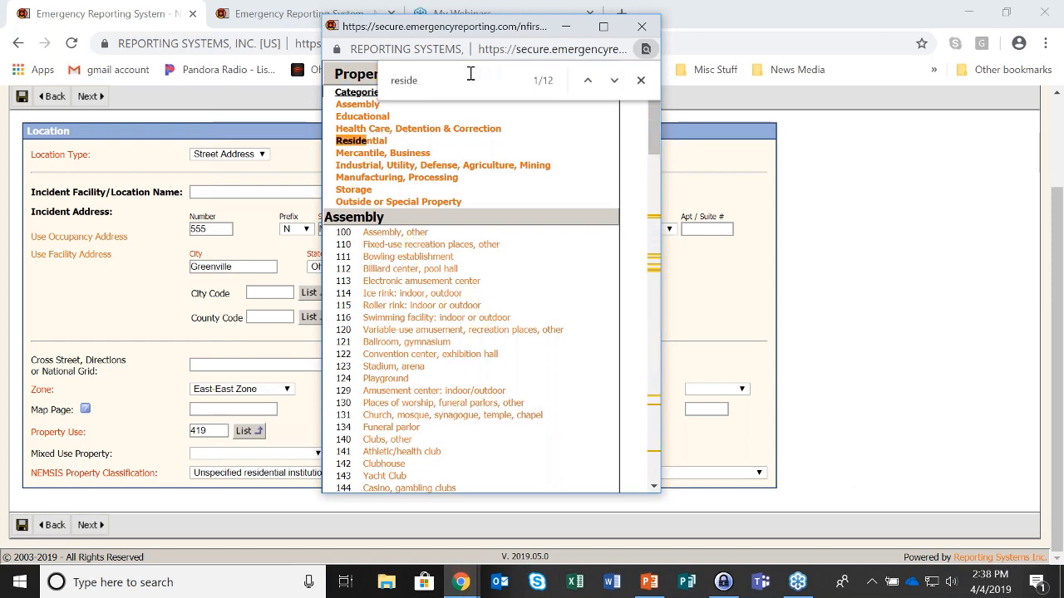
{"action": "type", "text": "ntial"}
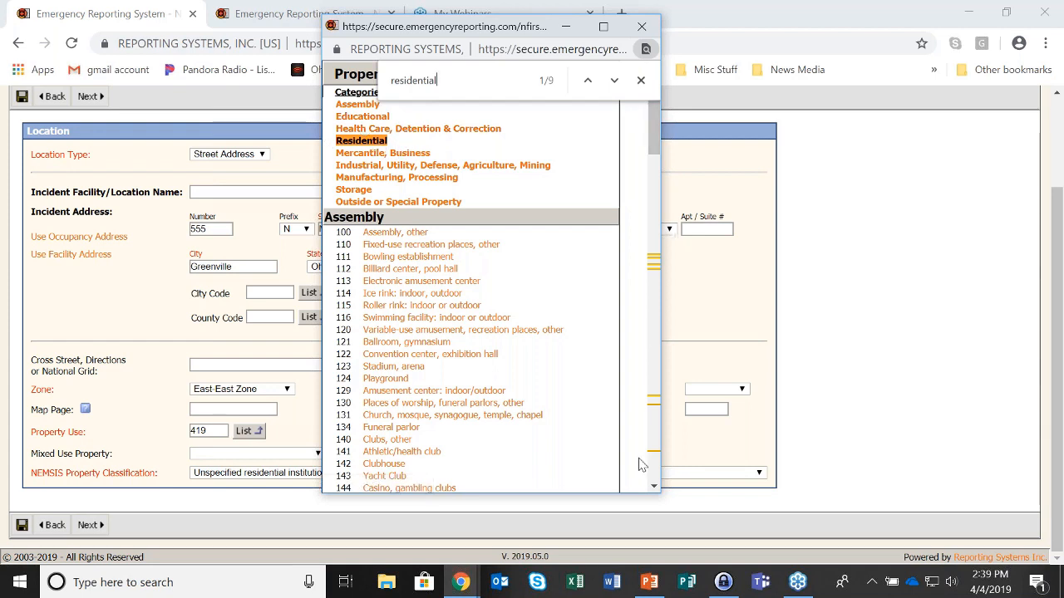
{"action": "left_click_drag", "start_coordinate": [657, 121], "coordinate": [631, 411]}
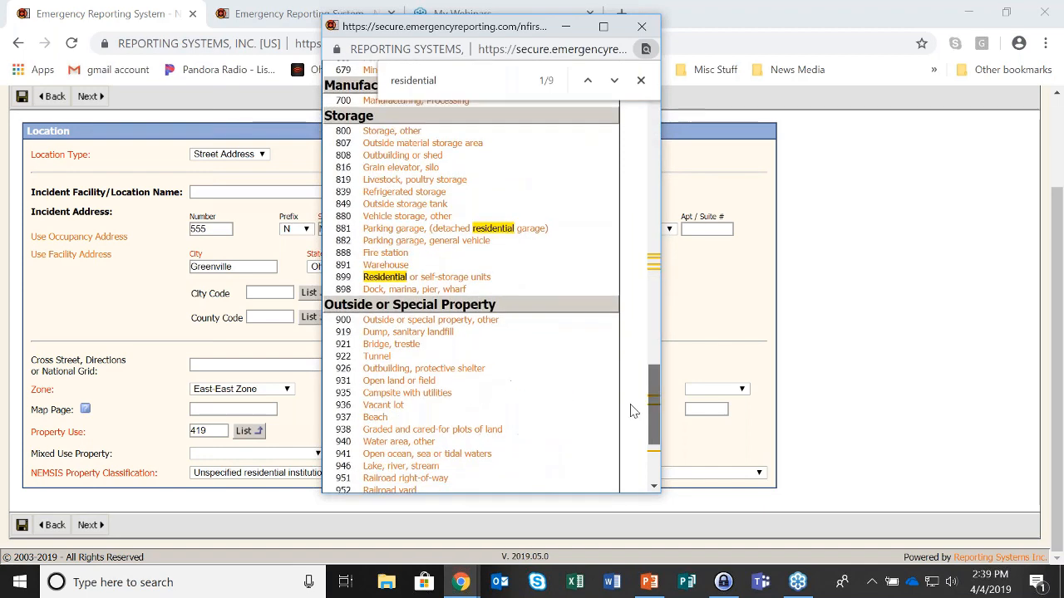
{"action": "left_click", "coordinate": [469, 278]}
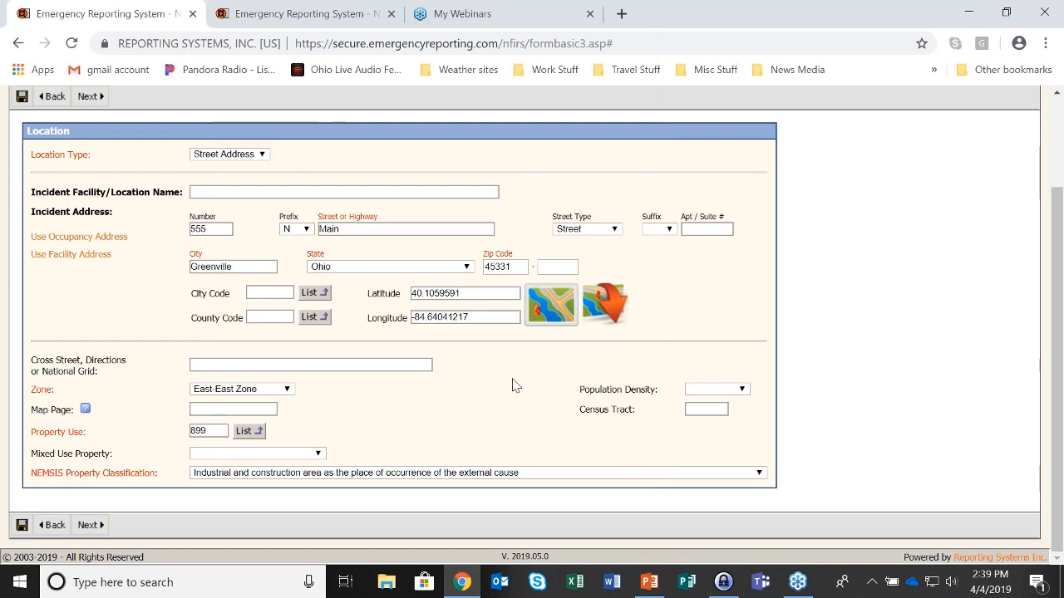
Reload the Access Denied page and reopen incident 2019-12's Basic Info pages from the other session's summary
{"action": "left_click", "coordinate": [89, 97]}
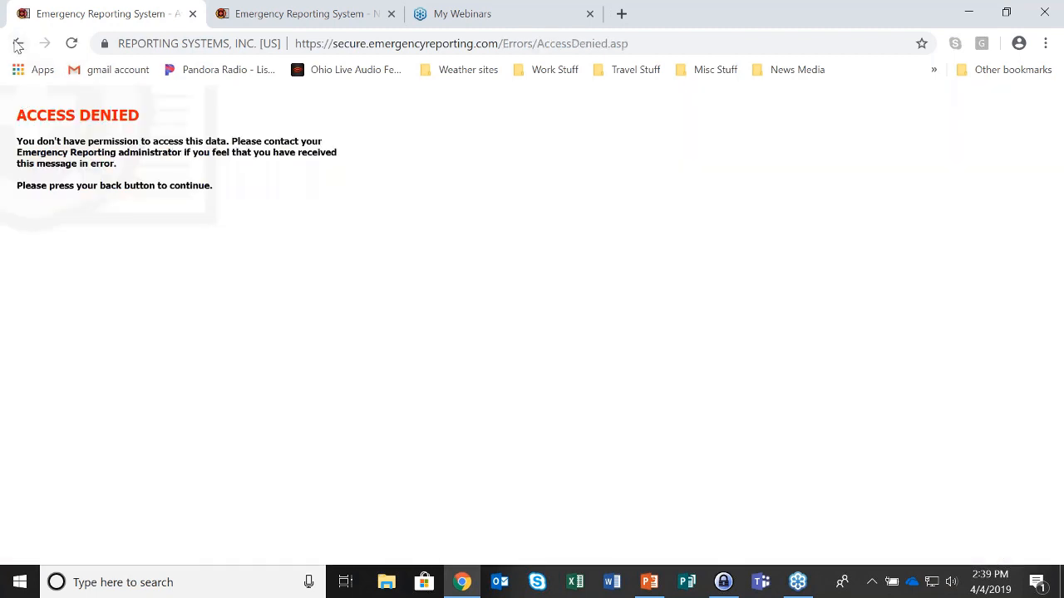
{"action": "left_click", "coordinate": [73, 46]}
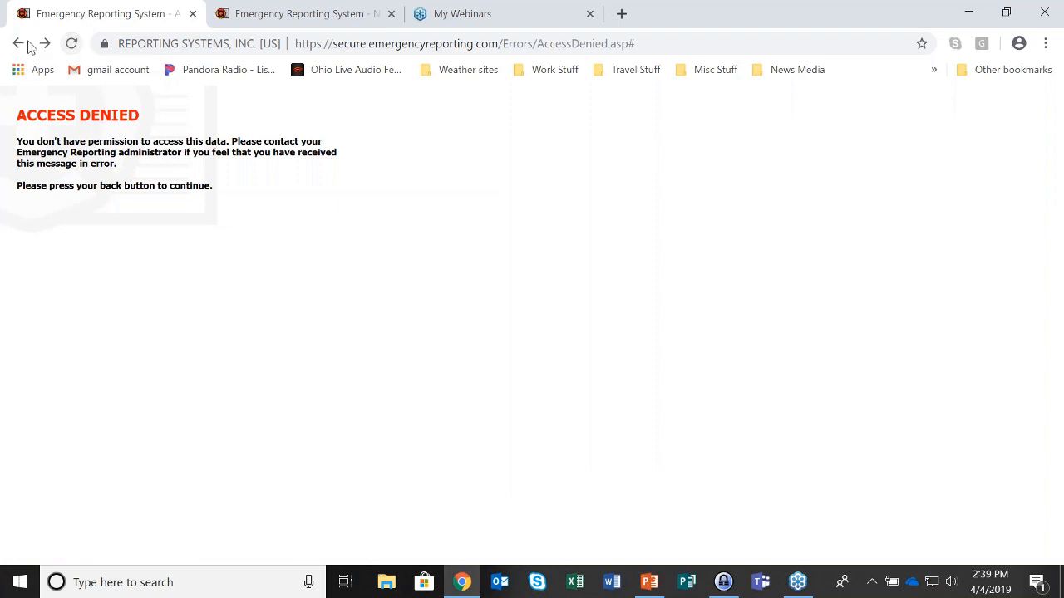
{"action": "left_click", "coordinate": [274, 15]}
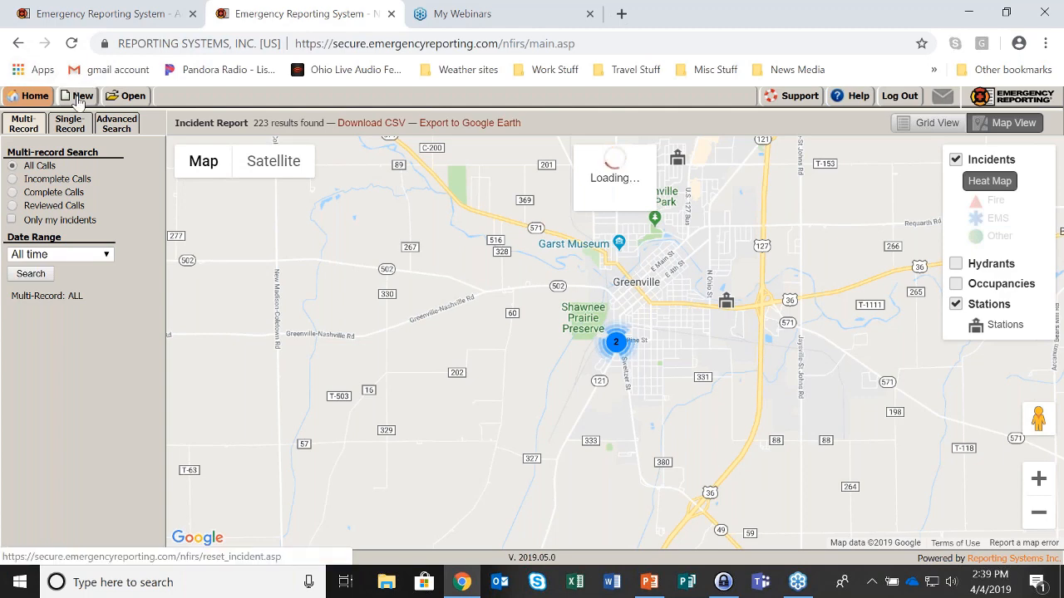
{"action": "left_click", "coordinate": [927, 123]}
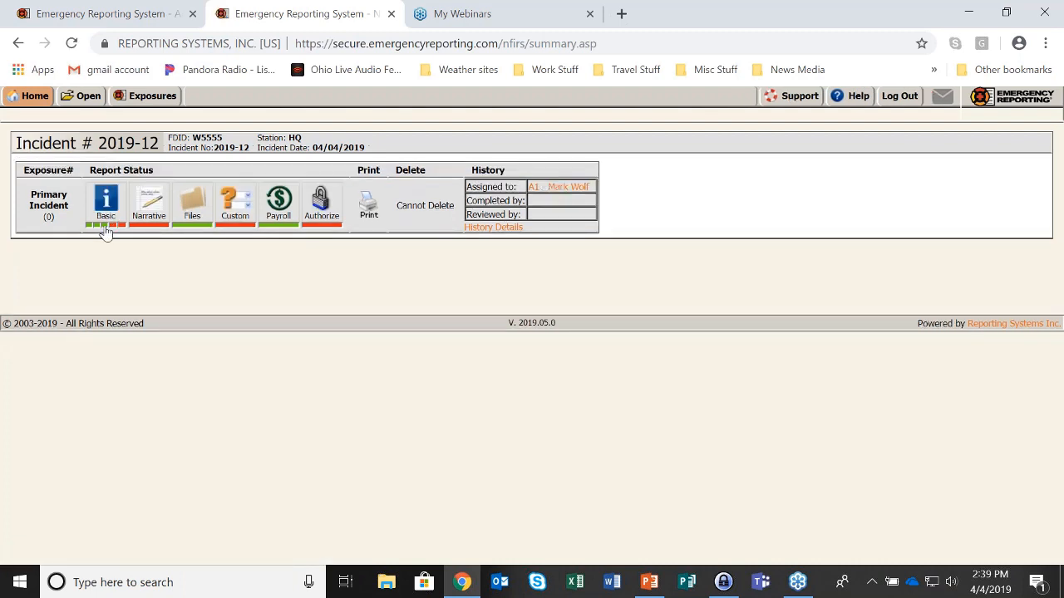
{"action": "left_click", "coordinate": [103, 227]}
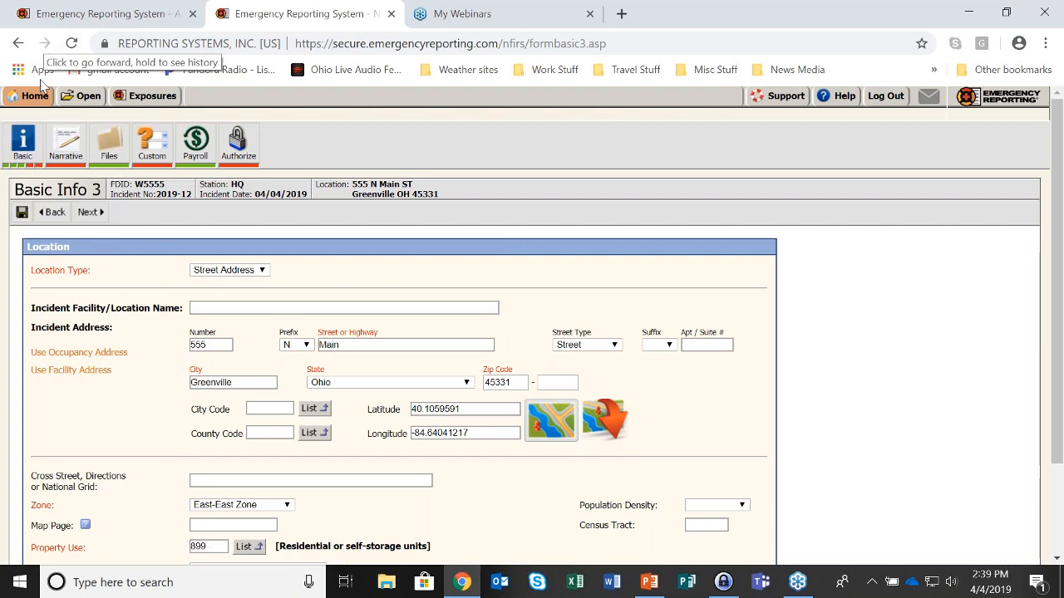
On Basic Info 4, add apparatus E-101 with Emergent (Immediate Response) mode and date 04/04/2019
{"action": "left_click", "coordinate": [89, 212]}
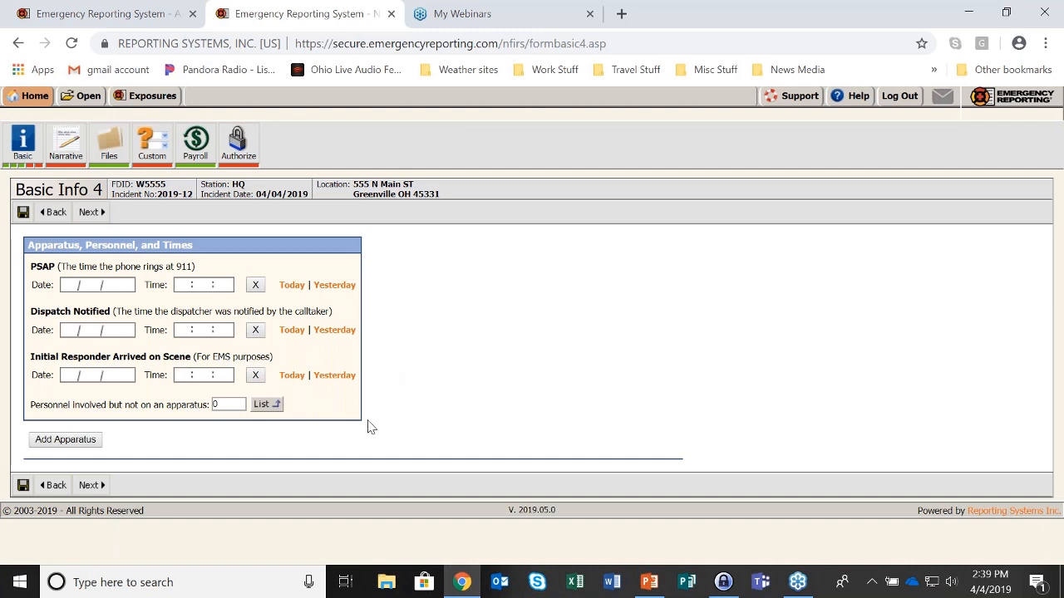
{"action": "left_click", "coordinate": [67, 440]}
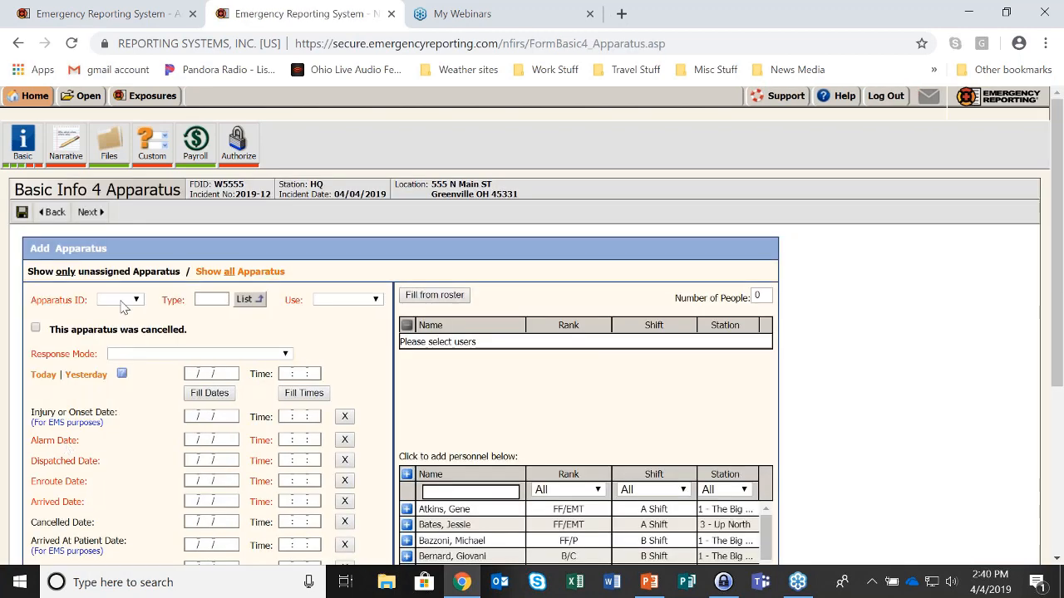
{"action": "left_click", "coordinate": [132, 302]}
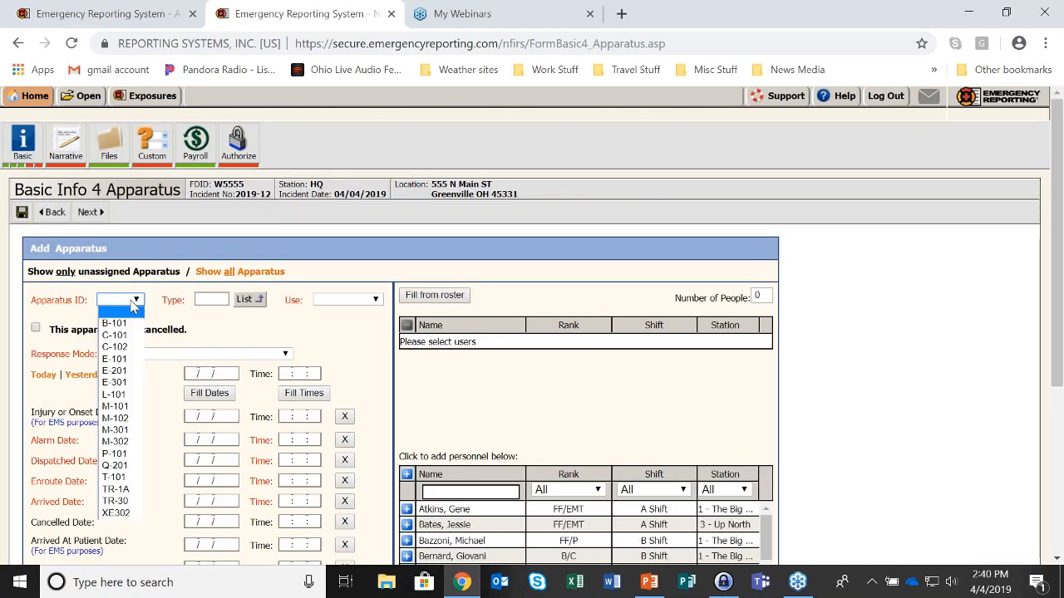
{"action": "left_click", "coordinate": [114, 359]}
{"action": "left_click", "coordinate": [288, 356]}
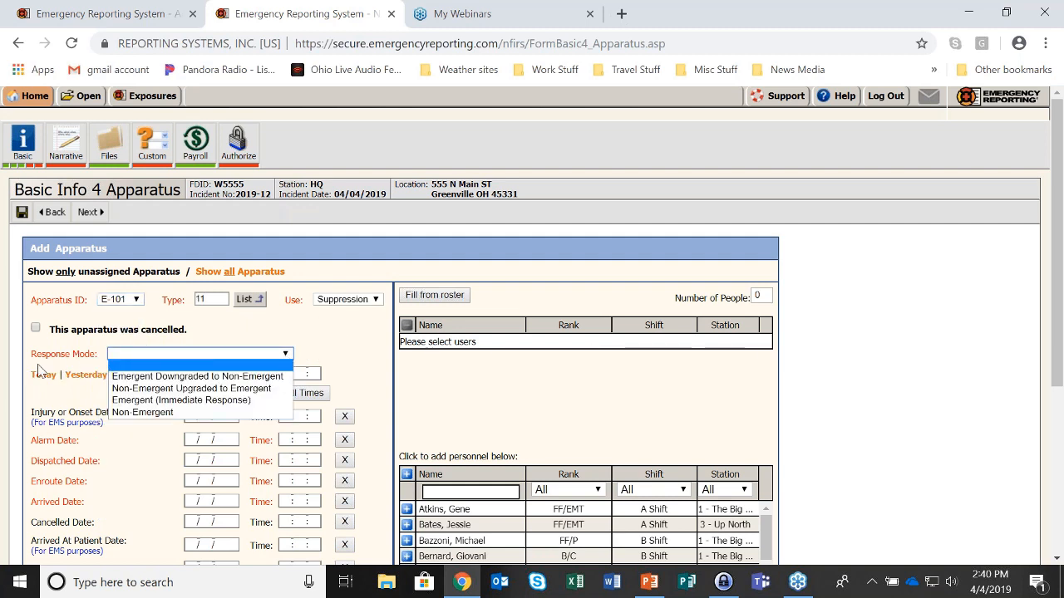
{"action": "left_click", "coordinate": [129, 400]}
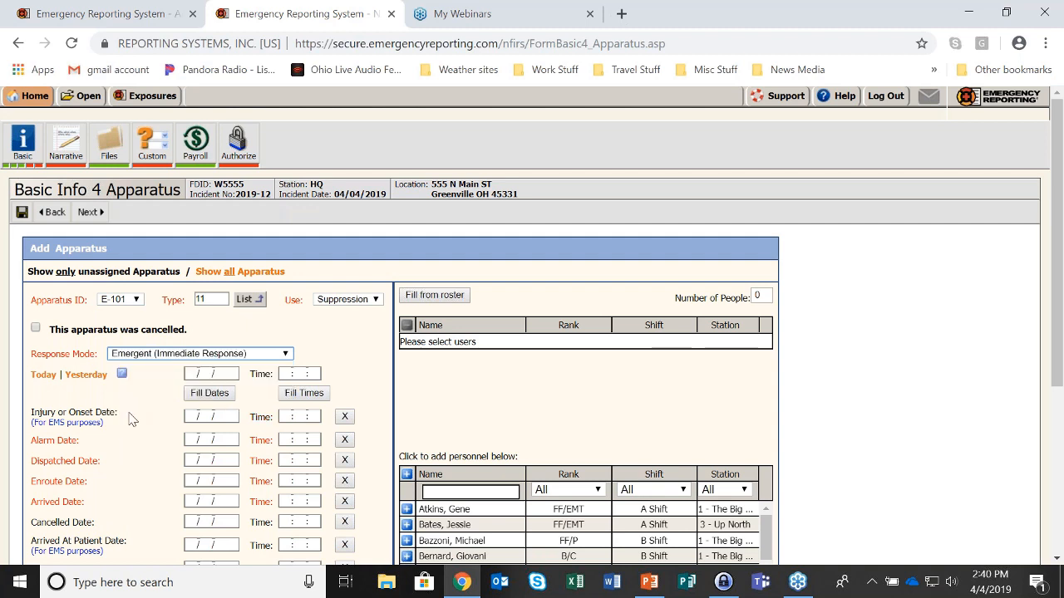
{"action": "left_click", "coordinate": [43, 375]}
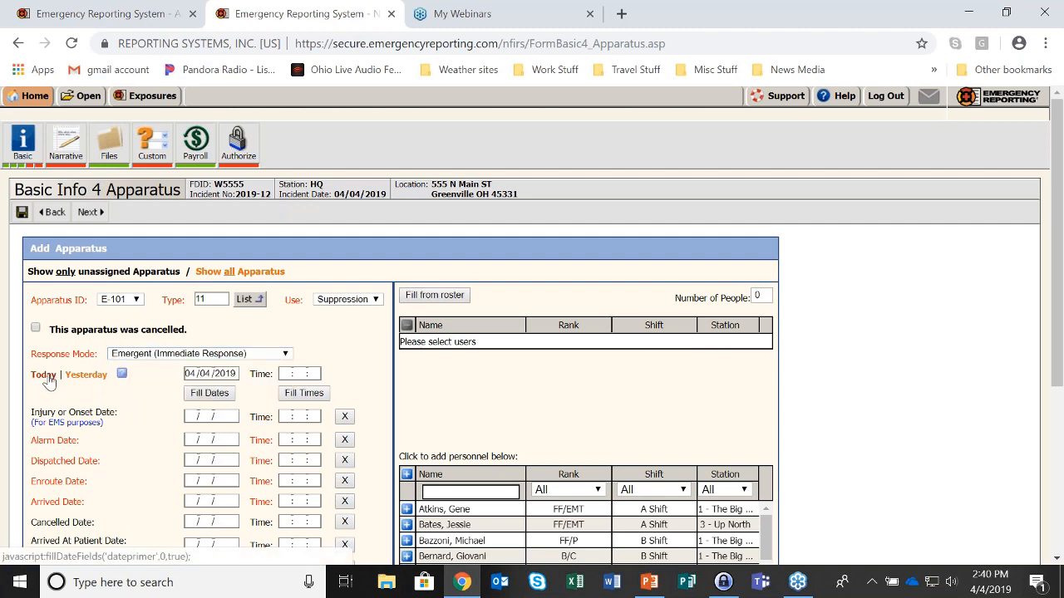
Fill all dates and times with 04/04/2019 10:00:00, clearing Injury/Onset, In Quarters and Arrived At Patient
{"action": "left_click", "coordinate": [290, 374]}
{"action": "type", "text": "10:00:00"}
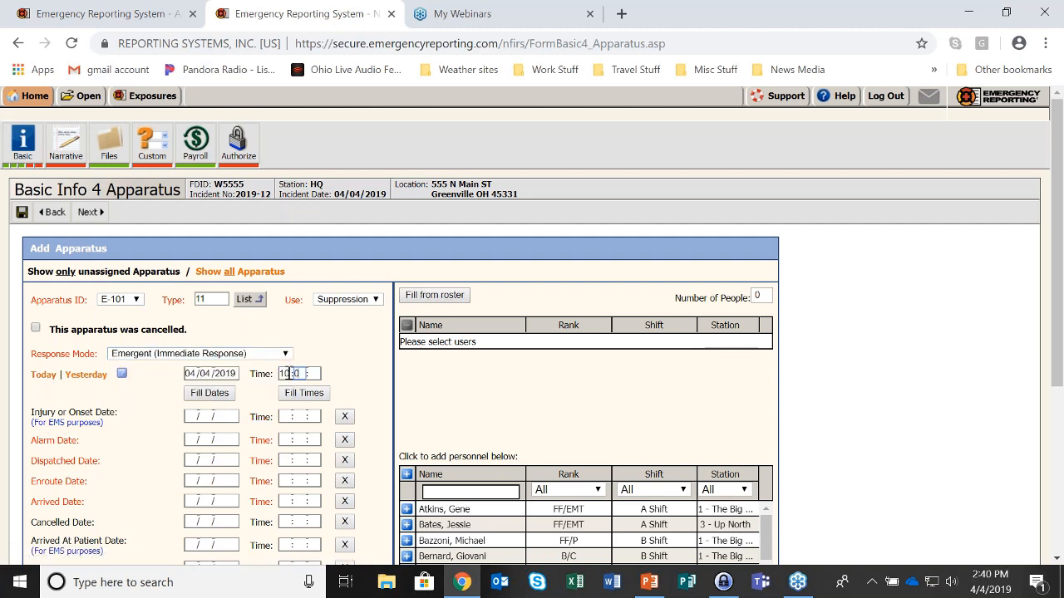
{"action": "left_click", "coordinate": [233, 401]}
{"action": "left_click", "coordinate": [317, 401]}
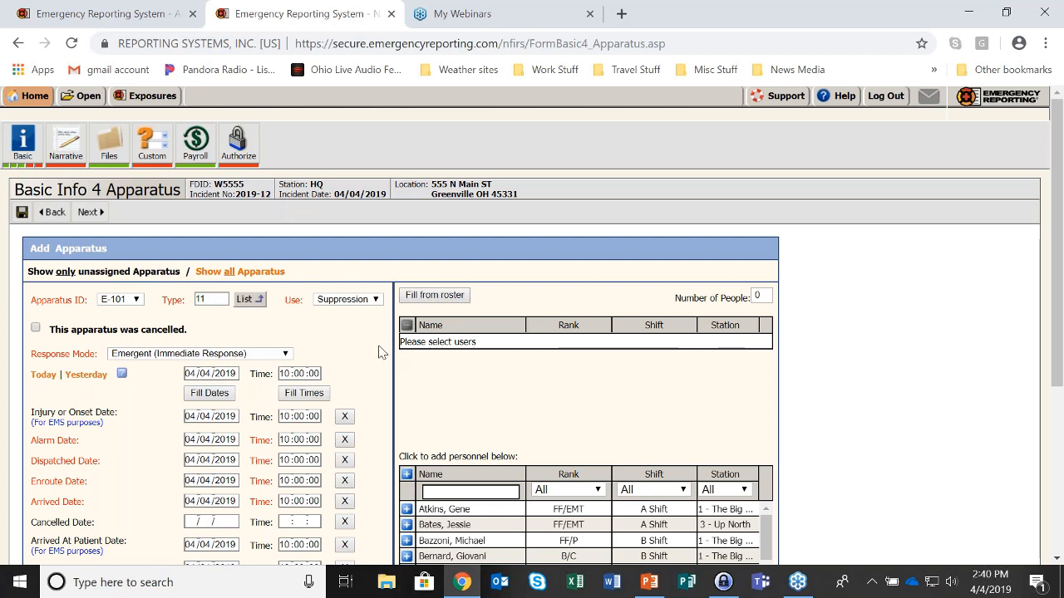
{"action": "scroll", "coordinate": [378, 351], "scroll_direction": "down", "scroll_amount": 1}
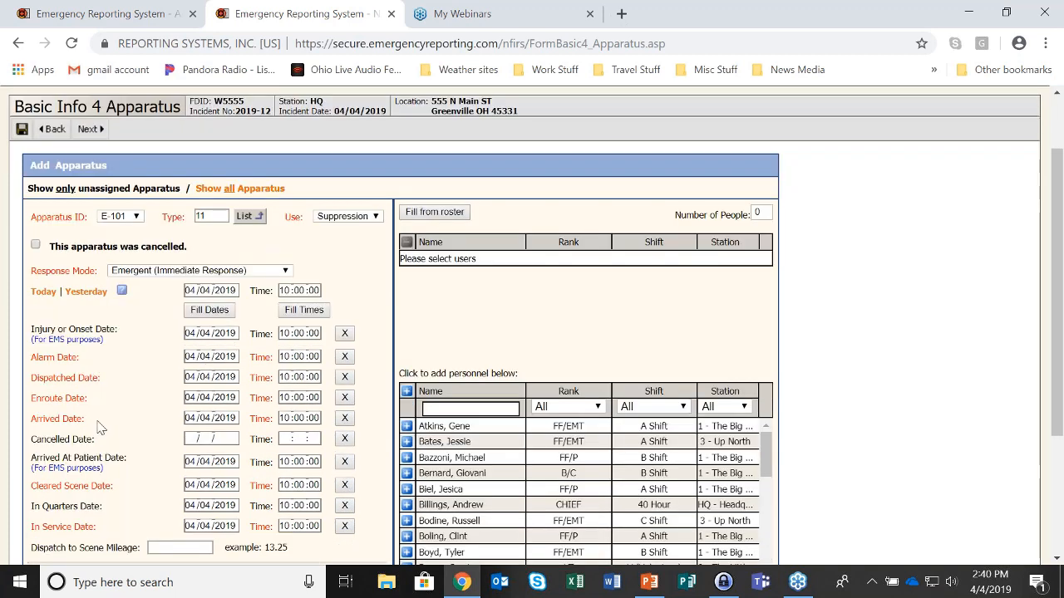
{"action": "left_click", "coordinate": [344, 333]}
{"action": "left_click", "coordinate": [344, 505]}
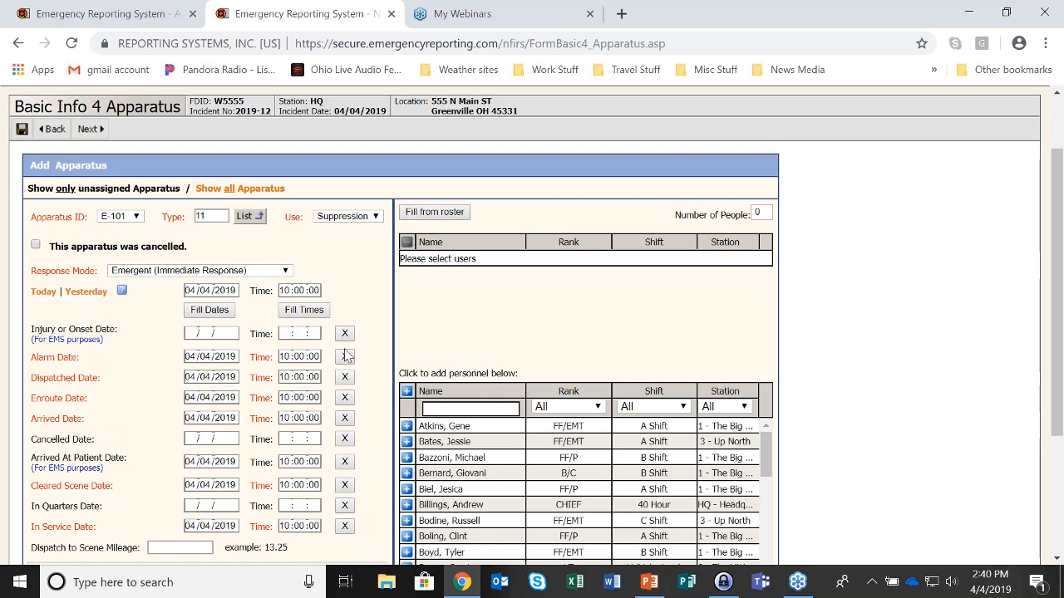
{"action": "left_click", "coordinate": [344, 462]}
Edit the minutes: dispatched 10:01, en route 10:03, arrived 10:06, cleared 10:22, in service 10:21
{"action": "double_click", "coordinate": [304, 378]}
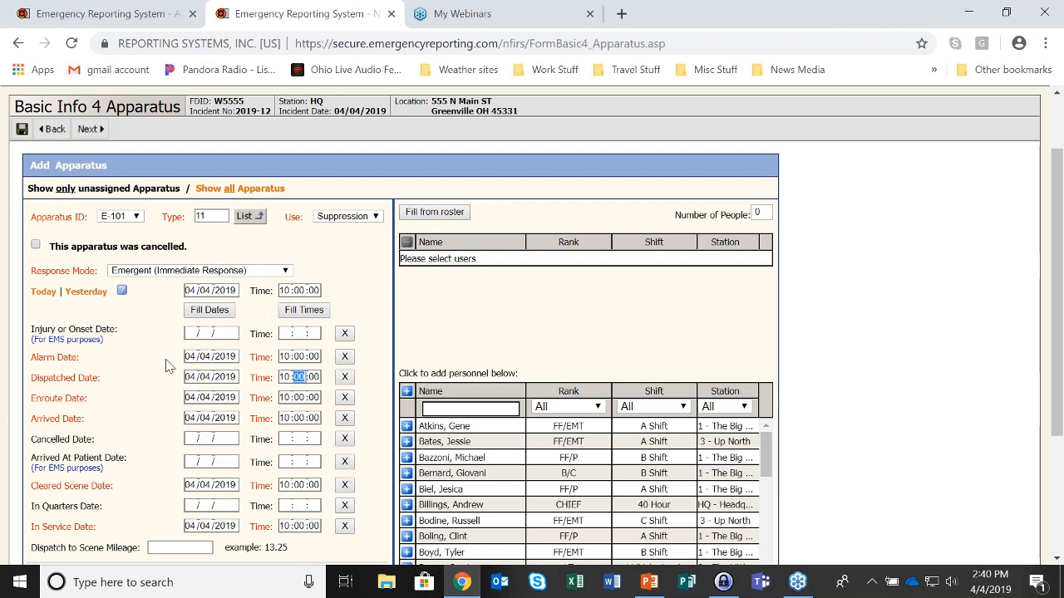
{"action": "type", "text": "01"}
{"action": "key", "text": "Tab"}
{"action": "type", "text": "03"}
{"action": "key", "text": "Tab"}
{"action": "type", "text": "06"}
{"action": "key", "text": "Tab"}
{"action": "key", "text": "Tab"}
{"action": "key", "text": "Tab"}
{"action": "type", "text": "22"}
{"action": "key", "text": "Tab"}
{"action": "key", "text": "Tab"}
{"action": "type", "text": "23"}
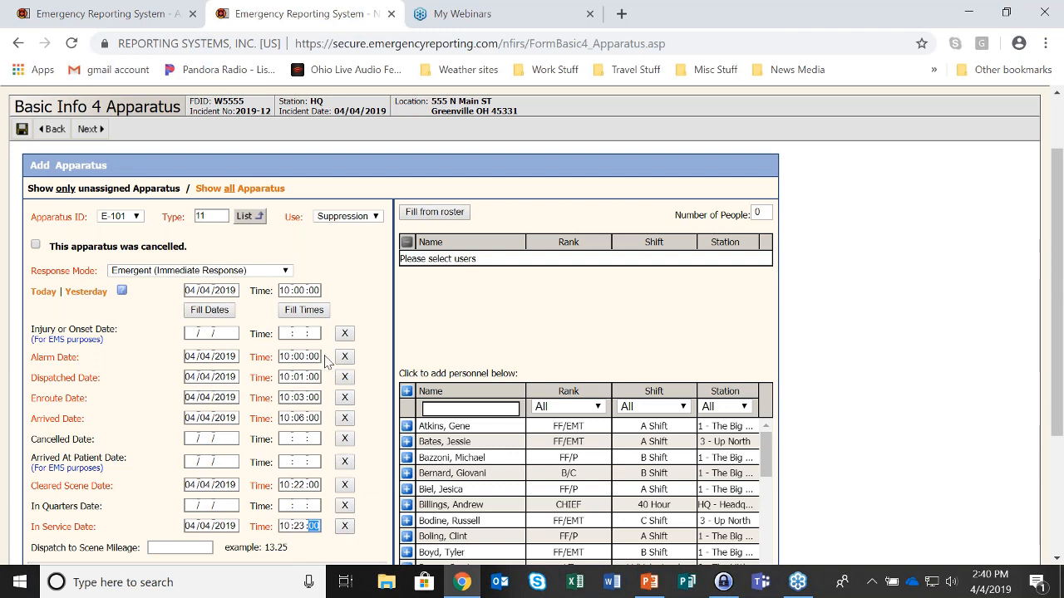
{"action": "left_click", "coordinate": [304, 526]}
{"action": "type", "text": "1"}
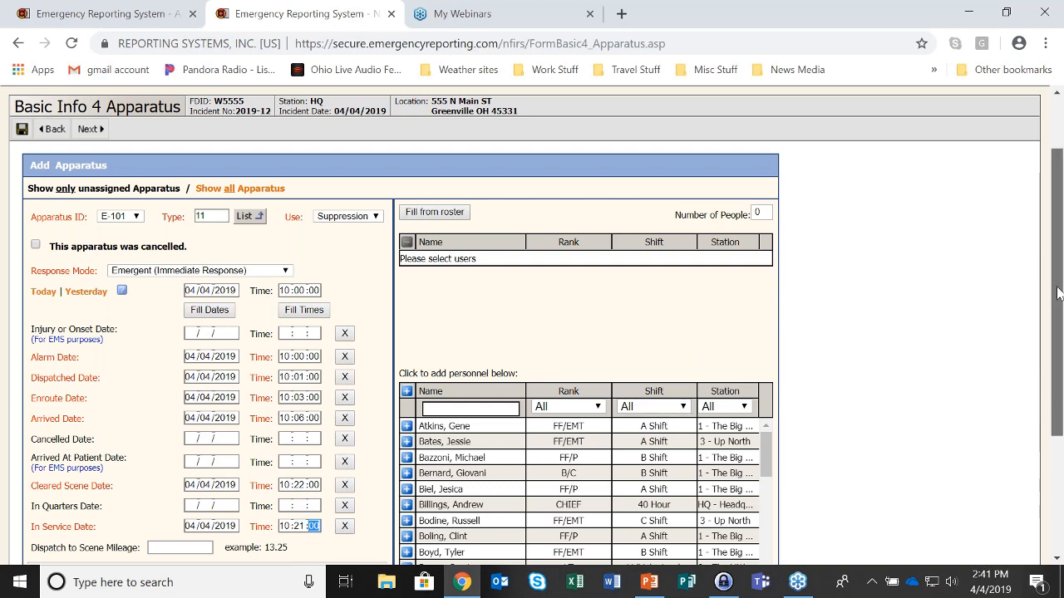
{"action": "left_click_drag", "start_coordinate": [1057, 292], "coordinate": [1060, 390]}
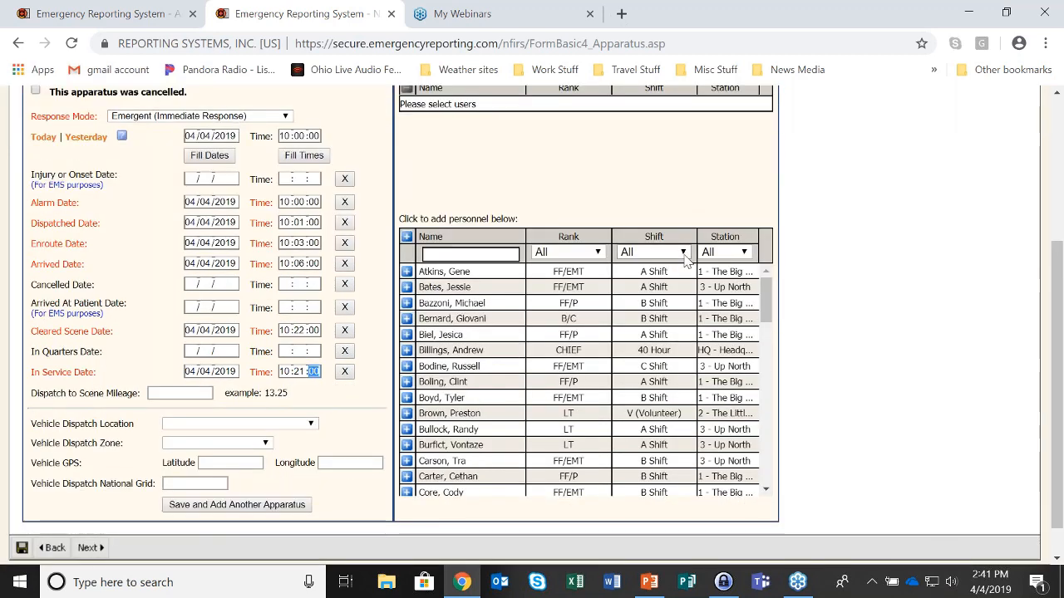
Filter the personnel list to station 3 - Up North and C Shift
{"action": "left_click", "coordinate": [744, 252]}
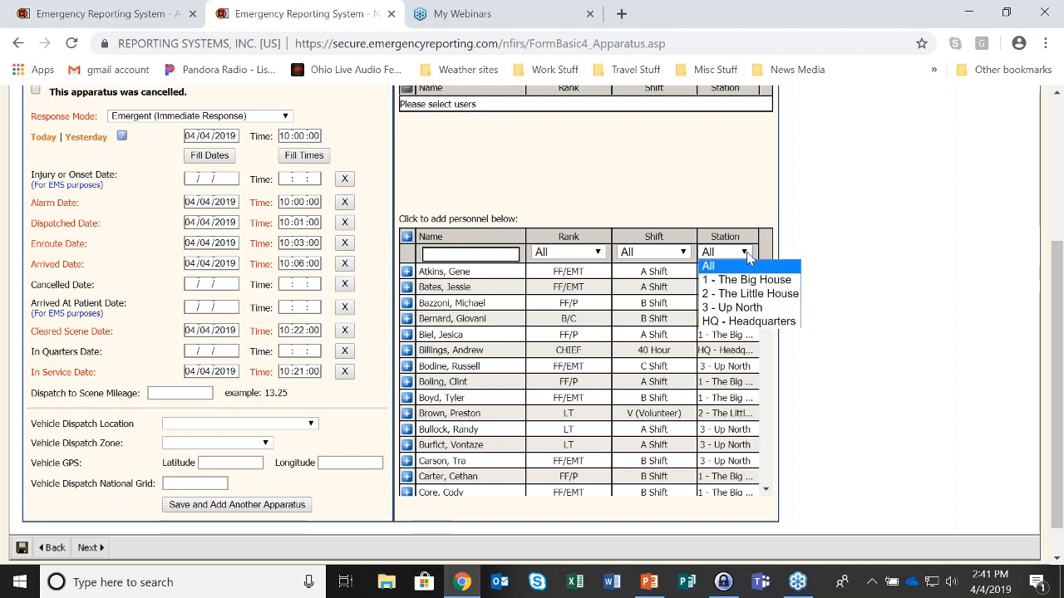
{"action": "left_click", "coordinate": [748, 308]}
{"action": "left_click", "coordinate": [683, 253]}
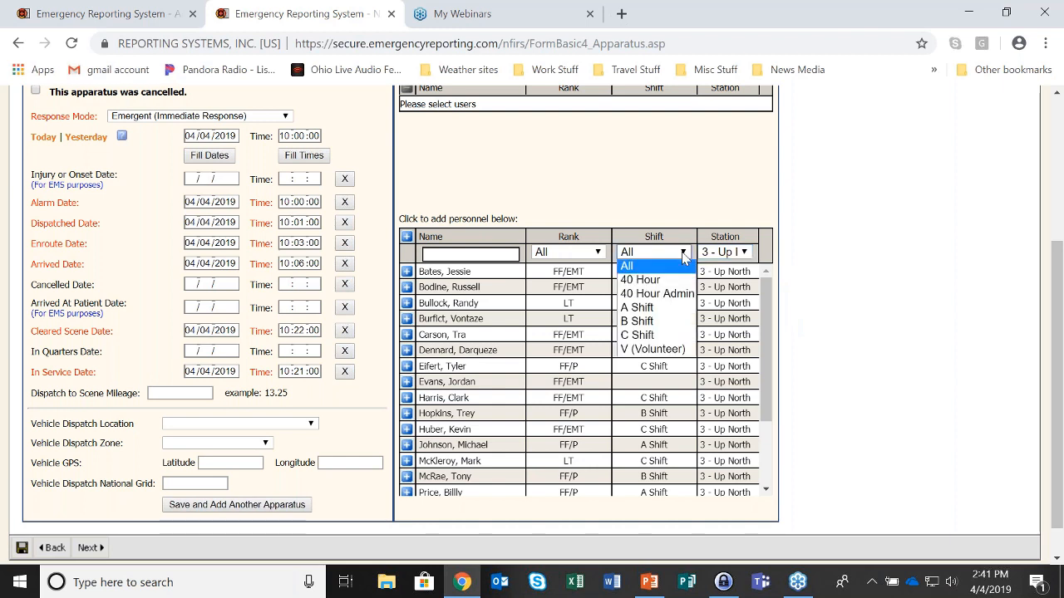
{"action": "left_click", "coordinate": [649, 335]}
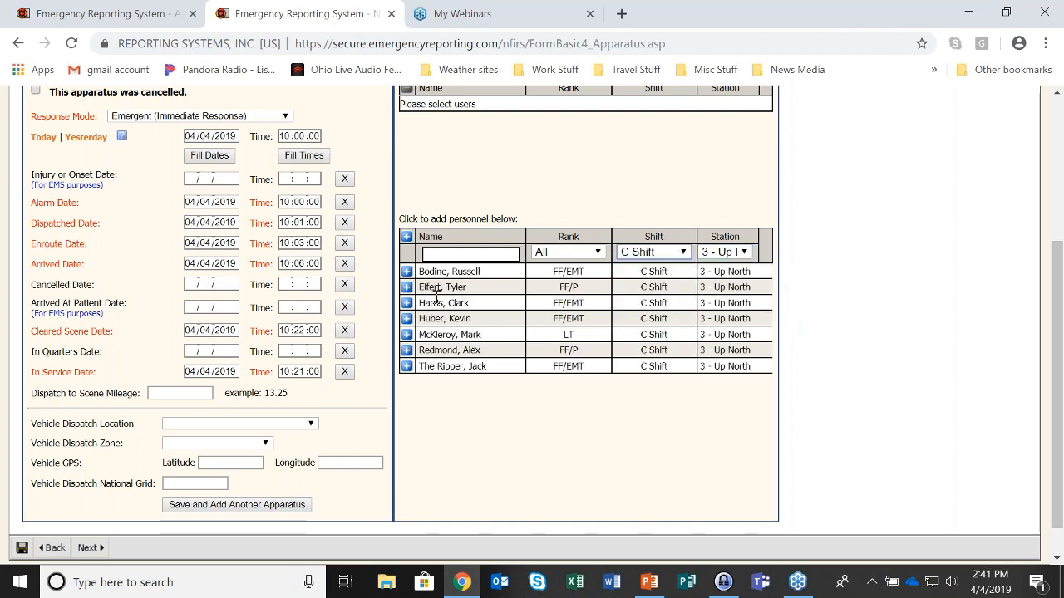
Add three C Shift members to the E-101 apparatus crew
{"action": "left_click", "coordinate": [407, 272]}
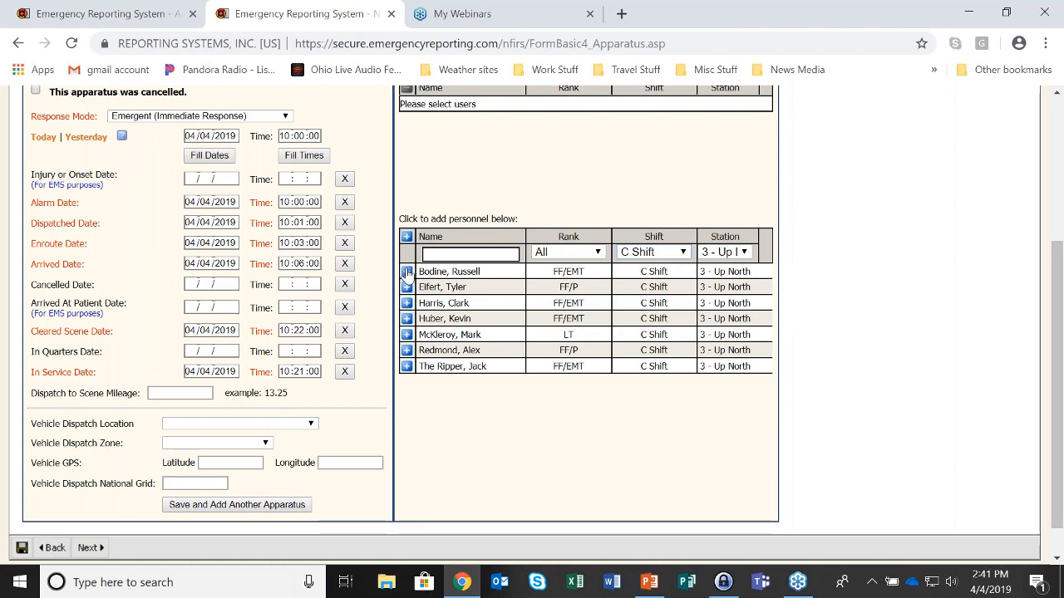
{"action": "left_click", "coordinate": [407, 318]}
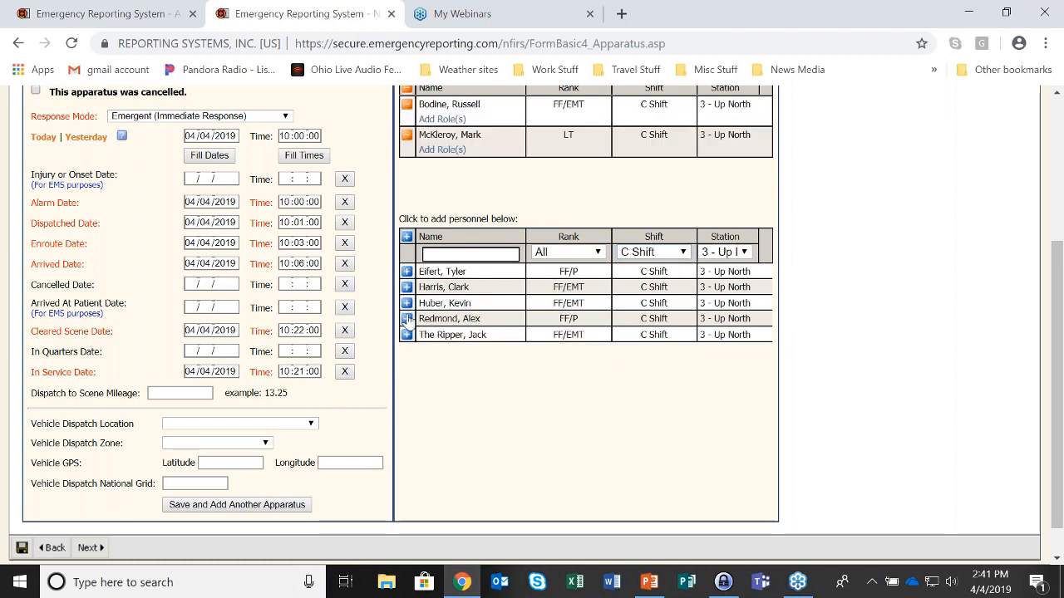
{"action": "left_click", "coordinate": [406, 287]}
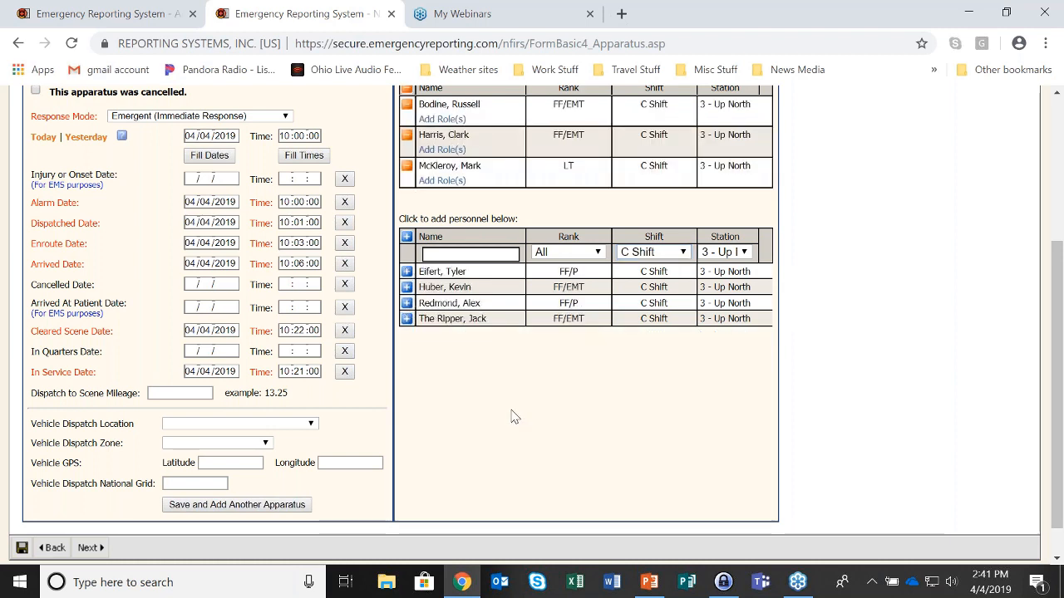
{"action": "scroll", "coordinate": [513, 416], "scroll_direction": "up", "scroll_amount": 1}
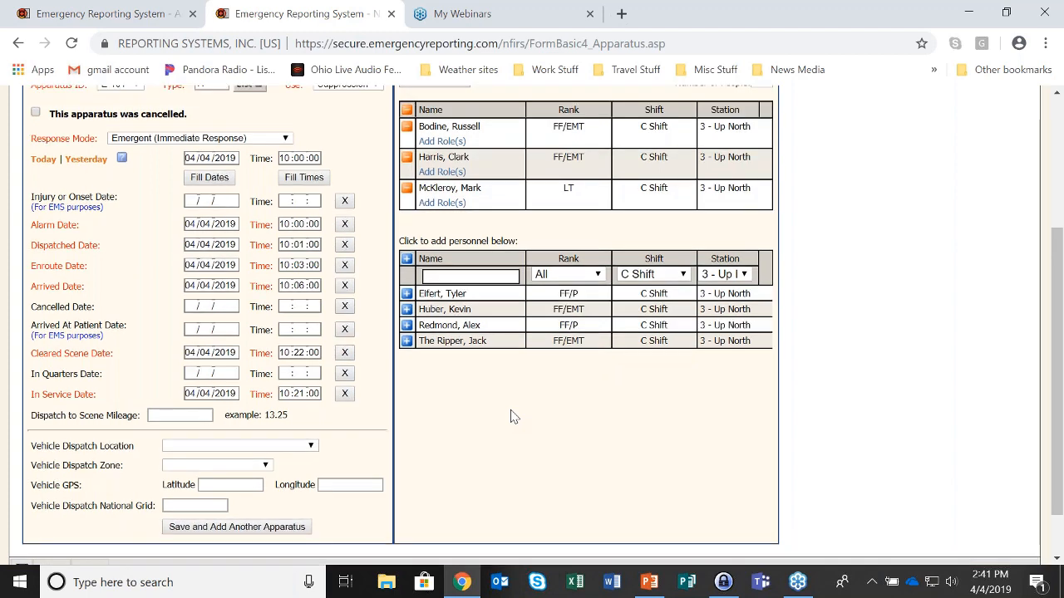
{"action": "scroll", "coordinate": [513, 417], "scroll_direction": "up", "scroll_amount": 1}
{"action": "scroll", "coordinate": [512, 417], "scroll_direction": "up", "scroll_amount": 1}
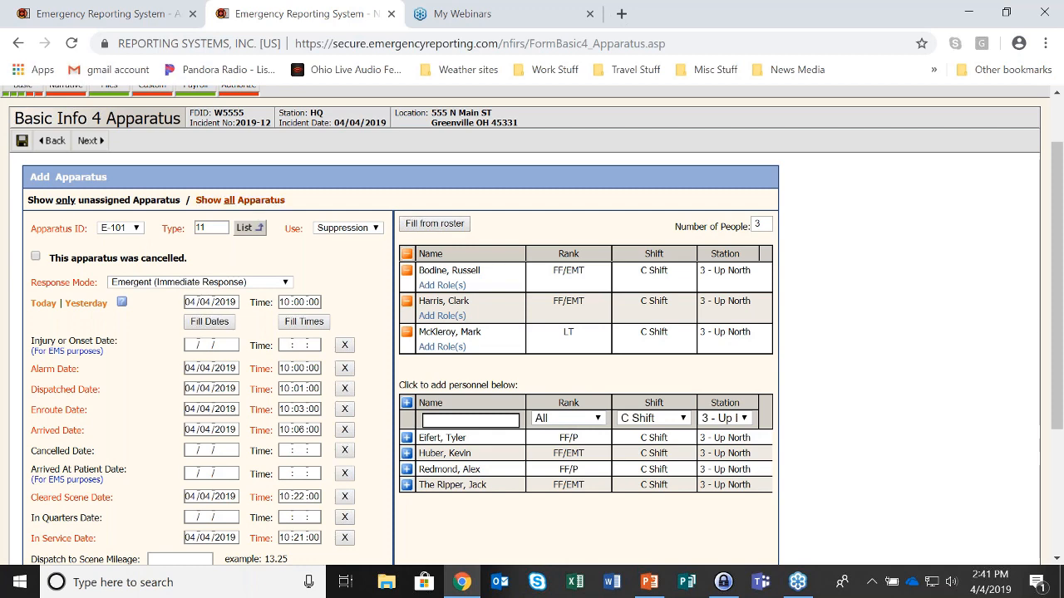
Save the apparatus, check authorization, and open the E-101 time error
{"action": "left_click", "coordinate": [91, 142]}
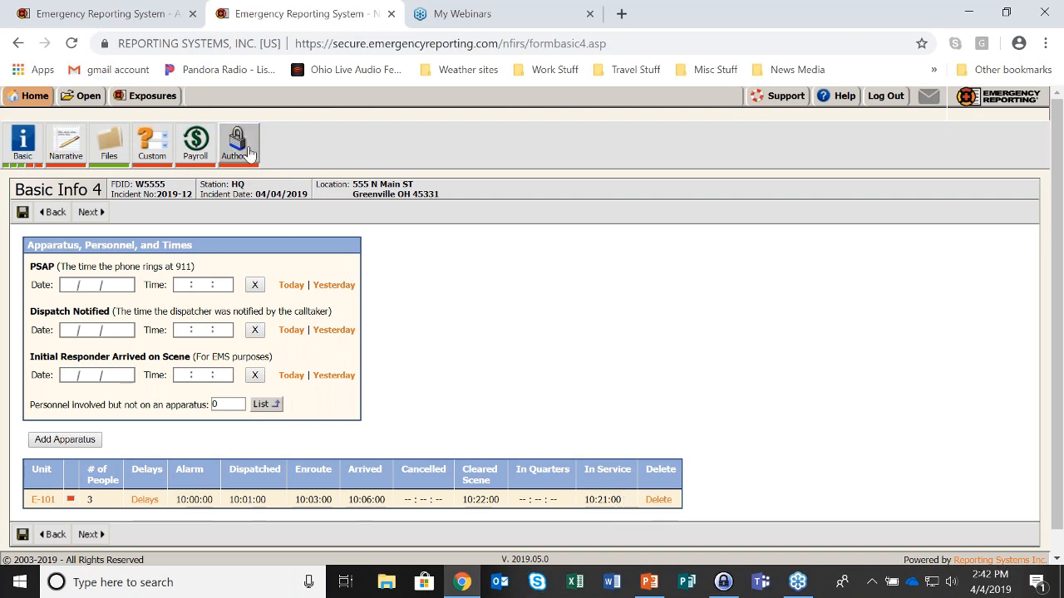
{"action": "left_click", "coordinate": [239, 143]}
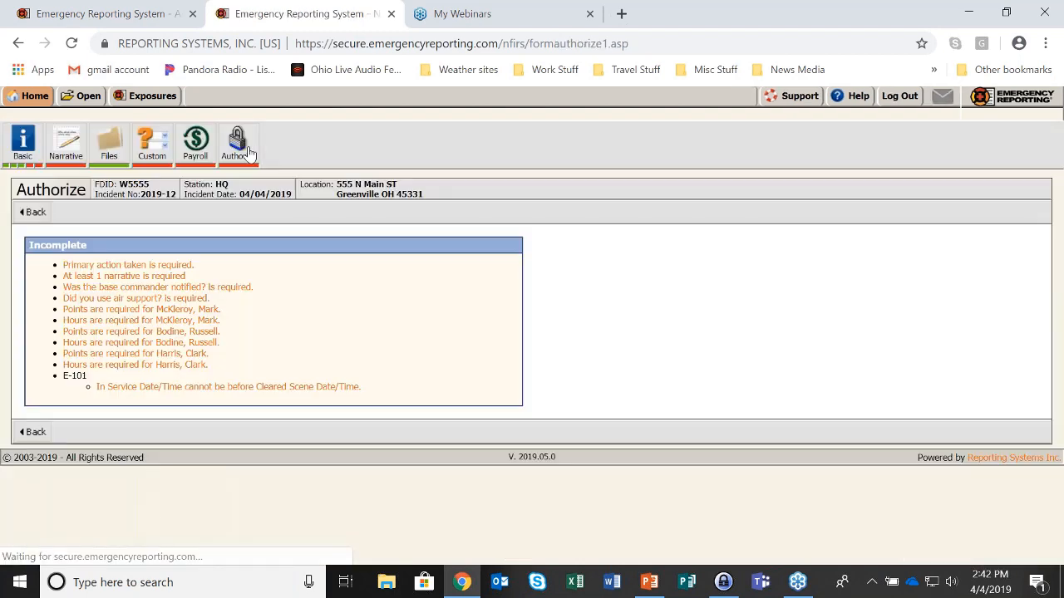
{"action": "left_click", "coordinate": [285, 394]}
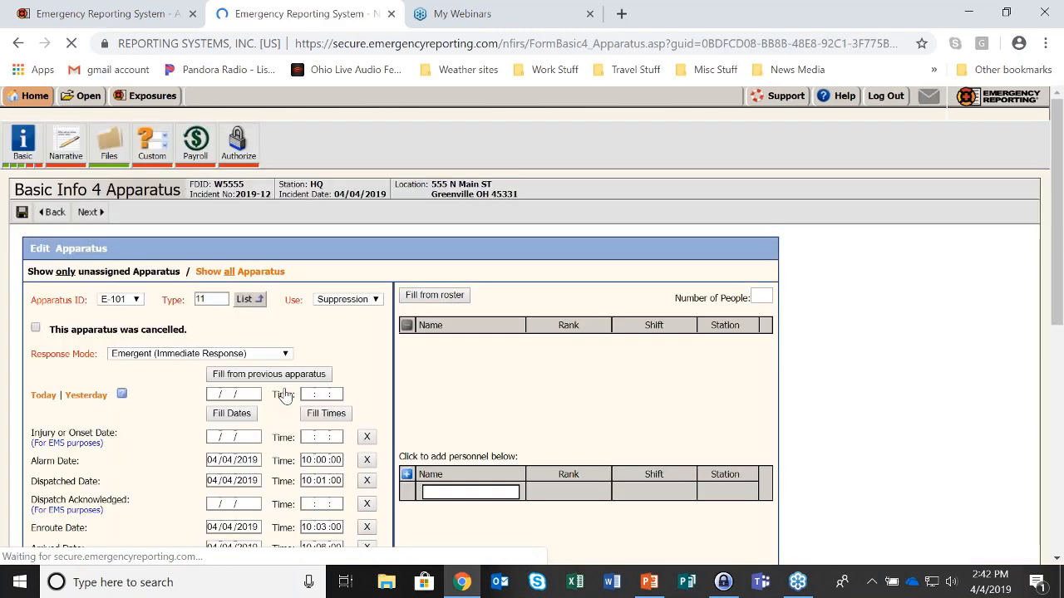
Change E-101's In Service minutes from 21 to 23 and save the apparatus
{"action": "scroll", "coordinate": [358, 388], "scroll_direction": "down", "scroll_amount": 2}
{"action": "double_click", "coordinate": [305, 465]}
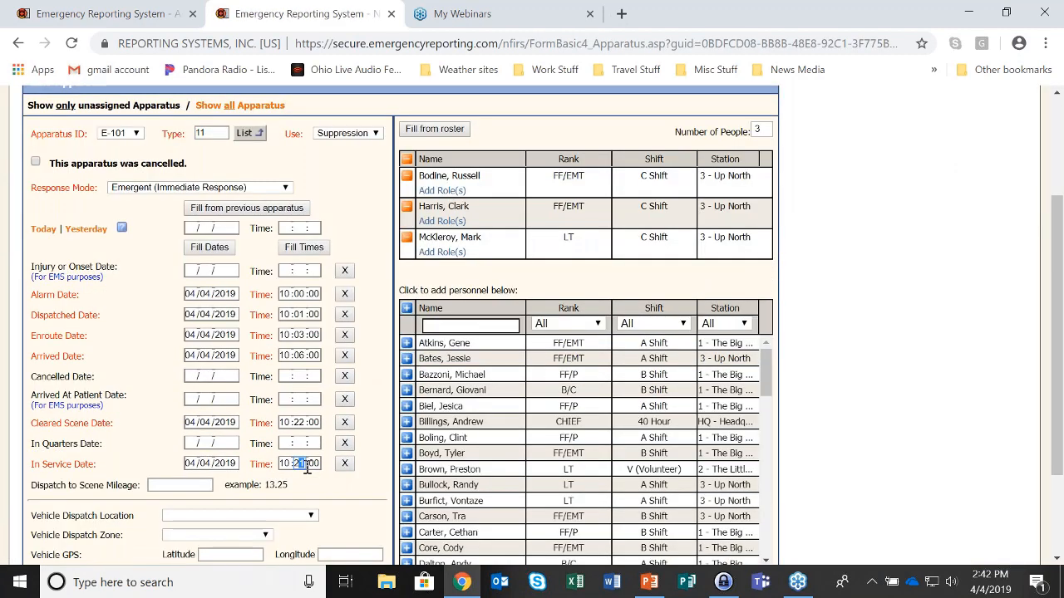
{"action": "type", "text": "23"}
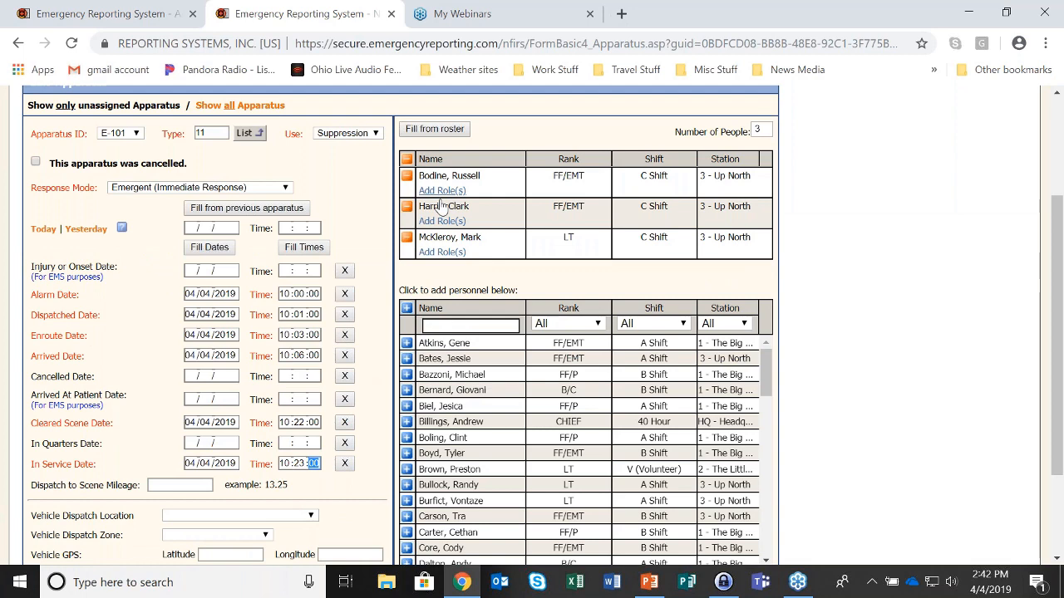
{"action": "scroll", "coordinate": [441, 207], "scroll_direction": "up", "scroll_amount": 1}
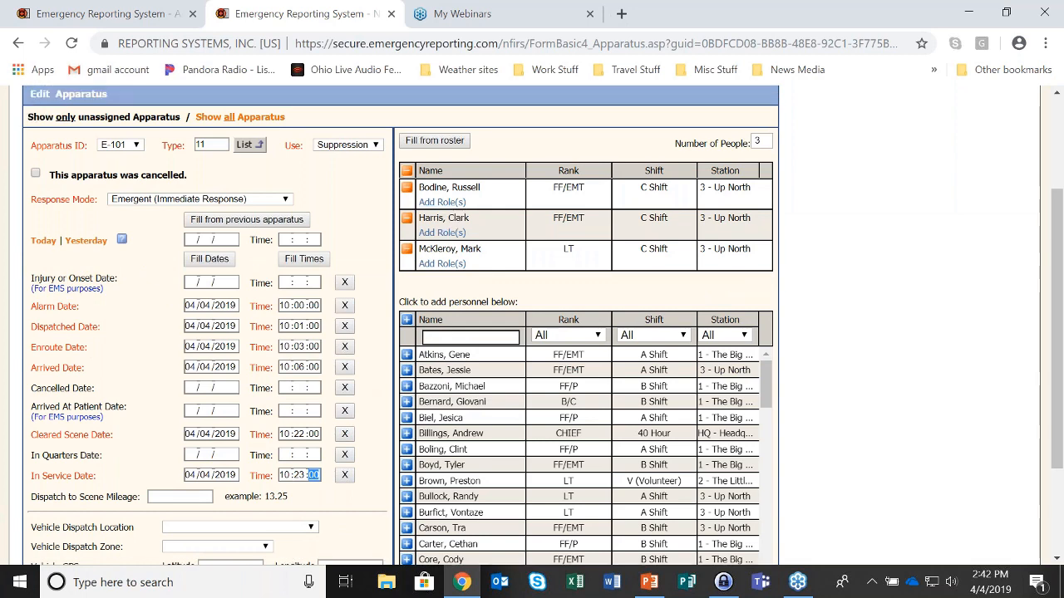
{"action": "scroll", "coordinate": [441, 206], "scroll_direction": "up", "scroll_amount": 2}
{"action": "left_click", "coordinate": [22, 212]}
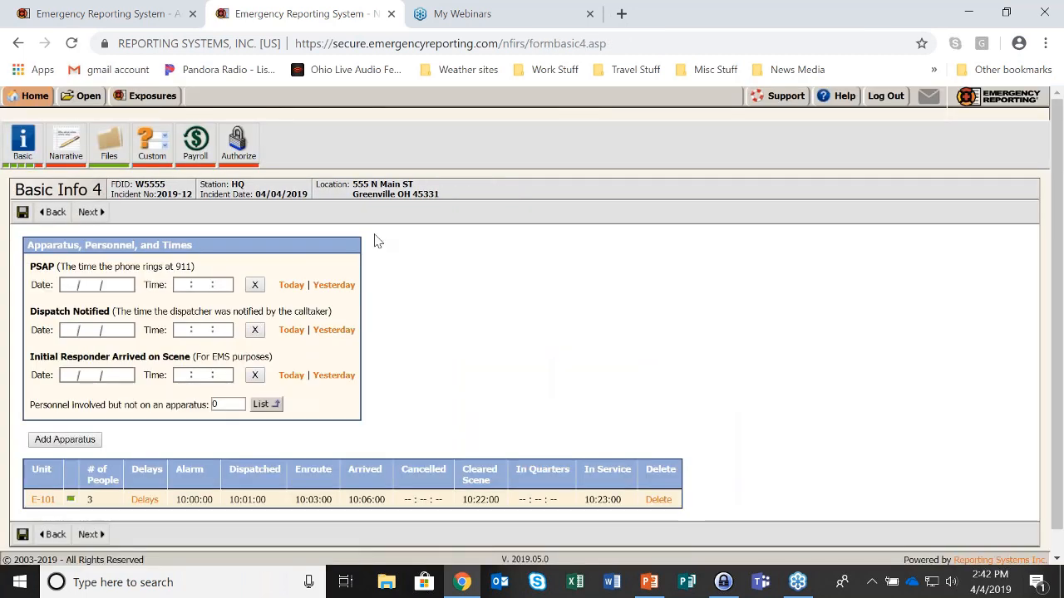
On Basic Info 5, choose 86 Investigate under Information, Investigation & Enforcement as primary action taken
{"action": "left_click", "coordinate": [93, 213]}
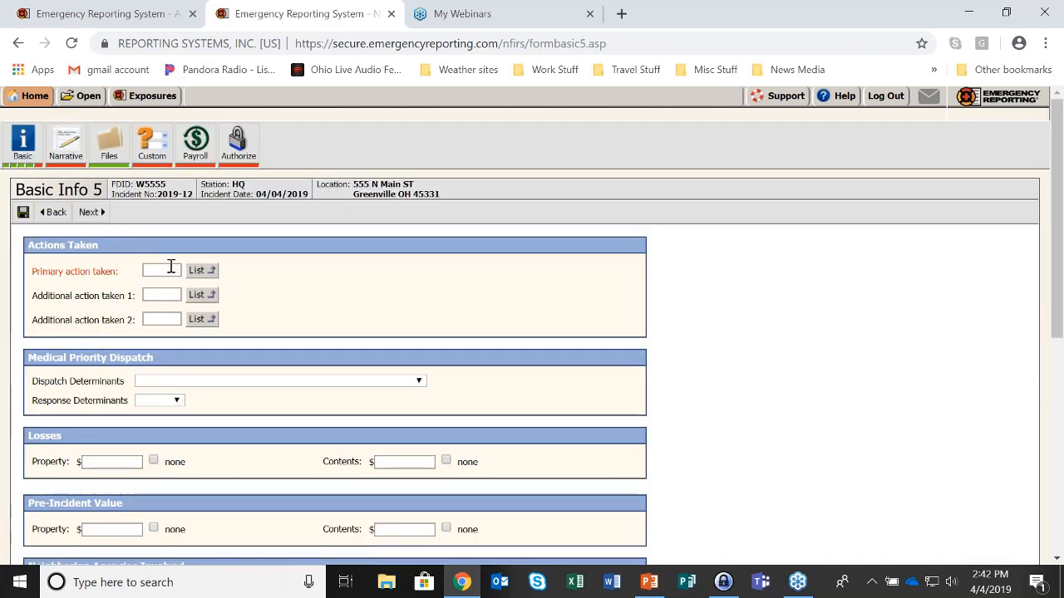
{"action": "left_click_drag", "start_coordinate": [34, 274], "coordinate": [123, 281]}
{"action": "left_click", "coordinate": [284, 292]}
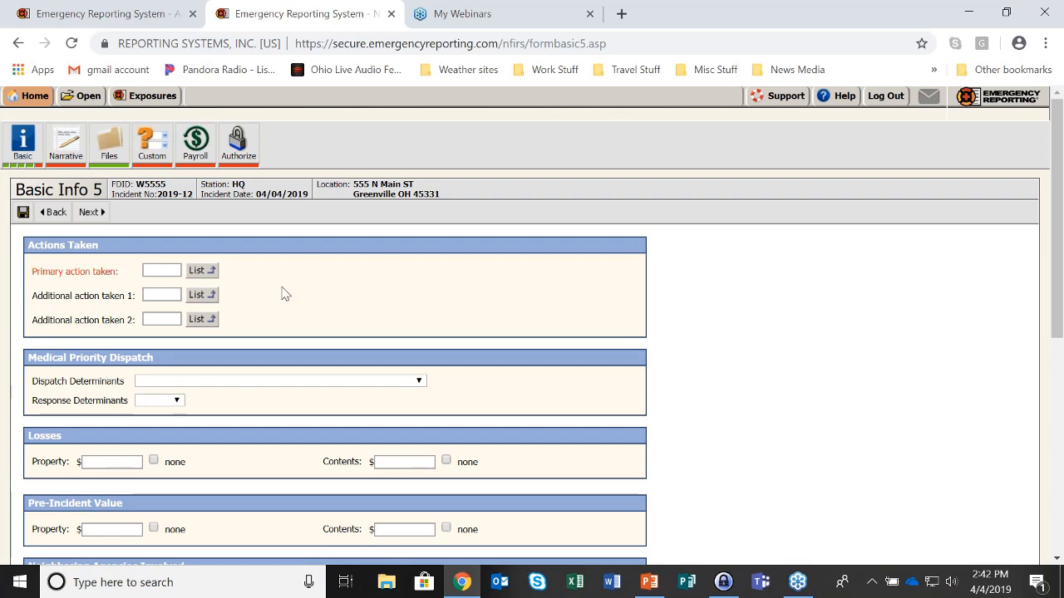
{"action": "left_click", "coordinate": [202, 271]}
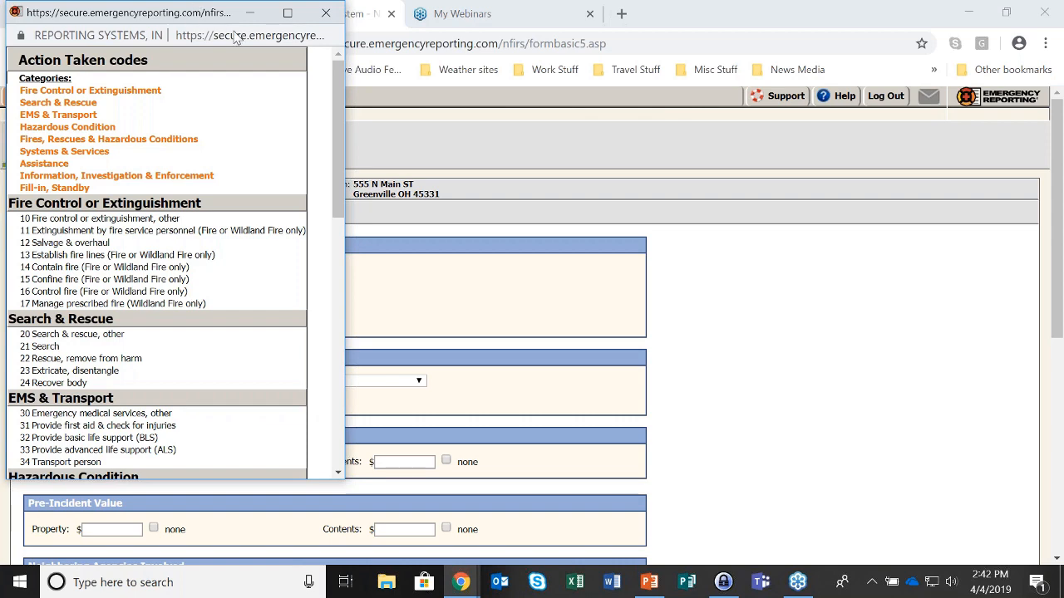
{"action": "left_click_drag", "start_coordinate": [233, 29], "coordinate": [539, 77]}
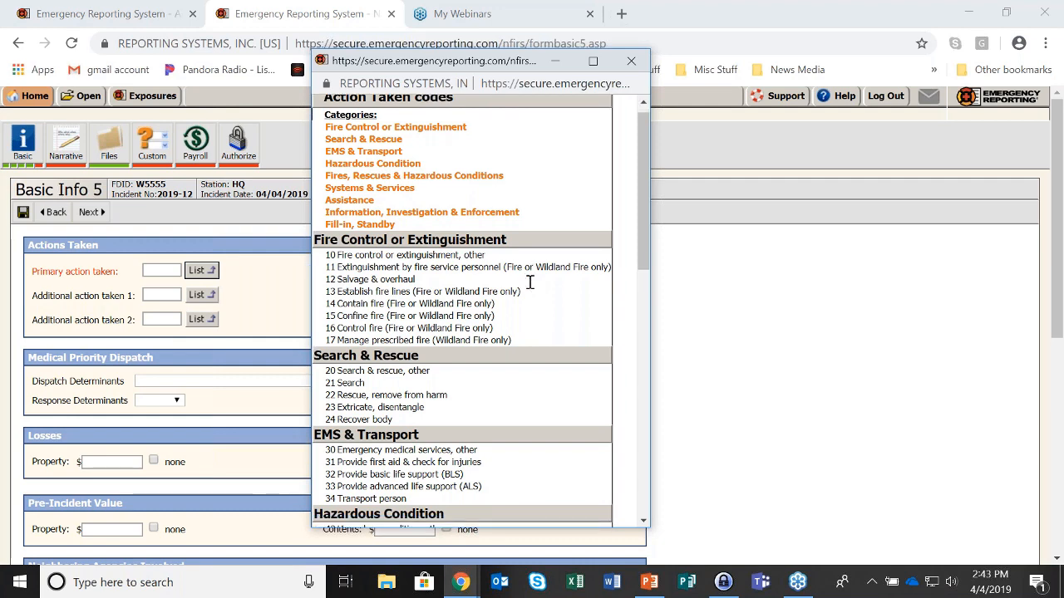
{"action": "scroll", "coordinate": [525, 290], "scroll_direction": "down", "scroll_amount": 3}
{"action": "scroll", "coordinate": [408, 276], "scroll_direction": "down", "scroll_amount": 3}
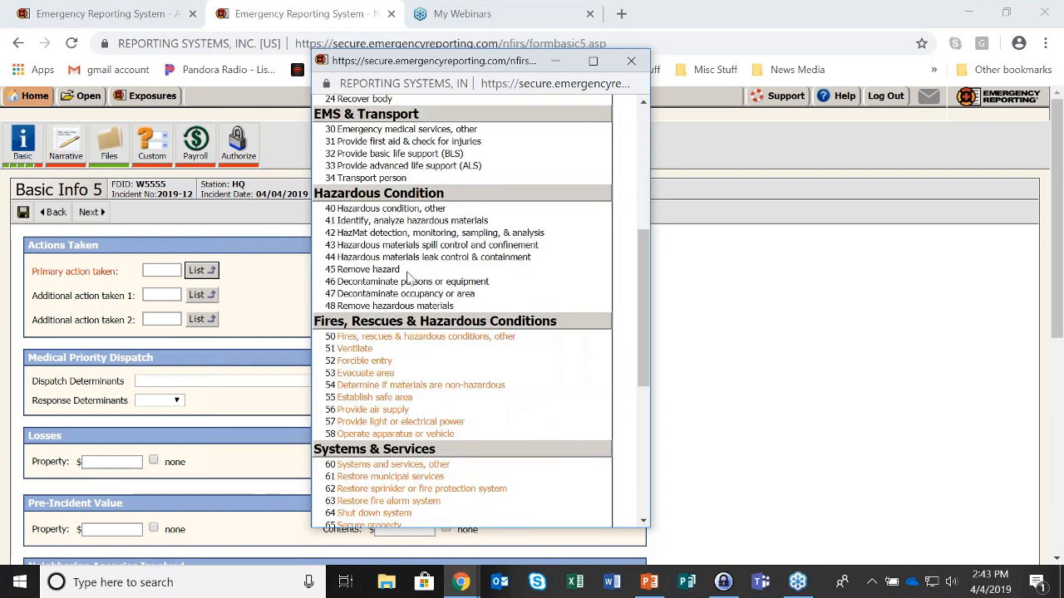
{"action": "scroll", "coordinate": [408, 277], "scroll_direction": "down", "scroll_amount": 5}
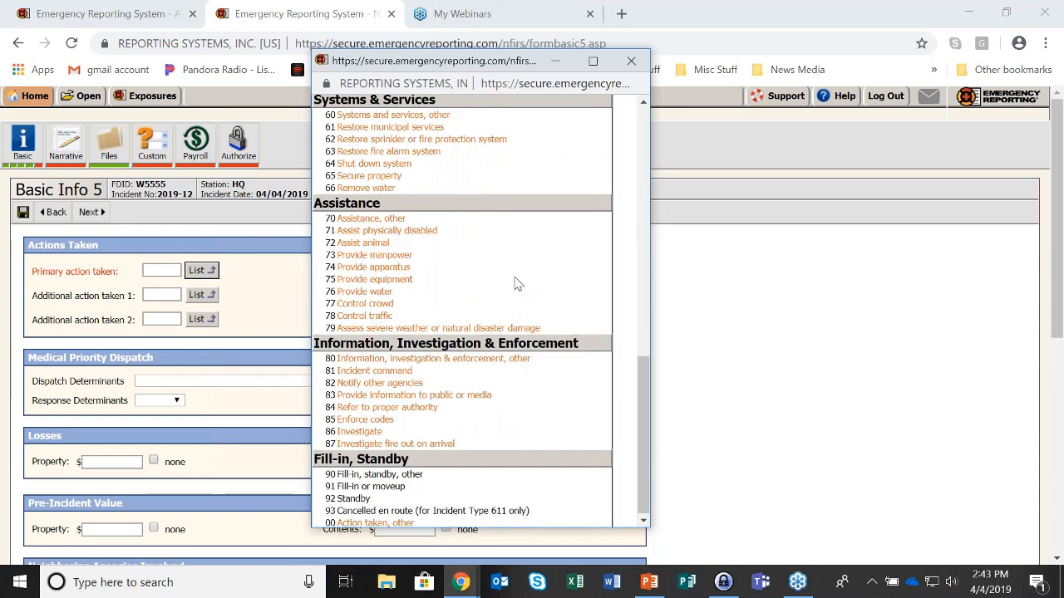
{"action": "scroll", "coordinate": [515, 282], "scroll_direction": "up", "scroll_amount": 6}
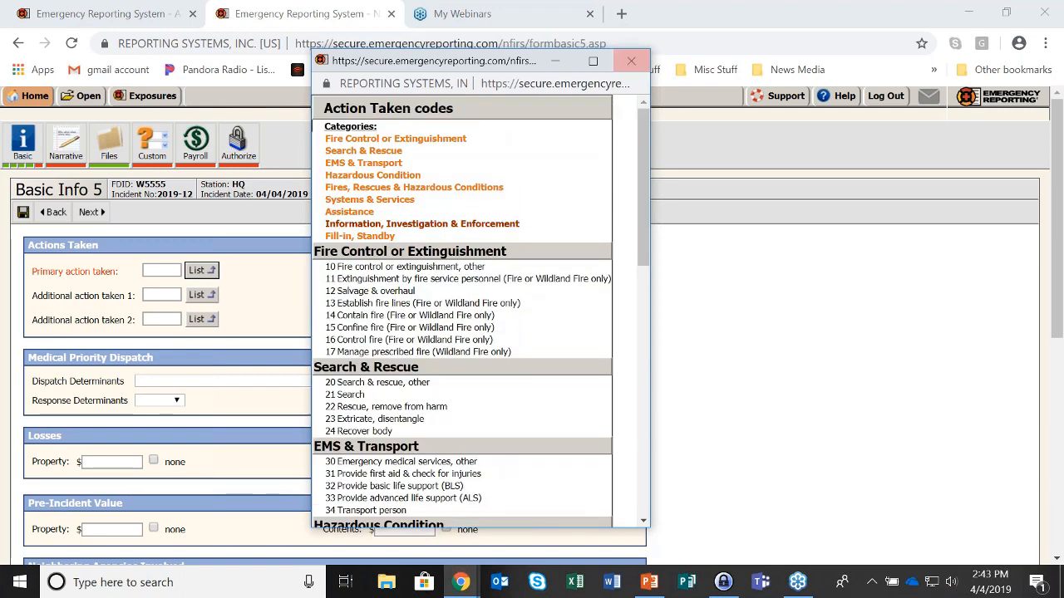
{"action": "left_click", "coordinate": [475, 225]}
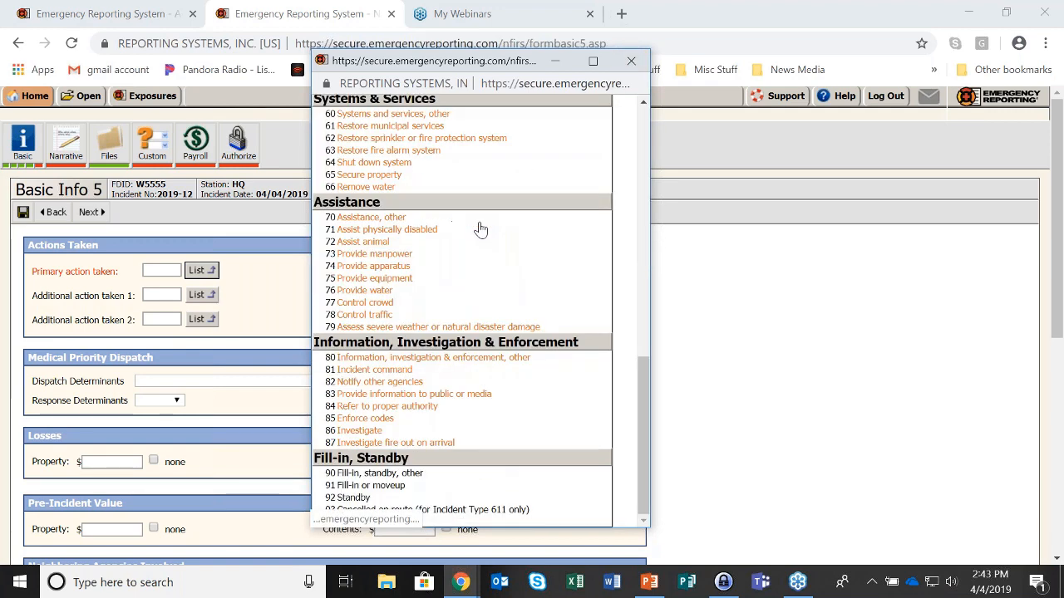
{"action": "left_click", "coordinate": [359, 430]}
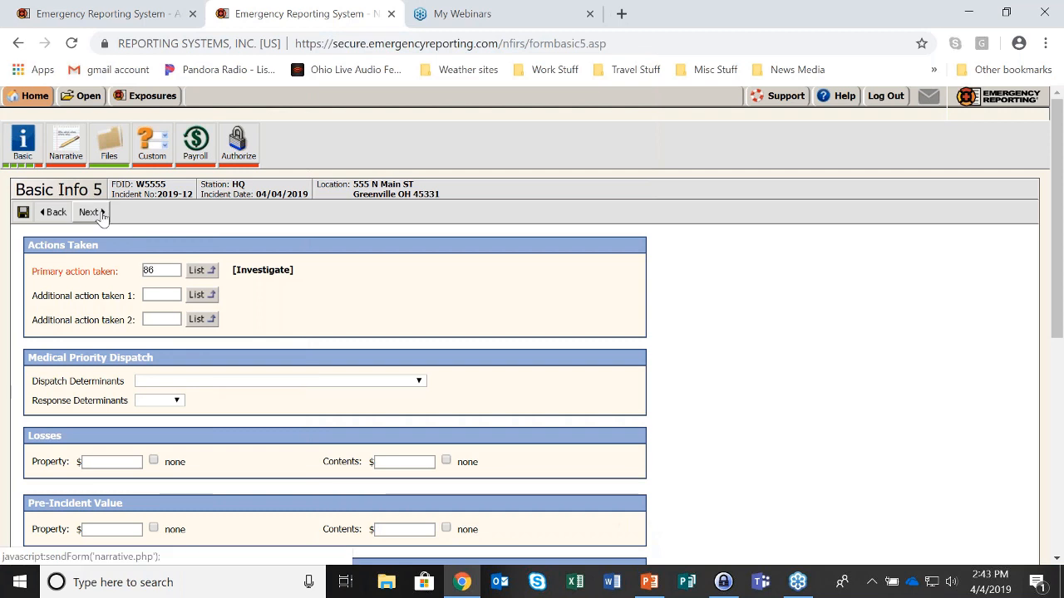
{"action": "left_click", "coordinate": [99, 213]}
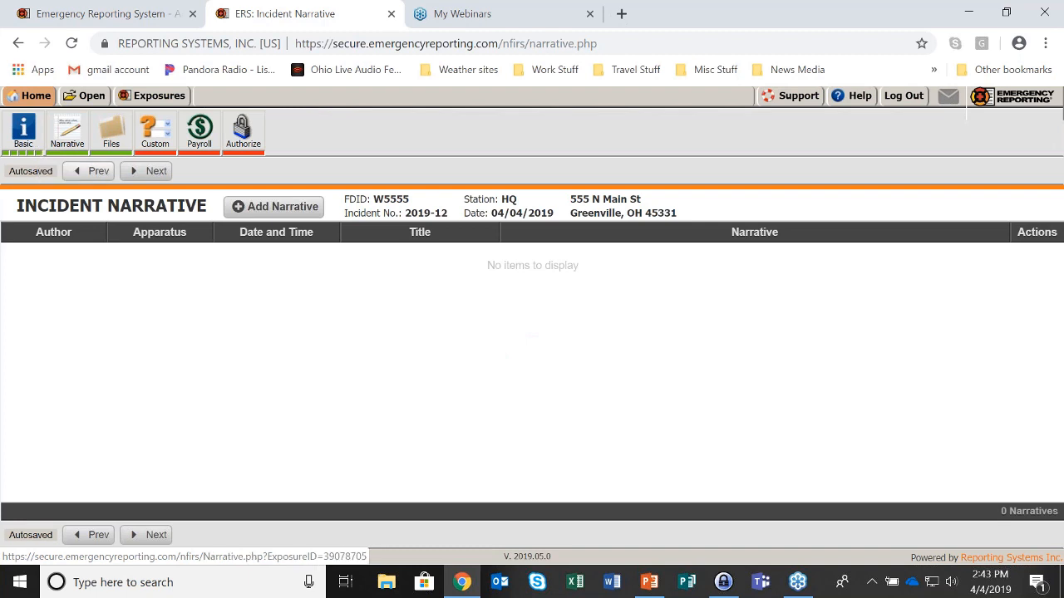
Create a narrative linked to apparatus E-101 with the text 'This is my narrative'
{"action": "left_click", "coordinate": [277, 209]}
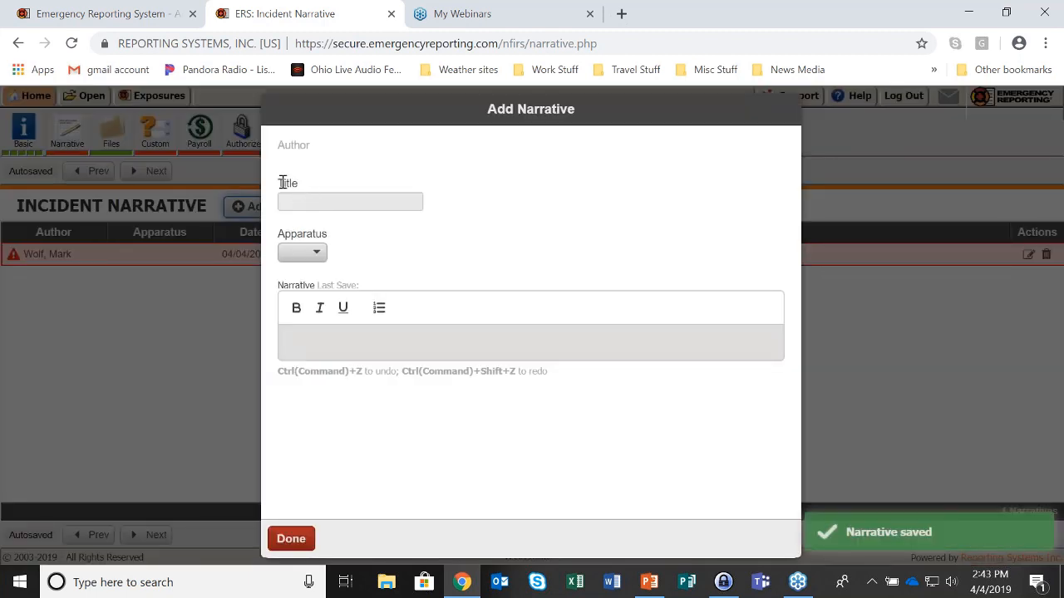
{"action": "left_click_drag", "start_coordinate": [282, 182], "coordinate": [310, 188]}
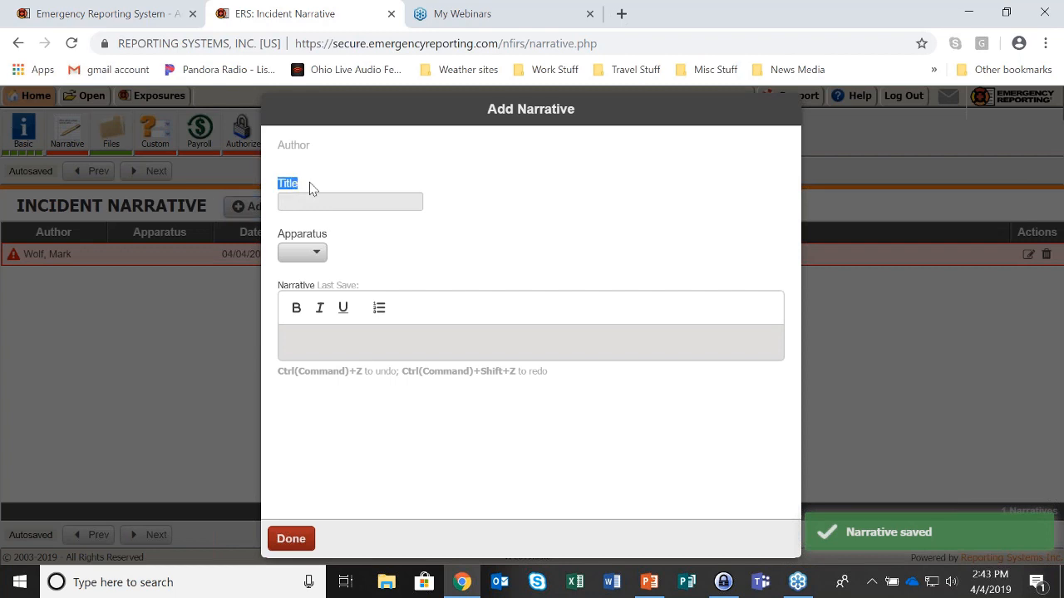
{"action": "left_click", "coordinate": [304, 254]}
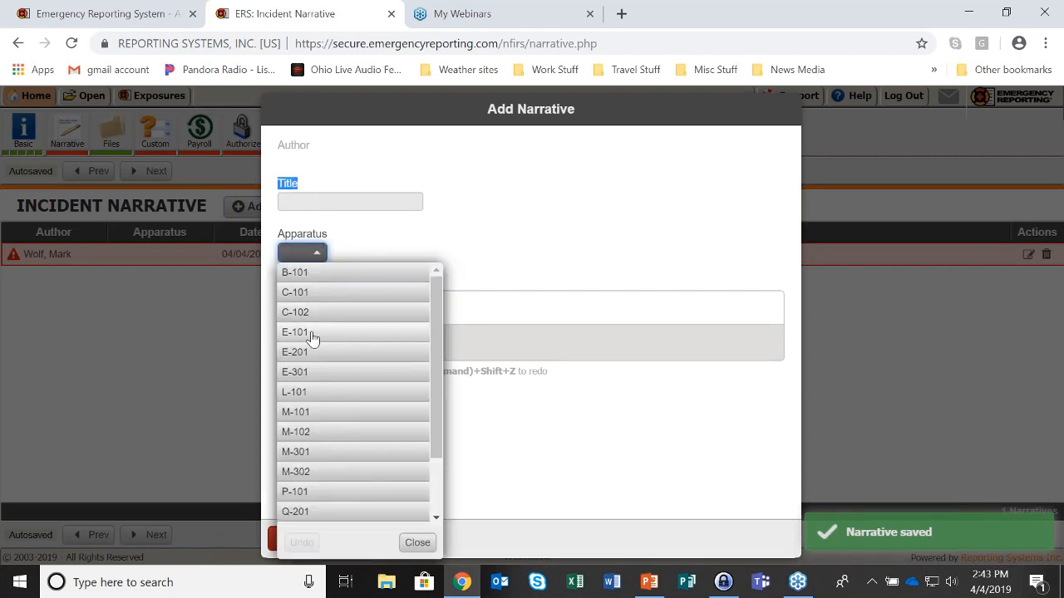
{"action": "left_click", "coordinate": [312, 334]}
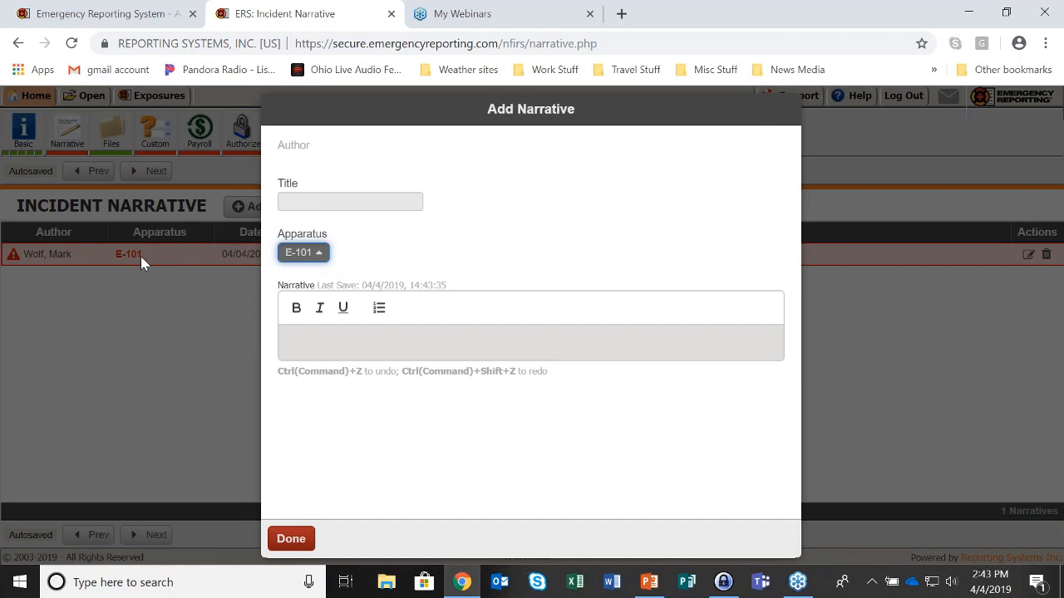
{"action": "left_click", "coordinate": [316, 342]}
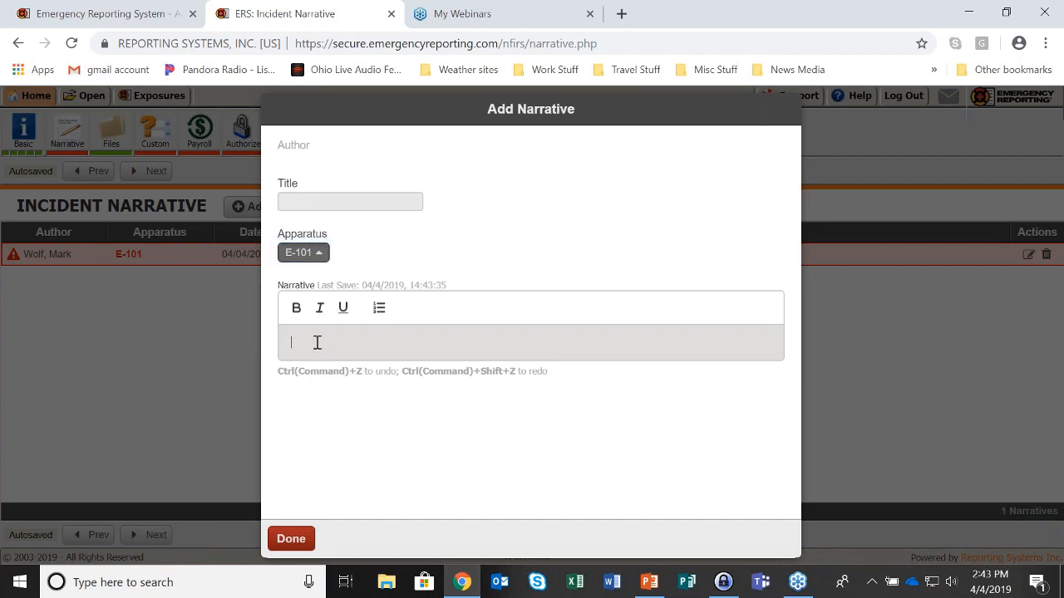
{"action": "type", "text": "This is my narrative.........................."}
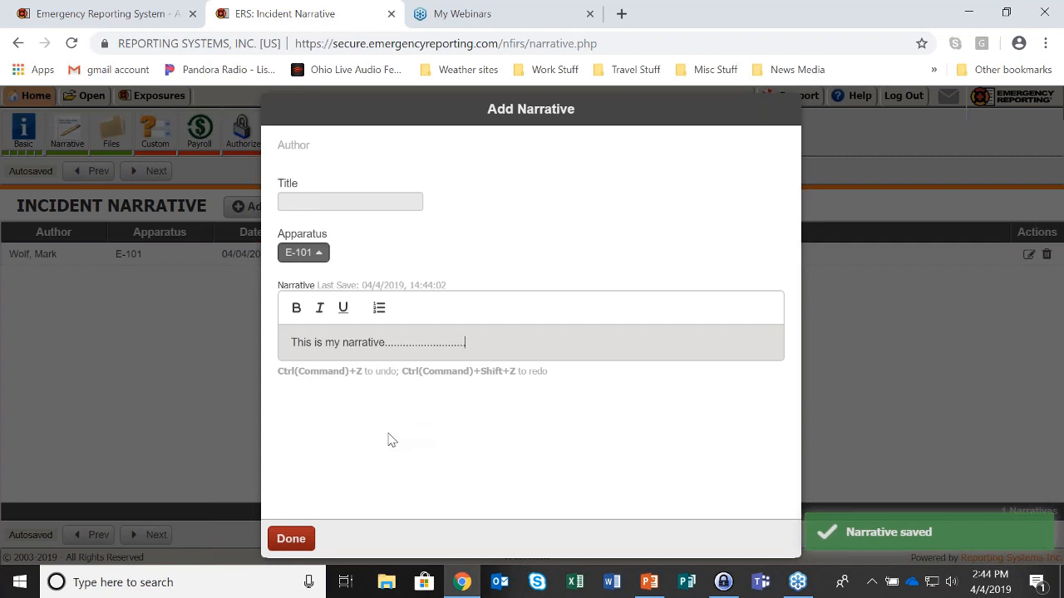
{"action": "left_click", "coordinate": [291, 539]}
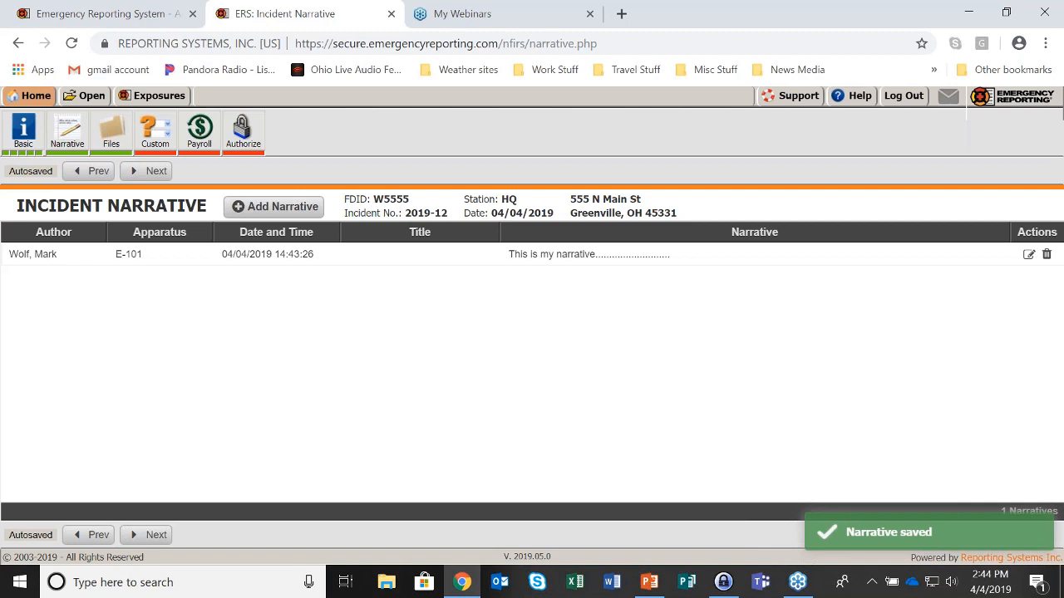
Add a narrative titled 'Test Call' for apparatus C-102 reading 'narrative goes here'
{"action": "left_click", "coordinate": [317, 206]}
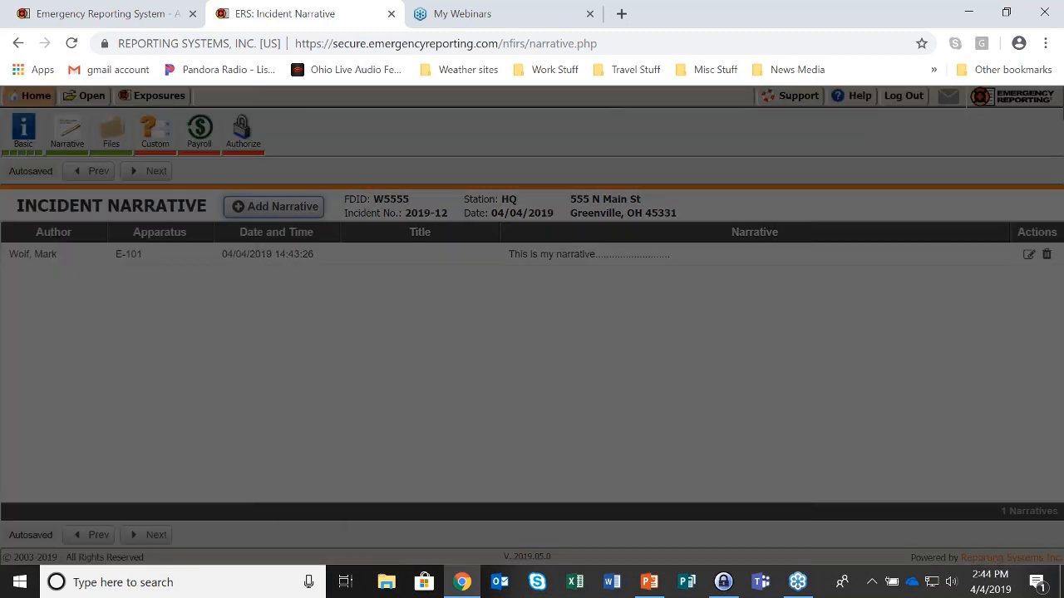
{"action": "left_click", "coordinate": [316, 203]}
{"action": "type", "text": "T"}
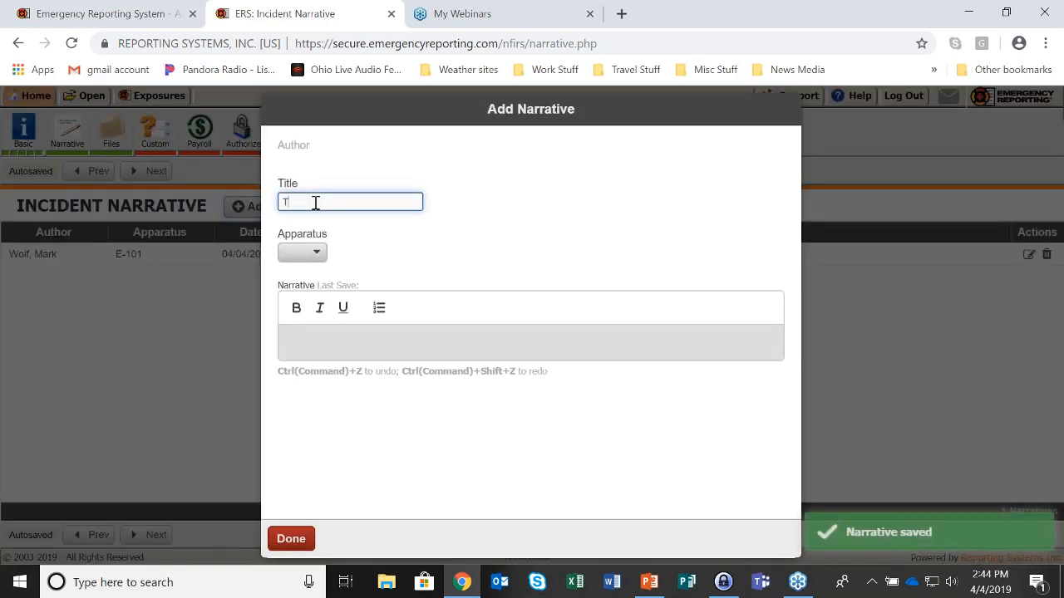
{"action": "type", "text": "est Call"}
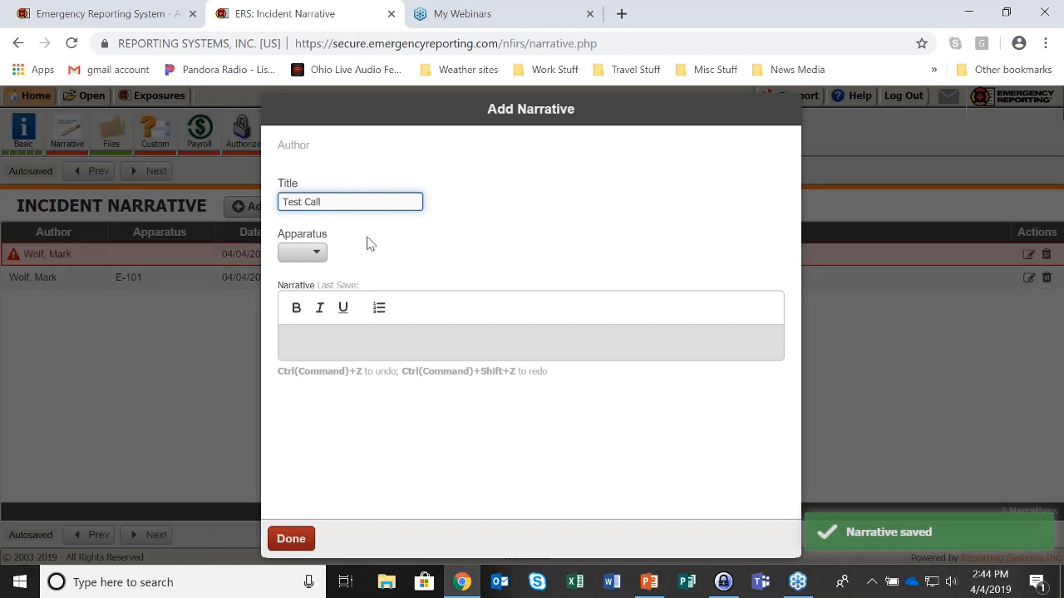
{"action": "left_click", "coordinate": [314, 254]}
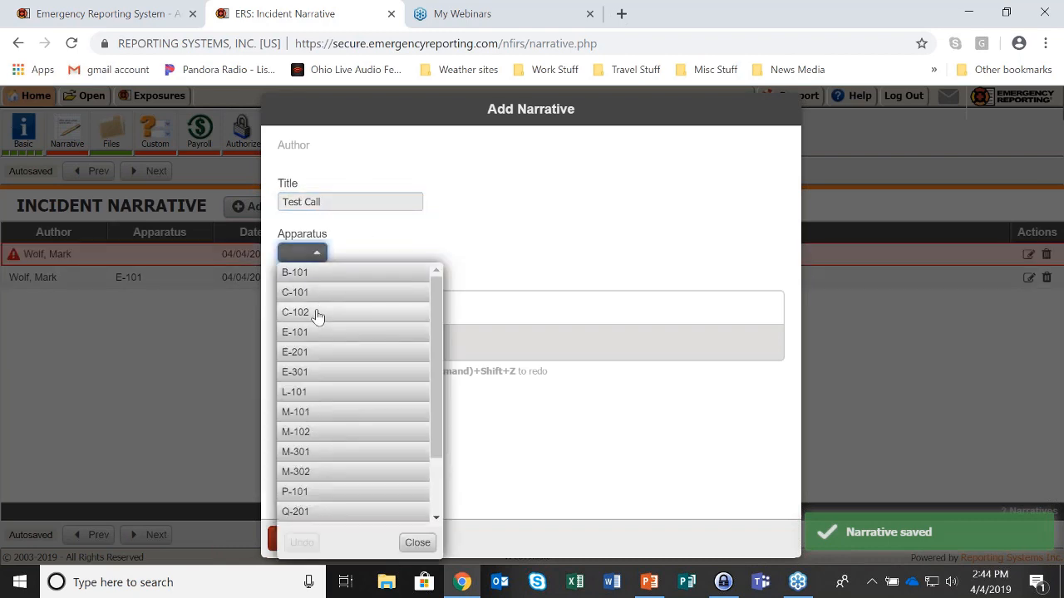
{"action": "left_click", "coordinate": [316, 313]}
{"action": "left_click", "coordinate": [308, 341]}
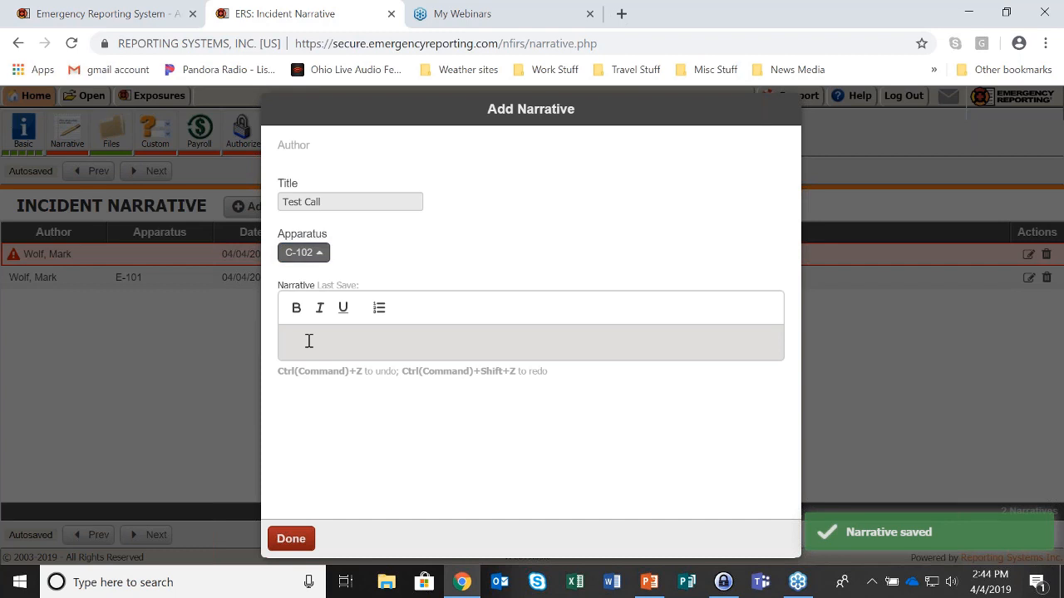
{"action": "type", "text": "narrati"}
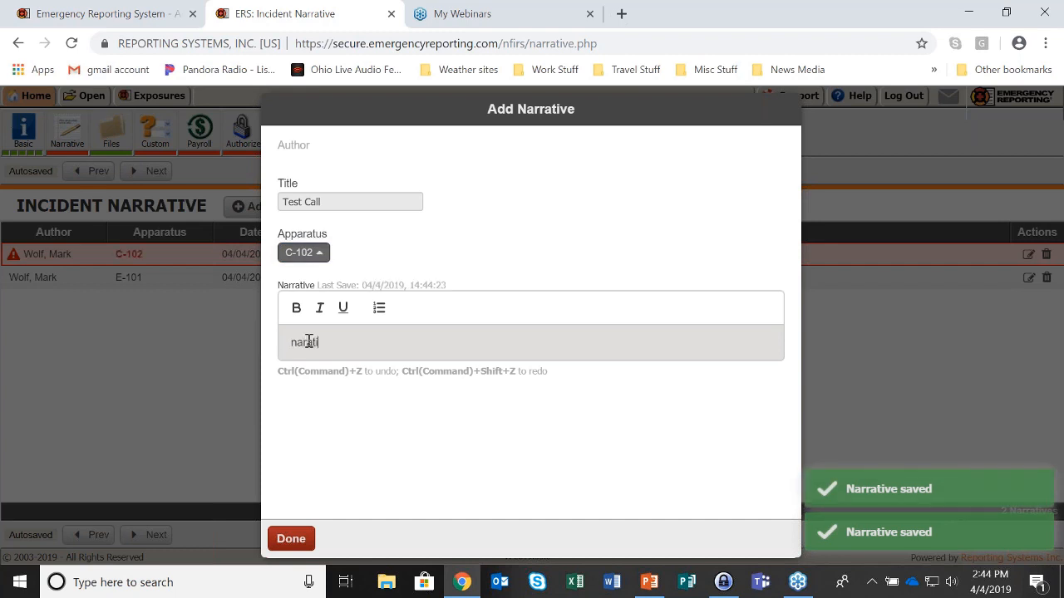
{"action": "type", "text": "ve g"}
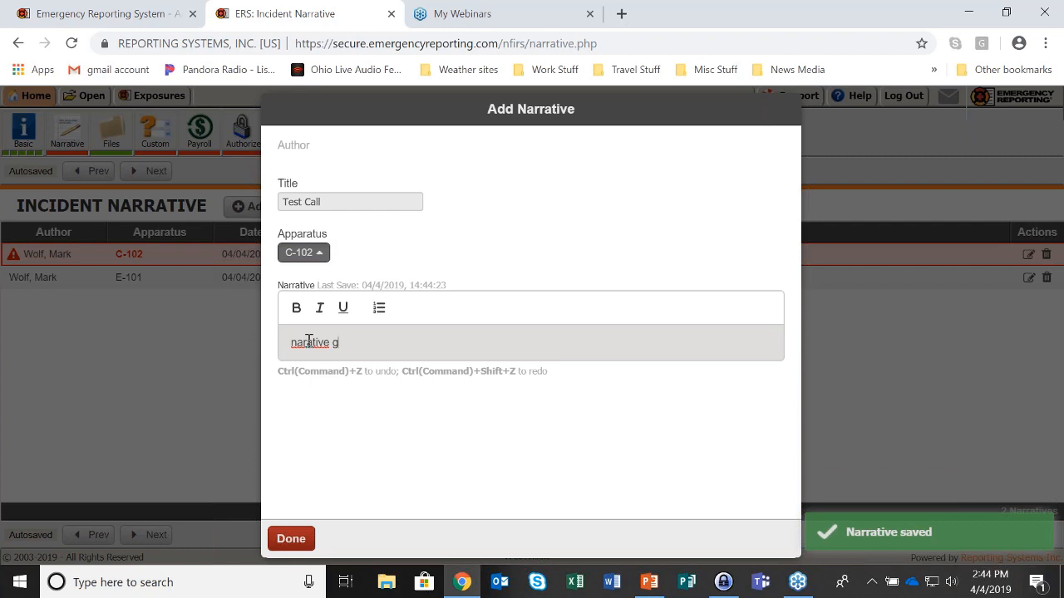
{"action": "type", "text": "oes here"}
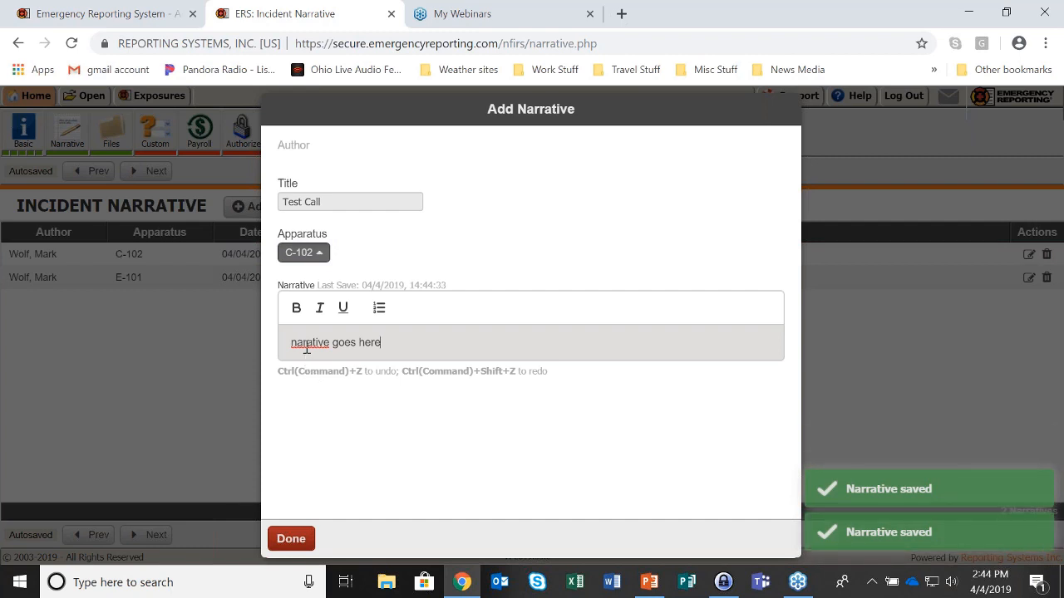
{"action": "type", "text": "r"}
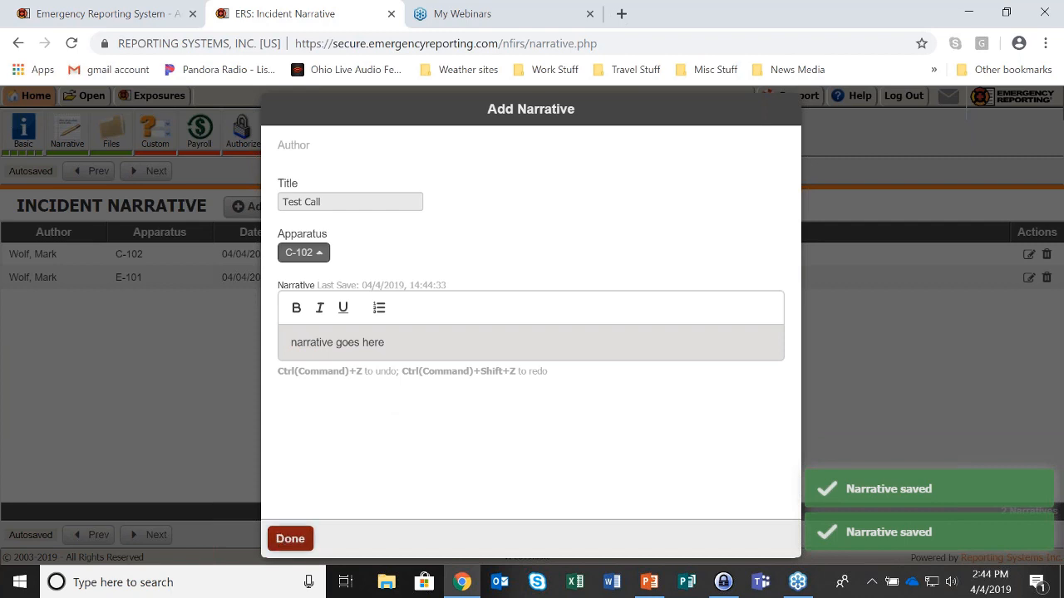
{"action": "left_click", "coordinate": [290, 538]}
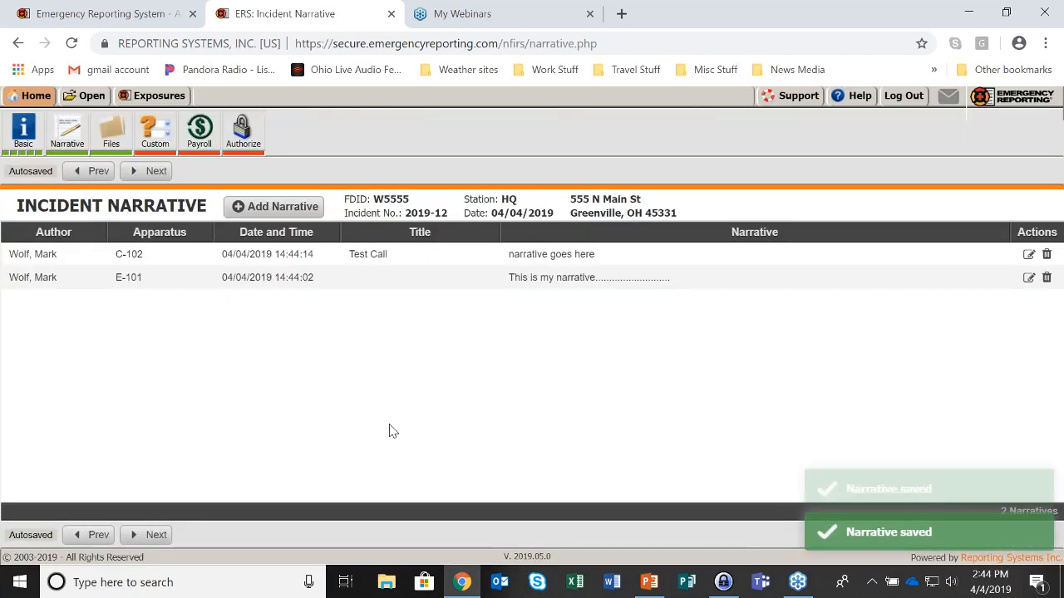
Go to the incident's Files section and browse the upload dialog to Documents > Demo Documents
{"action": "left_click", "coordinate": [149, 173]}
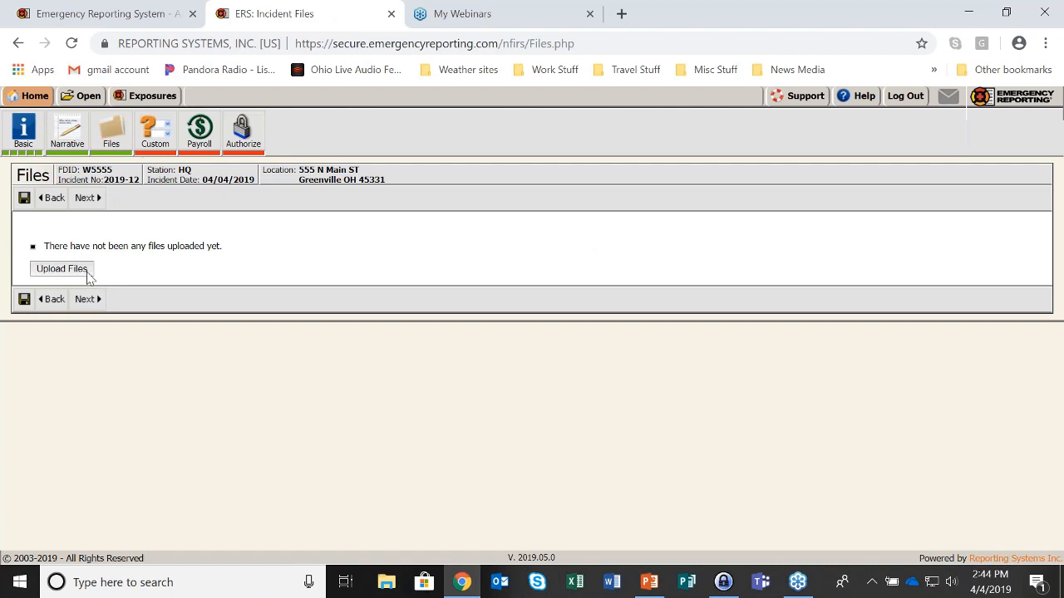
{"action": "left_click", "coordinate": [61, 268]}
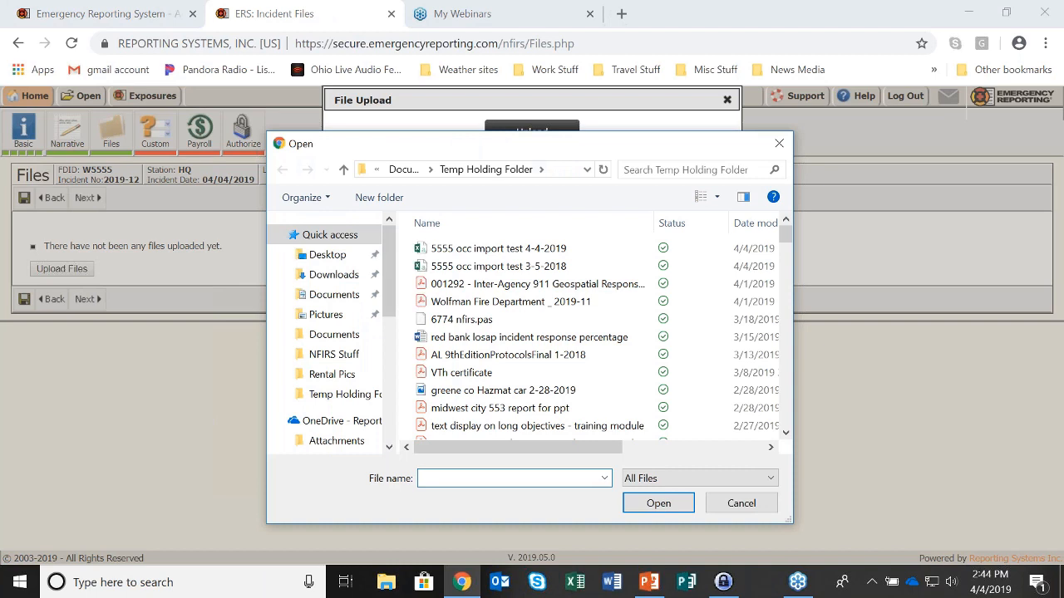
{"action": "scroll", "coordinate": [295, 416], "scroll_direction": "down", "scroll_amount": 1}
{"action": "left_click", "coordinate": [284, 408]}
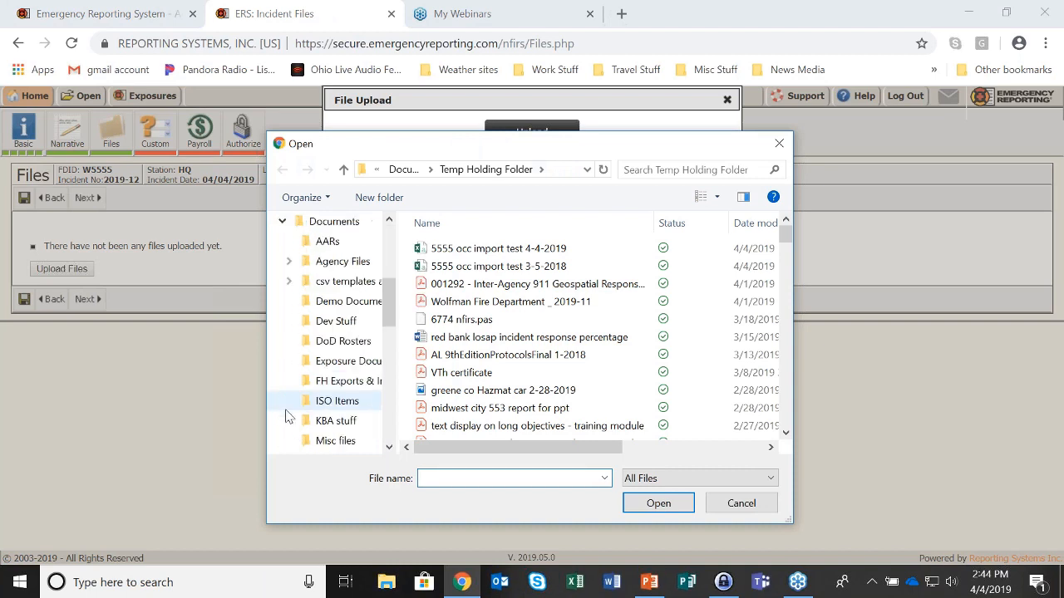
{"action": "left_click", "coordinate": [337, 304]}
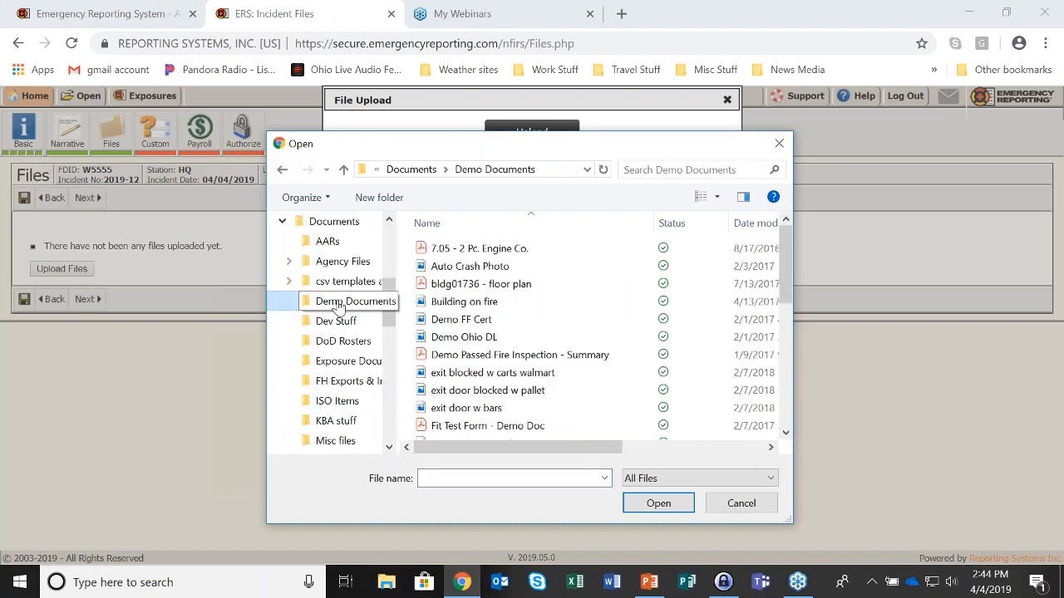
Select the nine files, including Auto Crash Photo, exit door photos, floor plans and Incident, and upload them
{"action": "left_click", "coordinate": [462, 267]}
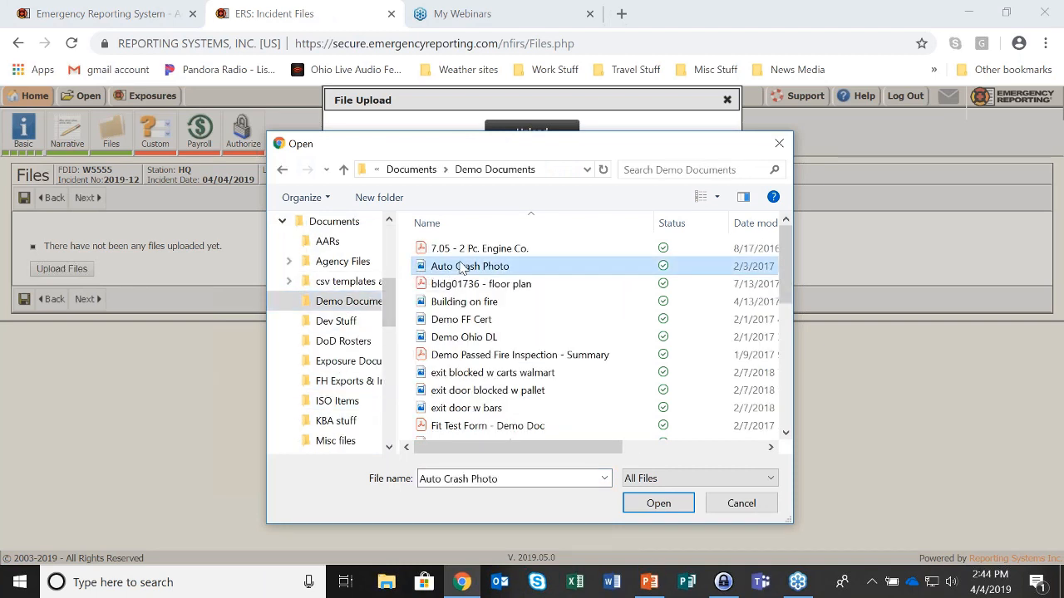
{"action": "left_click", "coordinate": [482, 374], "text": "ctrl"}
{"action": "left_click", "coordinate": [482, 390], "text": "ctrl"}
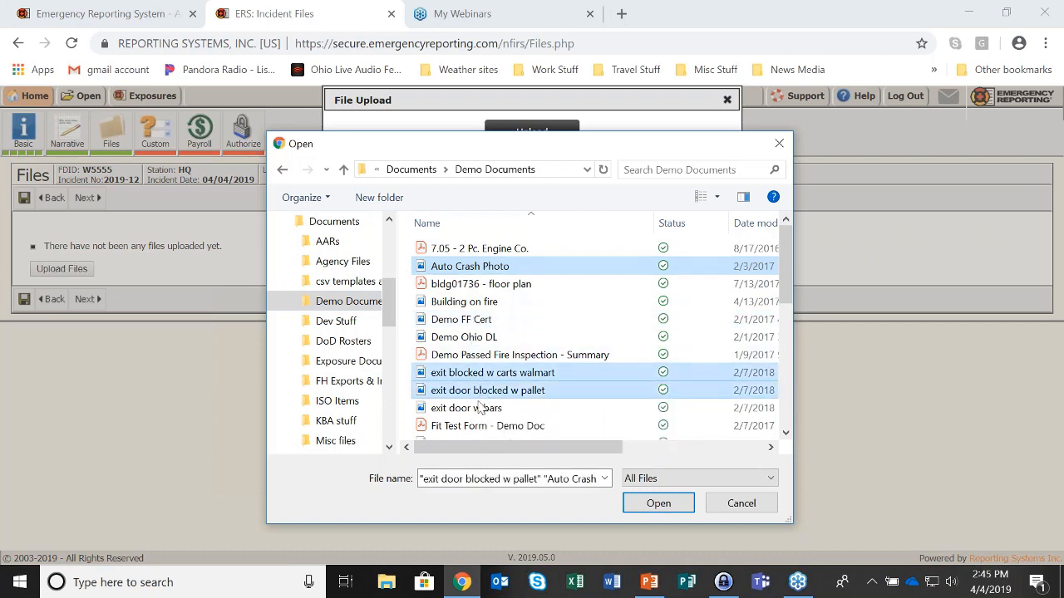
{"action": "left_click", "coordinate": [482, 408], "text": "ctrl"}
{"action": "left_click_drag", "start_coordinate": [787, 258], "coordinate": [795, 319]}
{"action": "left_click", "coordinate": [482, 289], "text": "ctrl"}
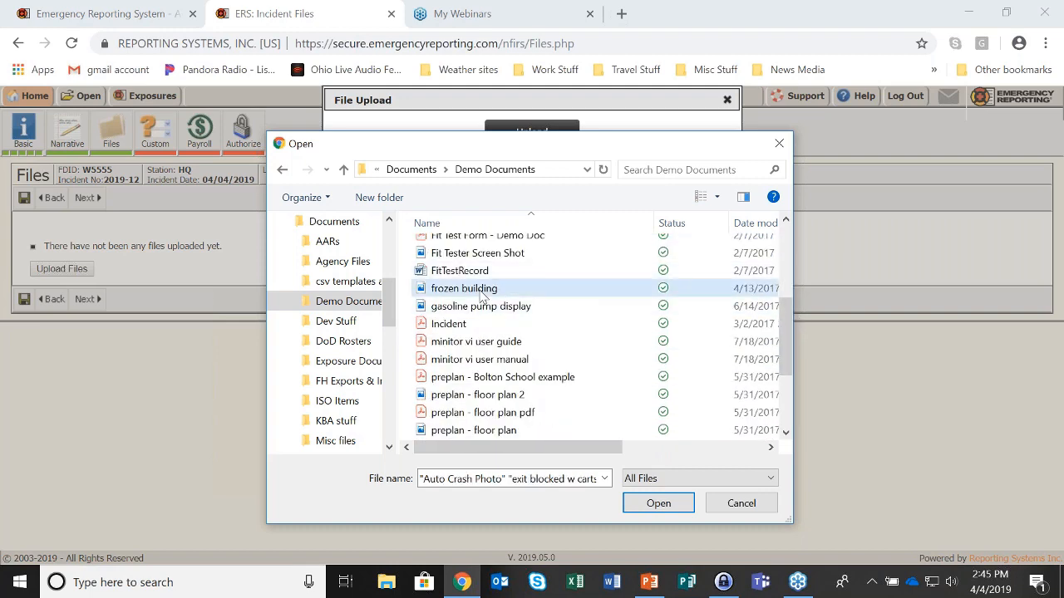
{"action": "left_click", "coordinate": [486, 306], "text": "ctrl"}
{"action": "left_click", "coordinate": [482, 395], "text": "ctrl"}
{"action": "left_click", "coordinate": [482, 430], "text": "ctrl"}
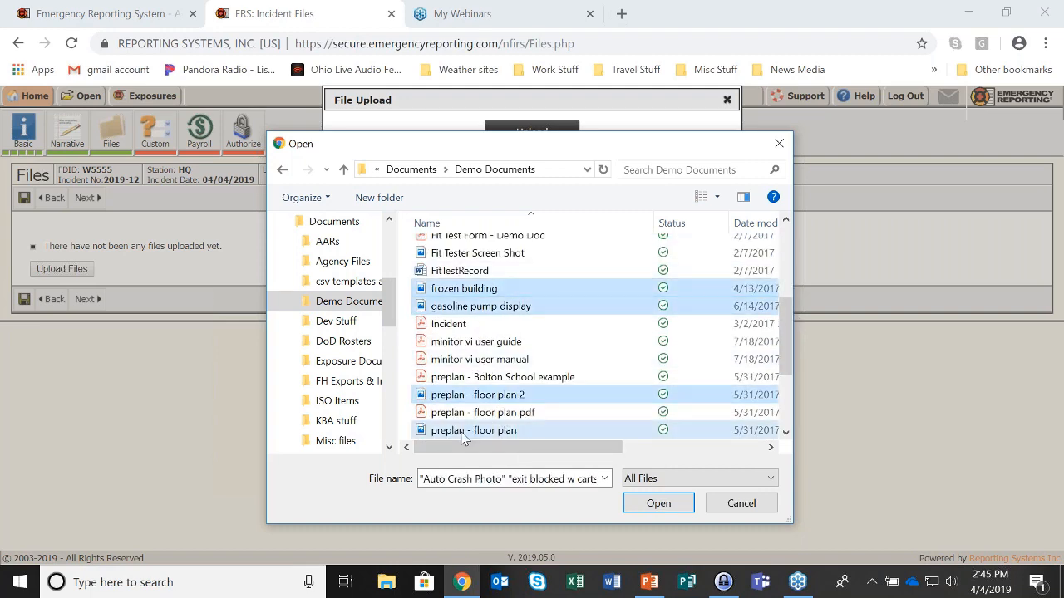
{"action": "left_click", "coordinate": [449, 324], "text": "ctrl"}
{"action": "left_click", "coordinate": [658, 503]}
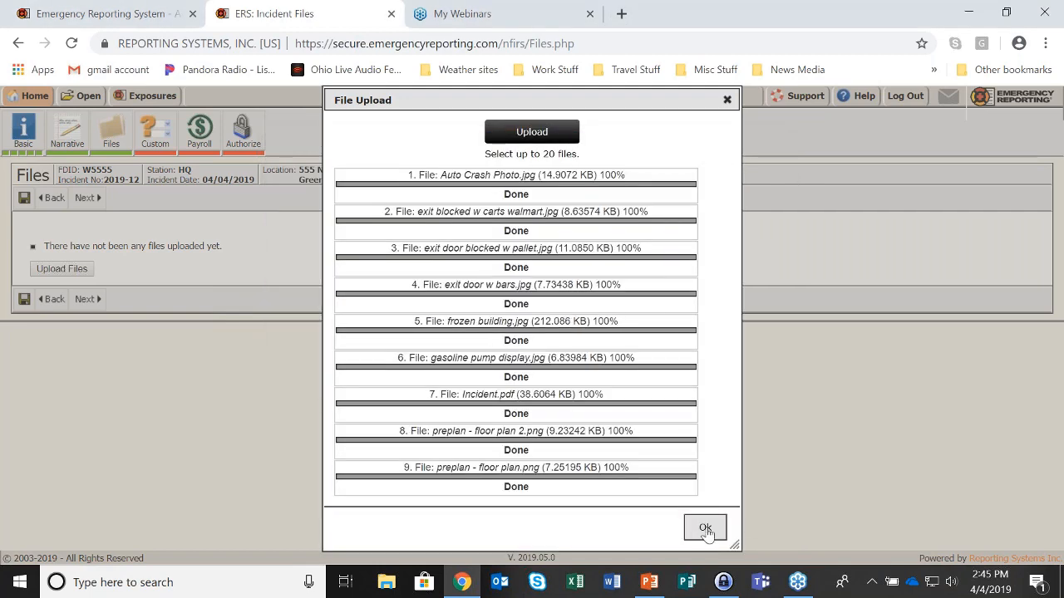
{"action": "left_click", "coordinate": [705, 528]}
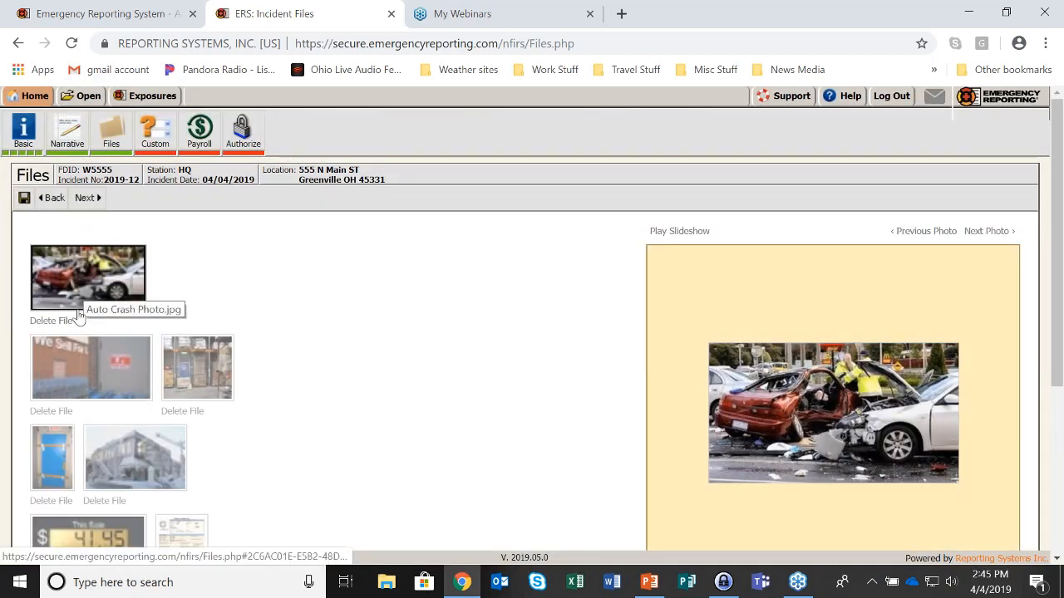
Preview frozen building.jpg on incident 2019-12's Files page, view it enlarged, then close the zoom
{"action": "scroll", "coordinate": [68, 370], "scroll_direction": "down", "scroll_amount": 2}
{"action": "scroll", "coordinate": [68, 370], "scroll_direction": "down", "scroll_amount": 2}
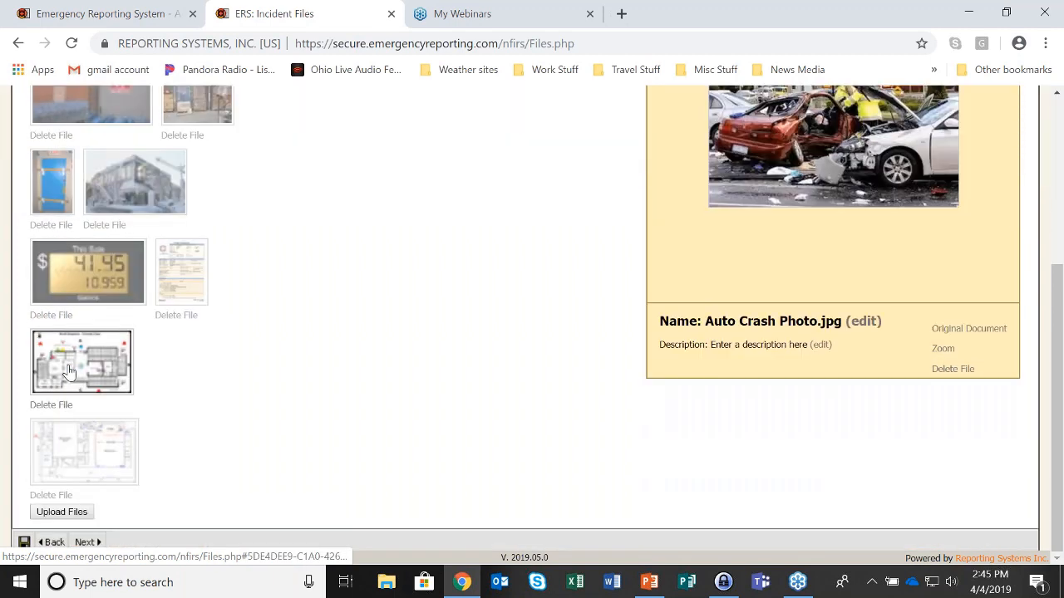
{"action": "scroll", "coordinate": [395, 317], "scroll_direction": "up", "scroll_amount": 4}
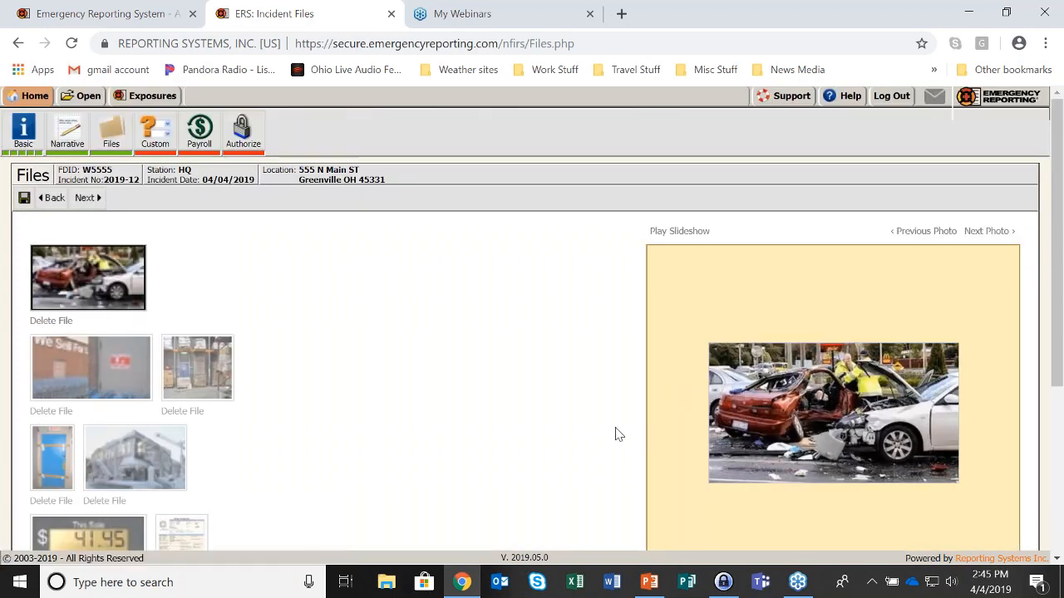
{"action": "scroll", "coordinate": [831, 349], "scroll_direction": "down", "scroll_amount": 1}
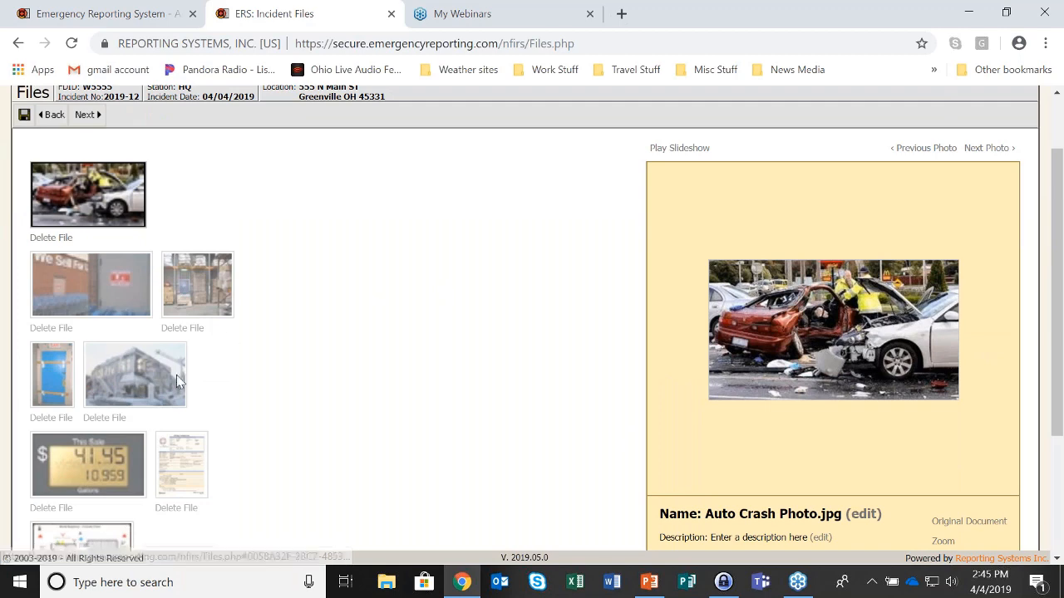
{"action": "left_click", "coordinate": [134, 374]}
{"action": "scroll", "coordinate": [449, 330], "scroll_direction": "down", "scroll_amount": 1}
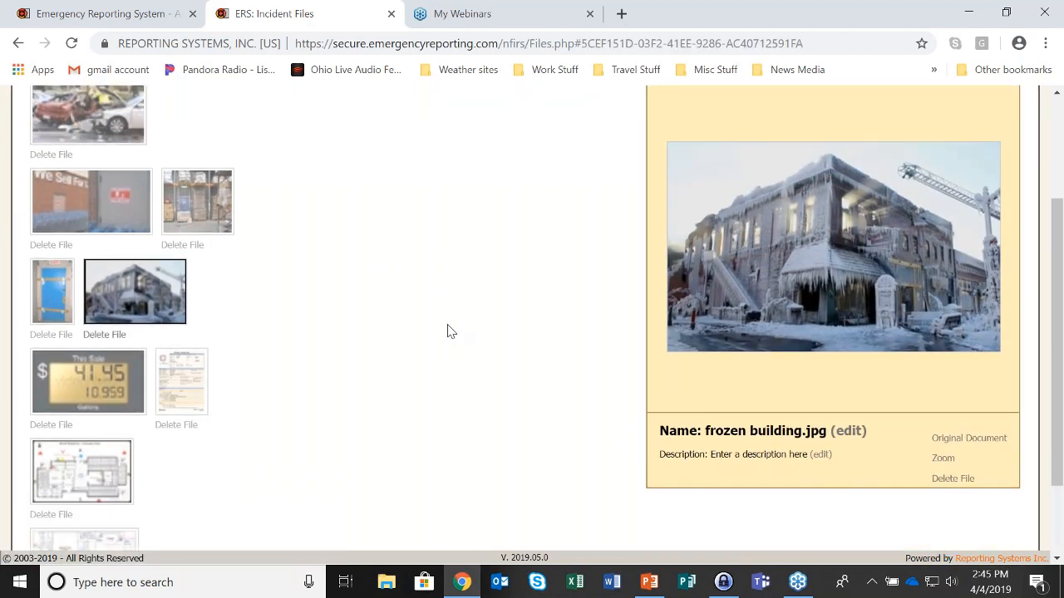
{"action": "left_click", "coordinate": [942, 460]}
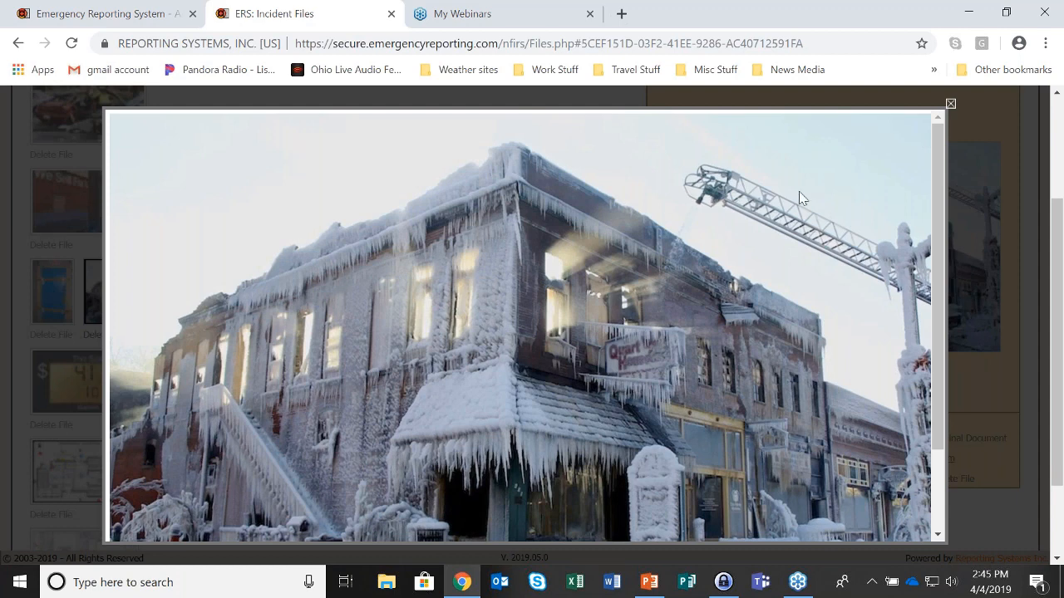
{"action": "left_click", "coordinate": [951, 106]}
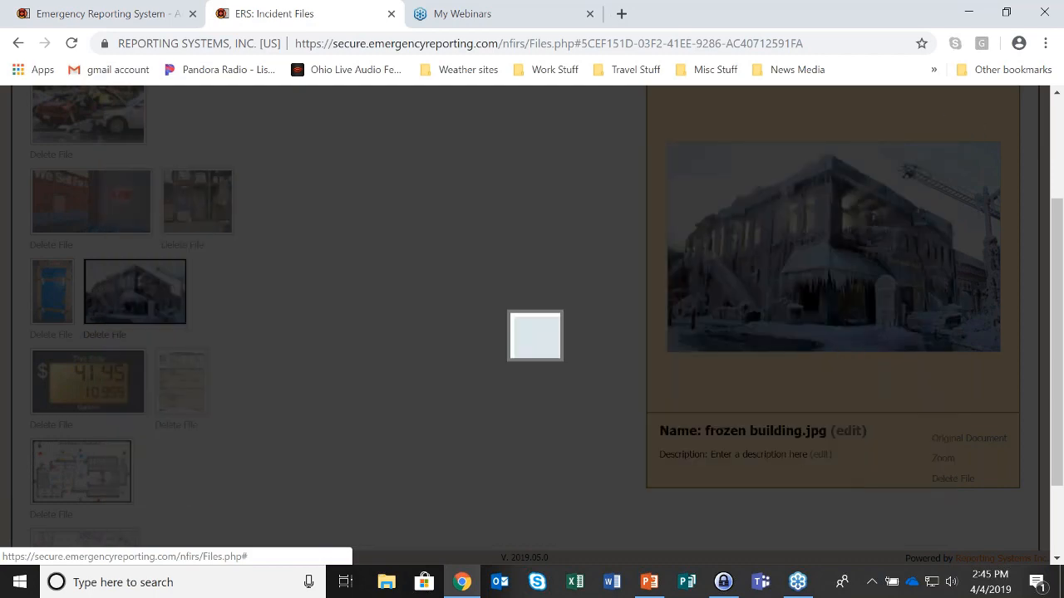
{"action": "scroll", "coordinate": [479, 293], "scroll_direction": "up", "scroll_amount": 3}
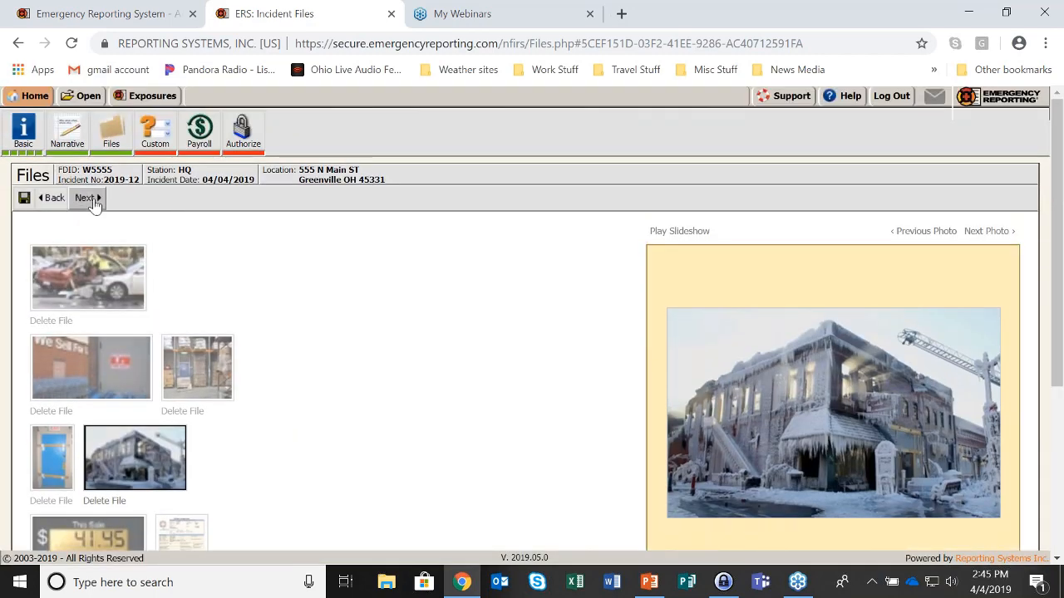
Answer Yes to base commander notified and No to air support used, then continue to Payroll
{"action": "left_click", "coordinate": [94, 203]}
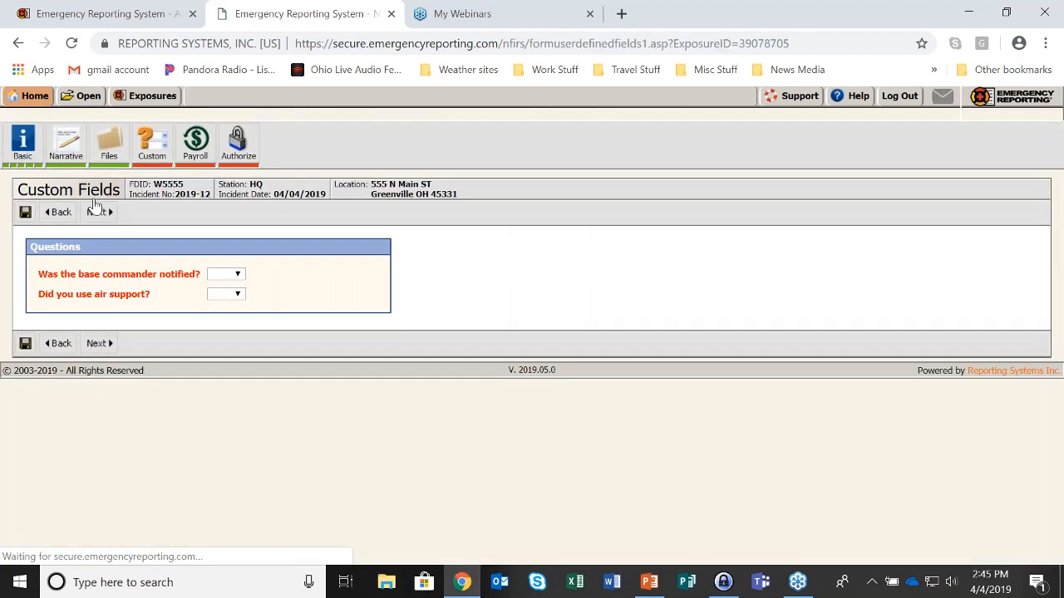
{"action": "left_click", "coordinate": [239, 275]}
{"action": "left_click", "coordinate": [222, 297]}
{"action": "left_click", "coordinate": [238, 293]}
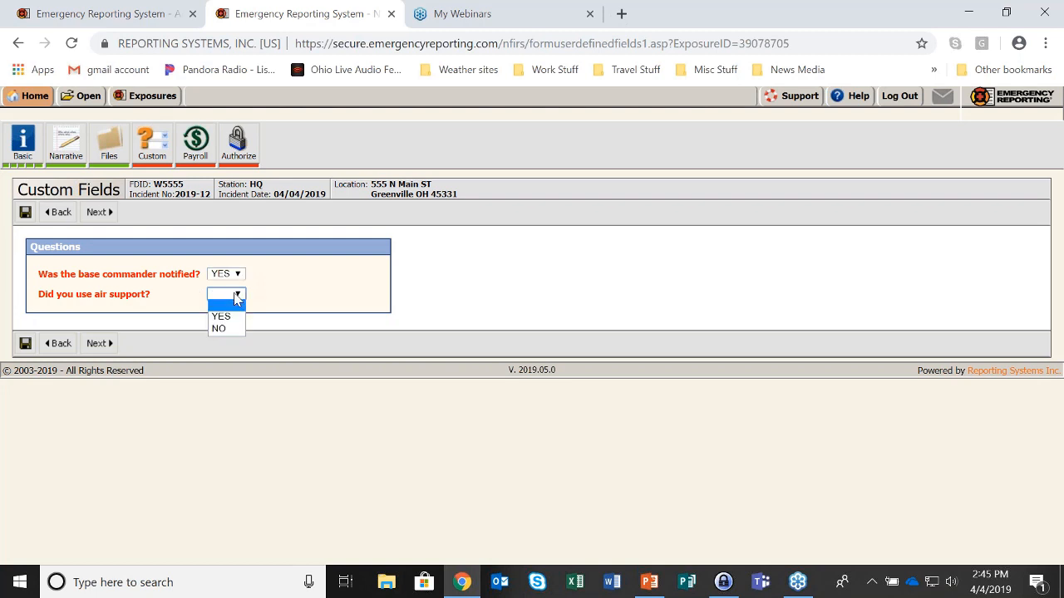
{"action": "left_click", "coordinate": [221, 329]}
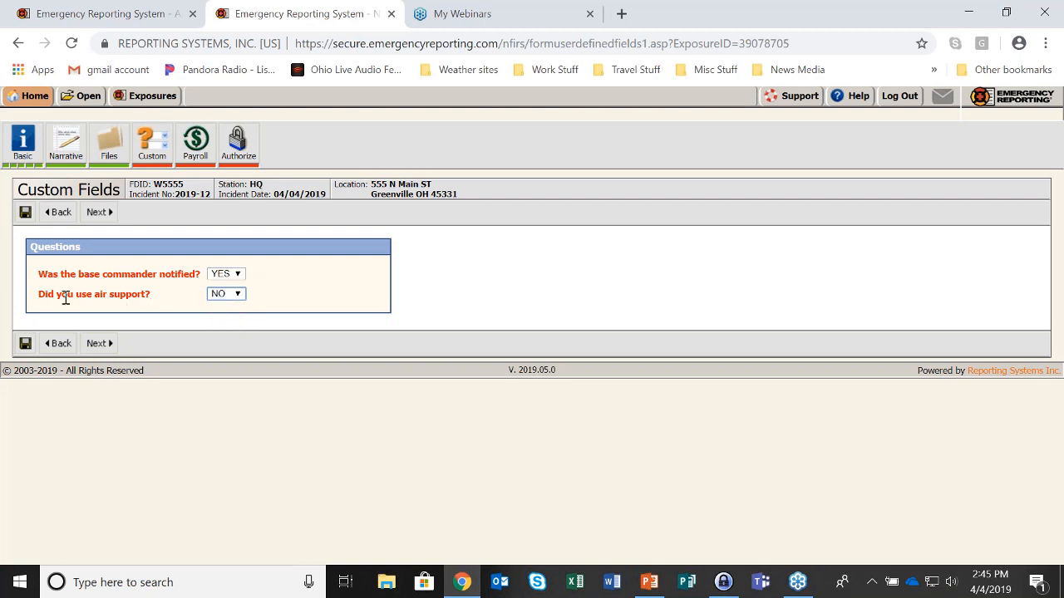
{"action": "left_click_drag", "start_coordinate": [37, 294], "coordinate": [162, 301]}
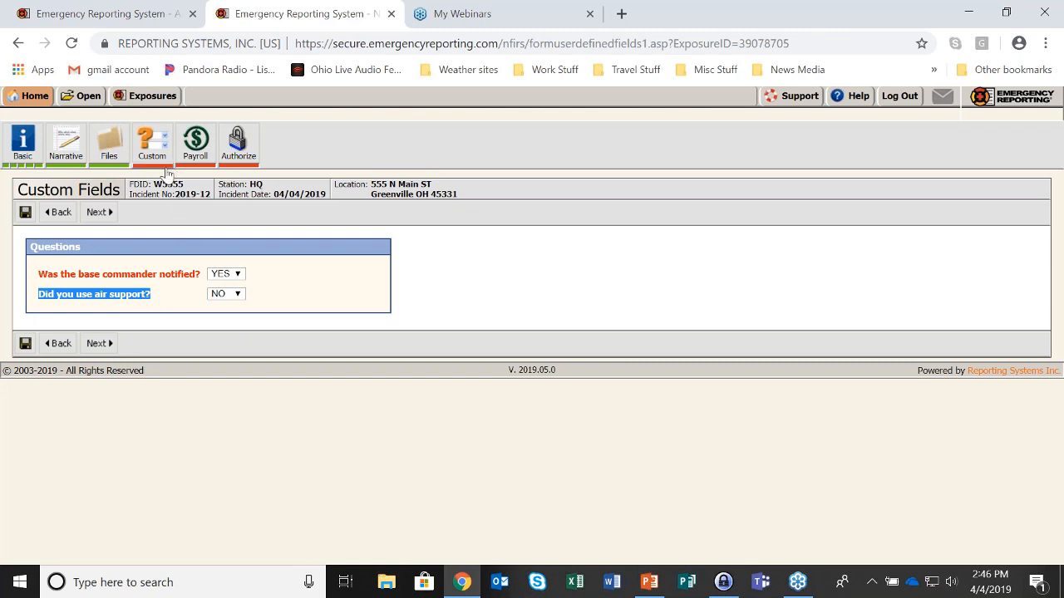
{"action": "left_click", "coordinate": [100, 213]}
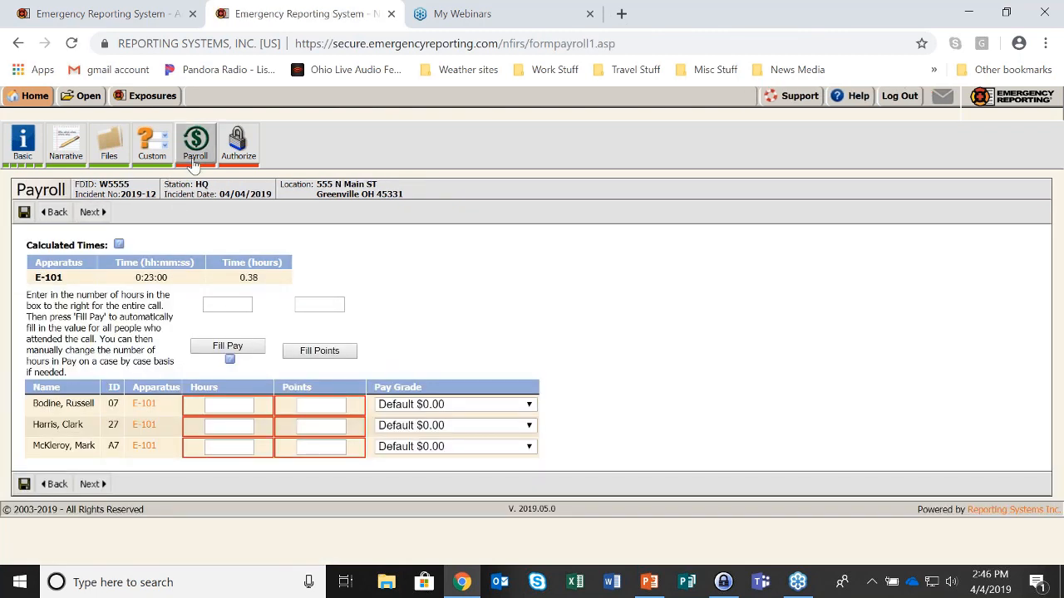
Fill every responder's hours and points with 1 using the call-wide values
{"action": "left_click", "coordinate": [224, 305]}
{"action": "type", "text": "1"}
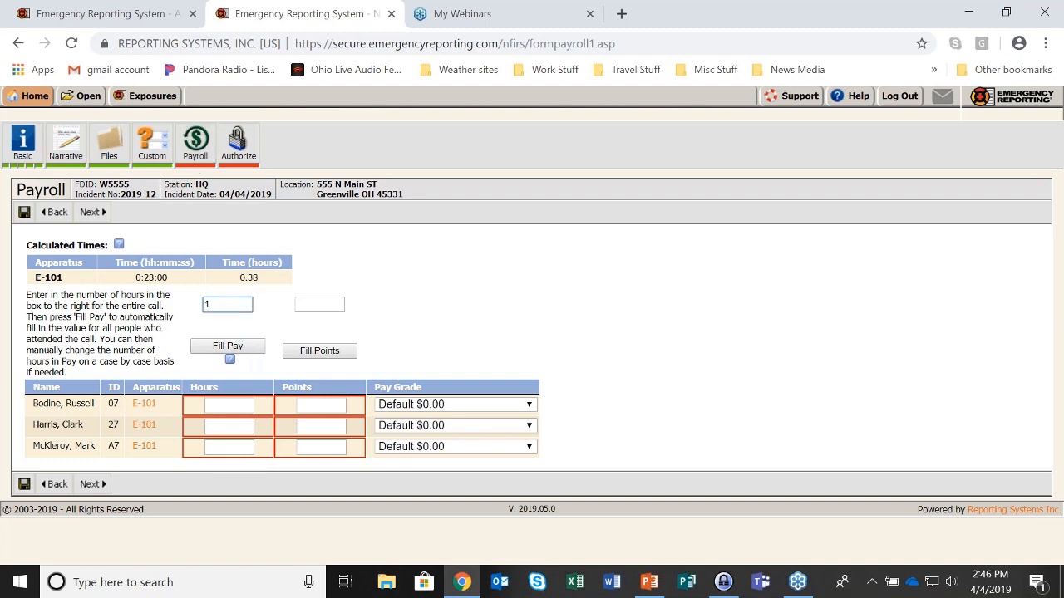
{"action": "left_click", "coordinate": [312, 305]}
{"action": "type", "text": "1"}
{"action": "left_click", "coordinate": [336, 350]}
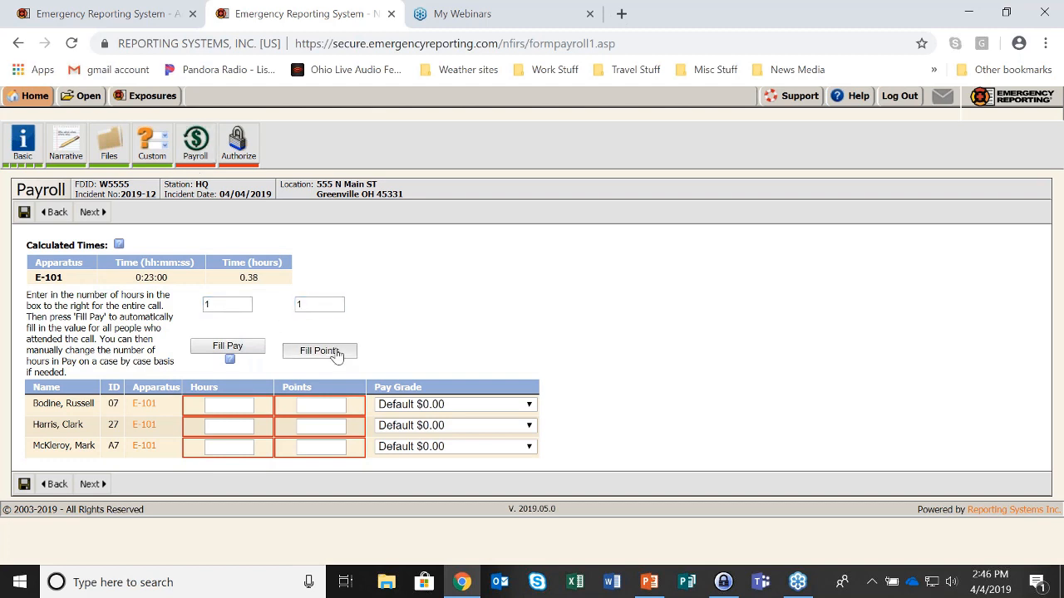
{"action": "left_click", "coordinate": [226, 348]}
Change the second responder to 0 hours and 1.5 points and commit the payroll
{"action": "double_click", "coordinate": [218, 426]}
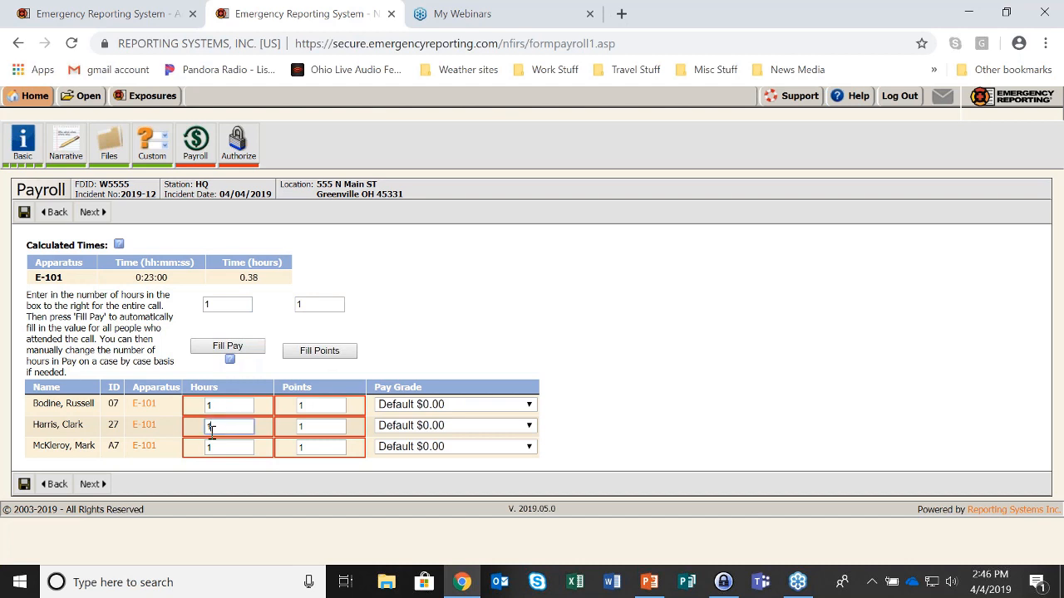
{"action": "type", "text": "0"}
{"action": "left_click", "coordinate": [313, 425]}
{"action": "type", "text": ".5"}
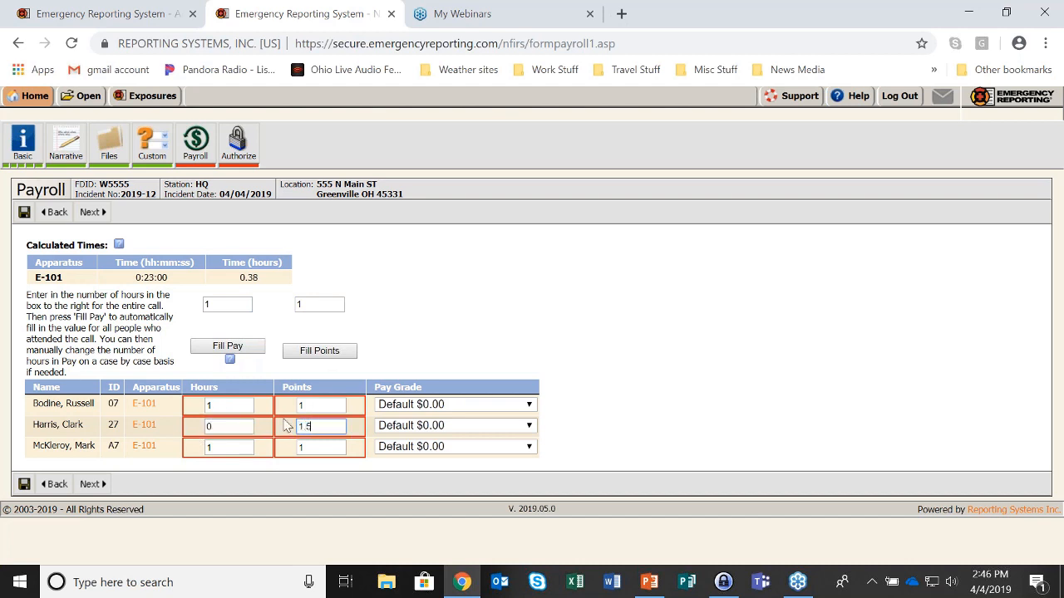
{"action": "key", "text": "Tab"}
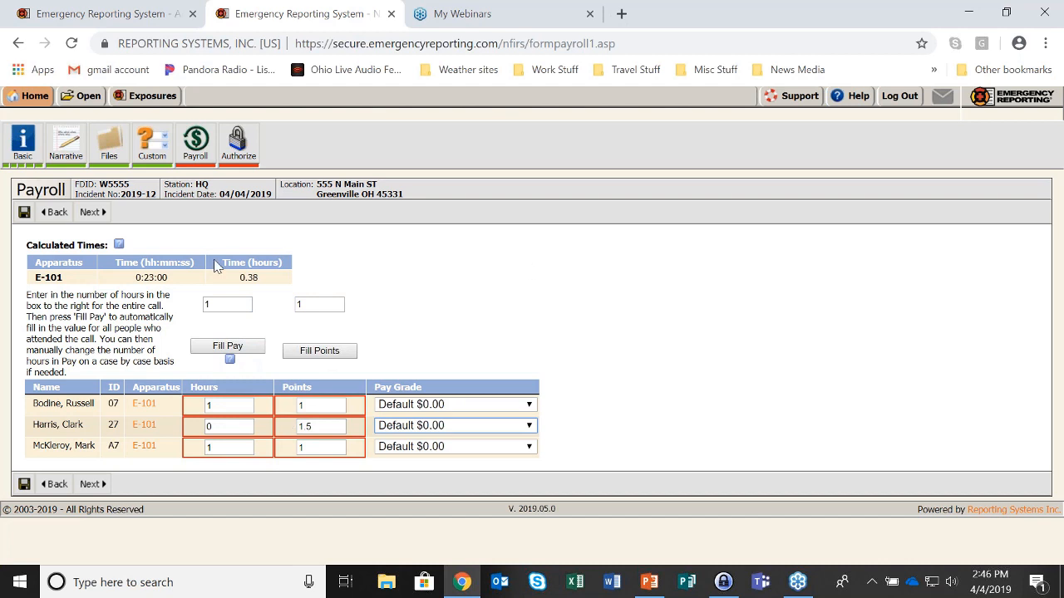
{"action": "left_click", "coordinate": [91, 219]}
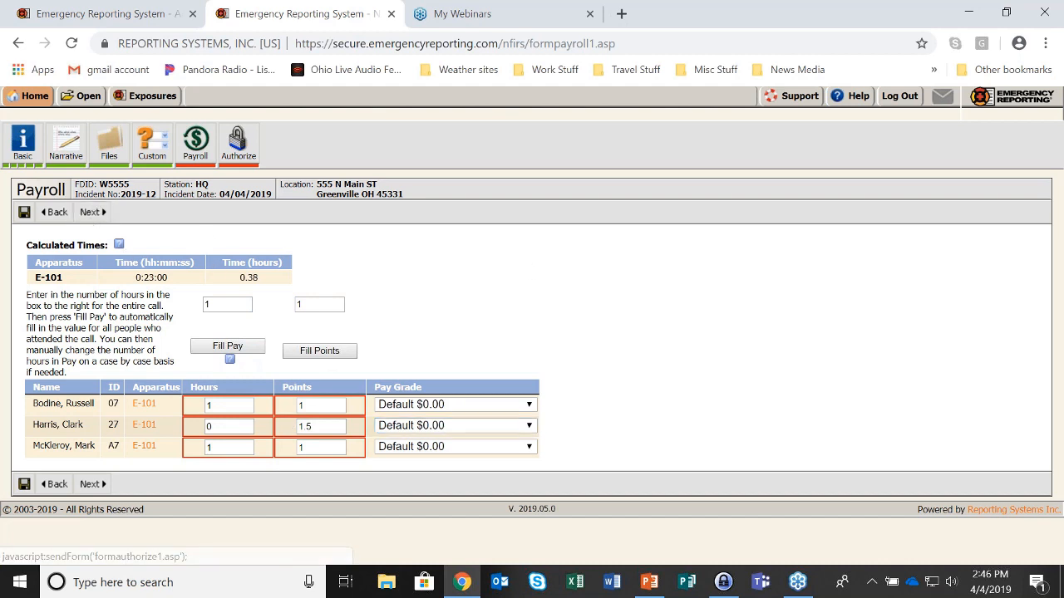
Enter the account password on the Authorize page and mark incident 2019-12 Complete
{"action": "left_click", "coordinate": [93, 214]}
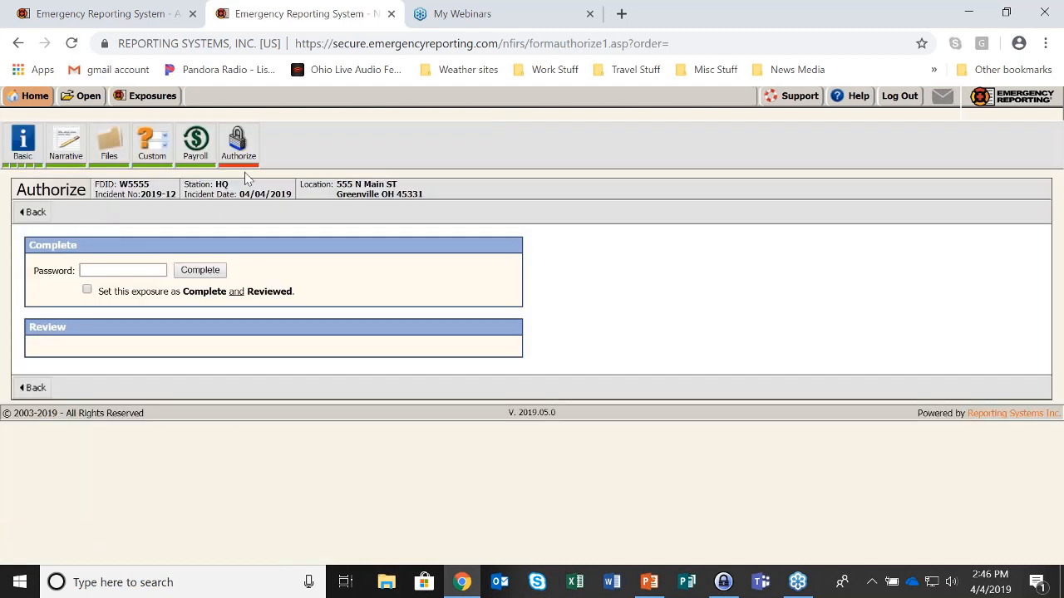
{"action": "left_click", "coordinate": [107, 270]}
{"action": "type", "text": "•••"}
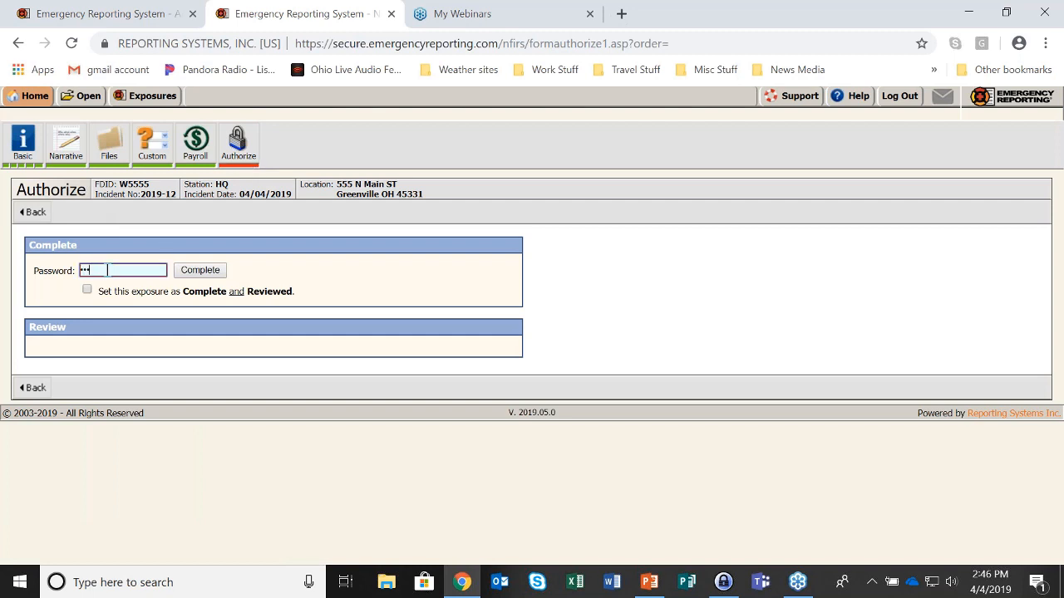
{"action": "type", "text": "••••"}
{"action": "left_click", "coordinate": [204, 275]}
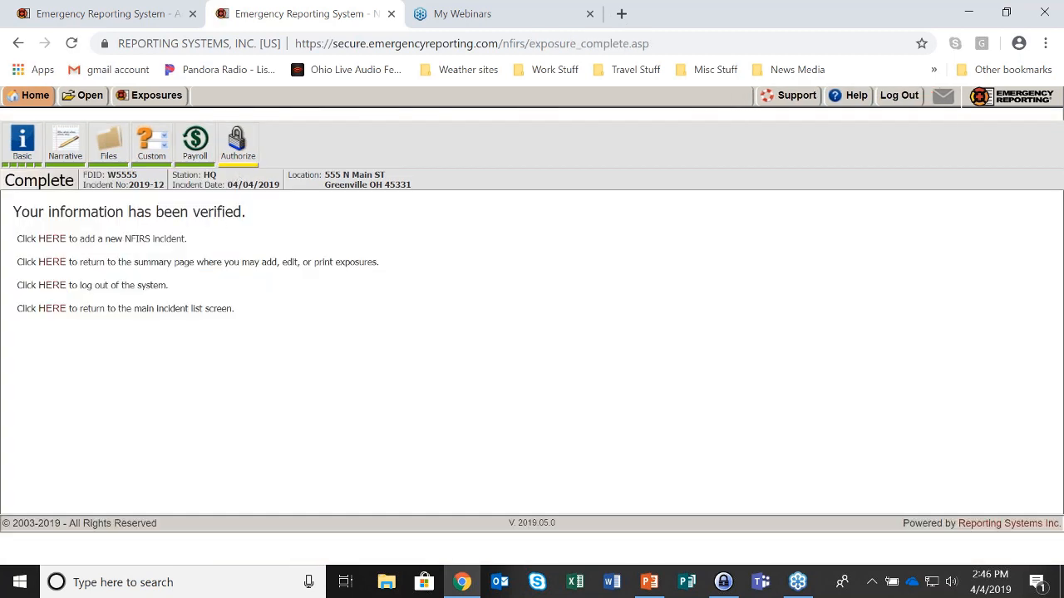
Open incident 2019-12's summary page from the incident list
{"action": "left_click", "coordinate": [83, 96]}
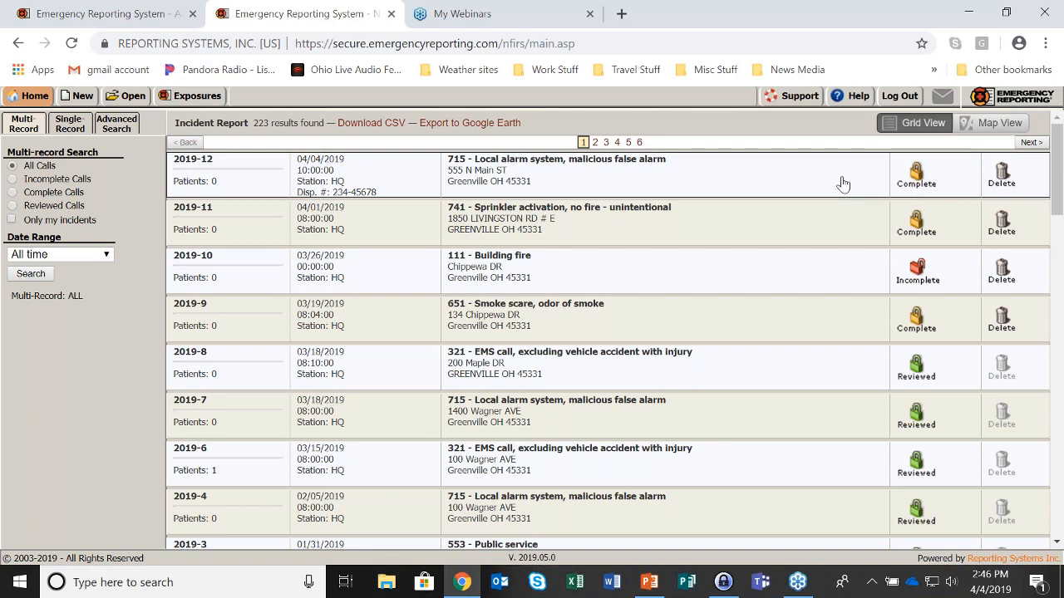
{"action": "left_click", "coordinate": [812, 181]}
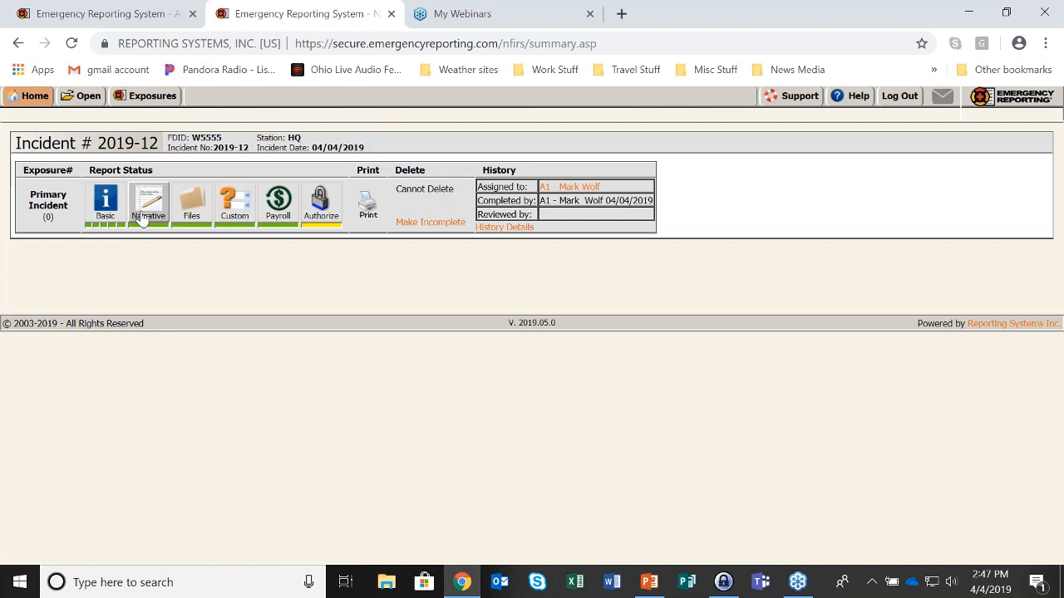
Print the personnel version of the 2019-12 report with apparatus, data and images, review it, then close it
{"action": "left_click", "coordinate": [374, 215]}
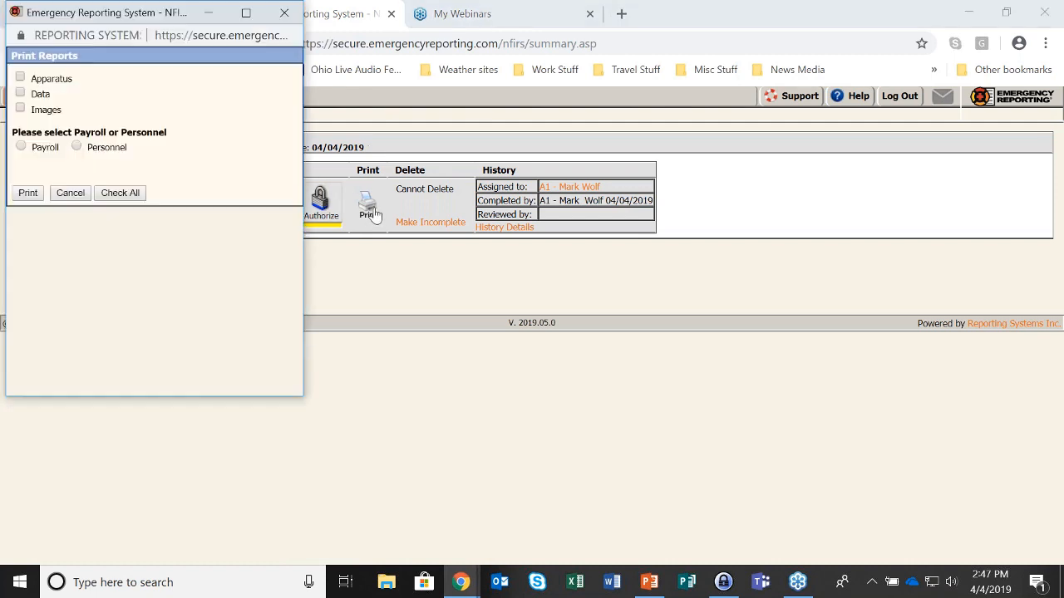
{"action": "left_click", "coordinate": [21, 76]}
{"action": "left_click", "coordinate": [21, 93]}
{"action": "left_click", "coordinate": [20, 108]}
{"action": "left_click", "coordinate": [76, 146]}
{"action": "left_click", "coordinate": [27, 193]}
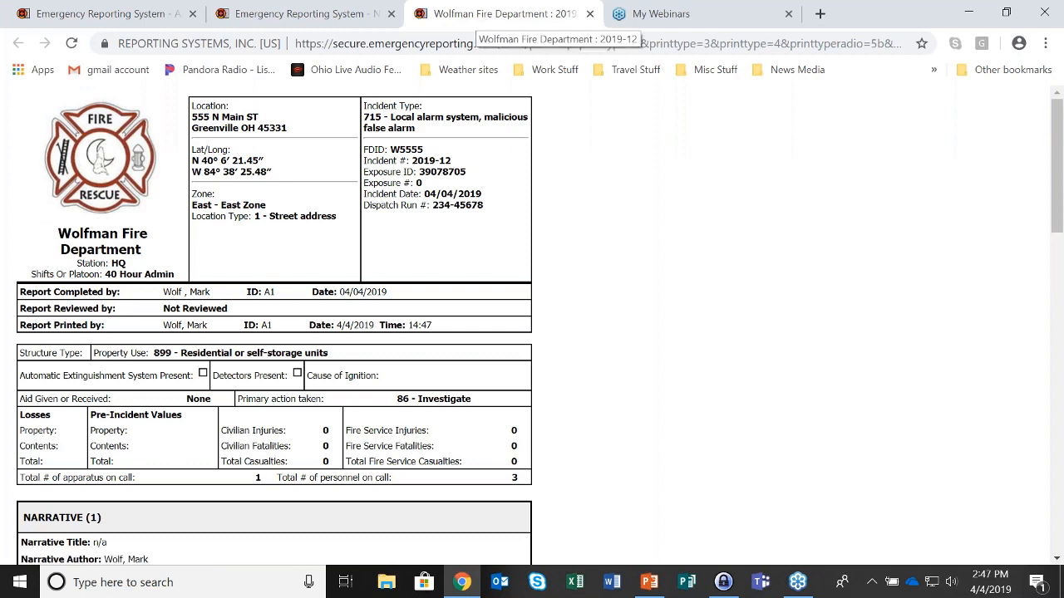
{"action": "scroll", "coordinate": [572, 139], "scroll_direction": "down", "scroll_amount": 5}
{"action": "scroll", "coordinate": [572, 143], "scroll_direction": "down", "scroll_amount": 9}
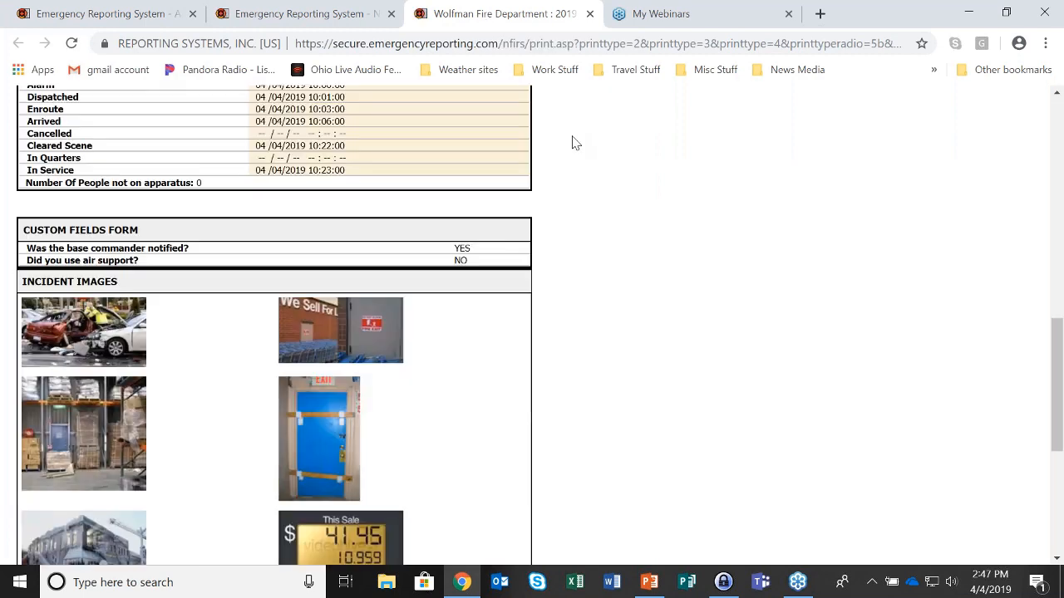
{"action": "scroll", "coordinate": [607, 326], "scroll_direction": "up", "scroll_amount": 14}
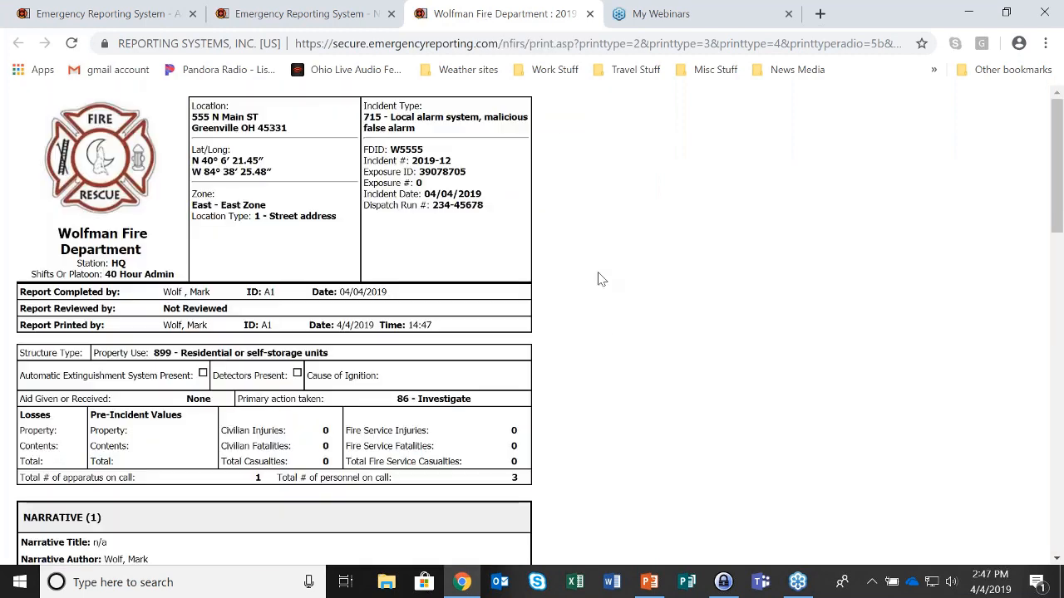
{"action": "left_click", "coordinate": [589, 14]}
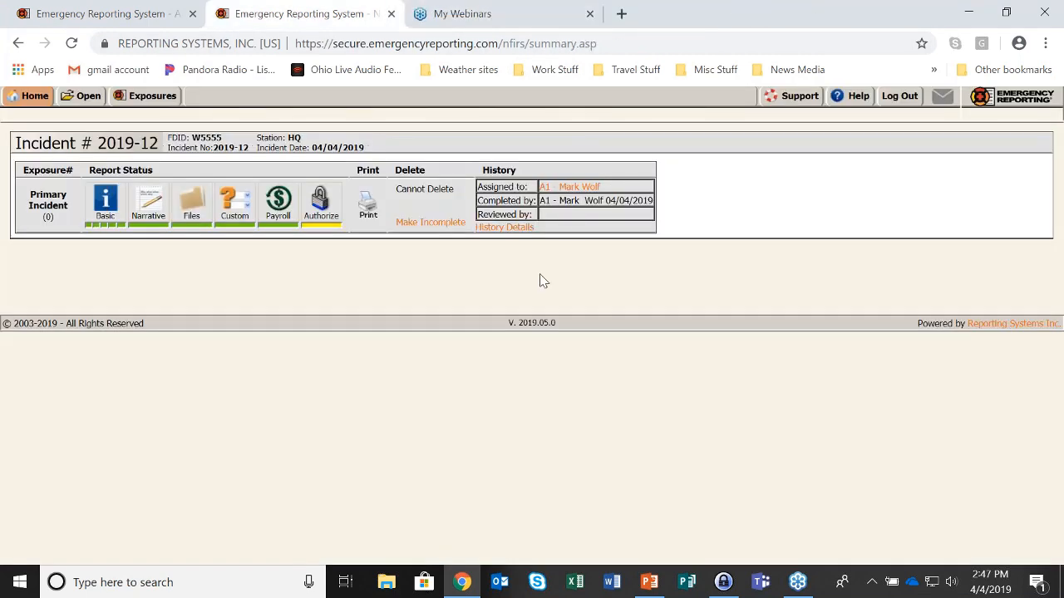
Mark 2019-12 incomplete and notify the submitter with the note 'Hey, fix your report........'
{"action": "left_click", "coordinate": [429, 222]}
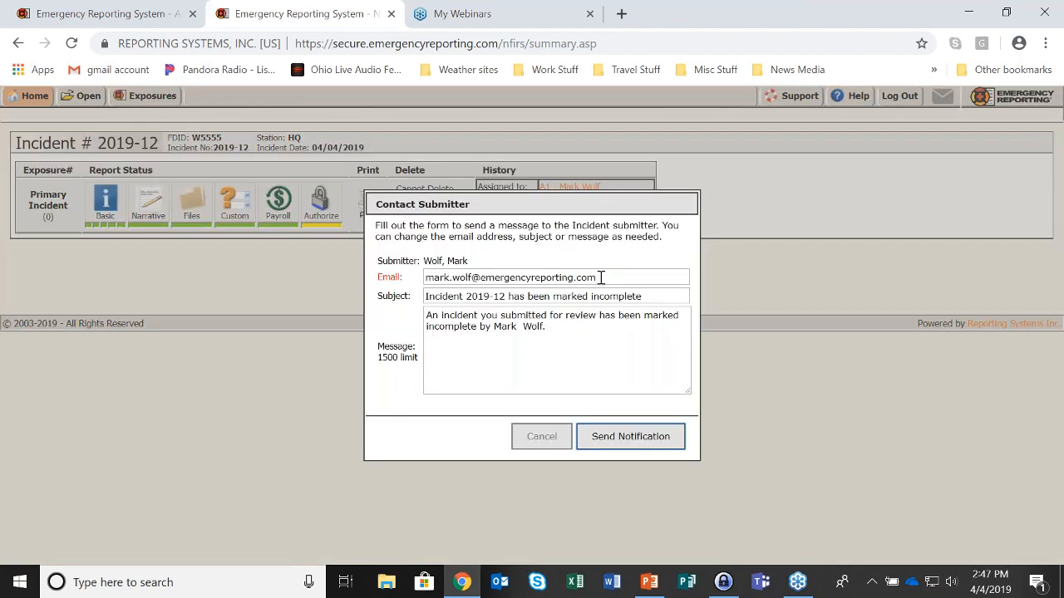
{"action": "left_click_drag", "start_coordinate": [599, 277], "coordinate": [405, 293]}
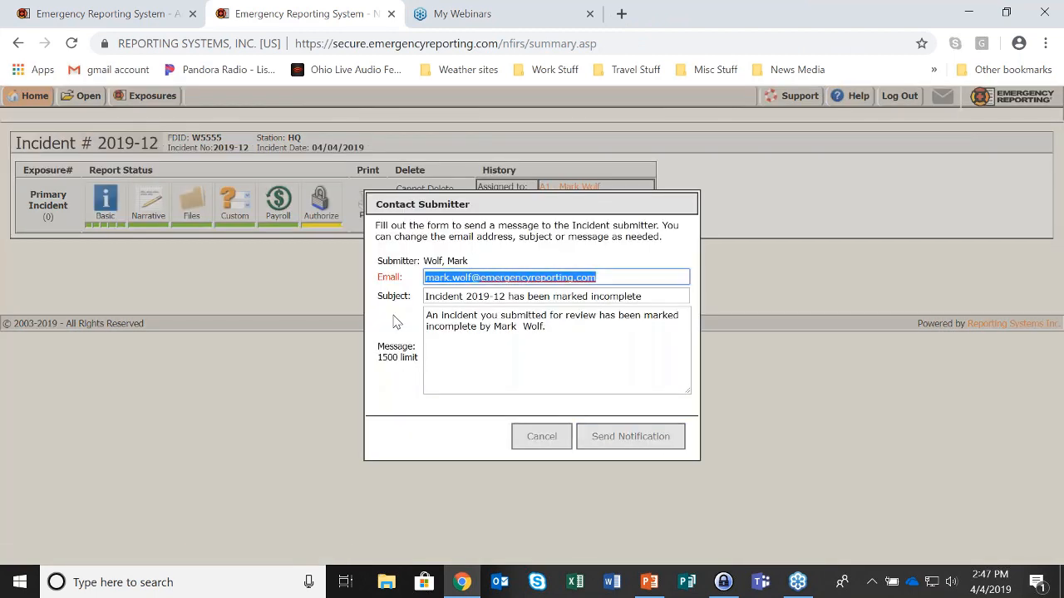
{"action": "left_click", "coordinate": [553, 328]}
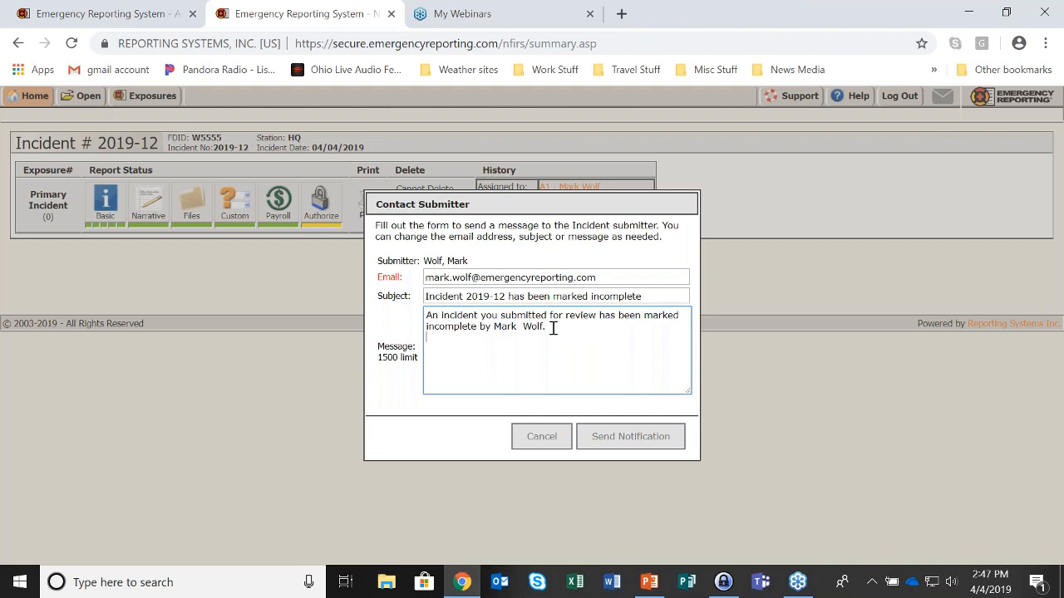
{"action": "type", "text": "Hey, fix your report........"}
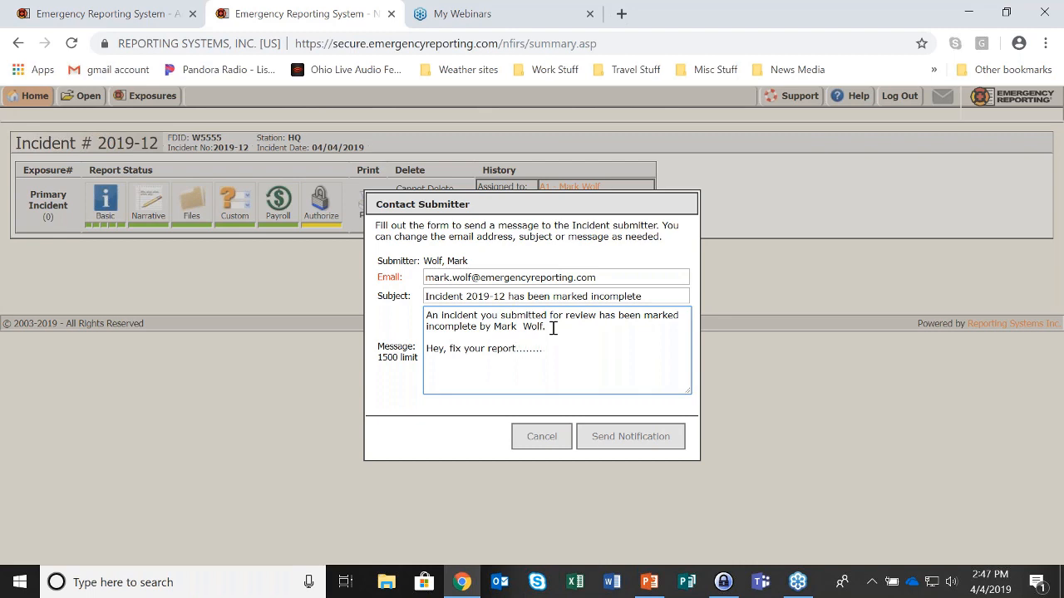
{"action": "left_click", "coordinate": [646, 443]}
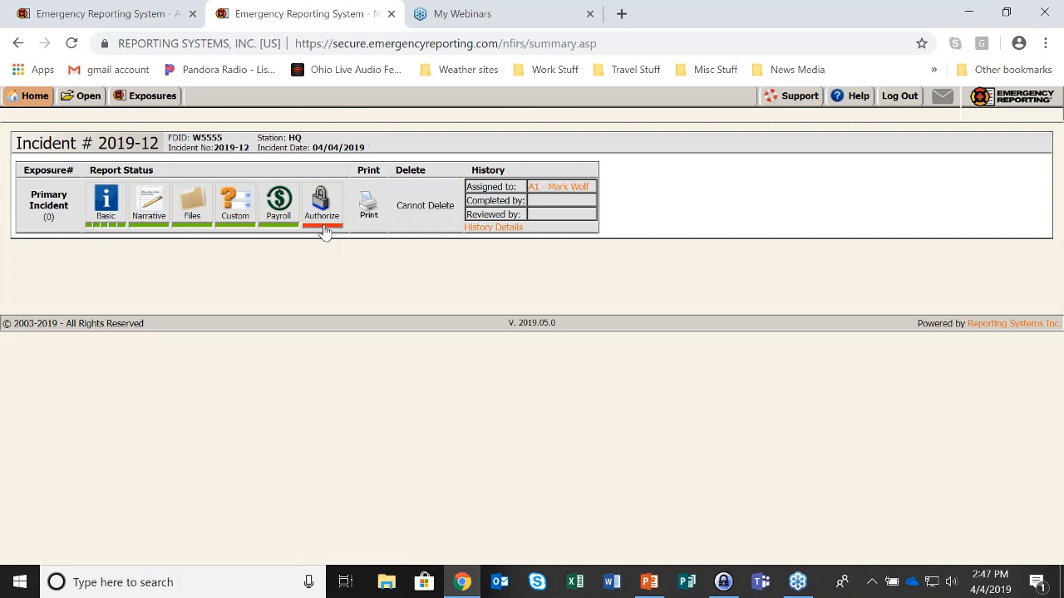
Re-authorize incident 2019-12 with the account password, ticking Complete and Reviewed, then return to the list
{"action": "left_click", "coordinate": [86, 100]}
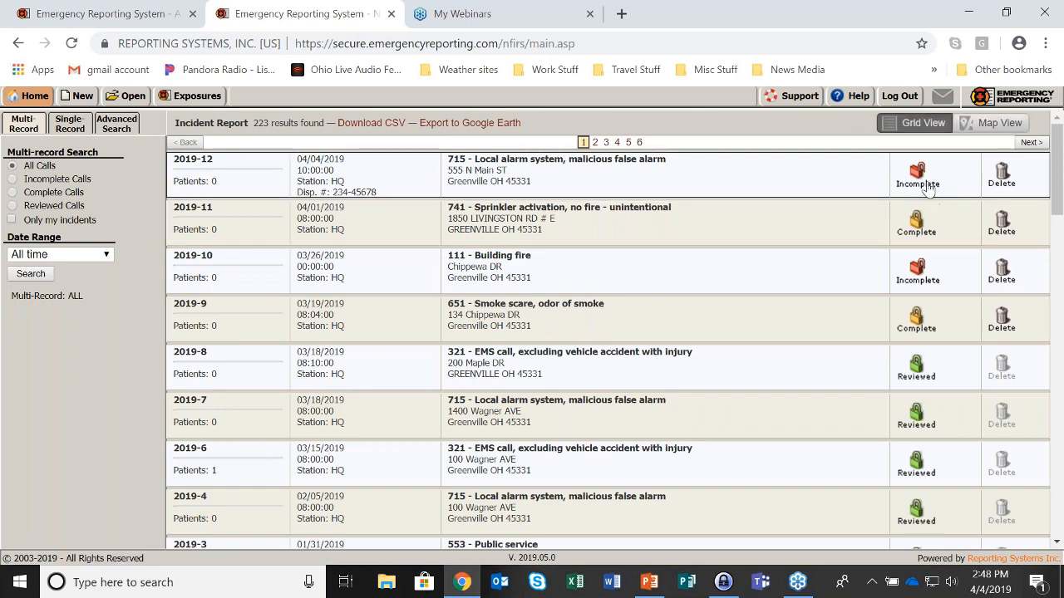
{"action": "left_click", "coordinate": [847, 179]}
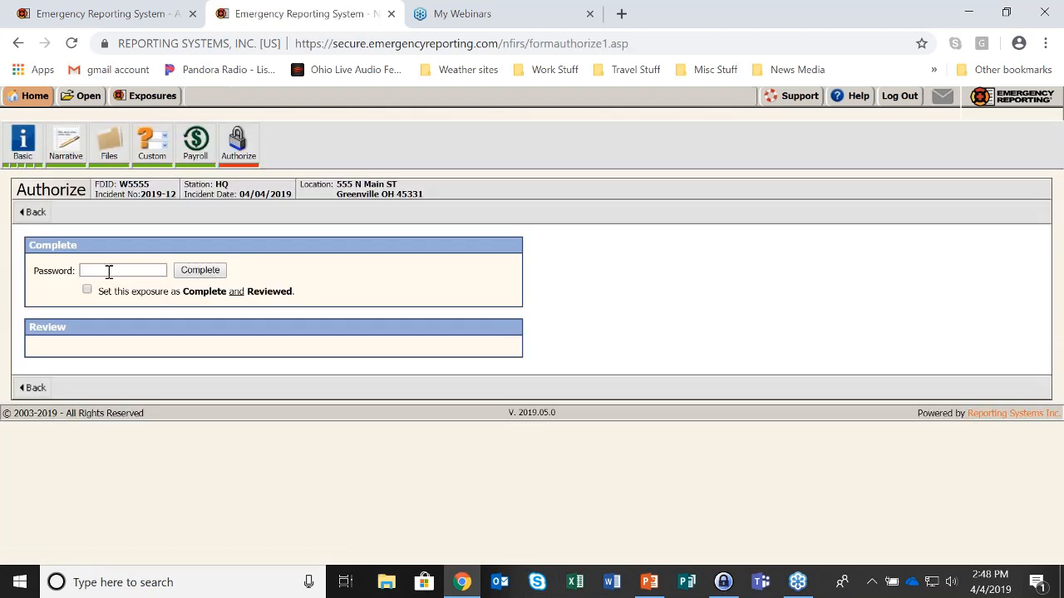
{"action": "left_click", "coordinate": [109, 272]}
{"action": "type", "text": "••••••••"}
{"action": "left_click", "coordinate": [88, 290]}
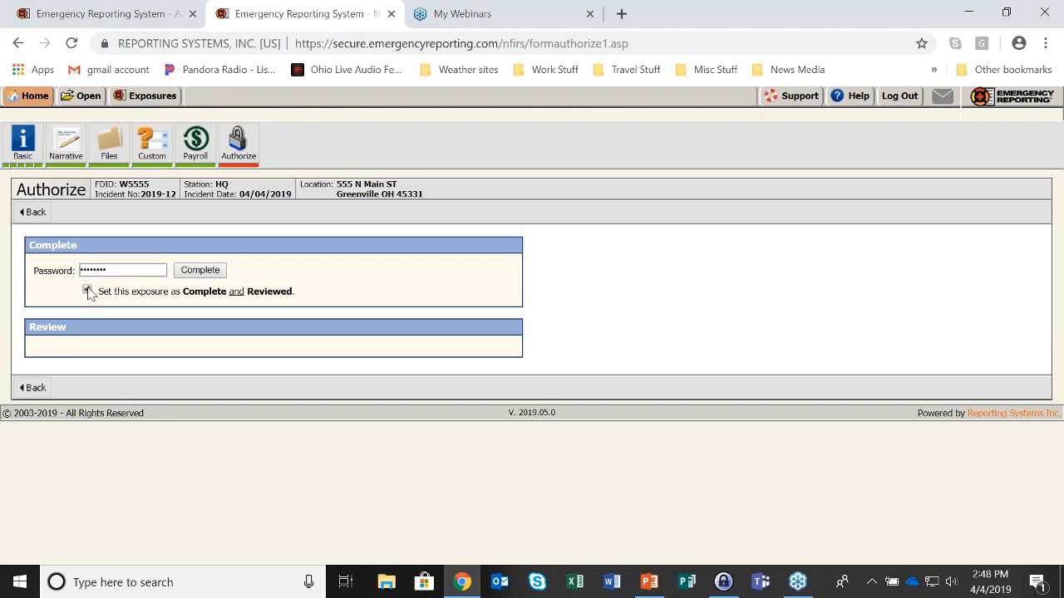
{"action": "left_click", "coordinate": [216, 278]}
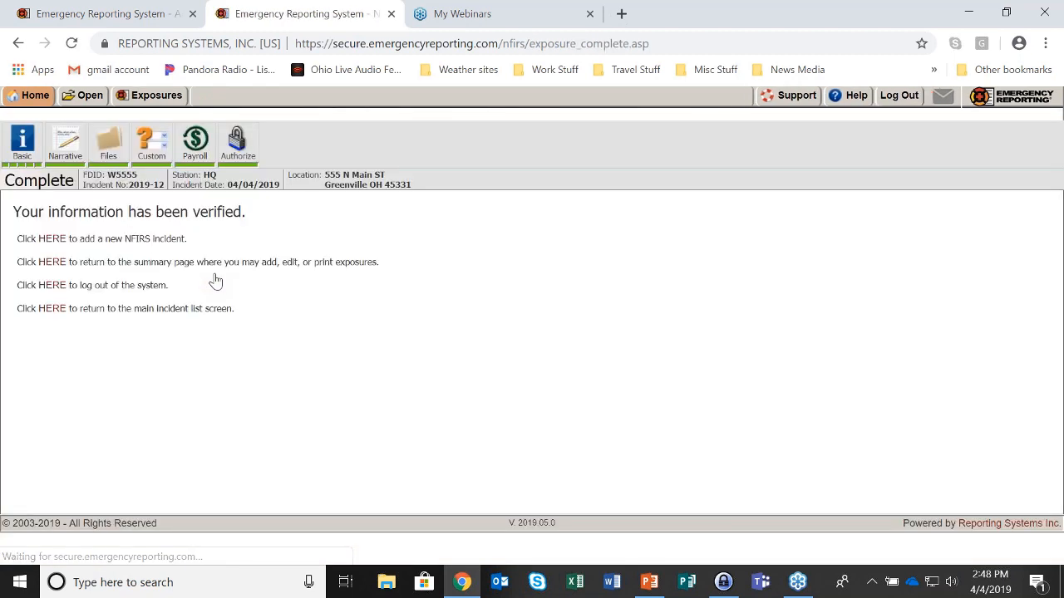
{"action": "left_click", "coordinate": [88, 97]}
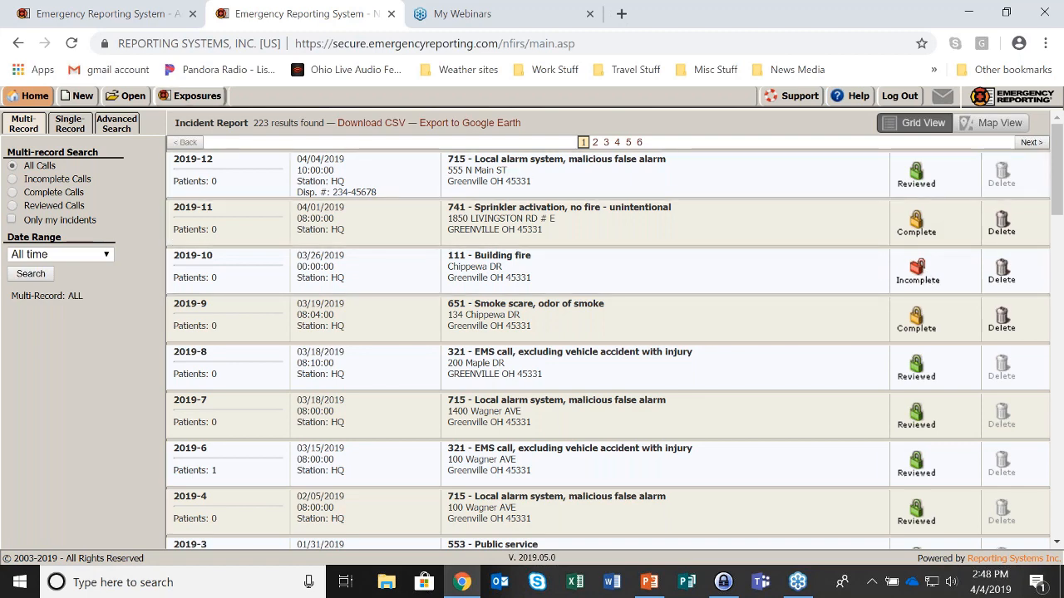
{"action": "left_click", "coordinate": [32, 97]}
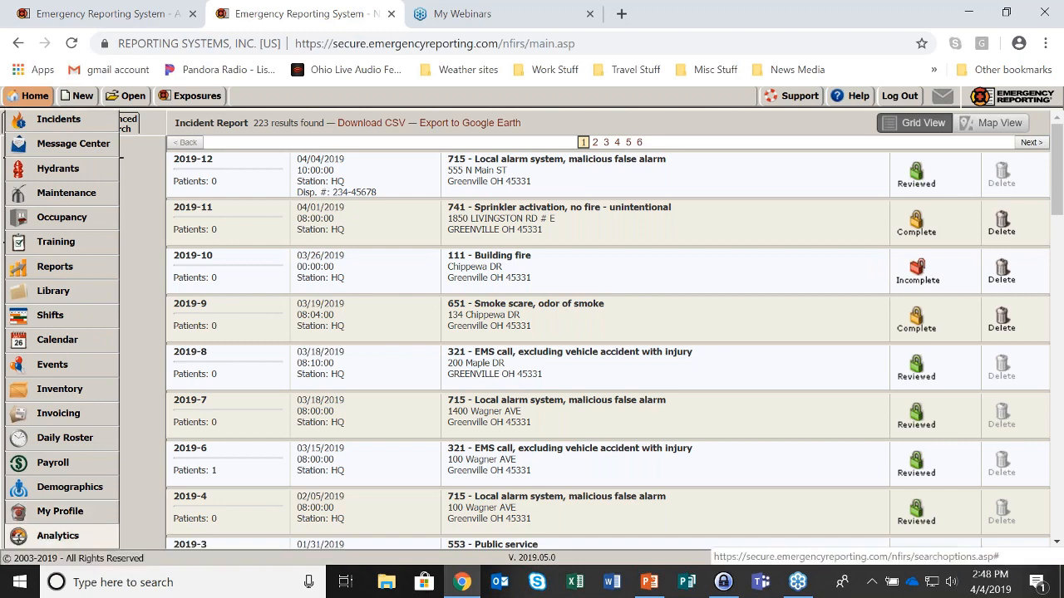
Go to Administration's NFIRS 5.1 Export page and note March 2019's unreviewed incident count
{"action": "left_click", "coordinate": [37, 103]}
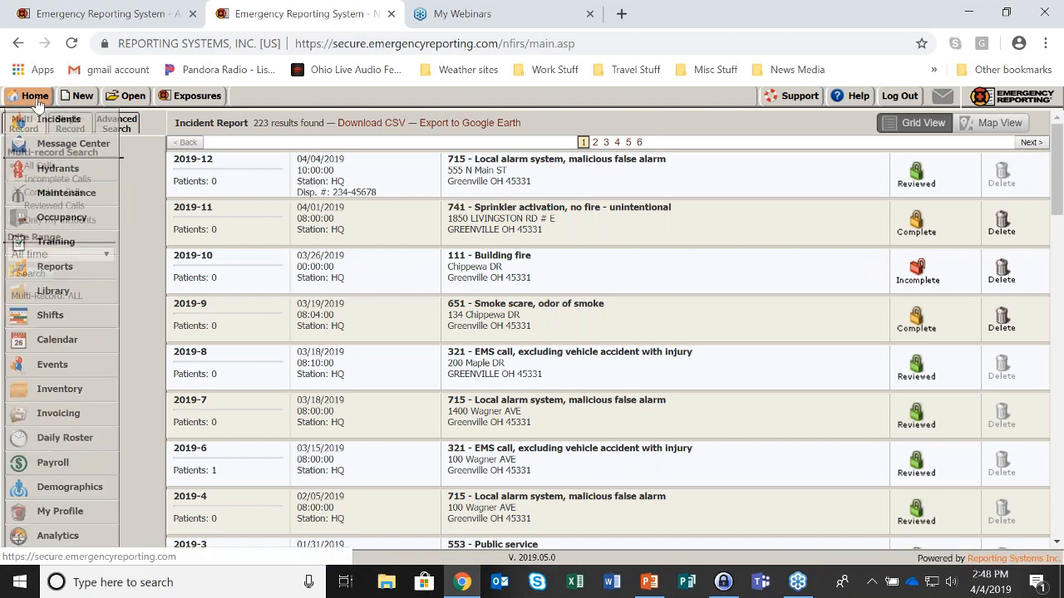
{"action": "left_click", "coordinate": [38, 103]}
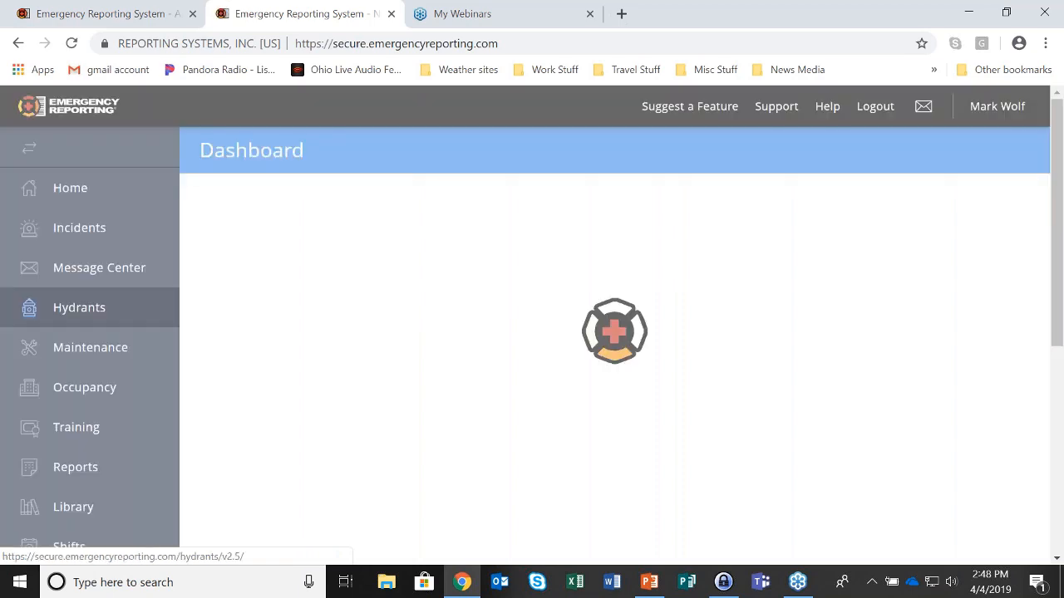
{"action": "scroll", "coordinate": [71, 519], "scroll_direction": "down", "scroll_amount": 5}
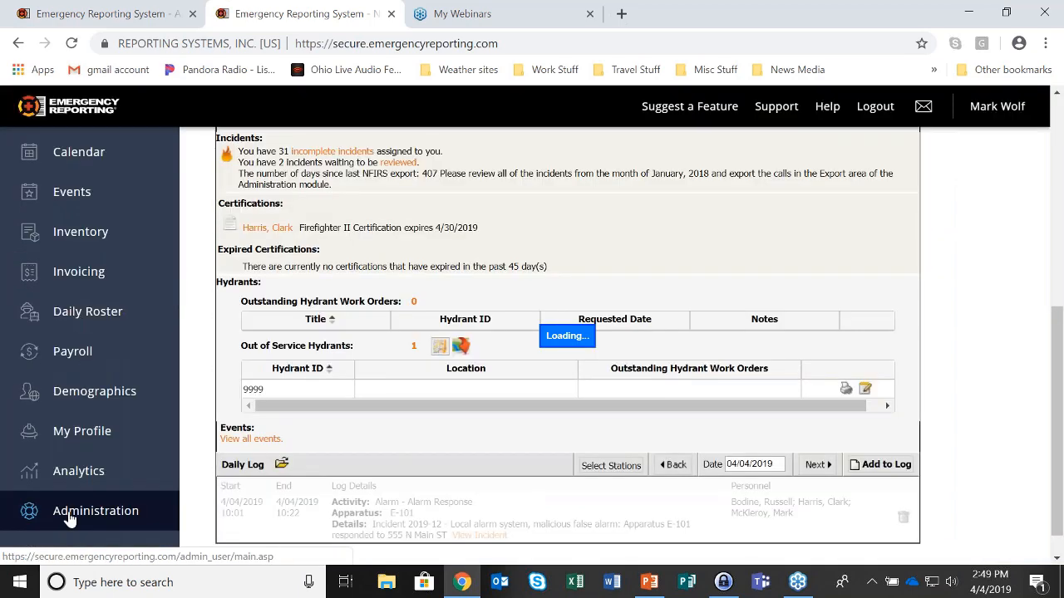
{"action": "left_click", "coordinate": [71, 515]}
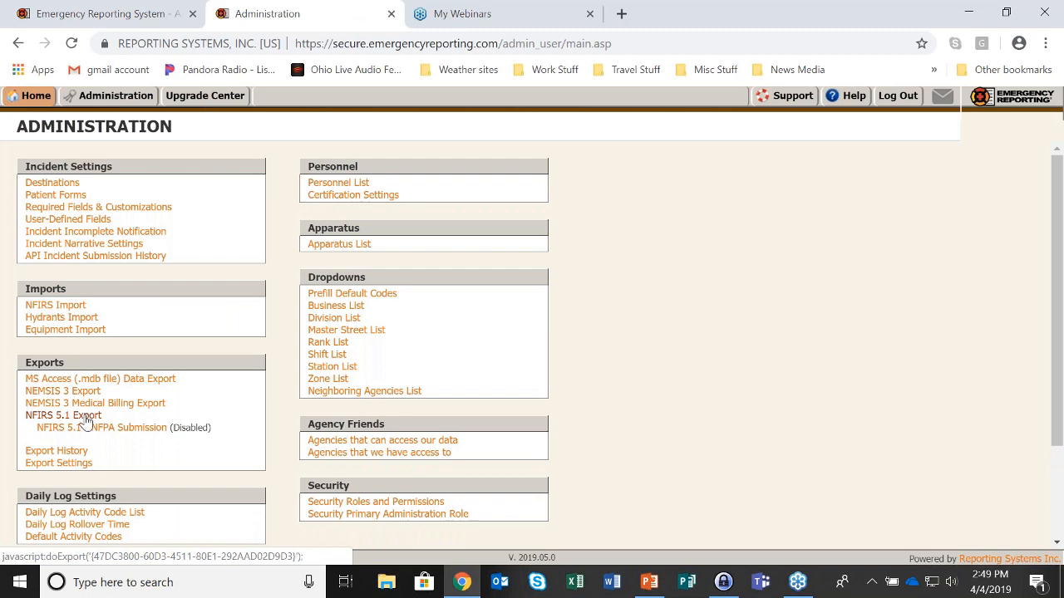
{"action": "left_click", "coordinate": [87, 420]}
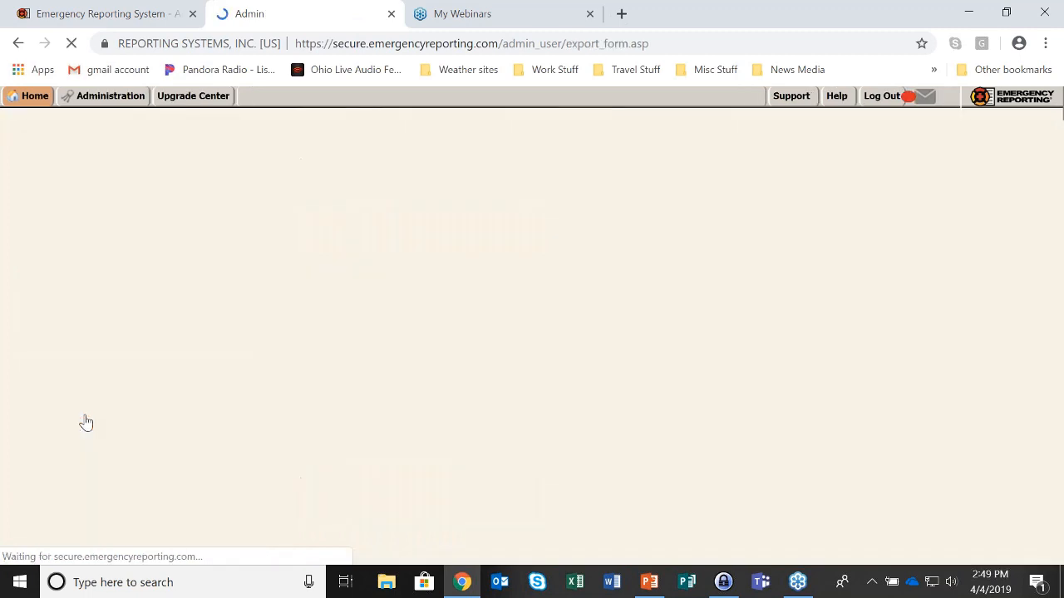
{"action": "double_click", "coordinate": [275, 203]}
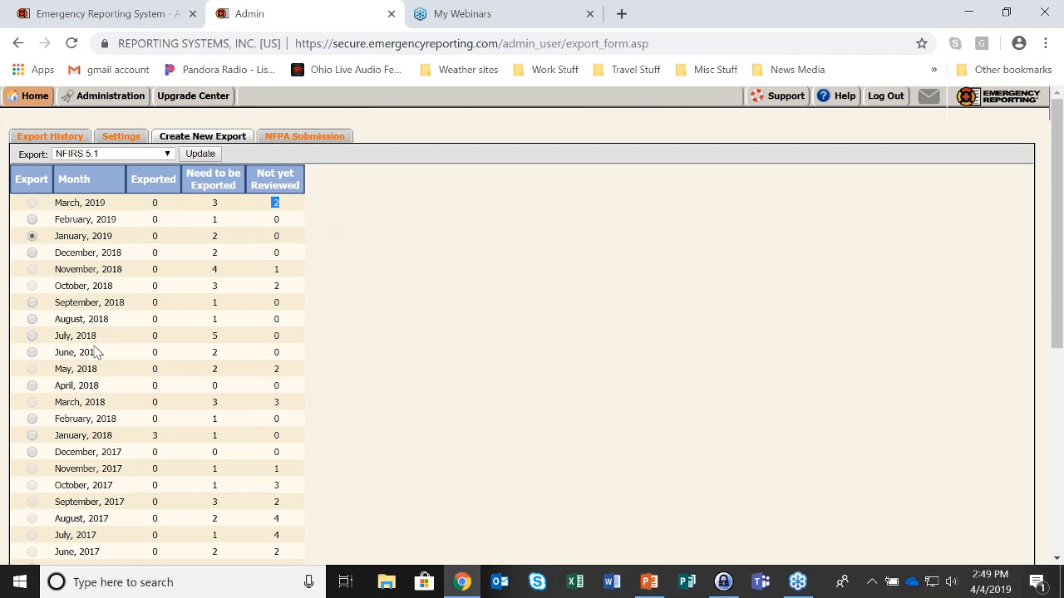
Export January 2019's incidents and confirm the month now shows 2 exported
{"action": "scroll", "coordinate": [76, 373], "scroll_direction": "down", "scroll_amount": 5}
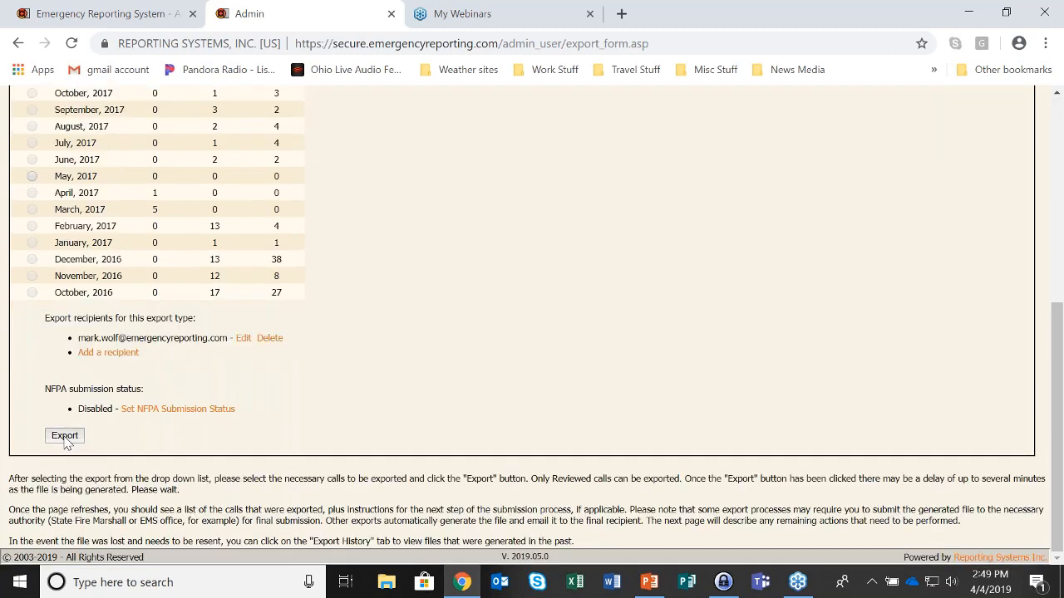
{"action": "left_click", "coordinate": [65, 437]}
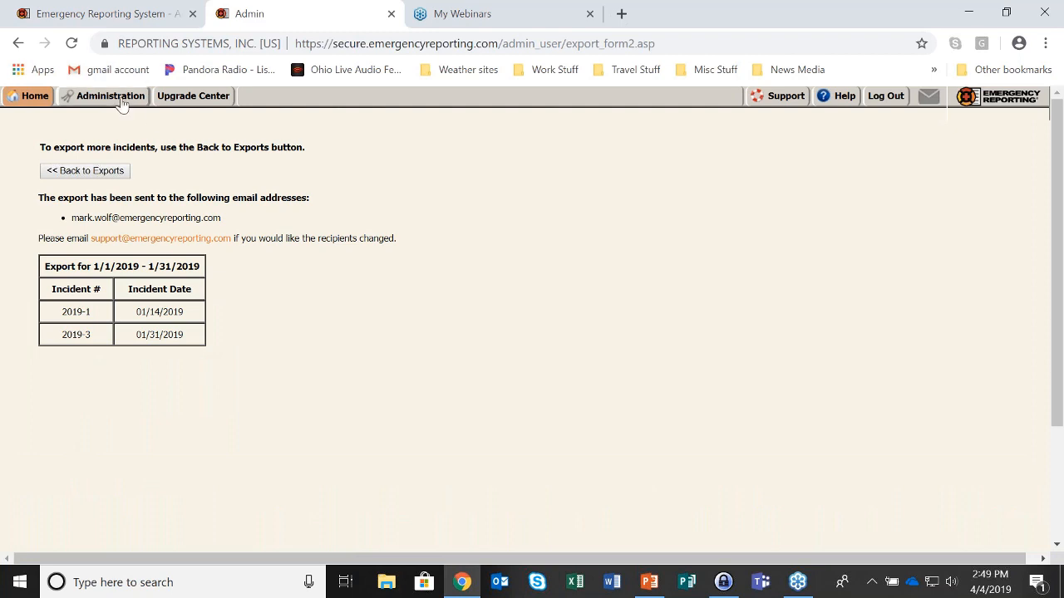
{"action": "left_click", "coordinate": [86, 173]}
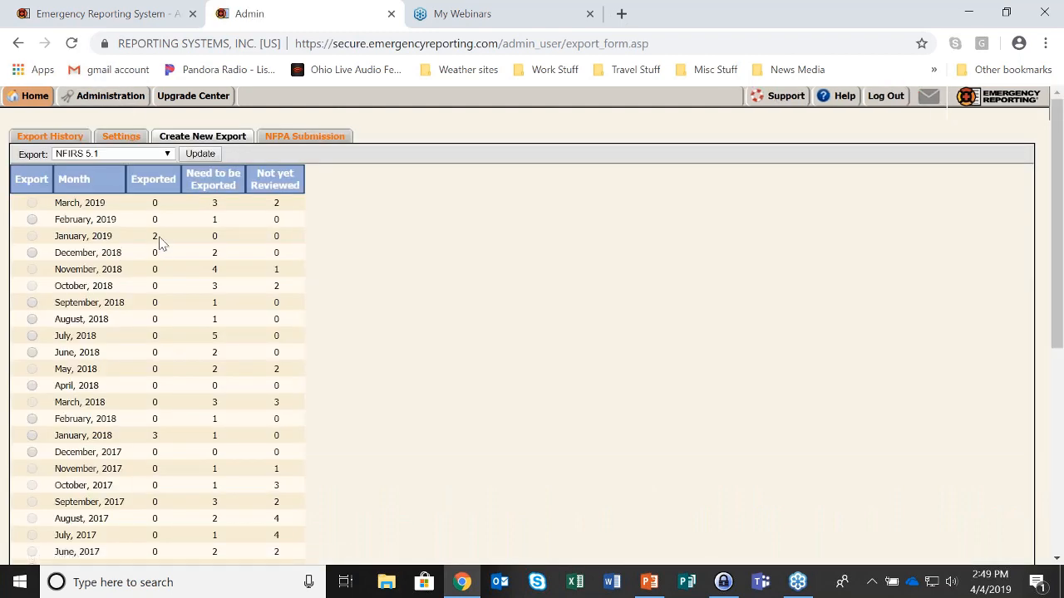
{"action": "double_click", "coordinate": [160, 241]}
{"action": "mouse_move", "coordinate": [34, 96]}
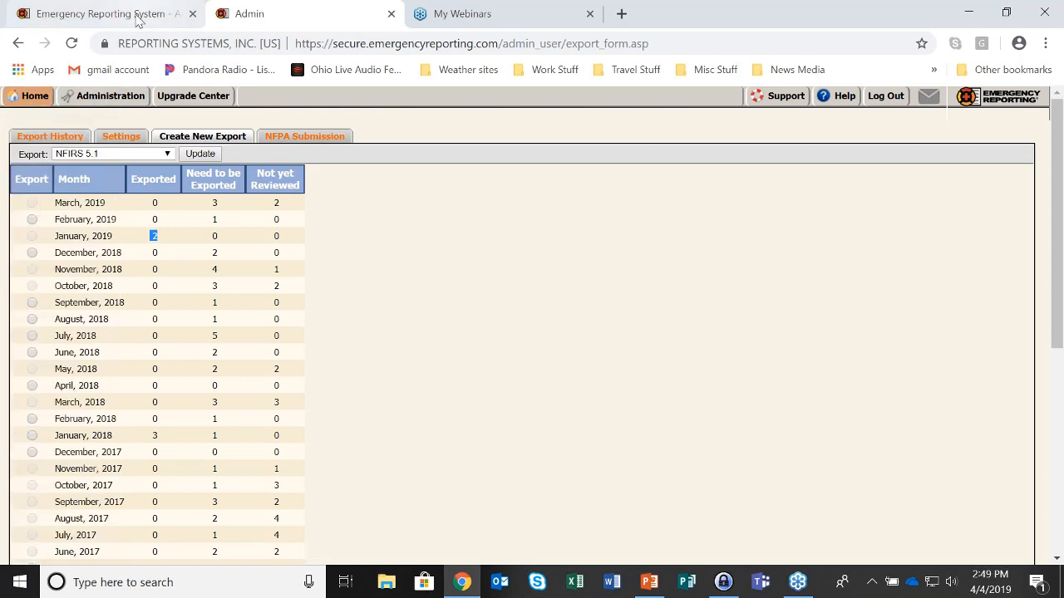
Open incident 2019-11's Basic Info 5 page and look up friend-agency mutual aid incidents, finding none
{"action": "left_click", "coordinate": [35, 121]}
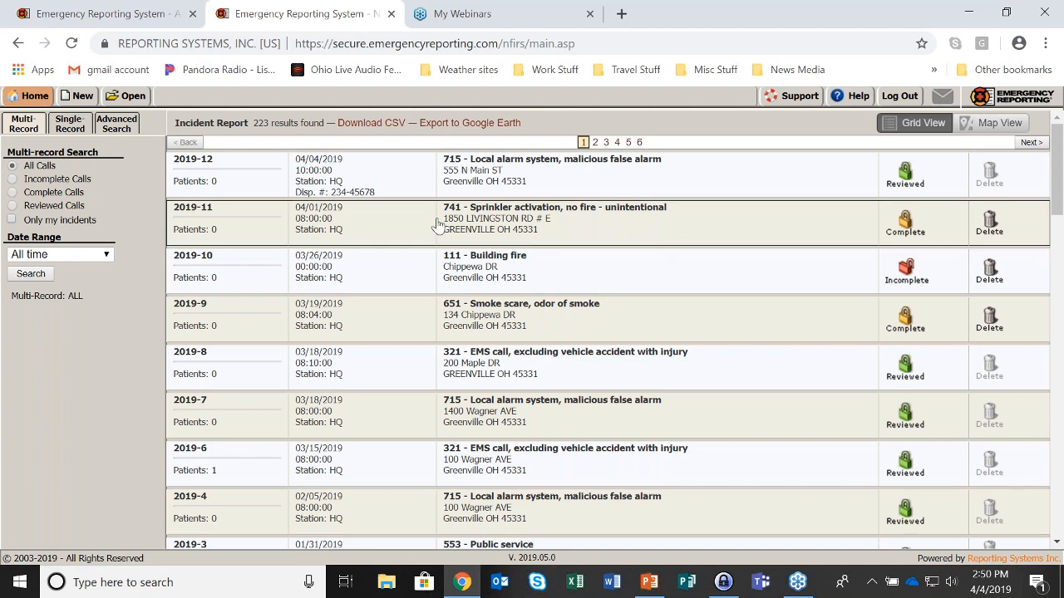
{"action": "left_click", "coordinate": [733, 232]}
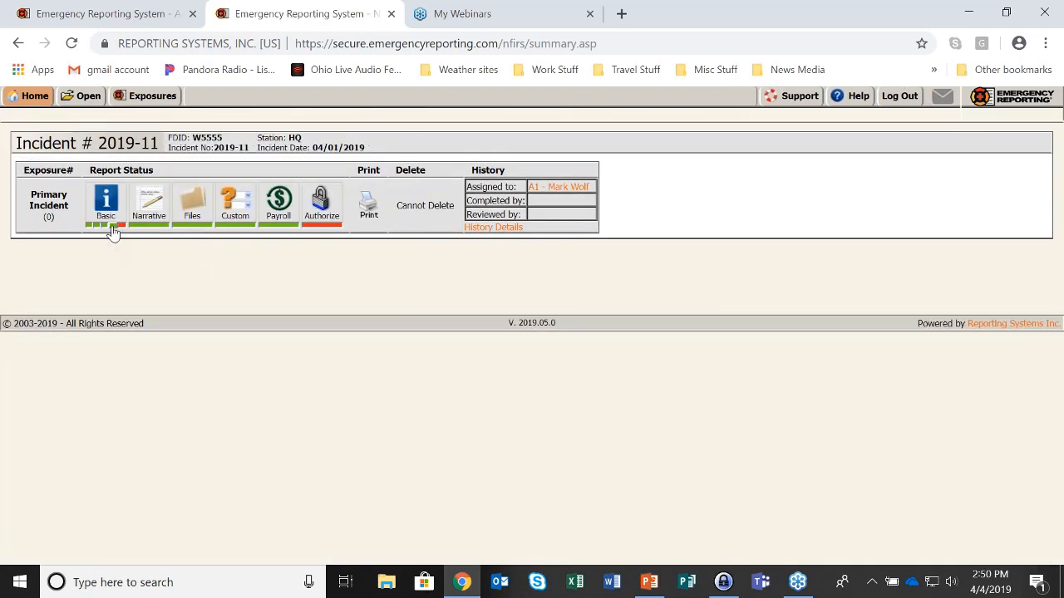
{"action": "left_click", "coordinate": [111, 226]}
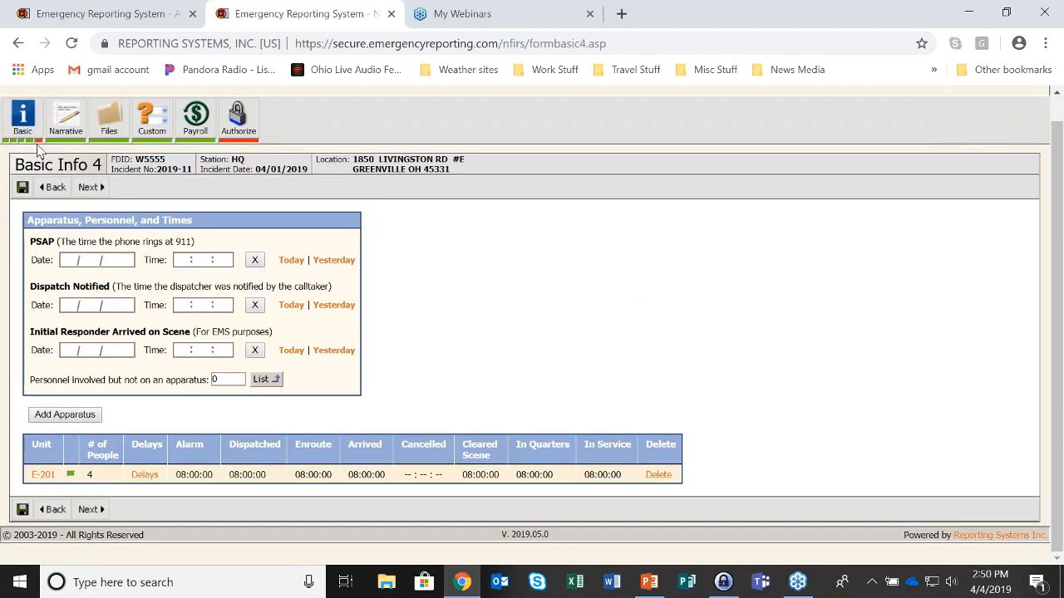
{"action": "left_click", "coordinate": [91, 510]}
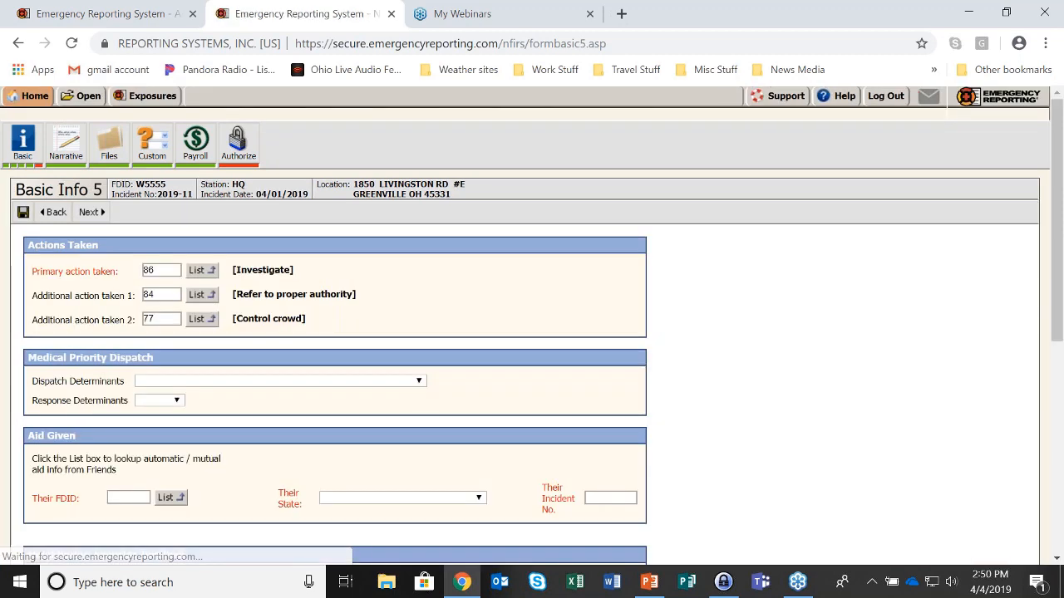
{"action": "left_click", "coordinate": [171, 499]}
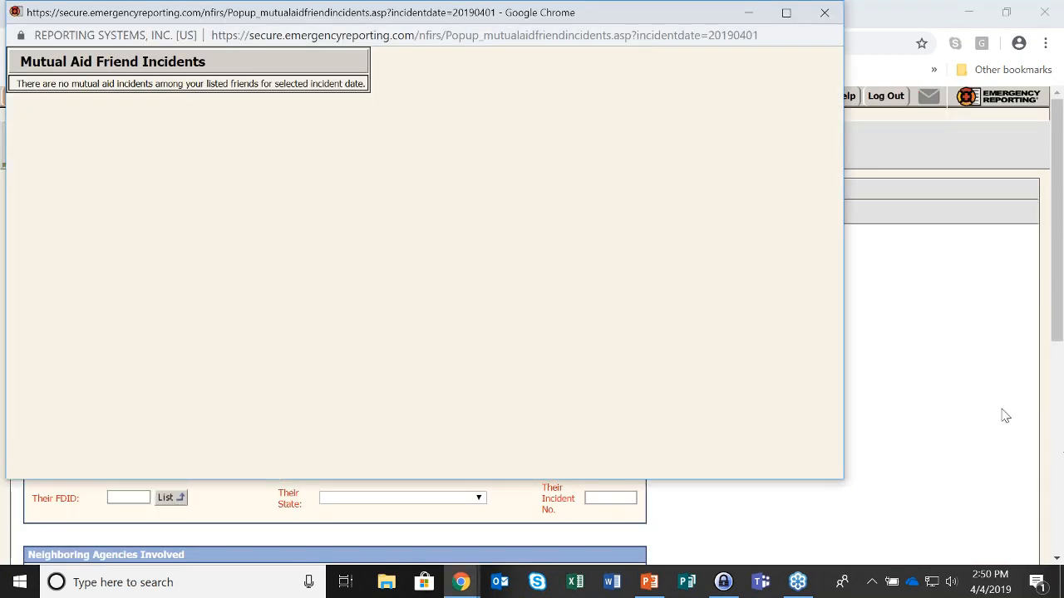
{"action": "left_click", "coordinate": [827, 21]}
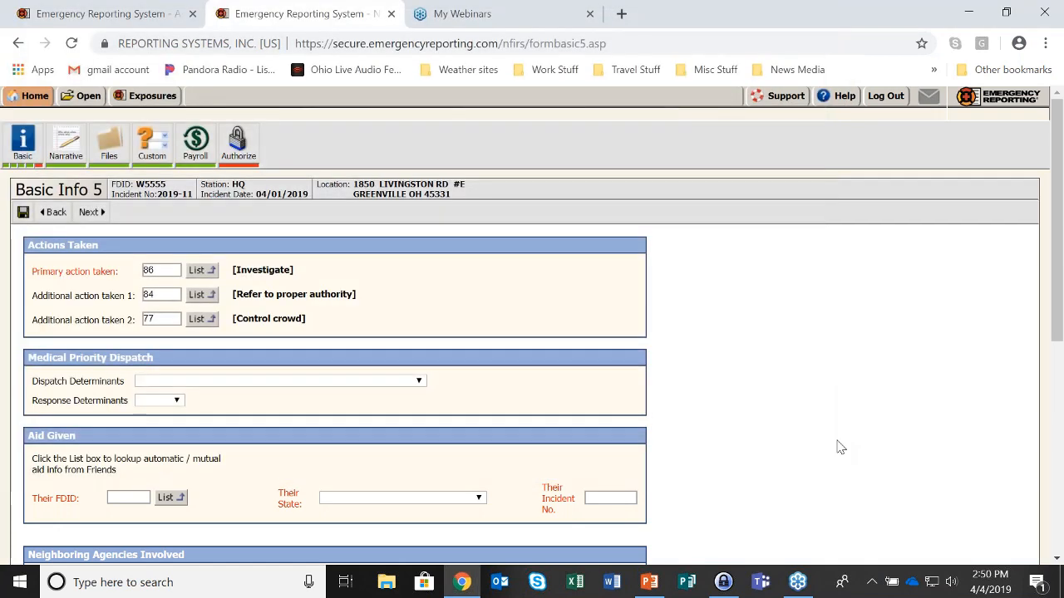
{"action": "left_click", "coordinate": [123, 496]}
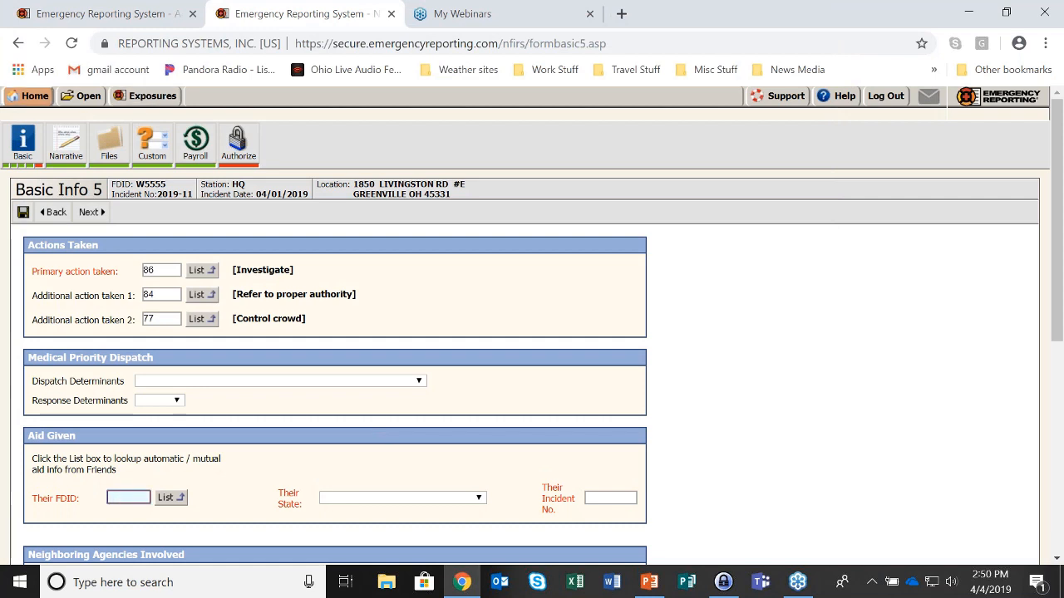
From Administration, view the list of agencies whose data we have access to
{"action": "mouse_move", "coordinate": [31, 100]}
{"action": "left_click", "coordinate": [67, 559]}
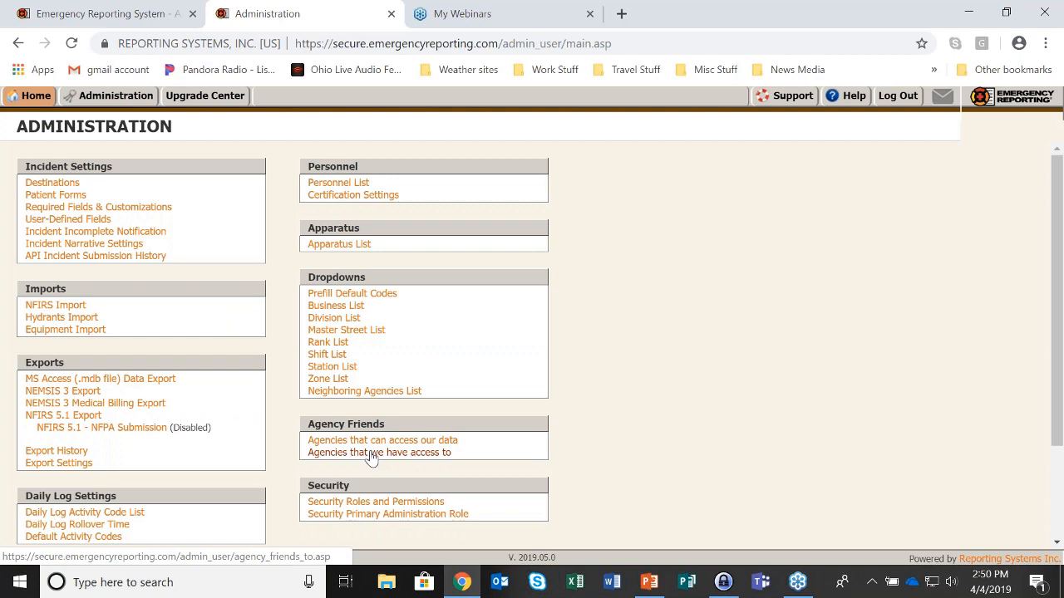
{"action": "left_click", "coordinate": [372, 454]}
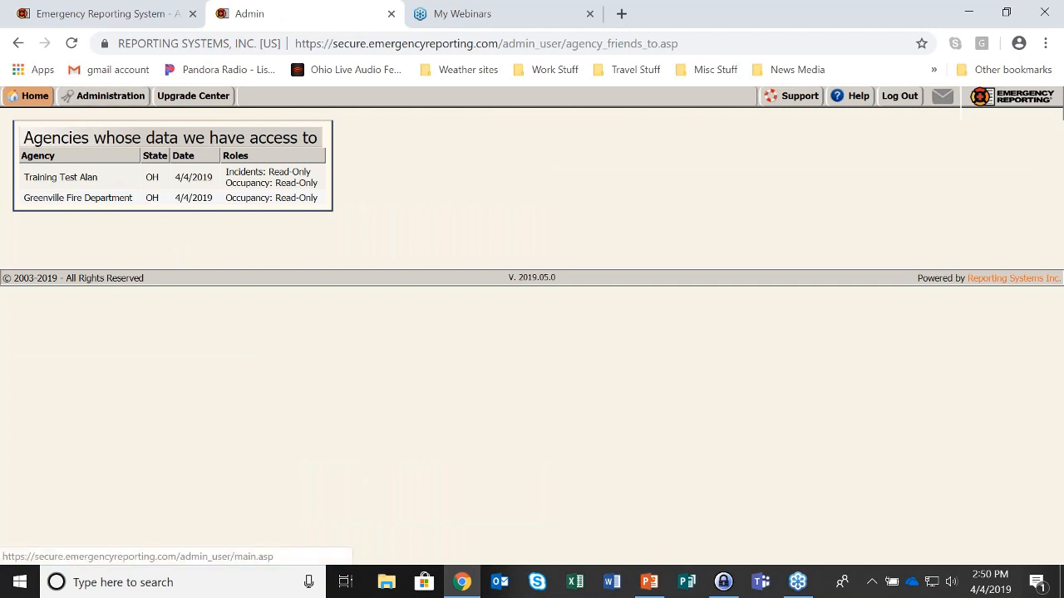
Return to Administration and scroll through the agencies that can access our data
{"action": "left_click", "coordinate": [88, 98]}
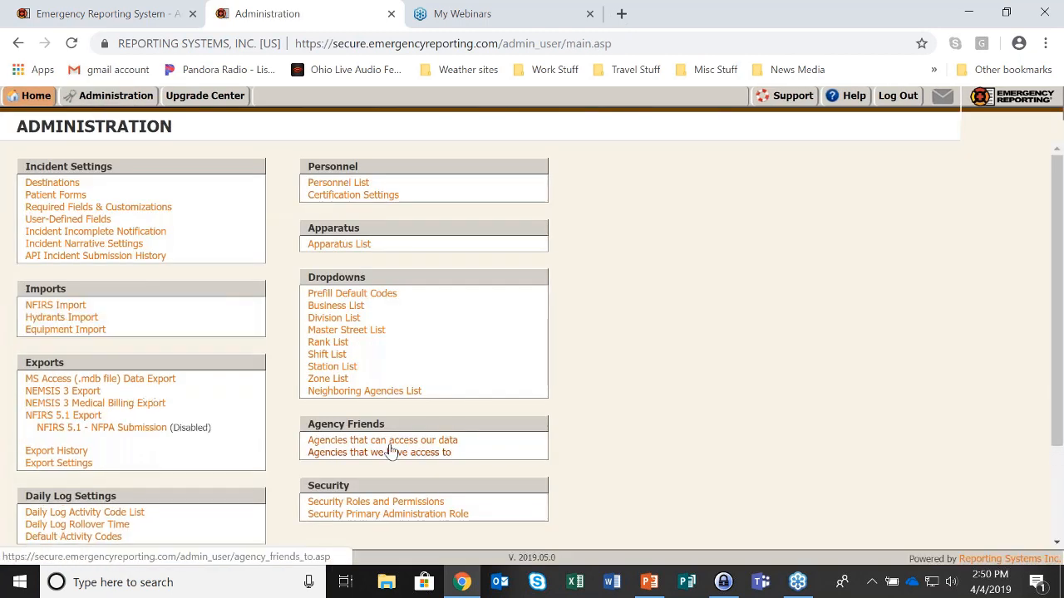
{"action": "left_click", "coordinate": [391, 442]}
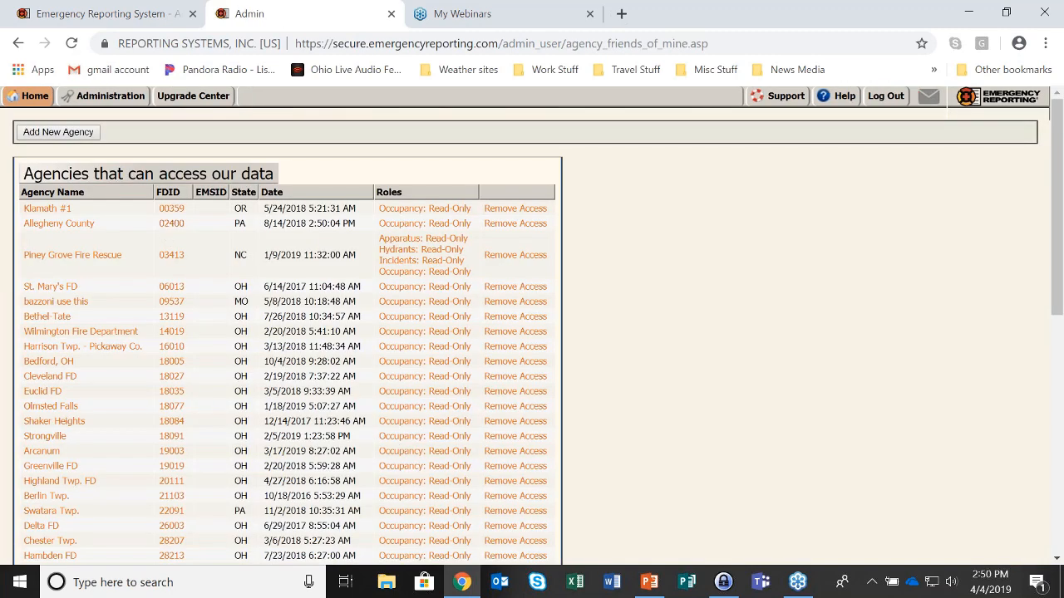
{"action": "scroll", "coordinate": [163, 257], "scroll_direction": "down", "scroll_amount": 1}
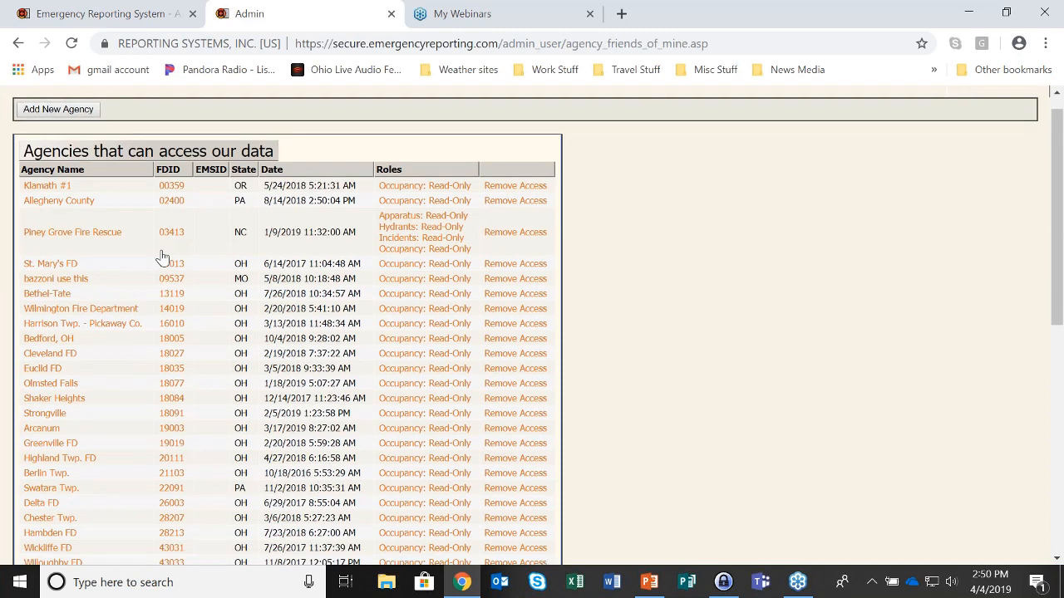
{"action": "scroll", "coordinate": [163, 258], "scroll_direction": "down", "scroll_amount": 5}
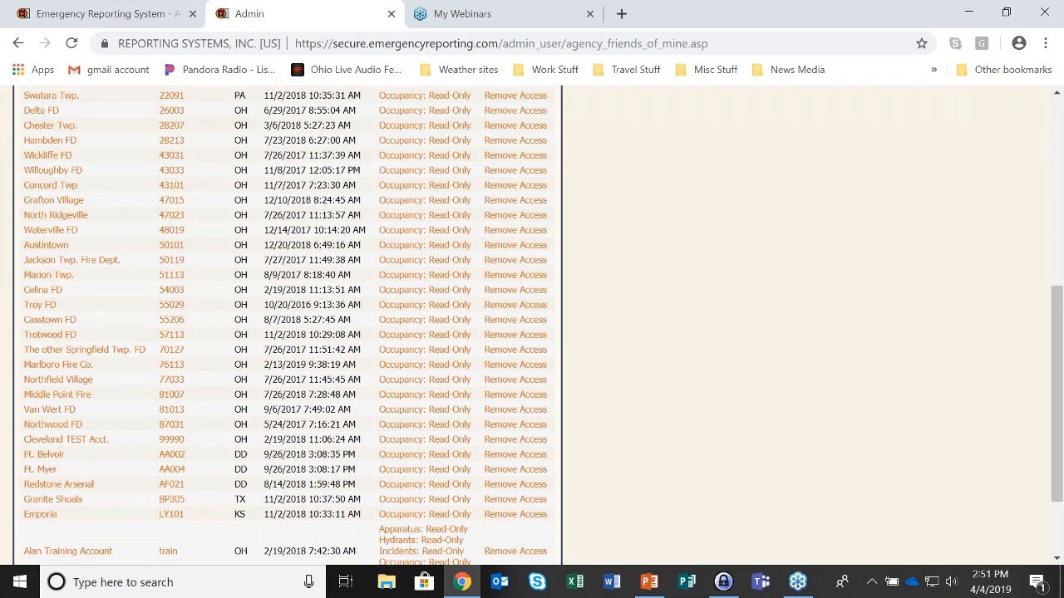
{"action": "scroll", "coordinate": [167, 456], "scroll_direction": "down", "scroll_amount": 2}
{"action": "scroll", "coordinate": [167, 456], "scroll_direction": "up", "scroll_amount": 7}
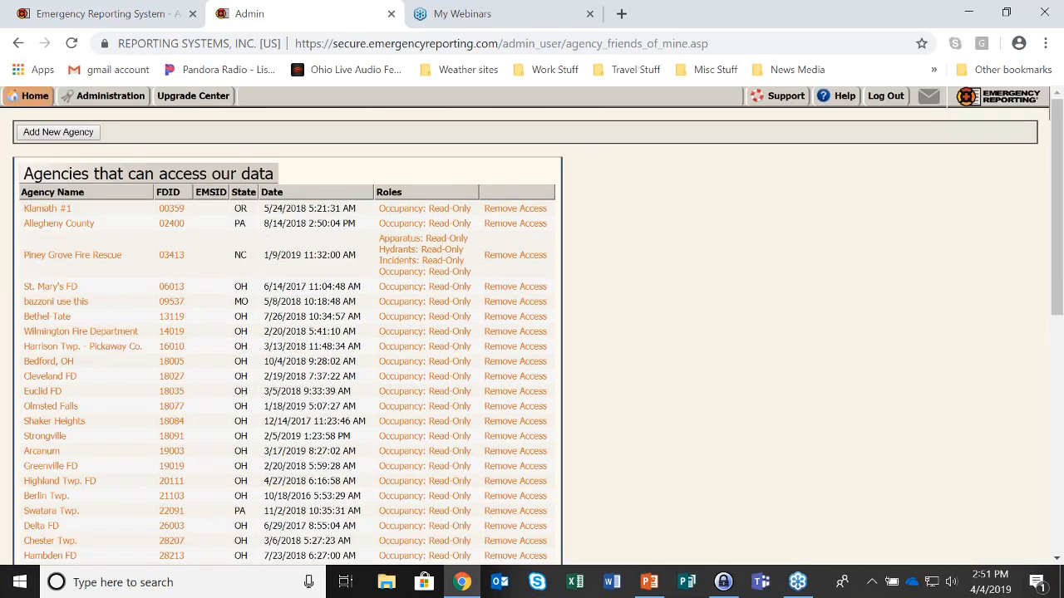
{"action": "left_click", "coordinate": [33, 95]}
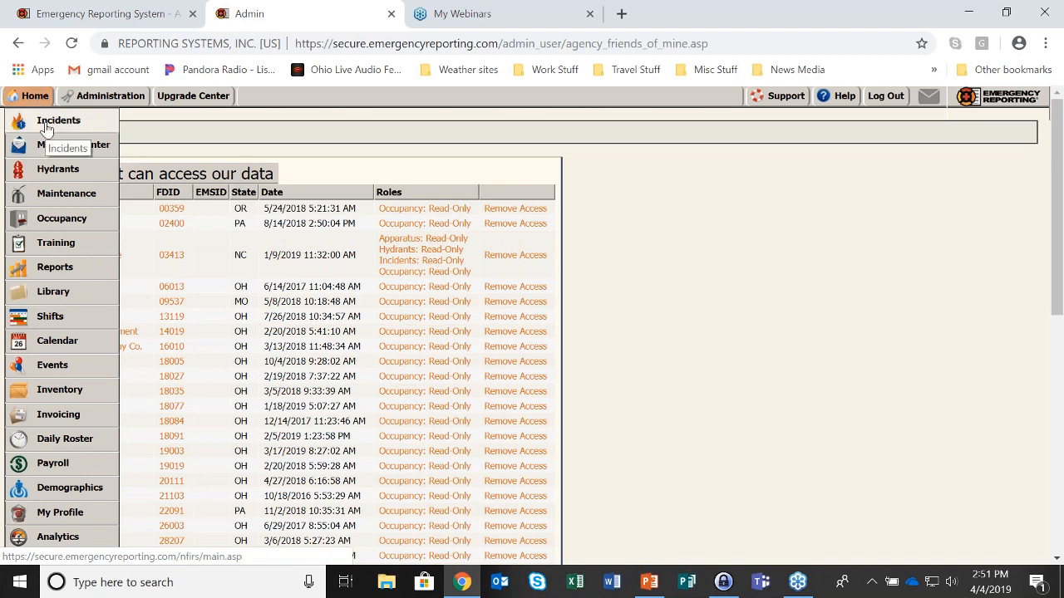
Open incident 2019-11's basic info forms and look over the Basic Info 5 page
{"action": "left_click", "coordinate": [48, 123]}
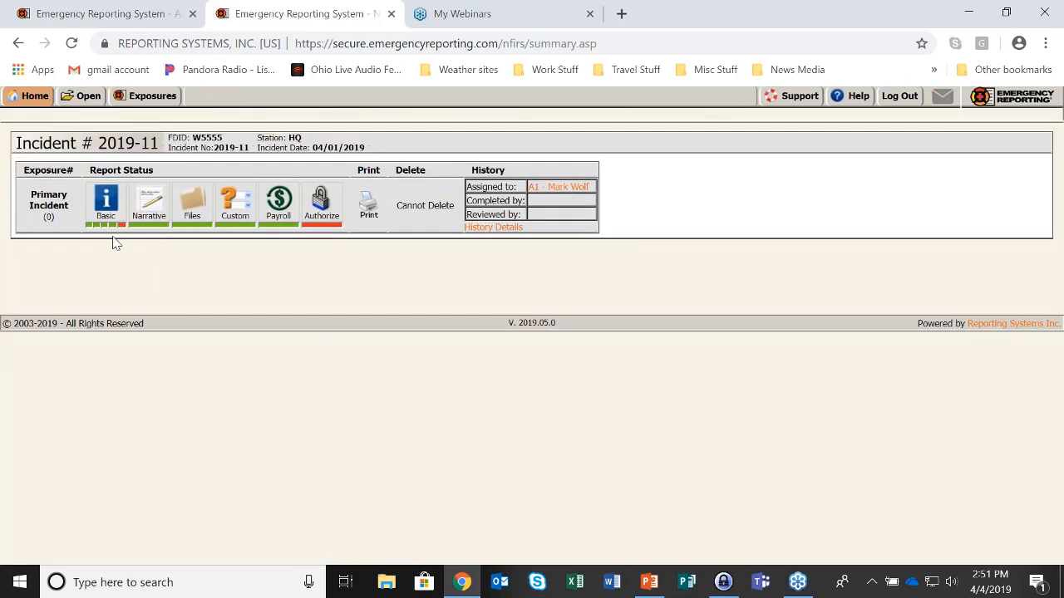
{"action": "left_click", "coordinate": [112, 231]}
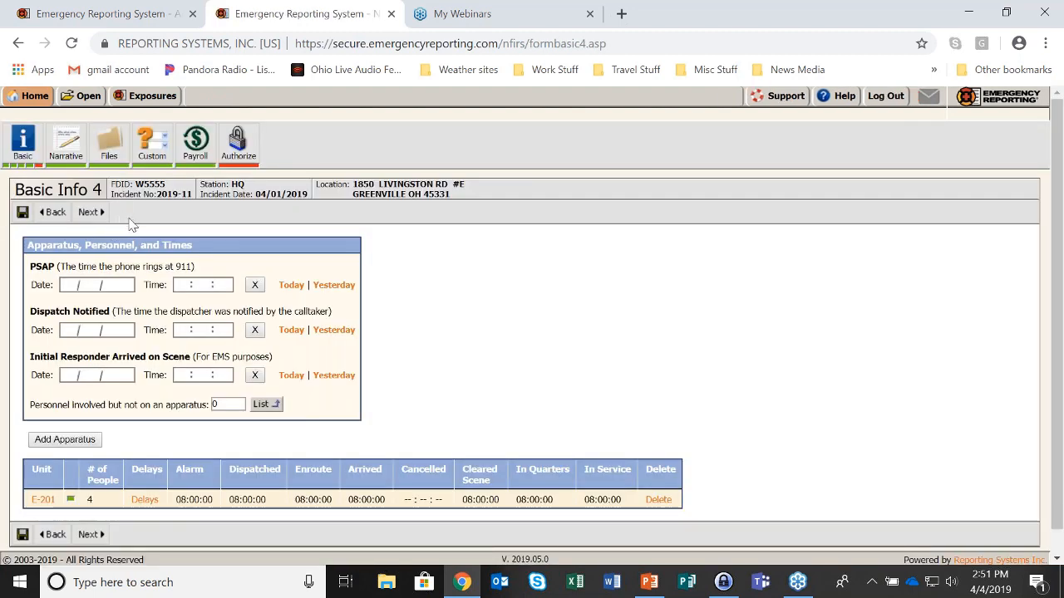
{"action": "left_click", "coordinate": [40, 171]}
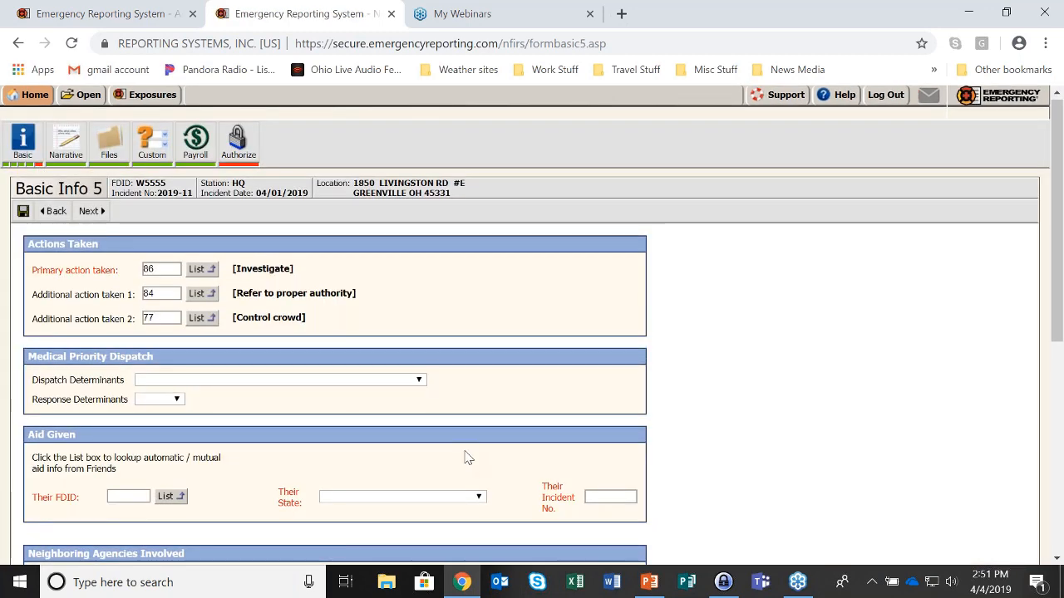
{"action": "scroll", "coordinate": [453, 453], "scroll_direction": "down", "scroll_amount": 3}
{"action": "scroll", "coordinate": [446, 448], "scroll_direction": "up", "scroll_amount": 4}
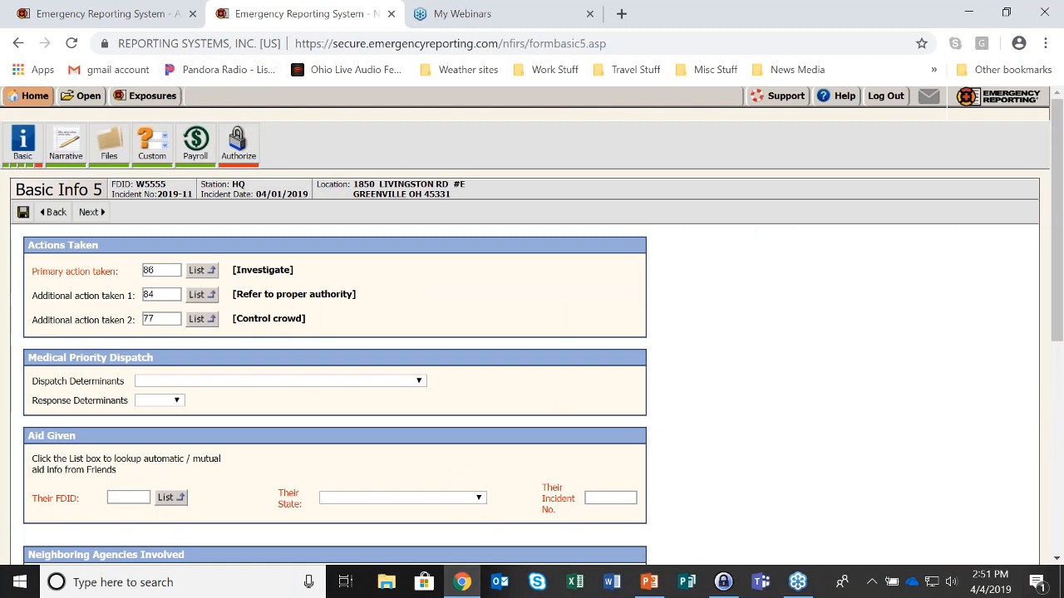
On Basic Info 1, set incident type 111 and Aid Given or Received to None, saving both
{"action": "left_click", "coordinate": [23, 143]}
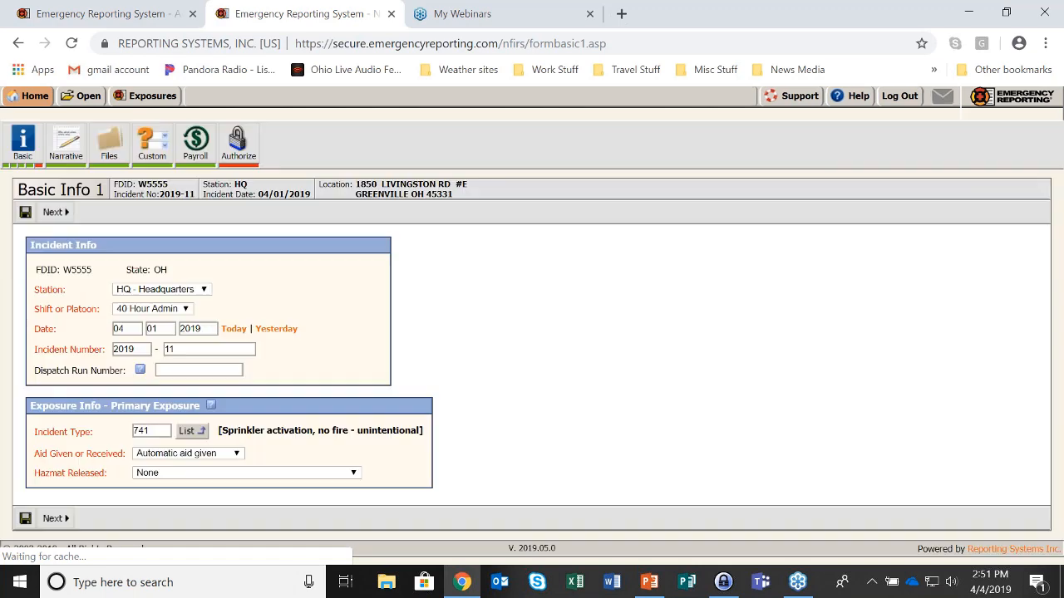
{"action": "type", "text": "111"}
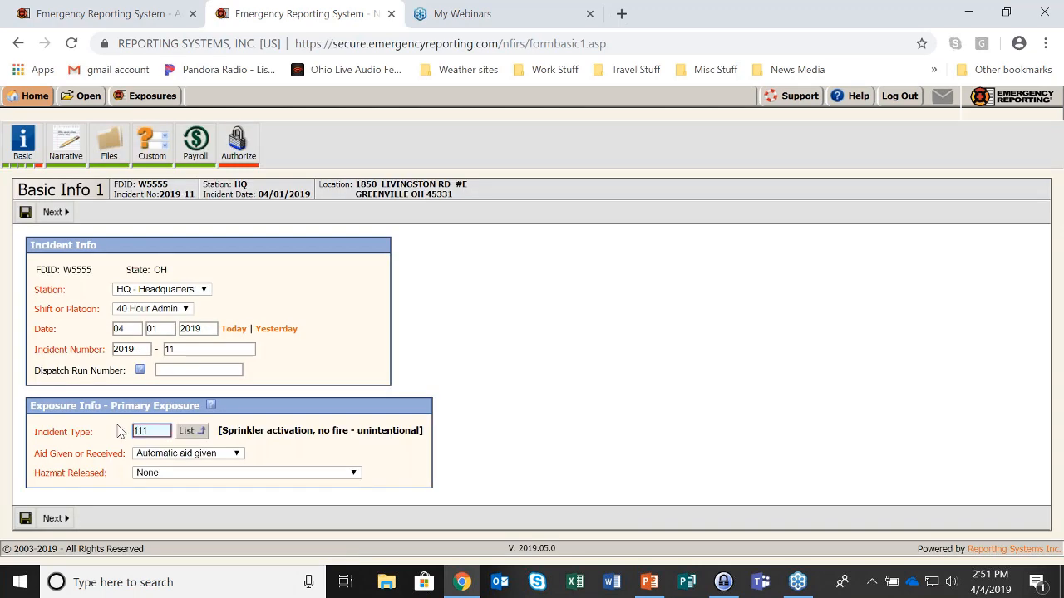
{"action": "left_click", "coordinate": [25, 518]}
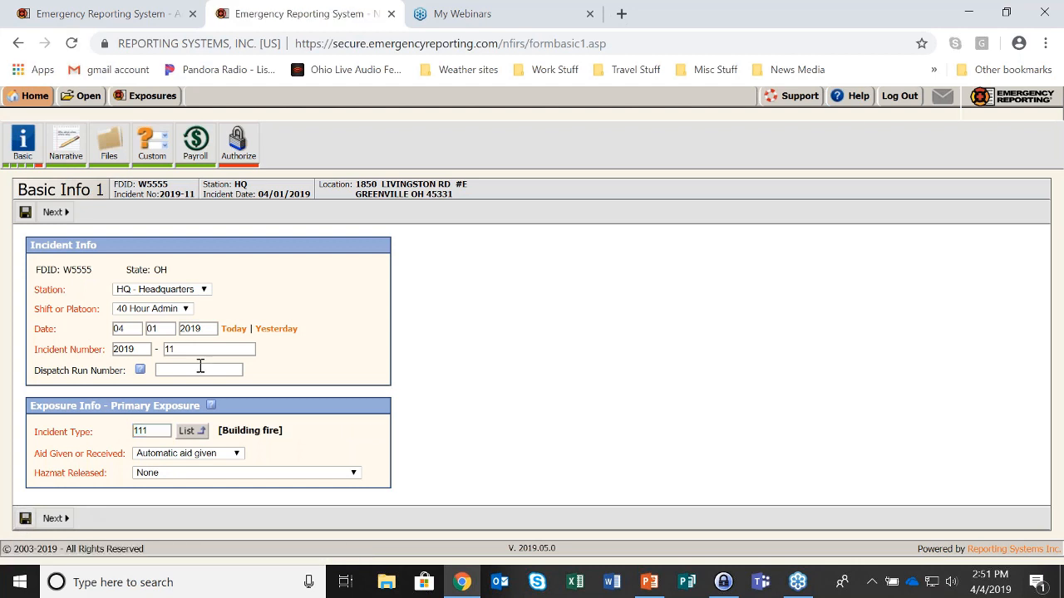
{"action": "left_click", "coordinate": [199, 453]}
{"action": "left_click", "coordinate": [202, 465]}
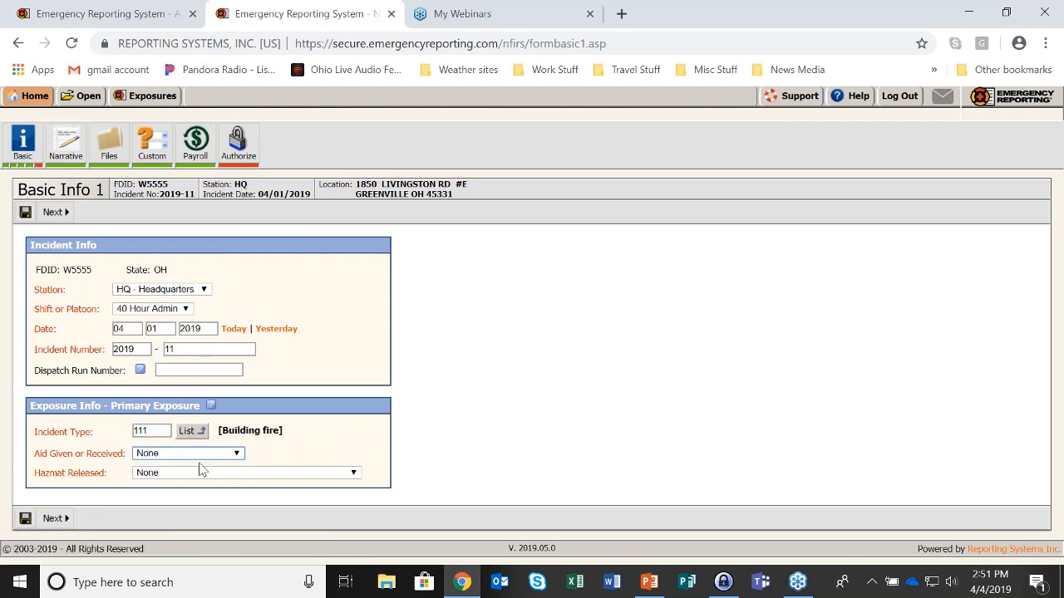
{"action": "left_click", "coordinate": [25, 212]}
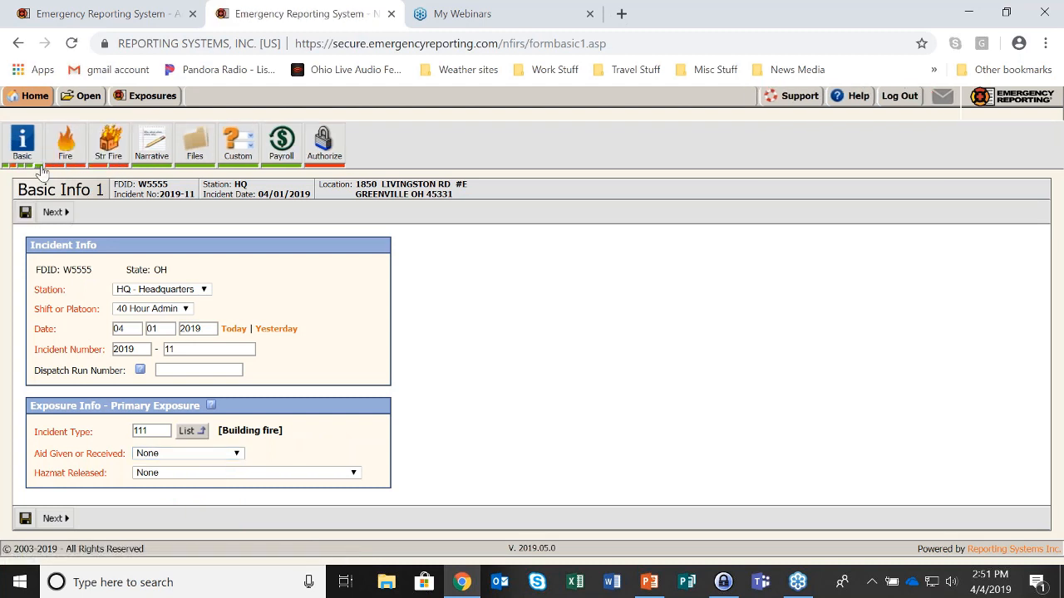
On Basic Info 5, mark property and contents amounts as none ($0) and save
{"action": "left_click", "coordinate": [41, 167]}
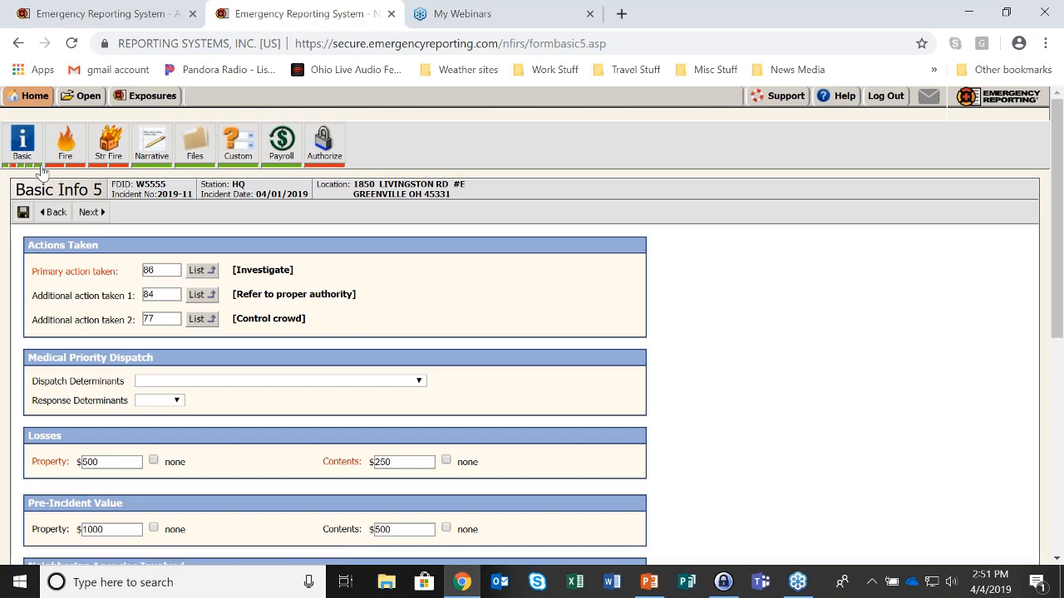
{"action": "scroll", "coordinate": [516, 369], "scroll_direction": "down", "scroll_amount": 1}
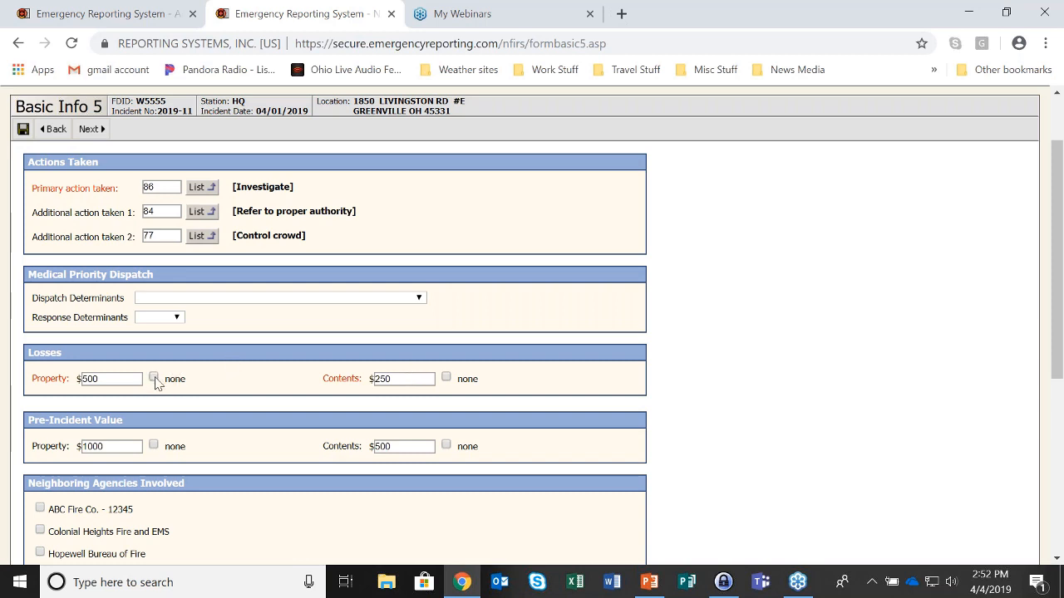
{"action": "left_click", "coordinate": [153, 445]}
{"action": "left_click", "coordinate": [445, 446]}
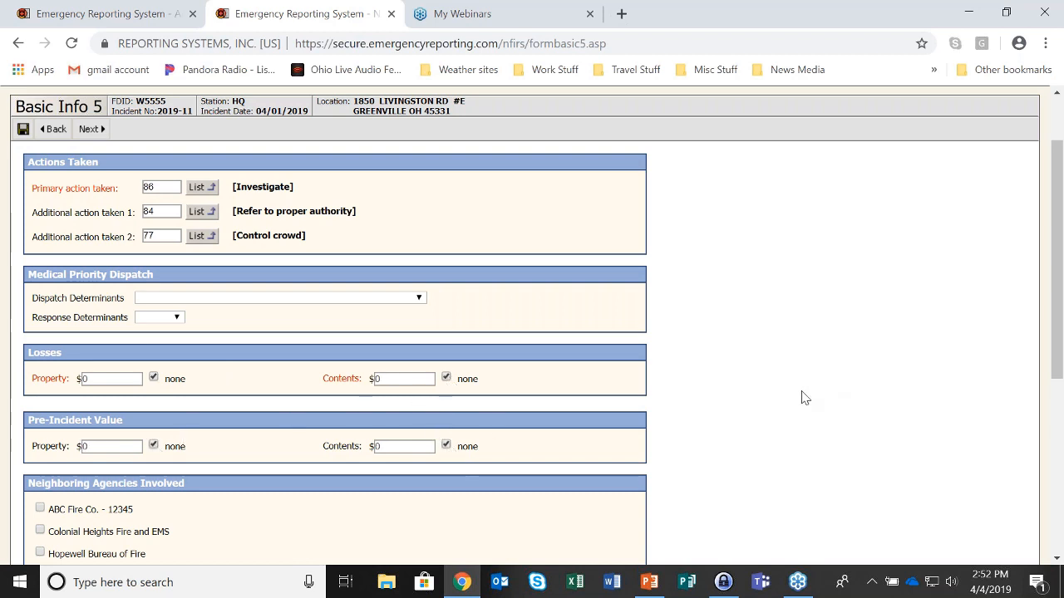
{"action": "scroll", "coordinate": [803, 397], "scroll_direction": "up", "scroll_amount": 2}
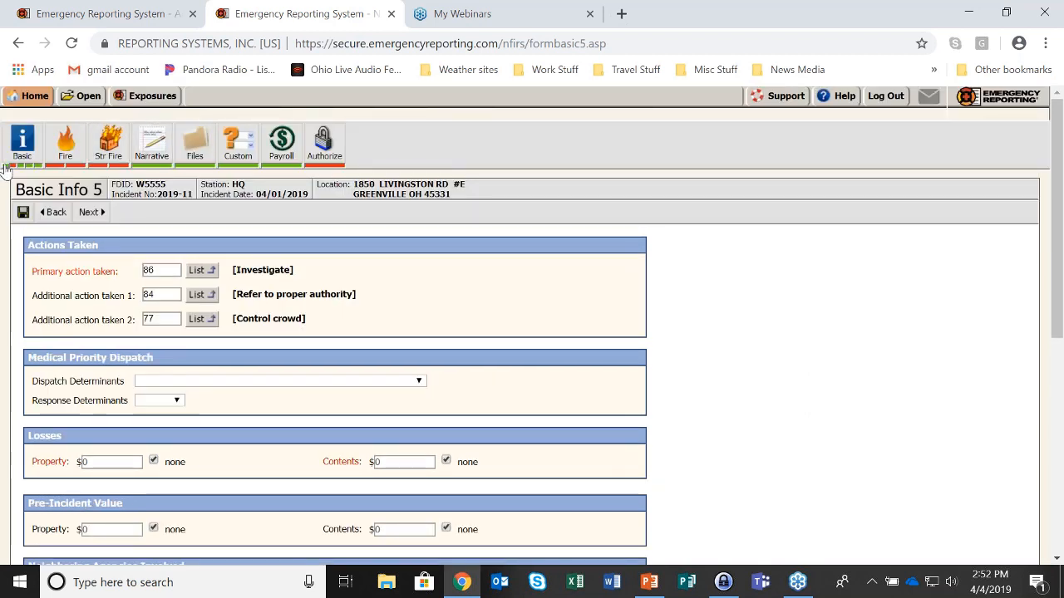
{"action": "left_click", "coordinate": [23, 215]}
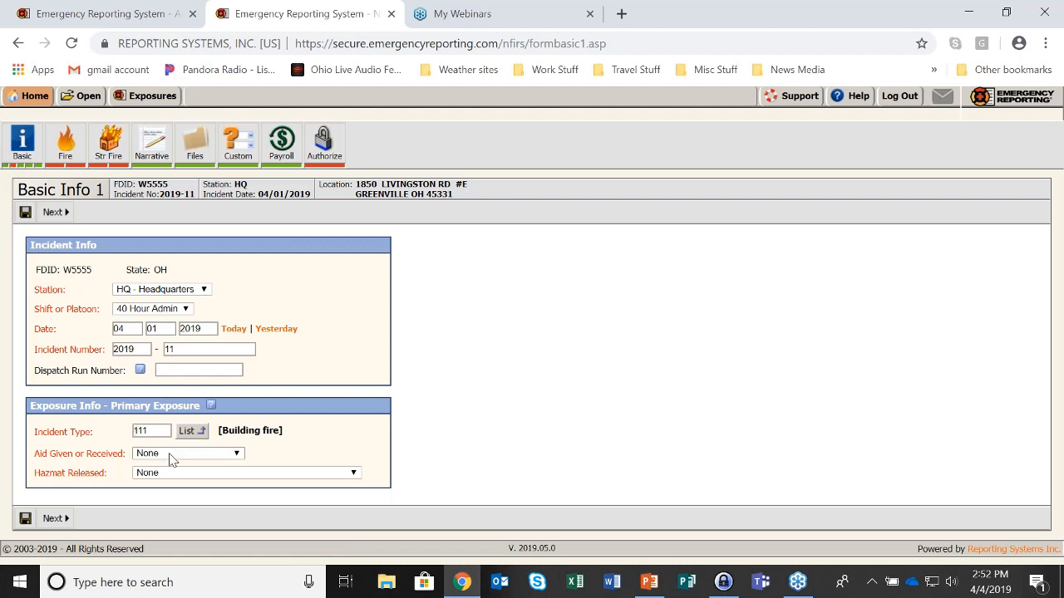
Settle Aid Given or Received on Automatic aid given, save, and view the new Basic Info 5 sections
{"action": "left_click", "coordinate": [169, 453]}
{"action": "left_click", "coordinate": [171, 480]}
{"action": "left_click", "coordinate": [238, 457]}
{"action": "left_click", "coordinate": [217, 496]}
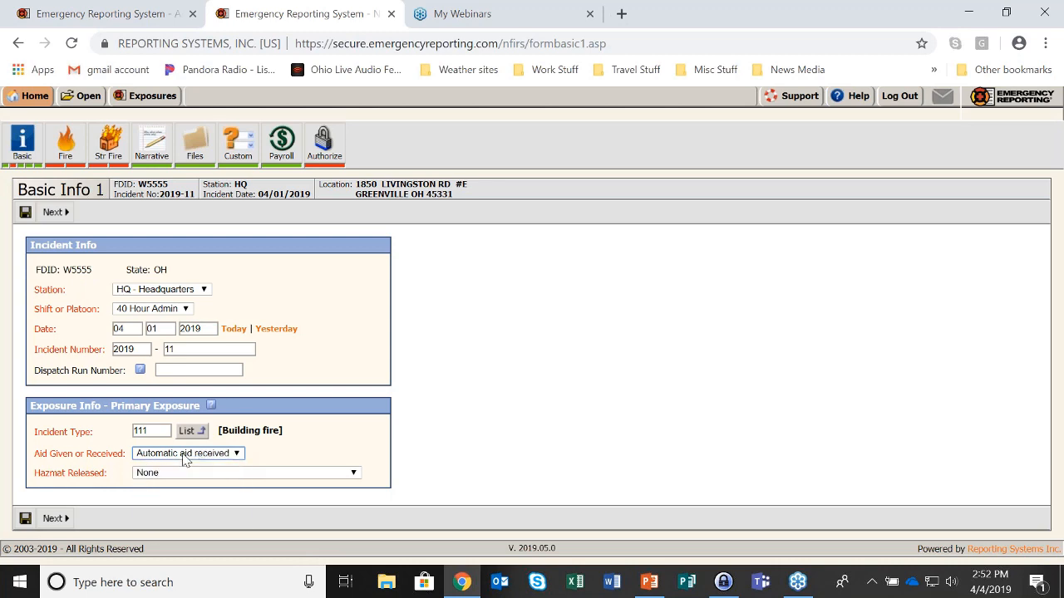
{"action": "left_click", "coordinate": [25, 211]}
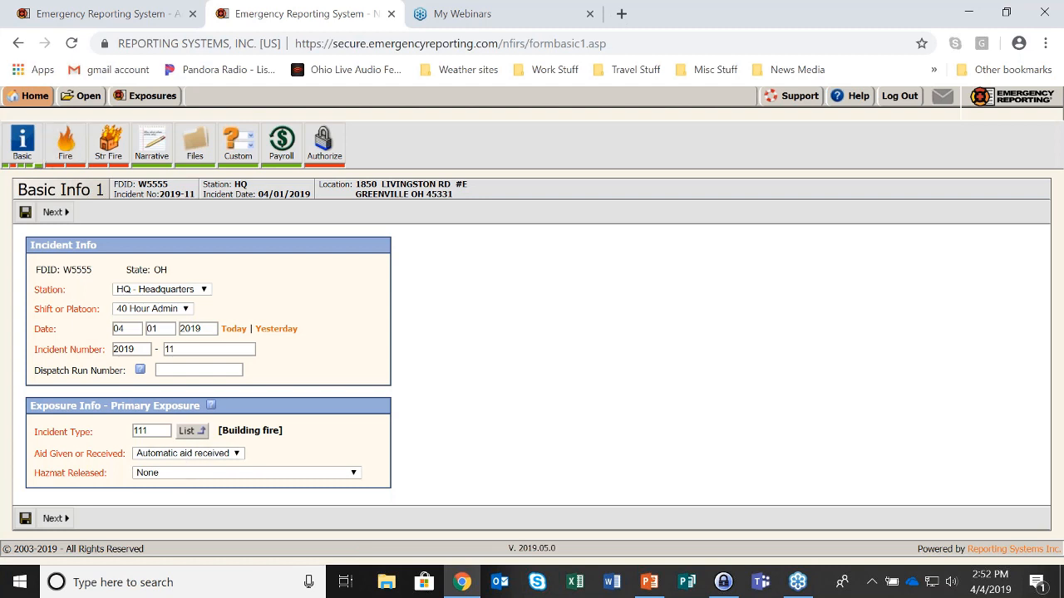
{"action": "left_click", "coordinate": [237, 454]}
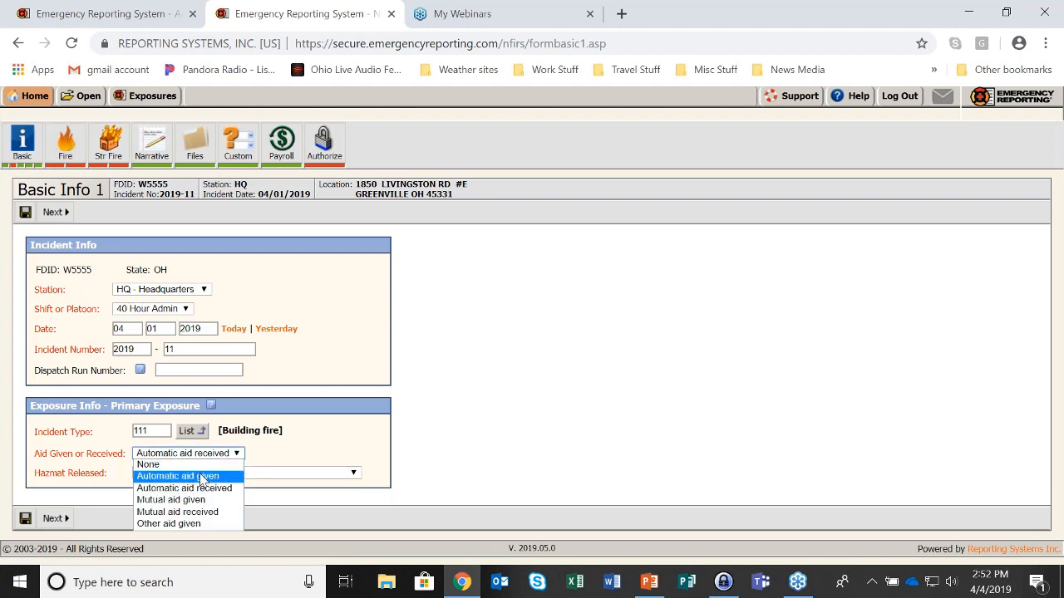
{"action": "left_click", "coordinate": [202, 479]}
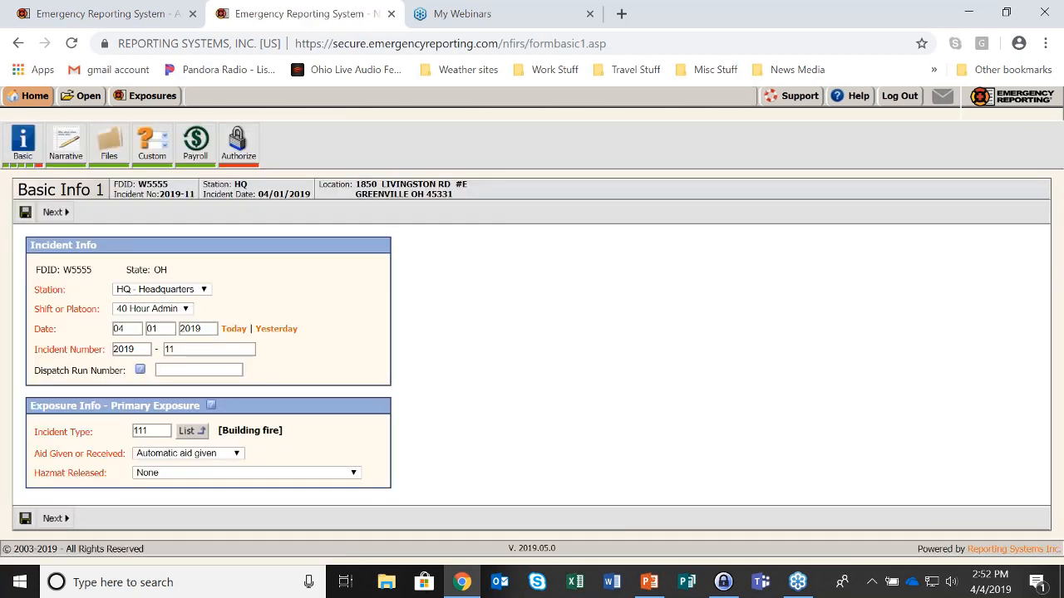
{"action": "left_click", "coordinate": [40, 174]}
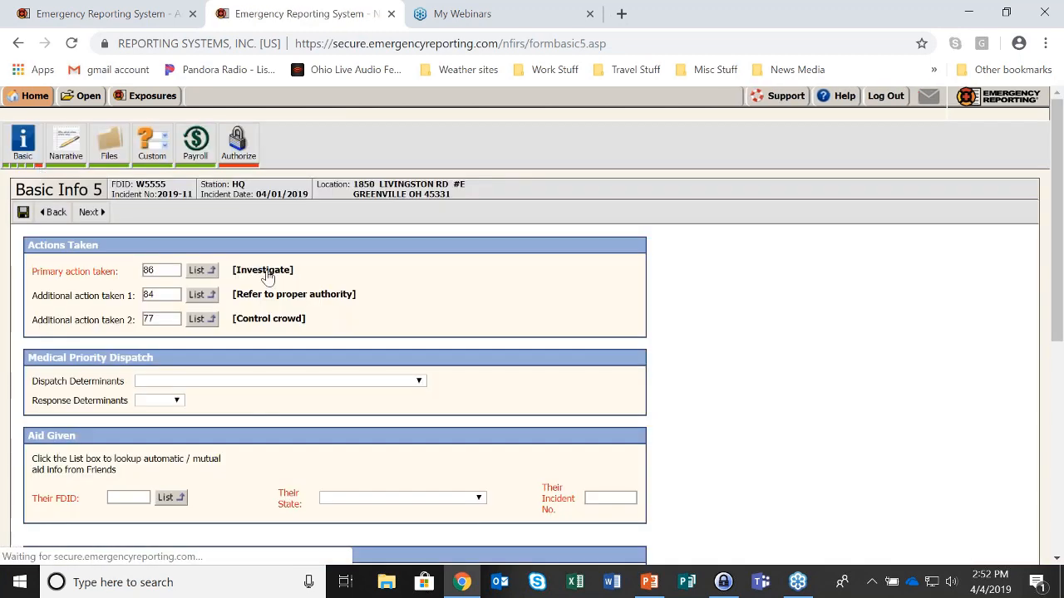
{"action": "scroll", "coordinate": [677, 440], "scroll_direction": "down", "scroll_amount": 2}
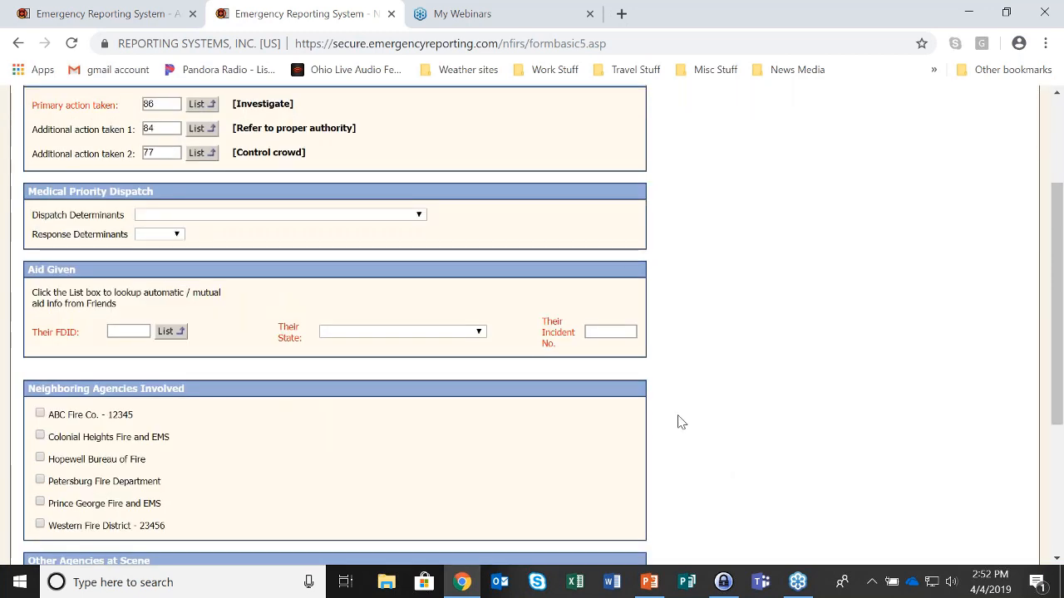
Enter 'train' as Their FDID in the Aid Given section
{"action": "scroll", "coordinate": [677, 422], "scroll_direction": "up", "scroll_amount": 1}
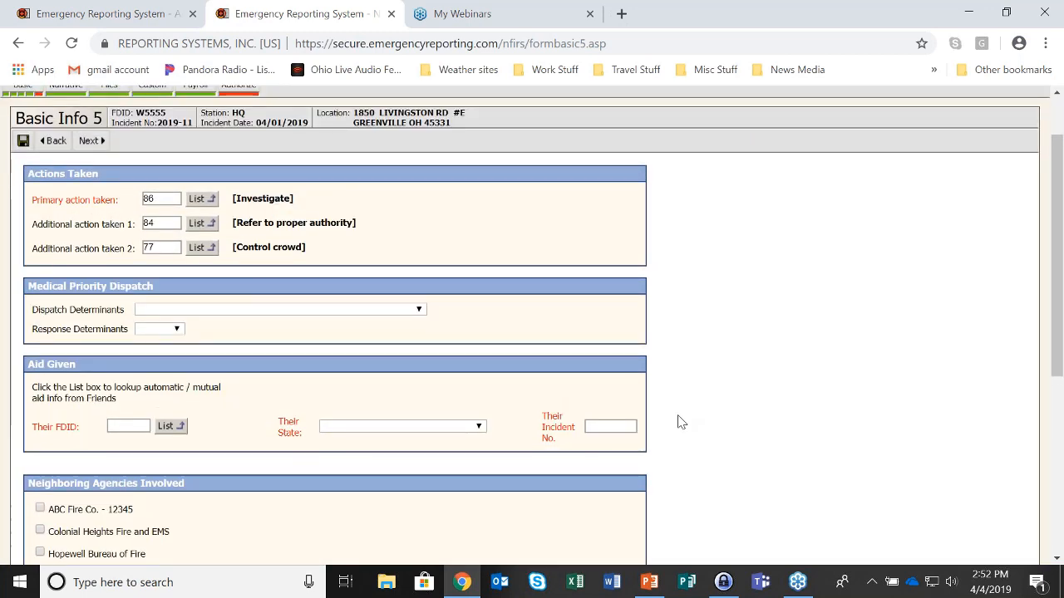
{"action": "scroll", "coordinate": [682, 420], "scroll_direction": "up", "scroll_amount": 1}
{"action": "scroll", "coordinate": [681, 420], "scroll_direction": "down", "scroll_amount": 1}
{"action": "left_click", "coordinate": [119, 415]}
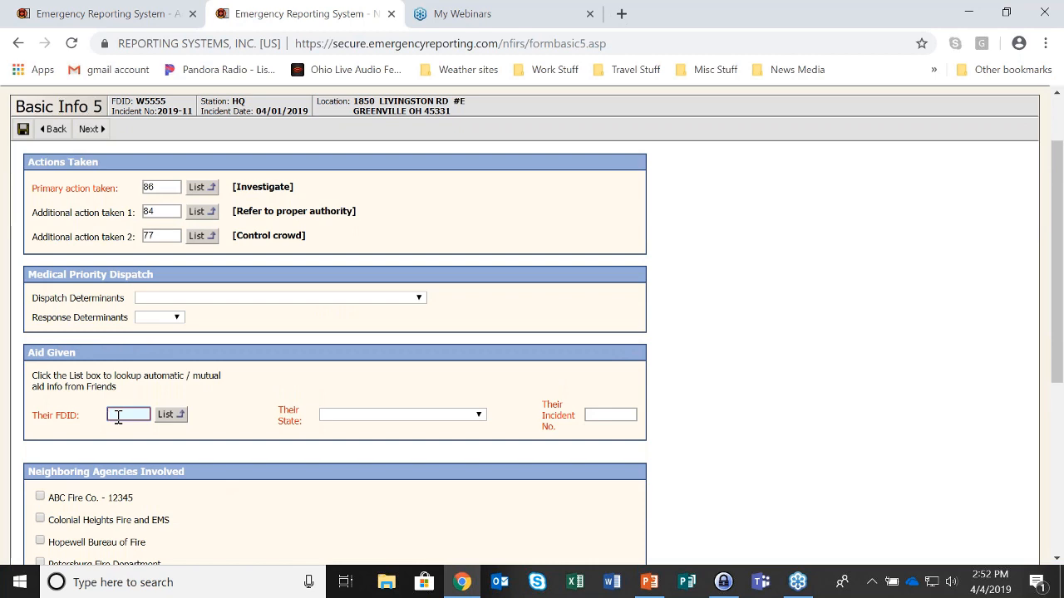
{"action": "type", "text": "train"}
{"action": "scroll", "coordinate": [498, 475], "scroll_direction": "up", "scroll_amount": 1}
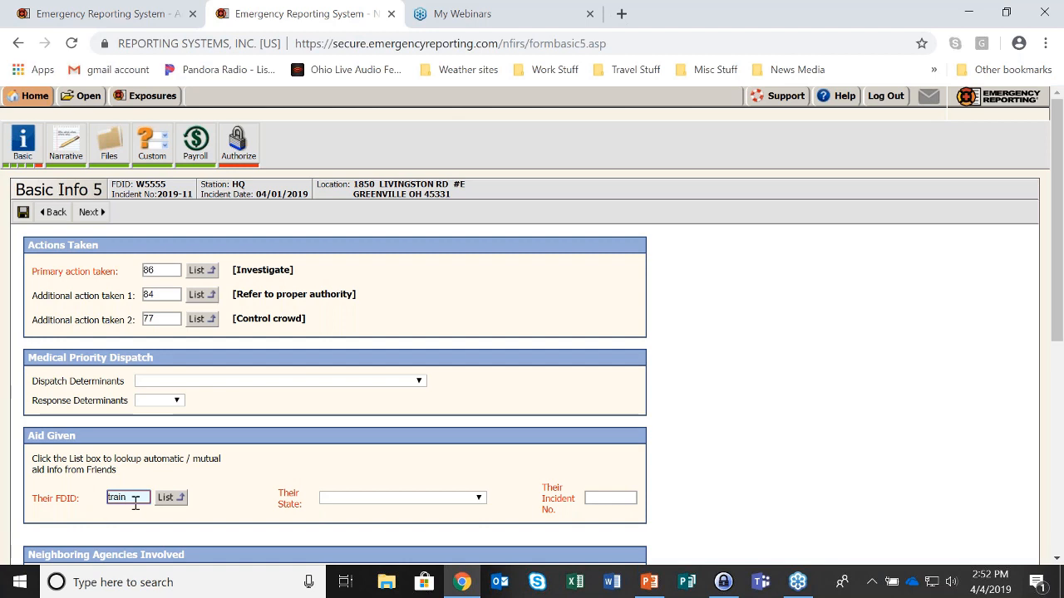
Set Their State to Ohio and Their Incident No. to 1234, save, and check the mutual aid list
{"action": "left_click", "coordinate": [363, 500]}
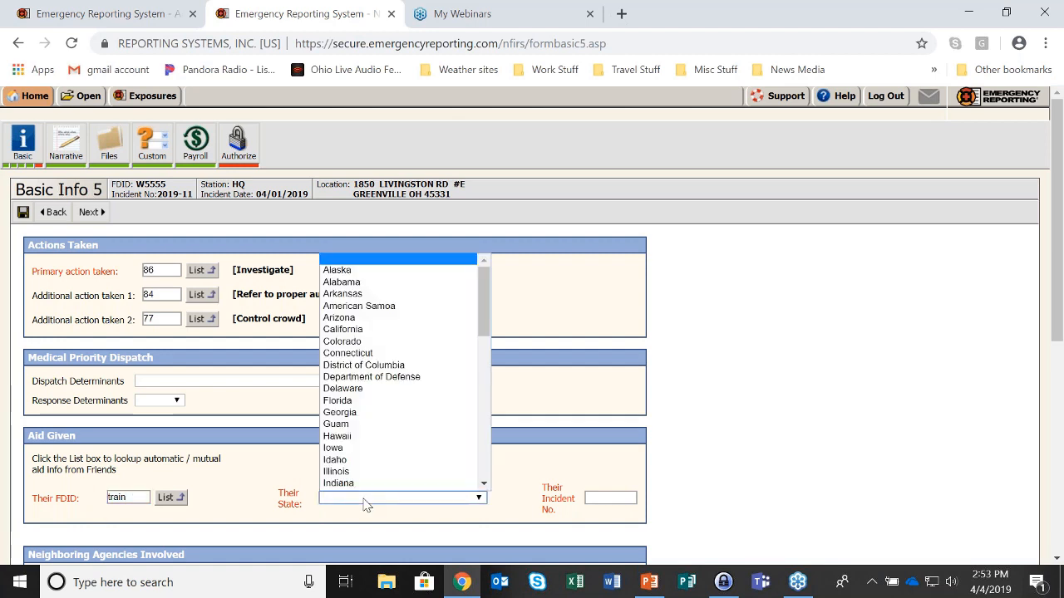
{"action": "scroll", "coordinate": [359, 402], "scroll_direction": "down", "scroll_amount": 5}
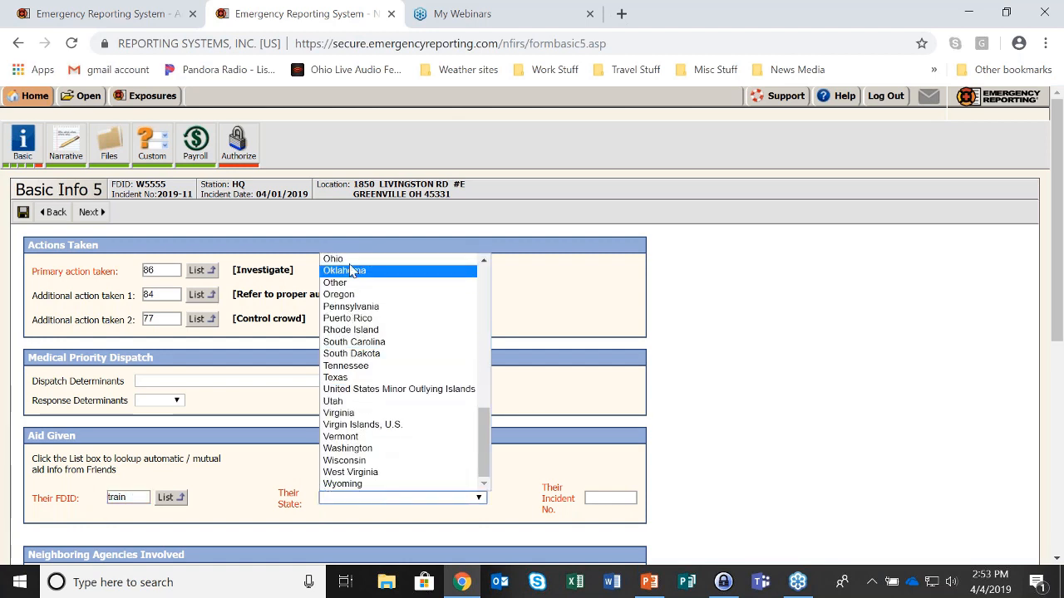
{"action": "left_click", "coordinate": [345, 259]}
{"action": "left_click", "coordinate": [606, 501]}
{"action": "type", "text": "1234"}
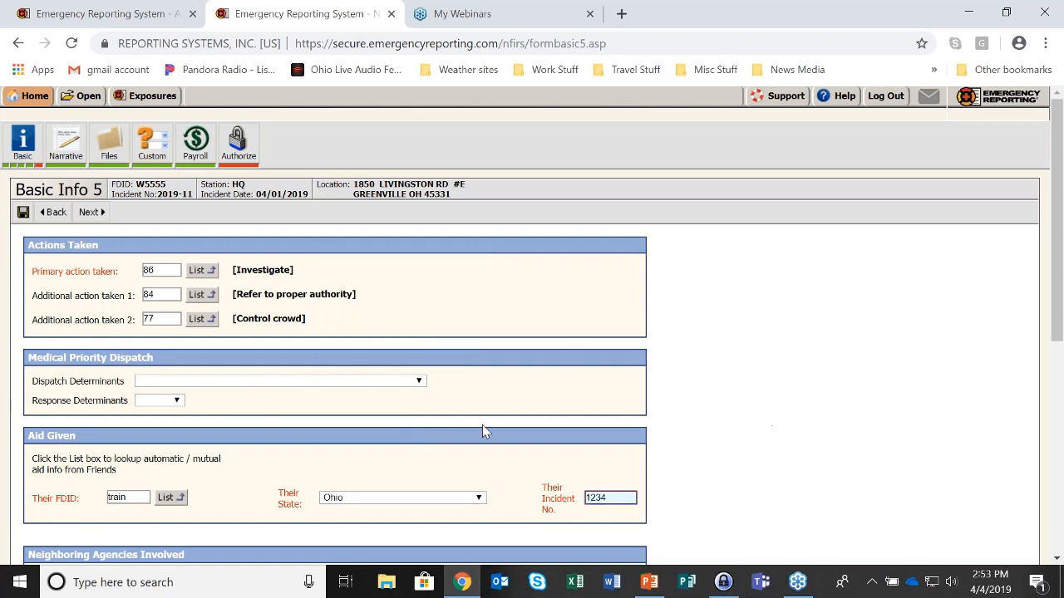
{"action": "left_click", "coordinate": [22, 212]}
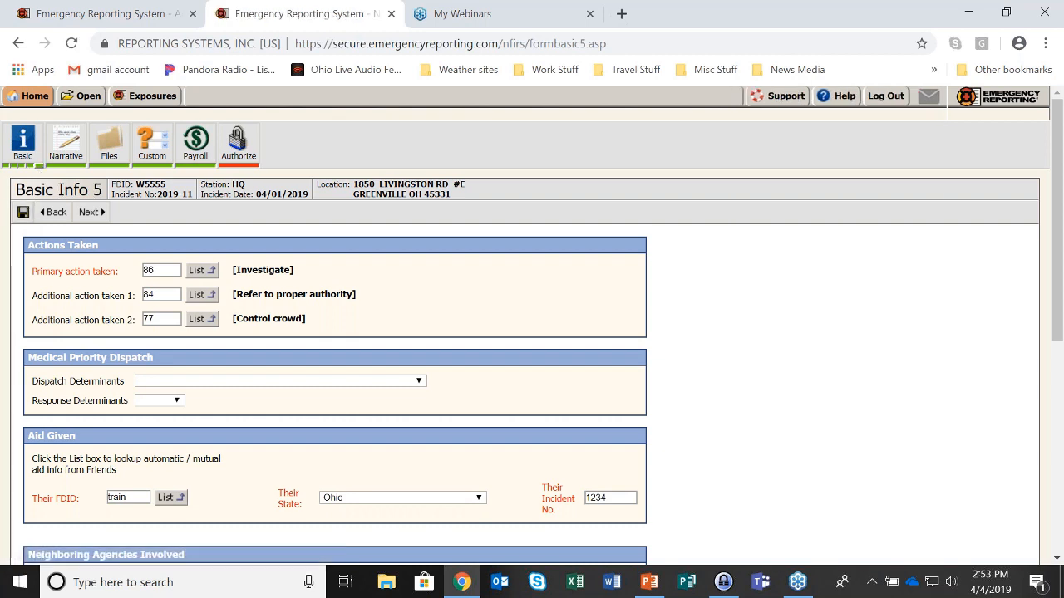
{"action": "left_click", "coordinate": [171, 498]}
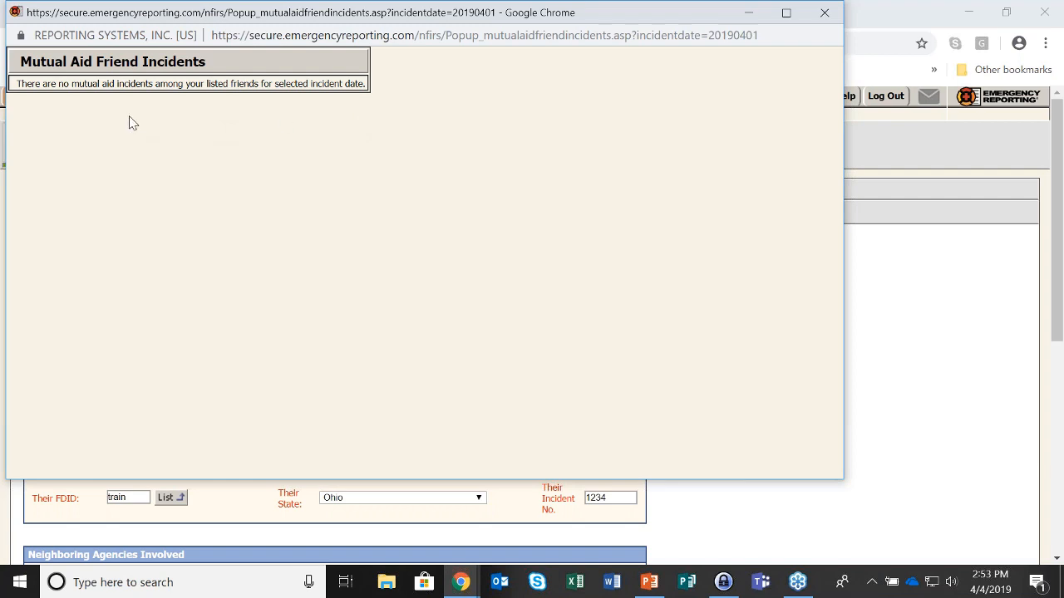
{"action": "left_click", "coordinate": [823, 14]}
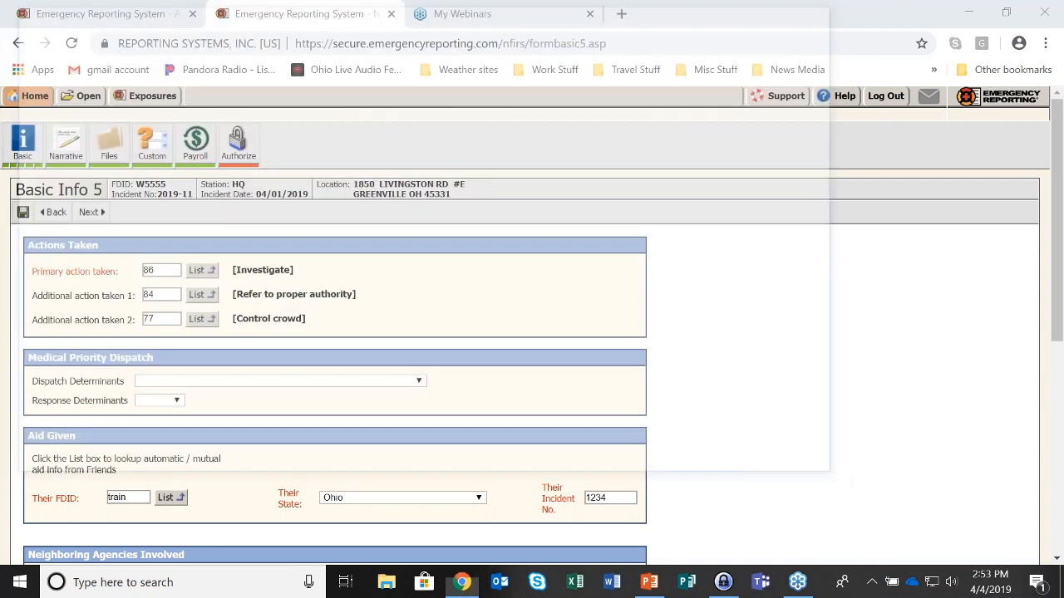
Authorize incident 2019-11 with the account password, marking the exposure Complete and Reviewed
{"action": "left_click", "coordinate": [30, 169]}
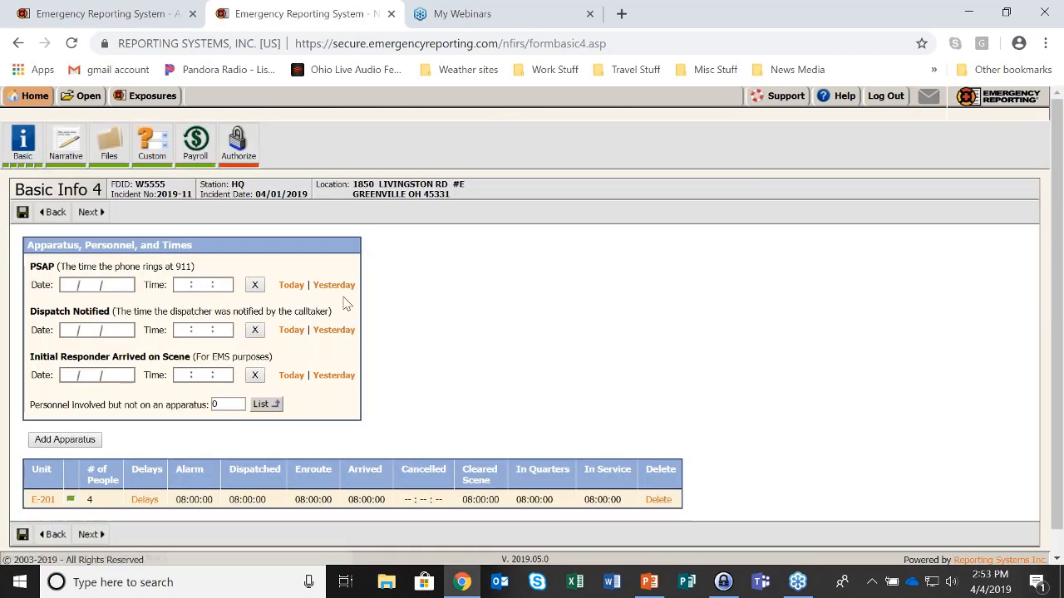
{"action": "scroll", "coordinate": [346, 302], "scroll_direction": "down", "scroll_amount": 1}
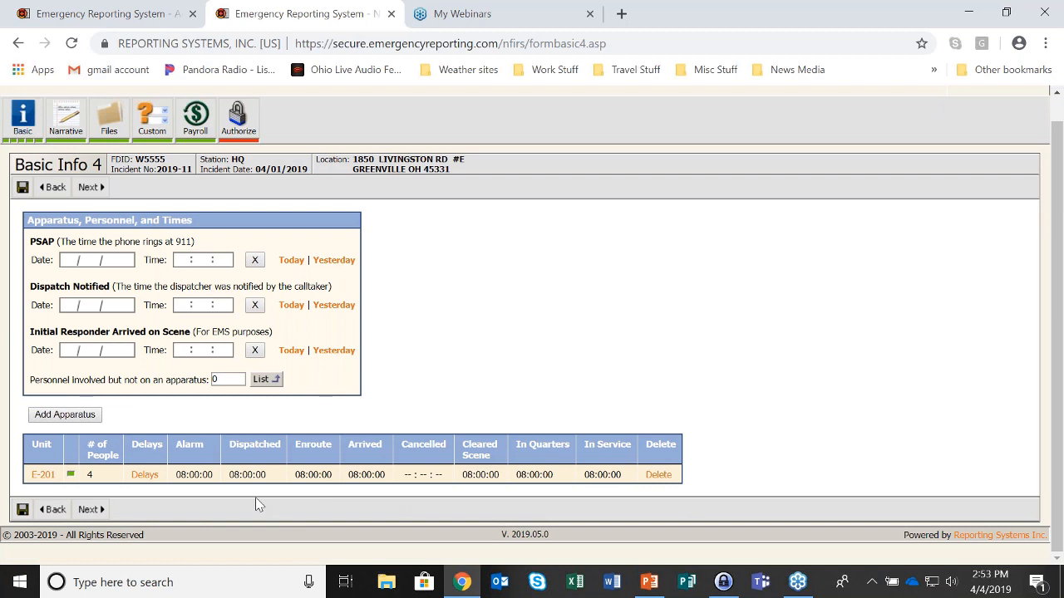
{"action": "left_click", "coordinate": [239, 117]}
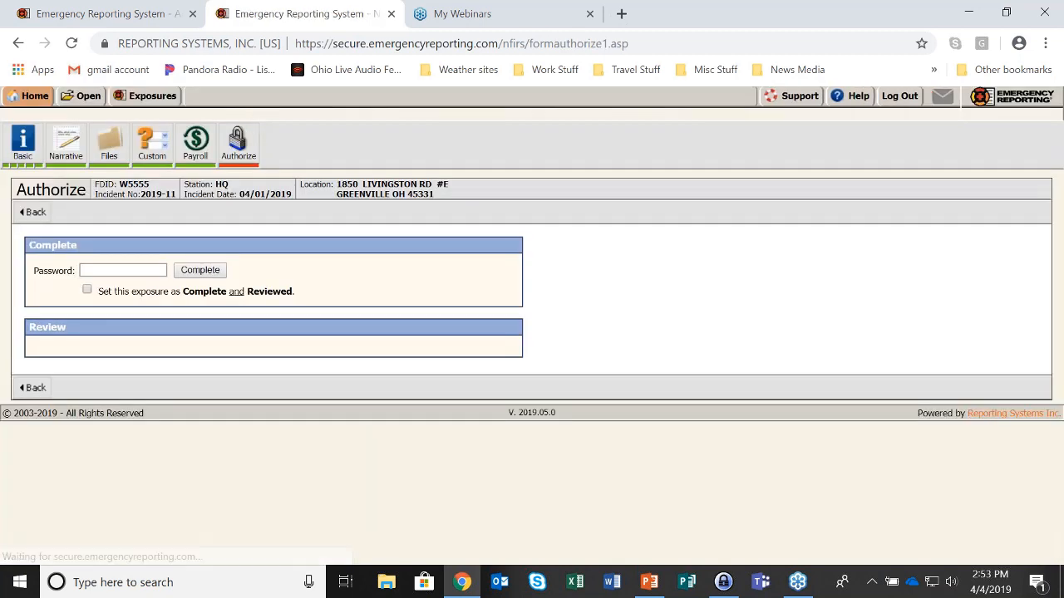
{"action": "left_click", "coordinate": [118, 270]}
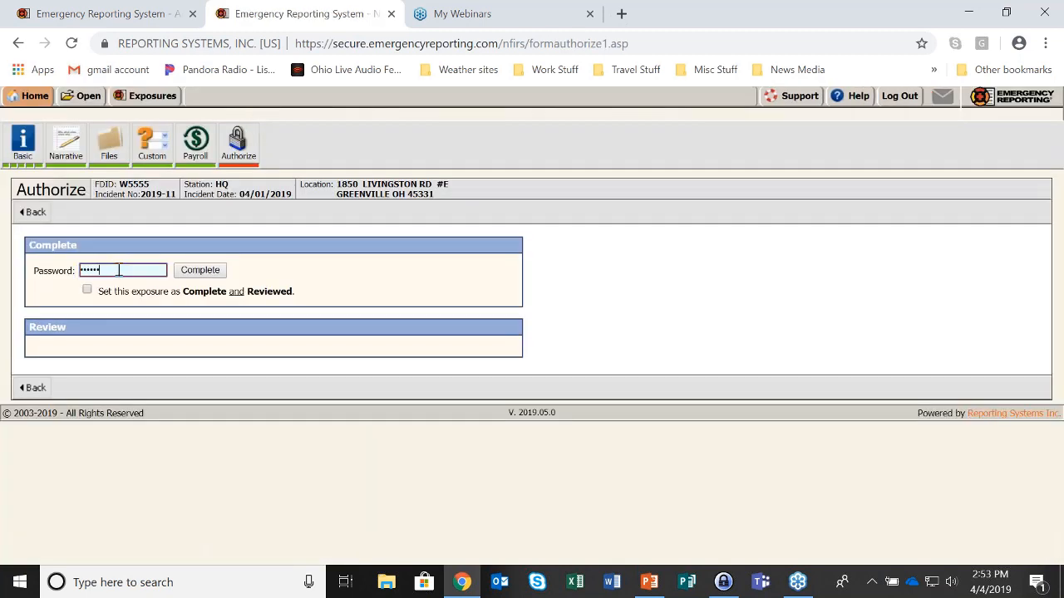
{"action": "left_click", "coordinate": [87, 289]}
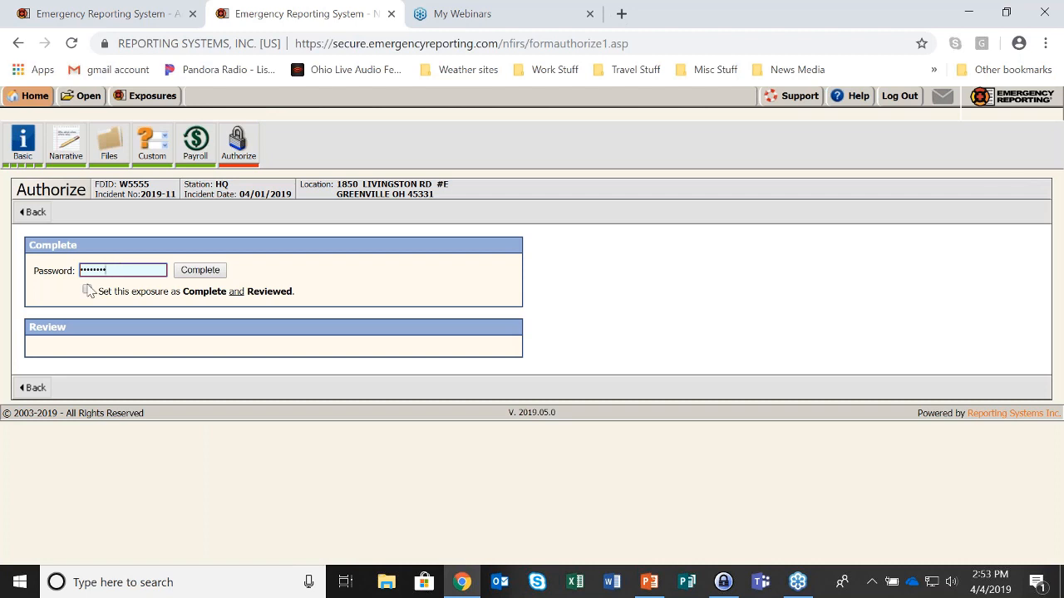
{"action": "left_click", "coordinate": [200, 270]}
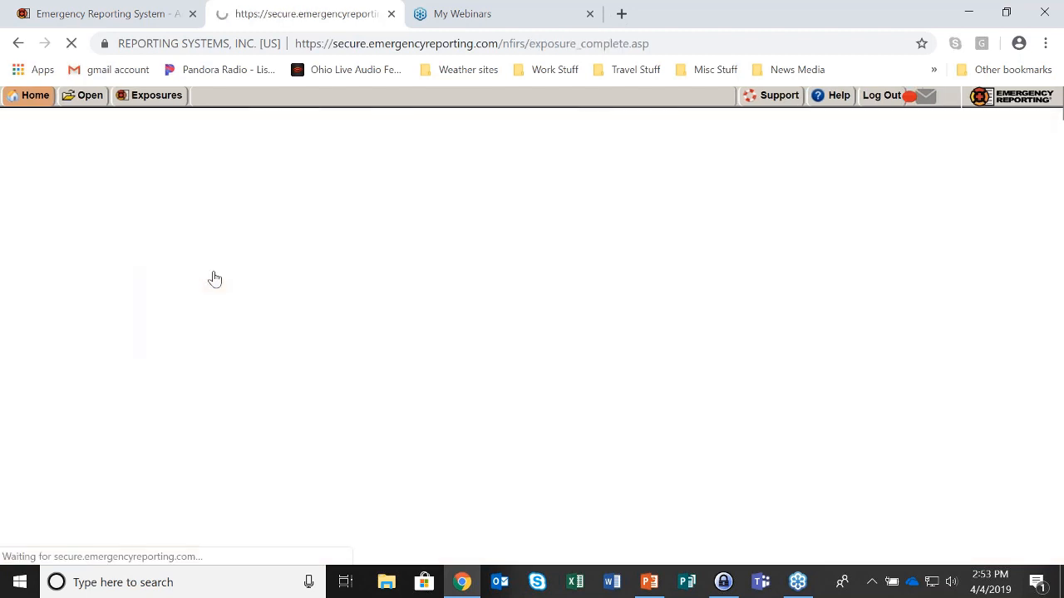
{"action": "mouse_move", "coordinate": [42, 100]}
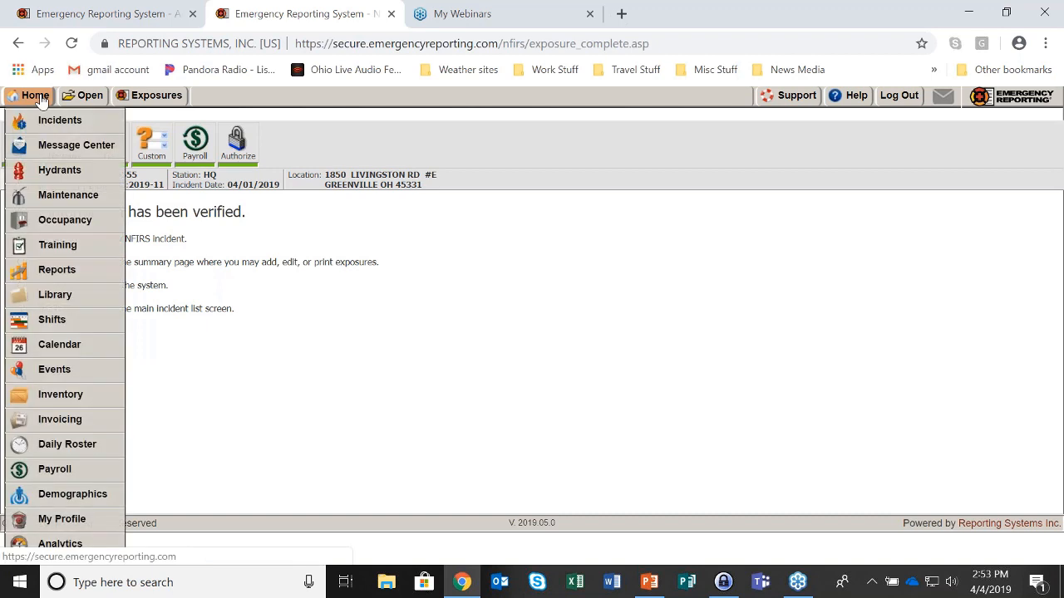
Search reports for 1603 and generate the Geospatial Response Summary for the whole year 2019
{"action": "left_click", "coordinate": [52, 273]}
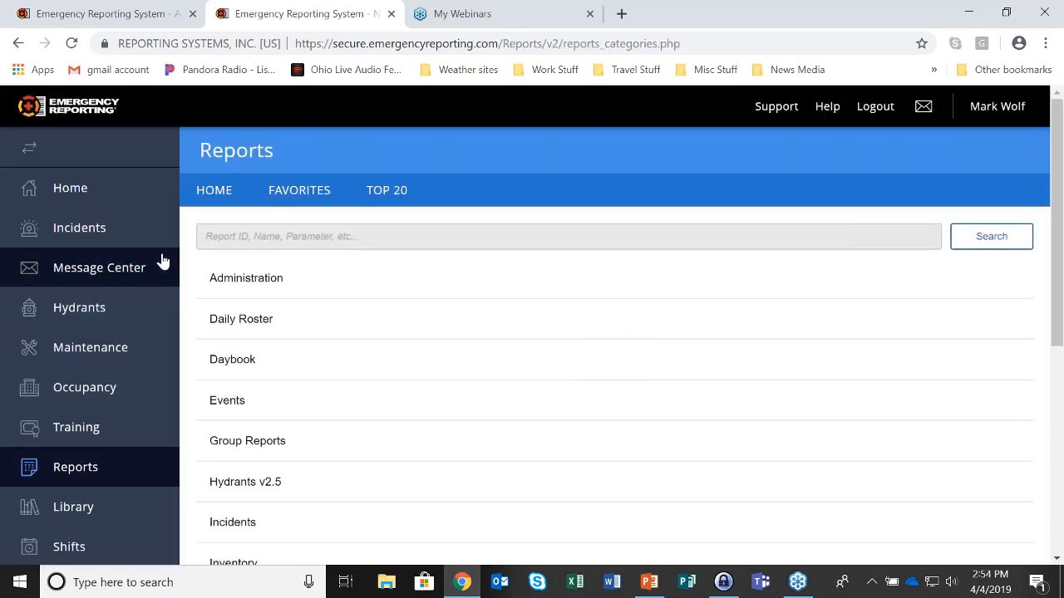
{"action": "left_click", "coordinate": [219, 238]}
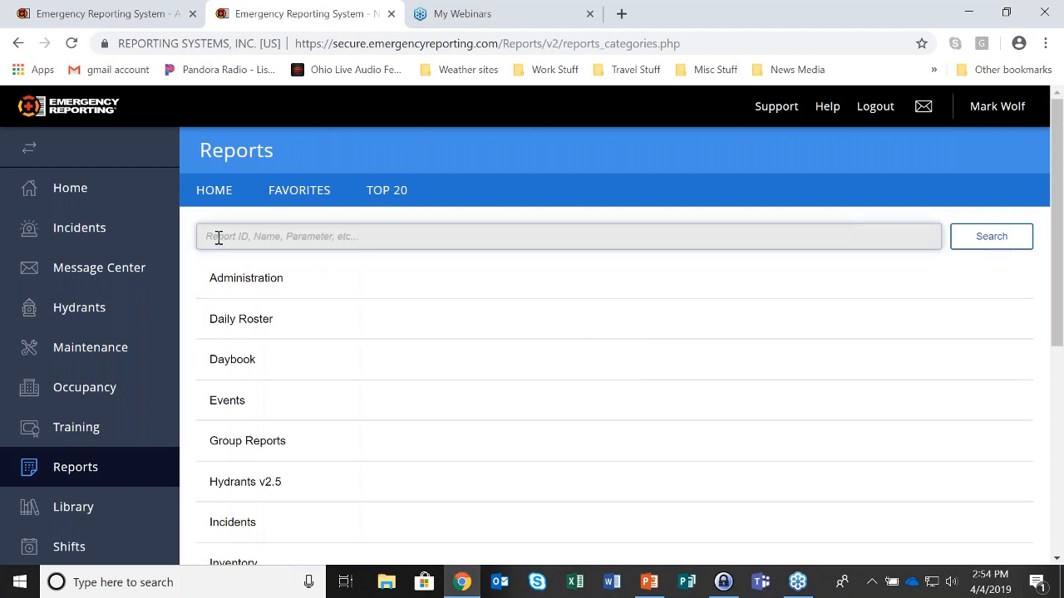
{"action": "type", "text": "1"}
{"action": "type", "text": "603"}
{"action": "key", "text": "Return"}
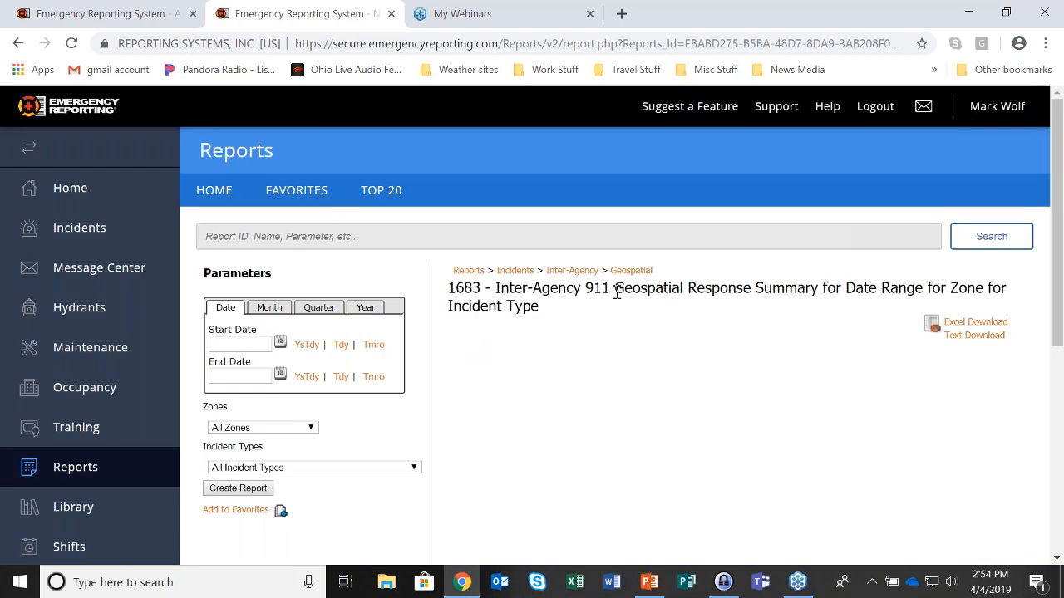
{"action": "left_click_drag", "start_coordinate": [616, 290], "coordinate": [687, 291]}
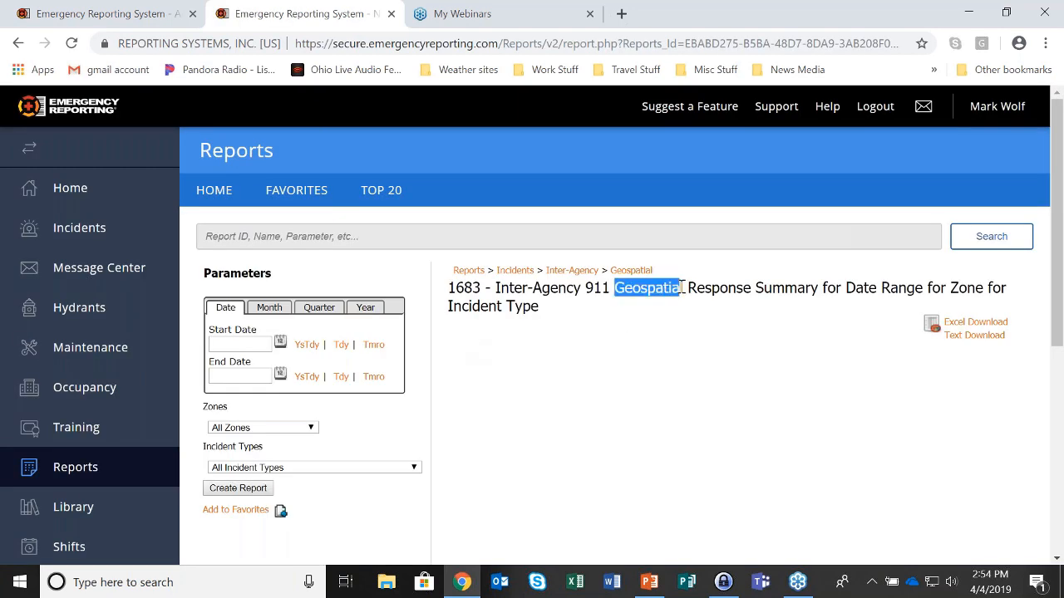
{"action": "left_click", "coordinate": [365, 307]}
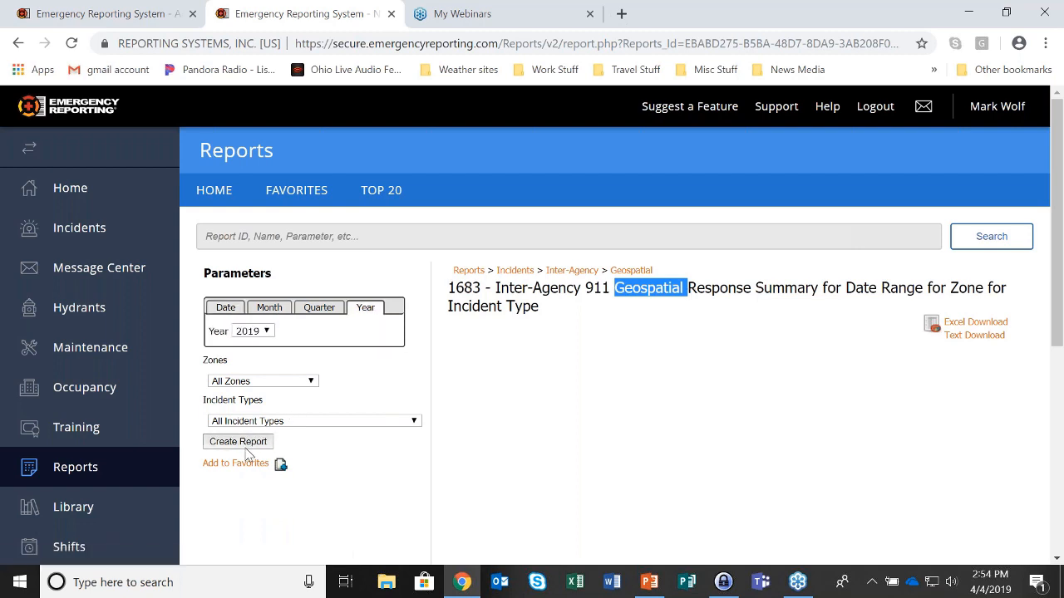
{"action": "left_click", "coordinate": [245, 445]}
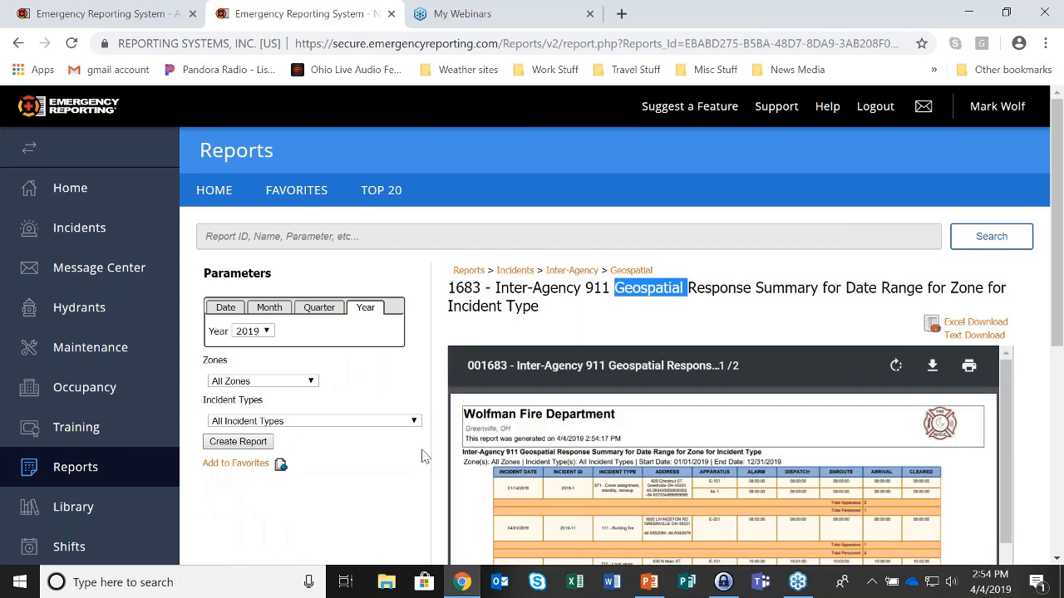
Regenerate the report for the single month of April 2019
{"action": "scroll", "coordinate": [518, 435], "scroll_direction": "down", "scroll_amount": 3}
{"action": "scroll", "coordinate": [613, 437], "scroll_direction": "up", "scroll_amount": 3}
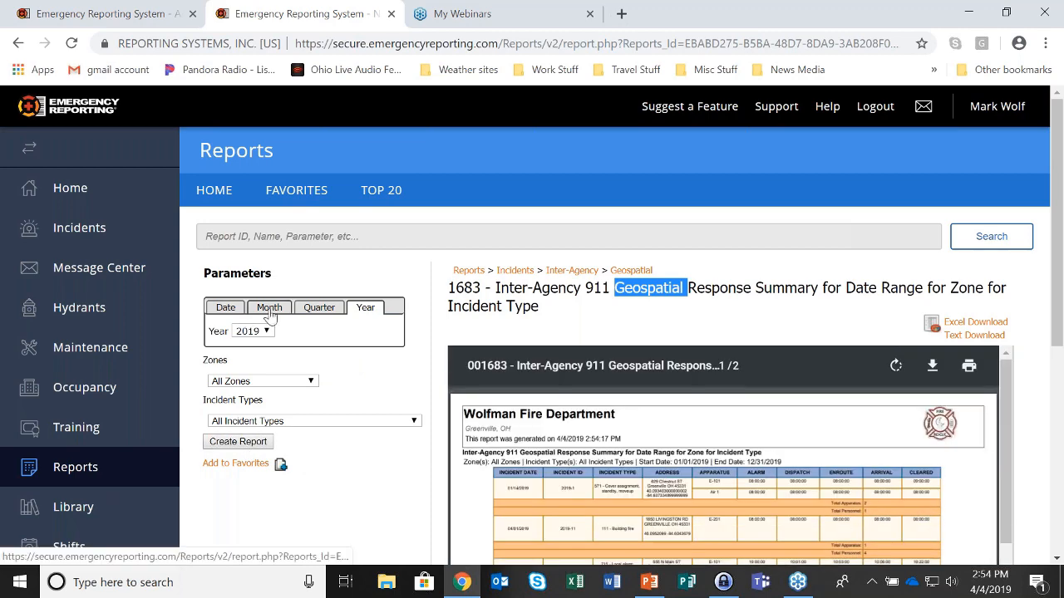
{"action": "left_click", "coordinate": [268, 310]}
{"action": "left_click", "coordinate": [271, 331]}
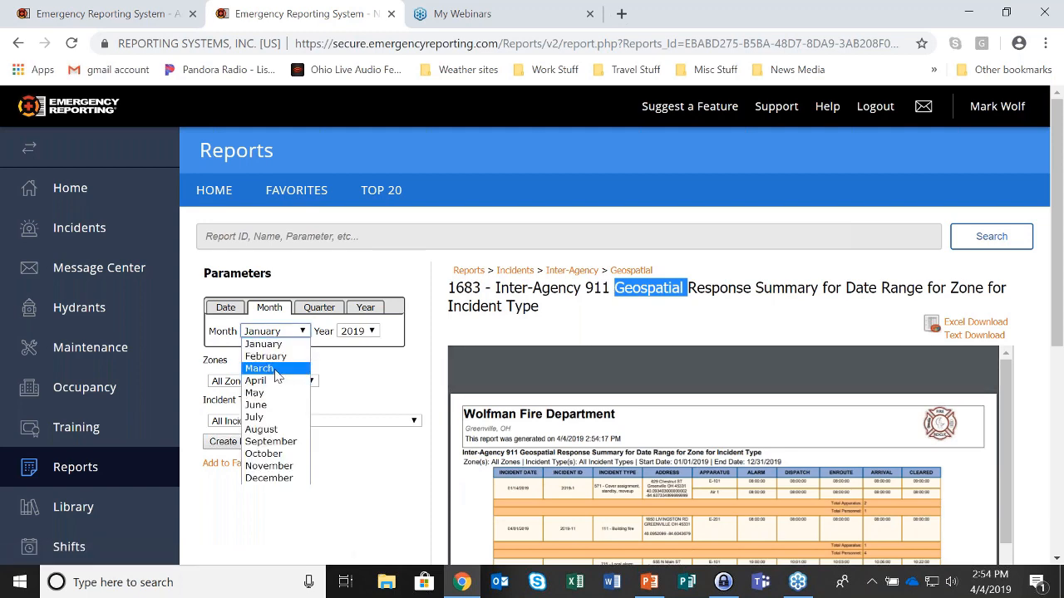
{"action": "left_click", "coordinate": [275, 379]}
{"action": "left_click", "coordinate": [239, 441]}
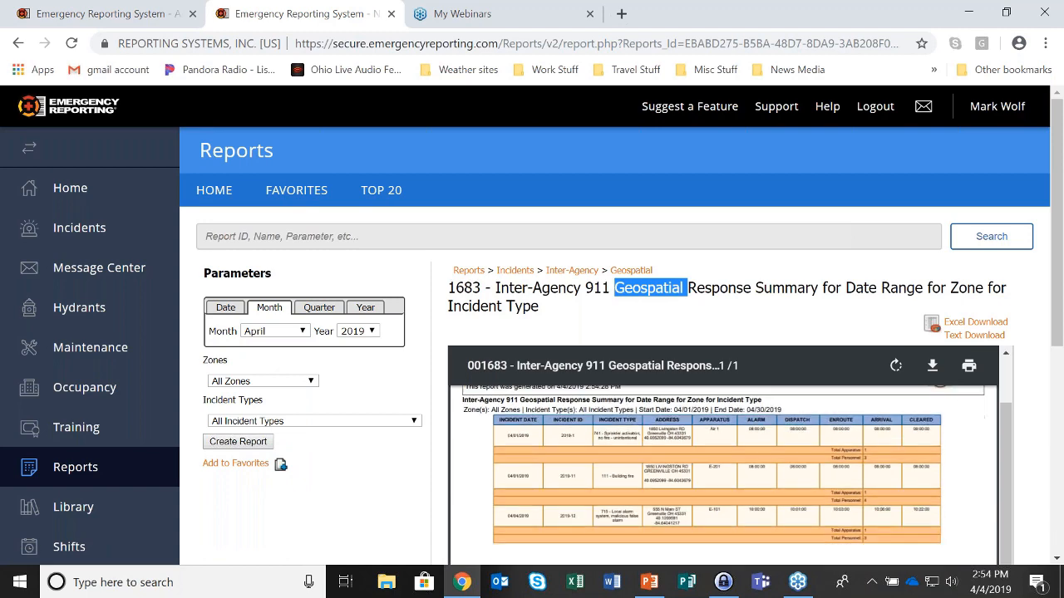
{"action": "scroll", "coordinate": [751, 456], "scroll_direction": "down", "scroll_amount": 5}
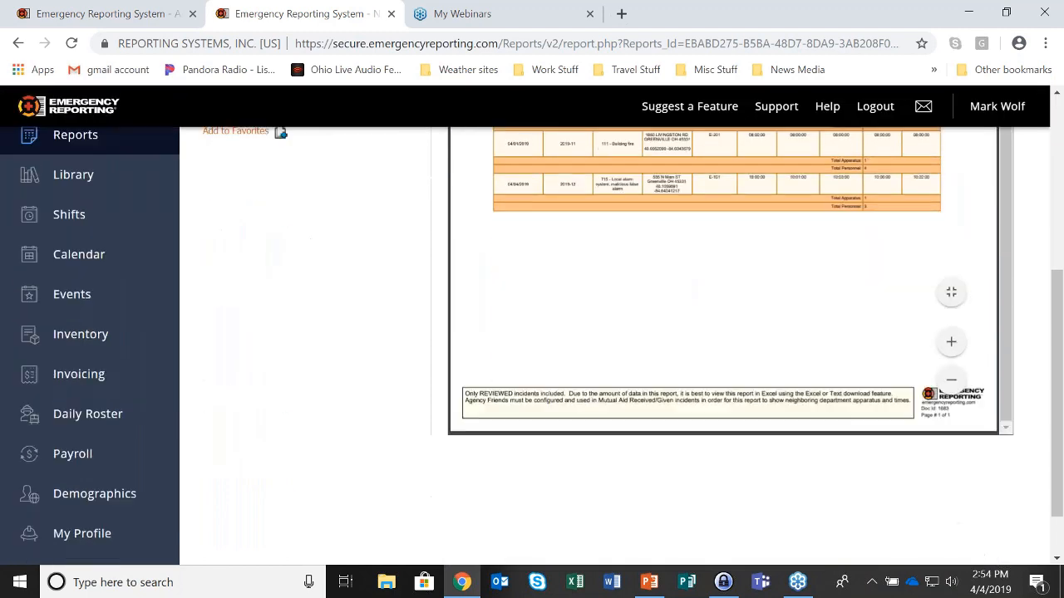
{"action": "scroll", "coordinate": [760, 420], "scroll_direction": "up", "scroll_amount": 3}
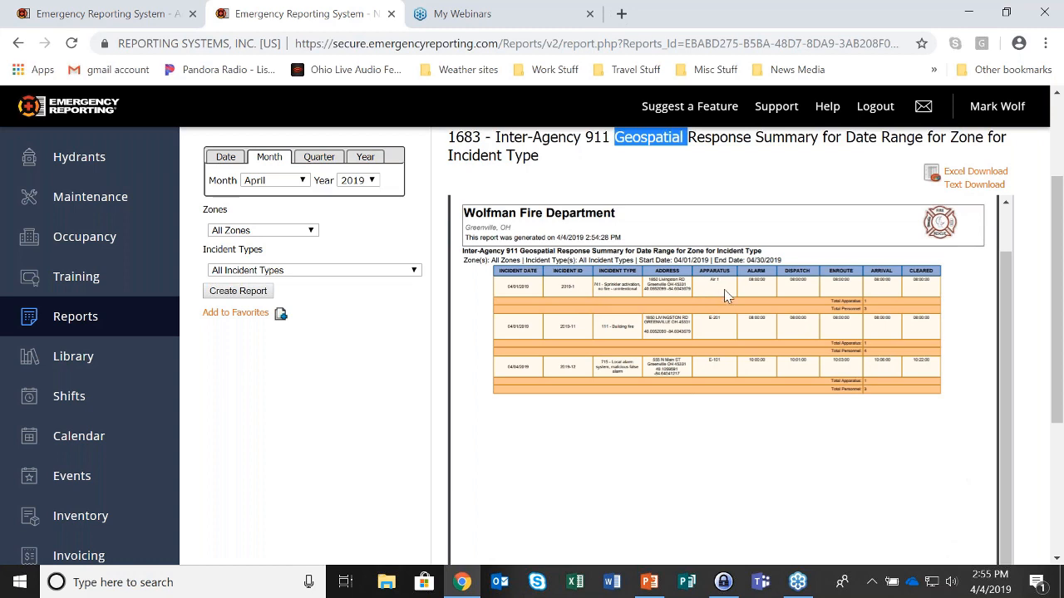
{"action": "left_click", "coordinate": [867, 310]}
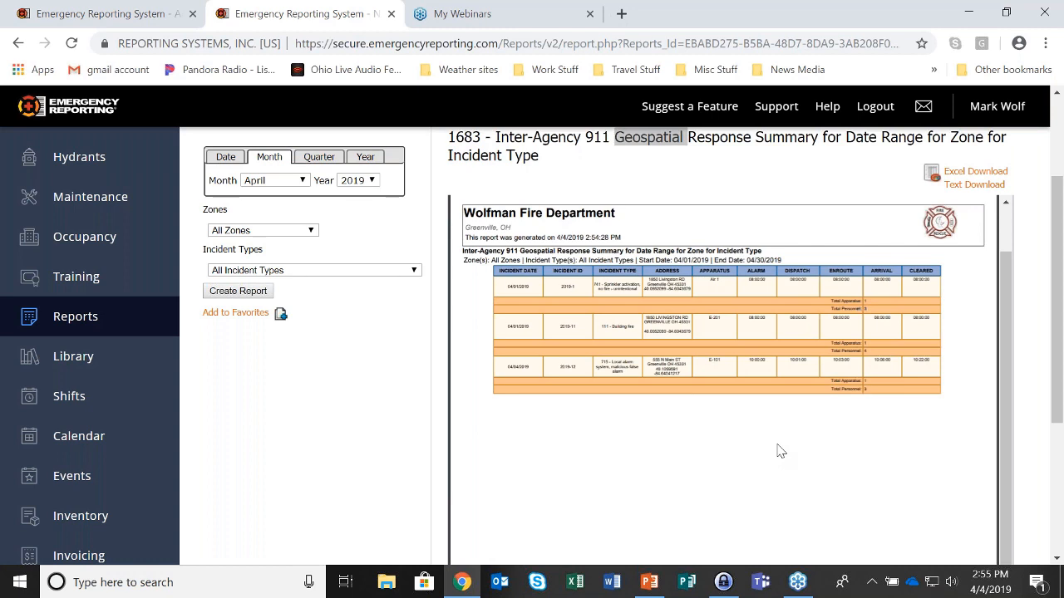
{"action": "scroll", "coordinate": [780, 450], "scroll_direction": "up", "scroll_amount": 1}
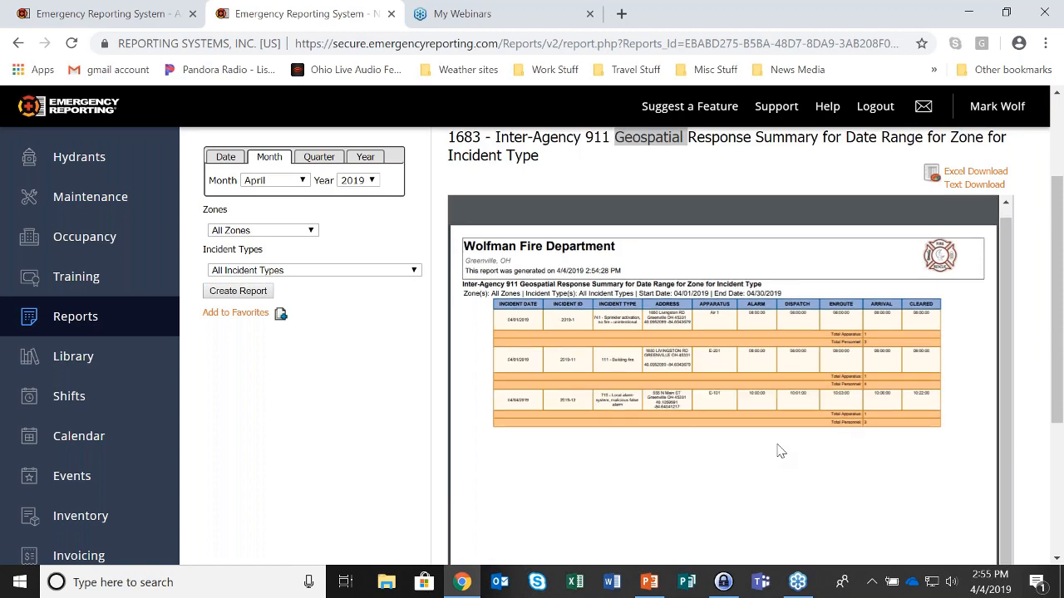
{"action": "scroll", "coordinate": [780, 450], "scroll_direction": "up", "scroll_amount": 2}
Look up report 1292 and generate it for the month of April 2019
{"action": "scroll", "coordinate": [769, 359], "scroll_direction": "up", "scroll_amount": 1}
{"action": "left_click", "coordinate": [214, 239]}
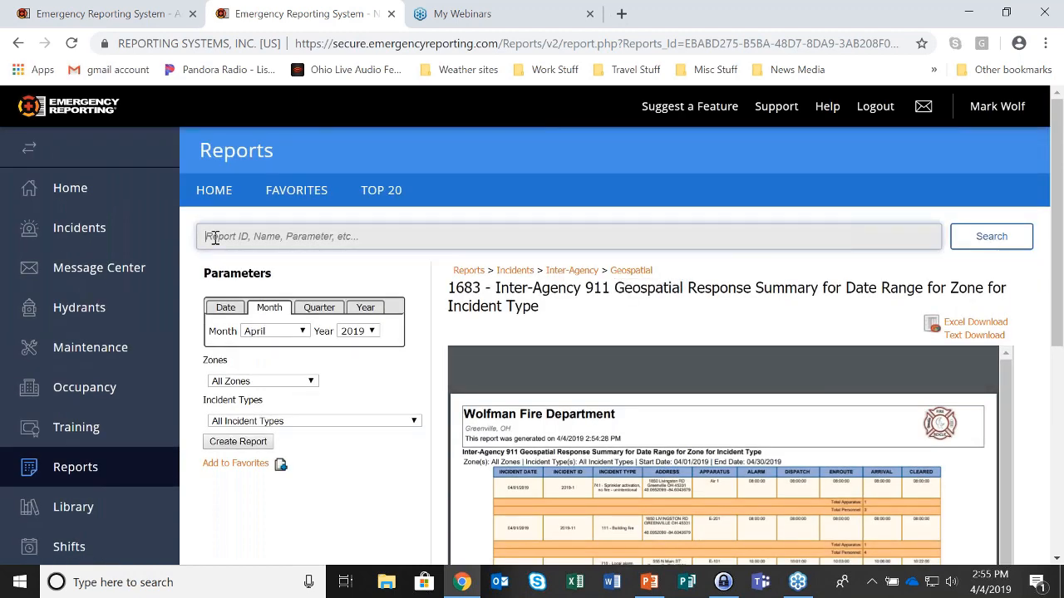
{"action": "type", "text": "1"}
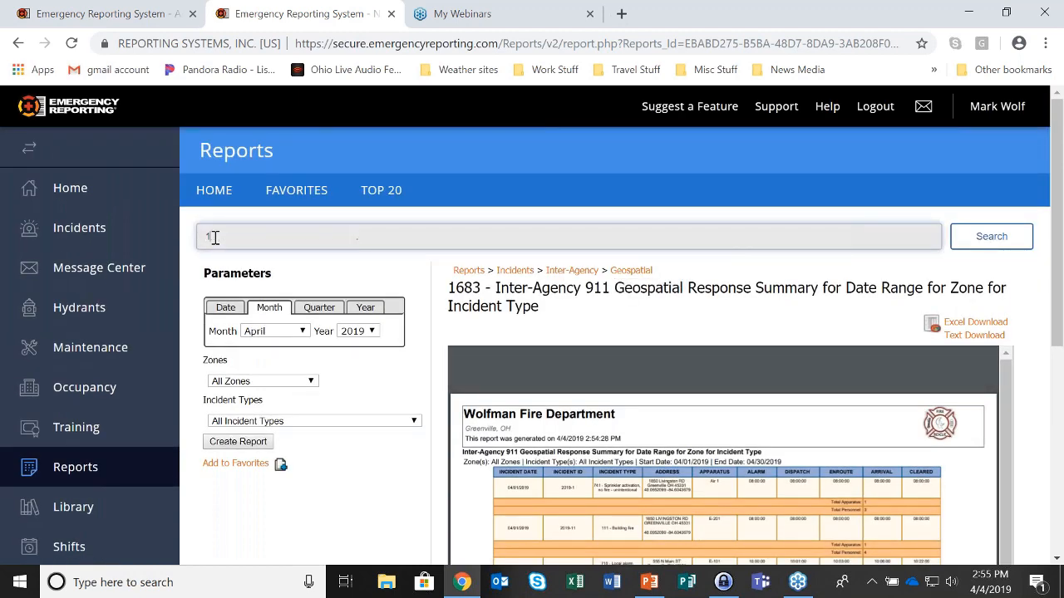
{"action": "type", "text": "282"}
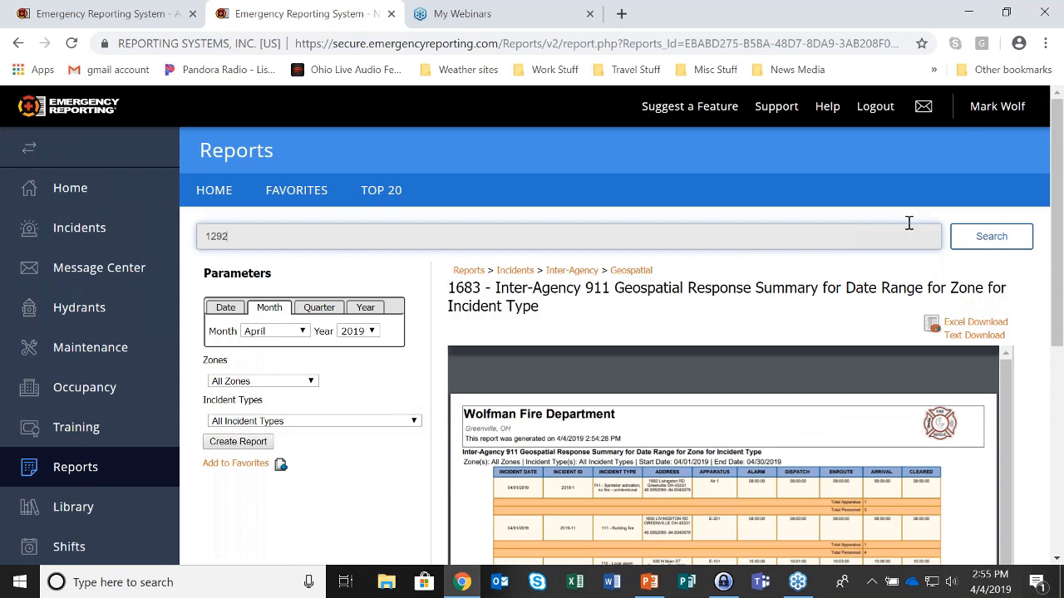
{"action": "left_click", "coordinate": [989, 234]}
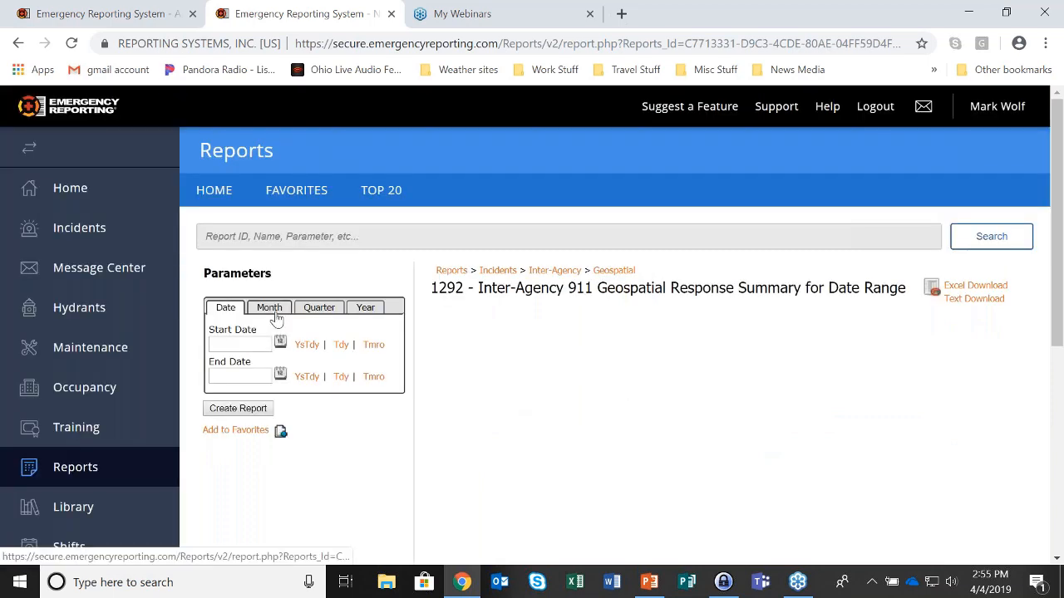
{"action": "left_click", "coordinate": [271, 308]}
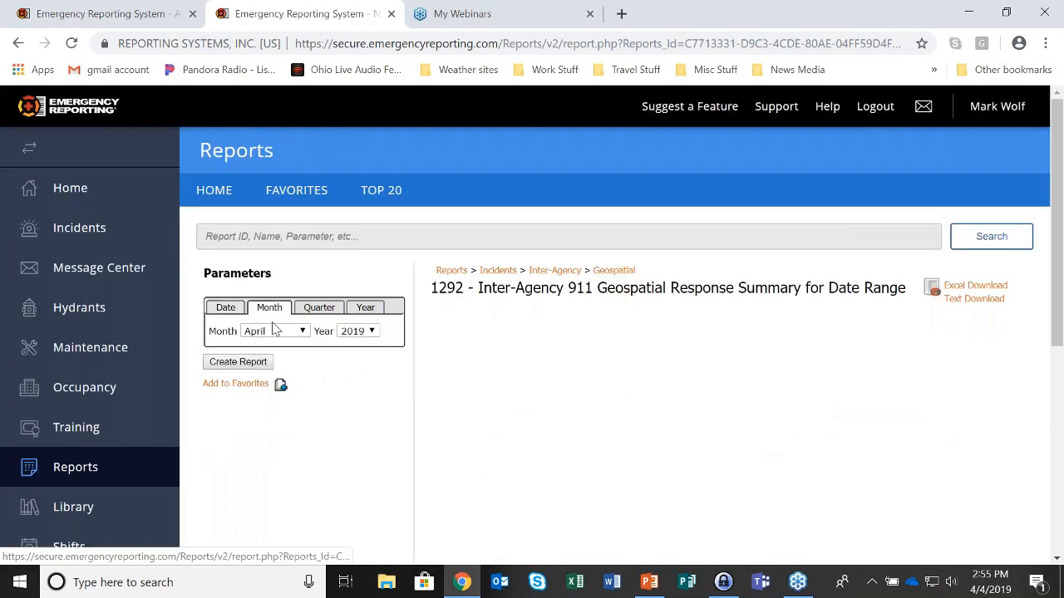
{"action": "left_click", "coordinate": [264, 364]}
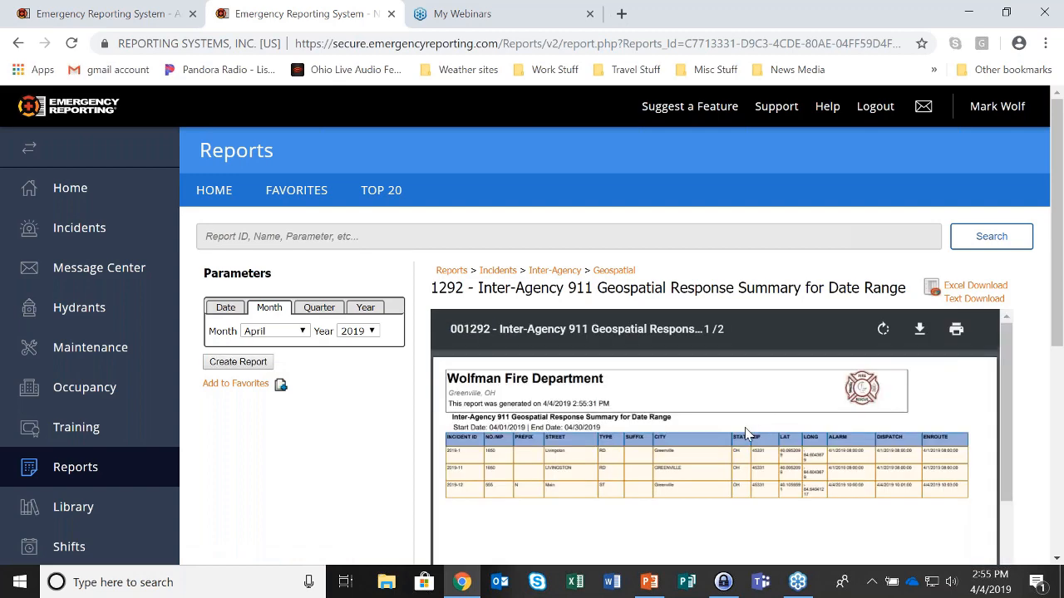
Scroll through the results listing incidents 2019-1, 2019-11 and 2019-12 with their agencies
{"action": "scroll", "coordinate": [719, 441], "scroll_direction": "down", "scroll_amount": 2}
{"action": "scroll", "coordinate": [718, 441], "scroll_direction": "down", "scroll_amount": 5}
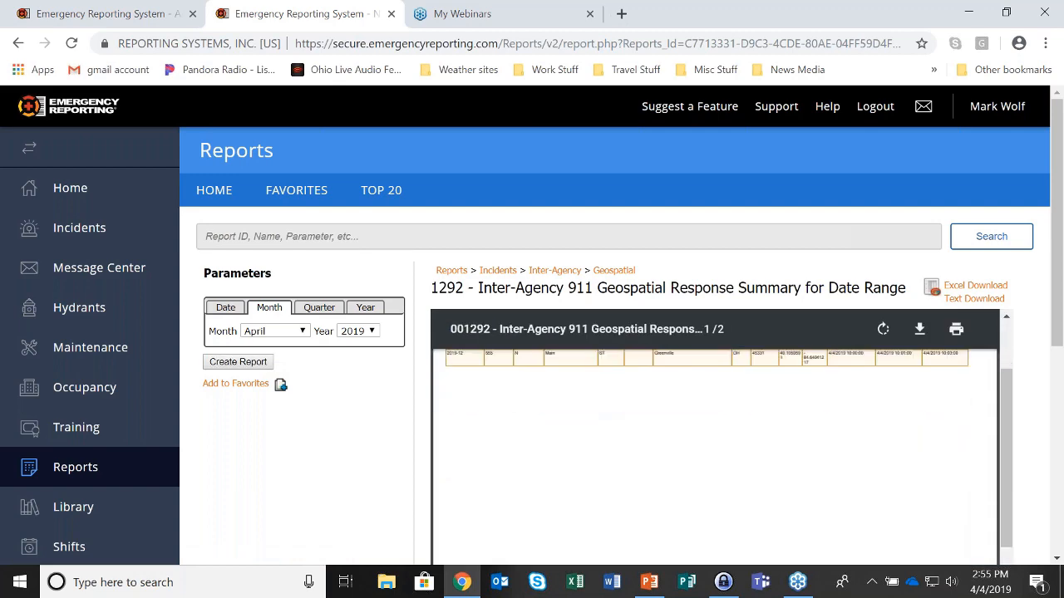
{"action": "scroll", "coordinate": [727, 430], "scroll_direction": "down", "scroll_amount": 4}
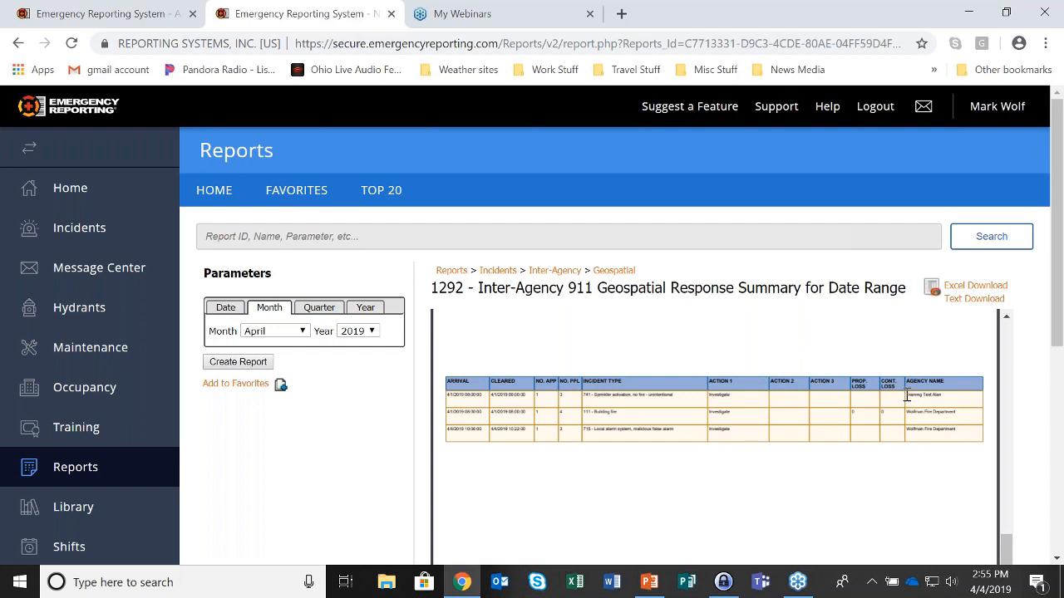
{"action": "left_click_drag", "start_coordinate": [905, 395], "coordinate": [950, 397]}
{"action": "left_click", "coordinate": [567, 400]}
{"action": "scroll", "coordinate": [624, 510], "scroll_direction": "up", "scroll_amount": 5}
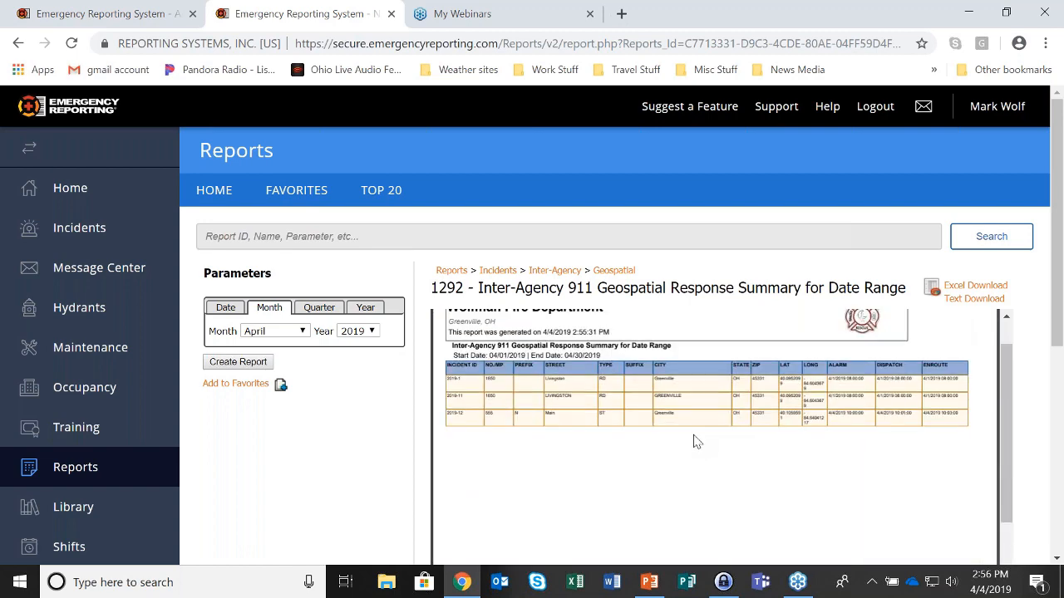
{"action": "scroll", "coordinate": [697, 441], "scroll_direction": "up", "scroll_amount": 2}
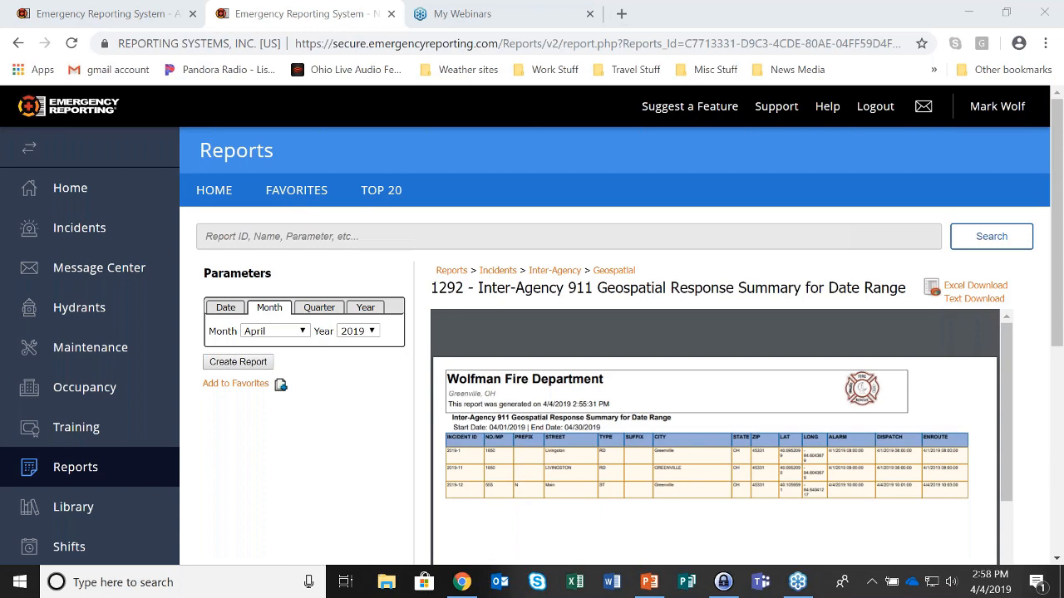
Bring the Mutual Aid deck onscreen, maximize it, and play it from the first slide
{"action": "left_click_drag", "start_coordinate": [1062, 63], "coordinate": [570, 126]}
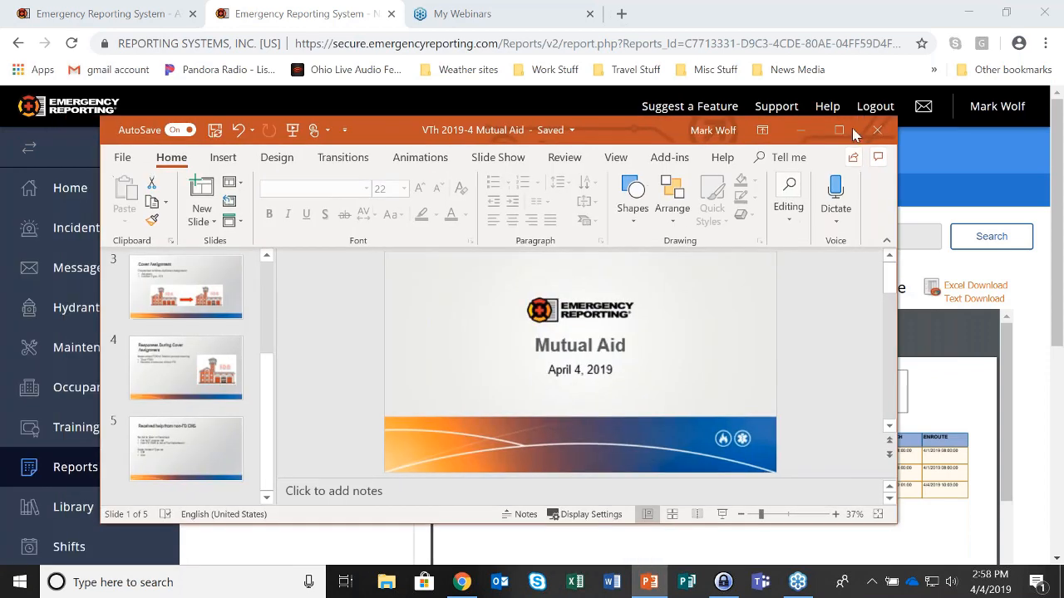
{"action": "left_click", "coordinate": [838, 131]}
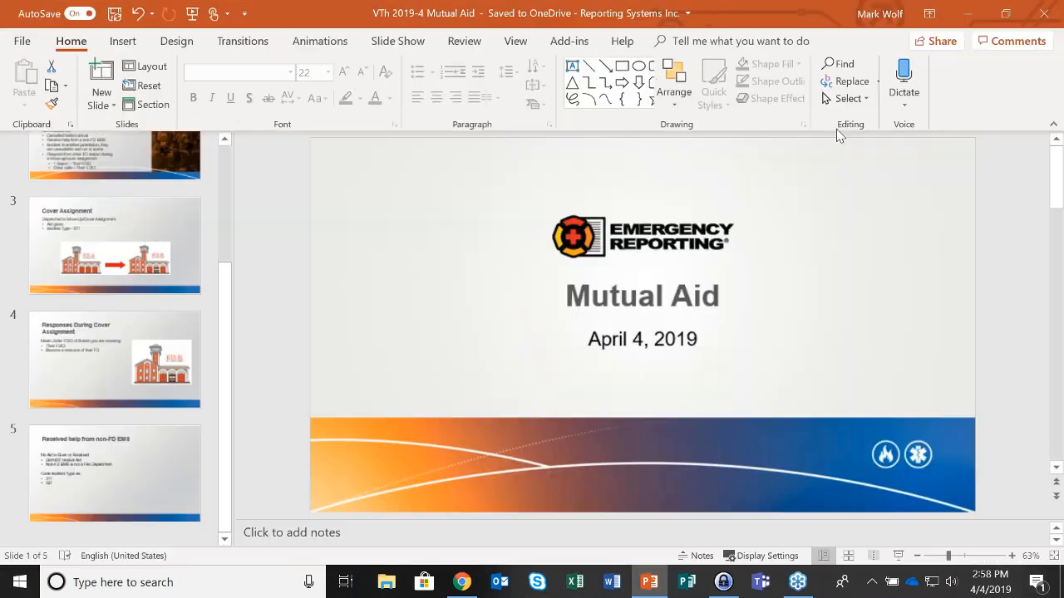
{"action": "left_click", "coordinate": [192, 15]}
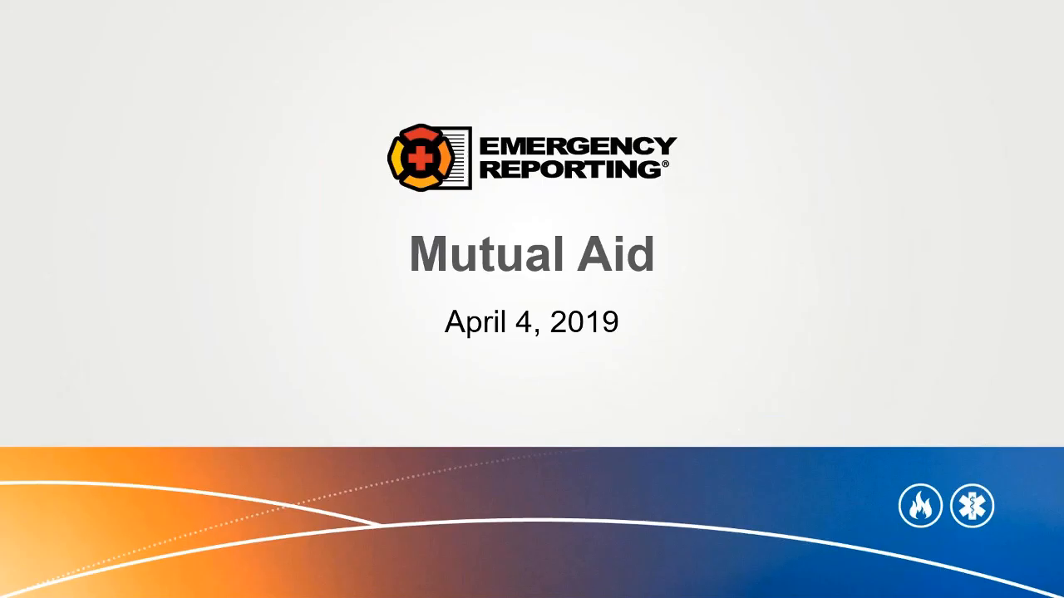
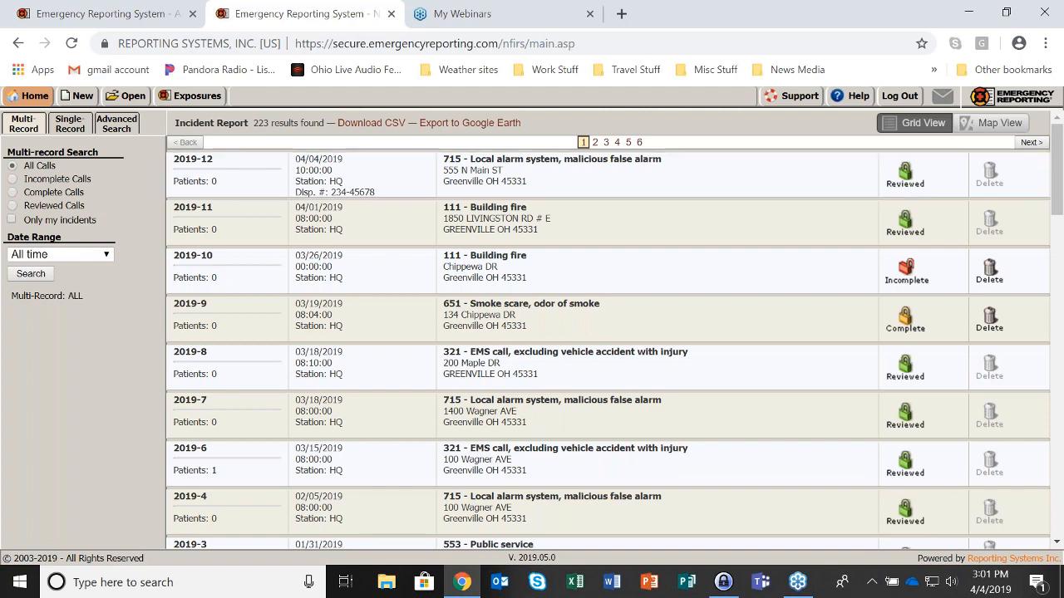
Change incident 2019-9's type code from 651 to 611, Dispatched & cancelled en route, and save
{"action": "left_click", "coordinate": [593, 327]}
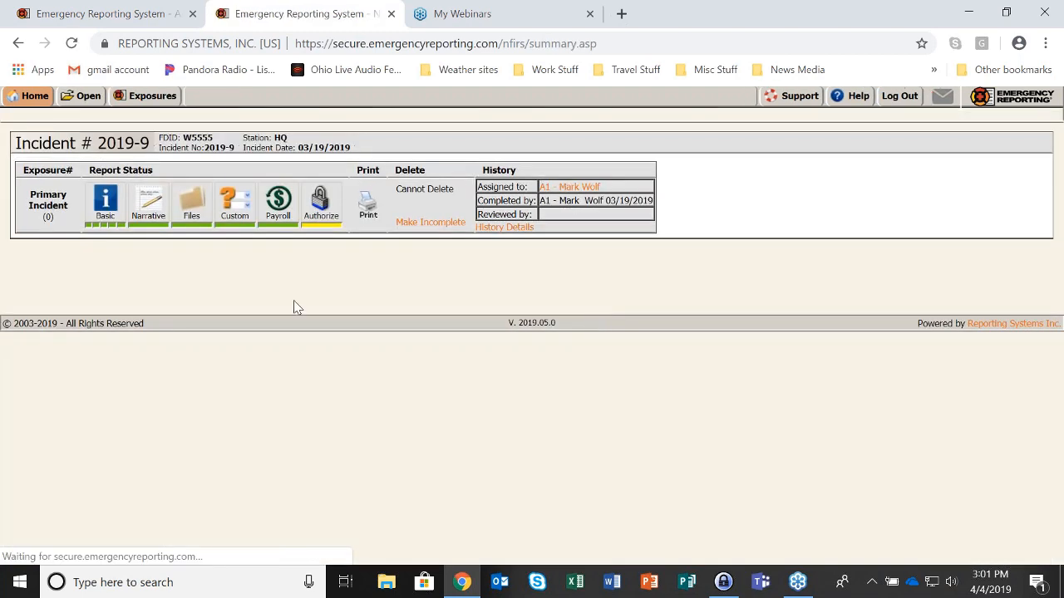
{"action": "left_click", "coordinate": [89, 226]}
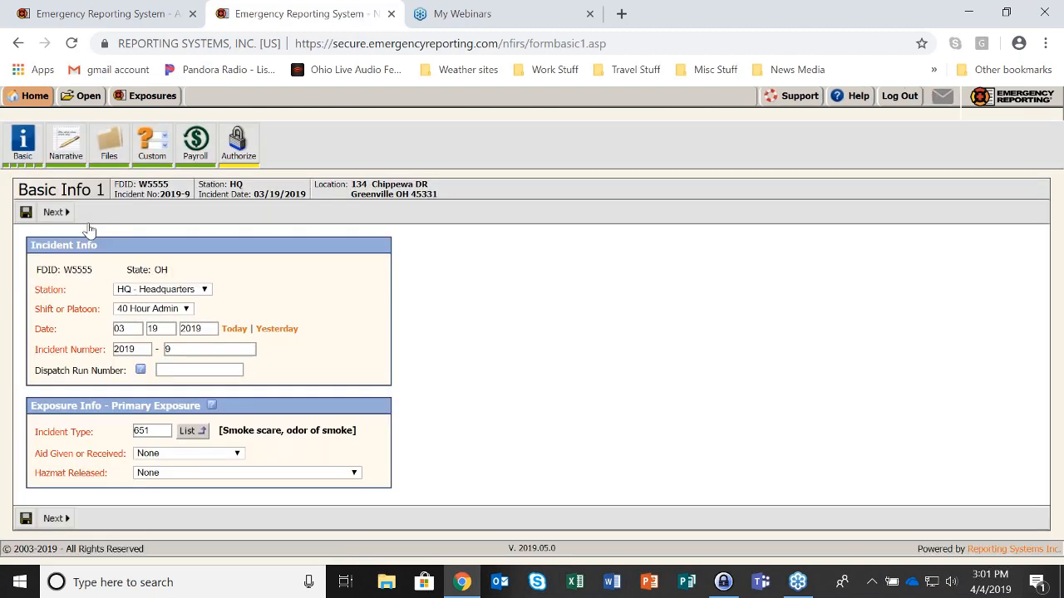
{"action": "type", "text": "611"}
{"action": "key", "text": "Tab"}
{"action": "left_click", "coordinate": [26, 212]}
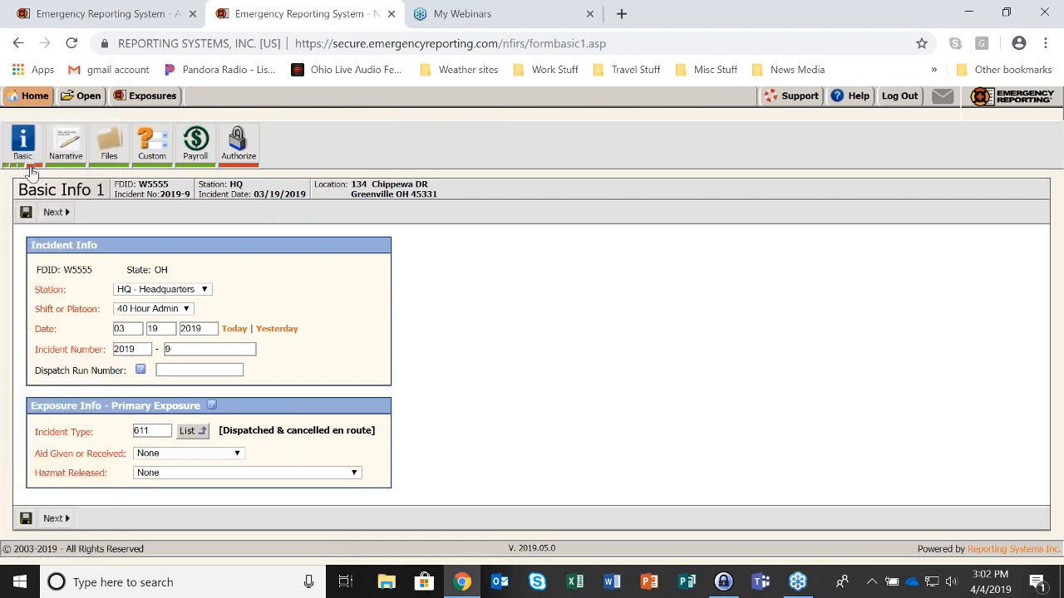
Fill all of apparatus B-101's times with 08:00:00 on Basic Info 4, then go to the Dashboard
{"action": "left_click", "coordinate": [30, 172]}
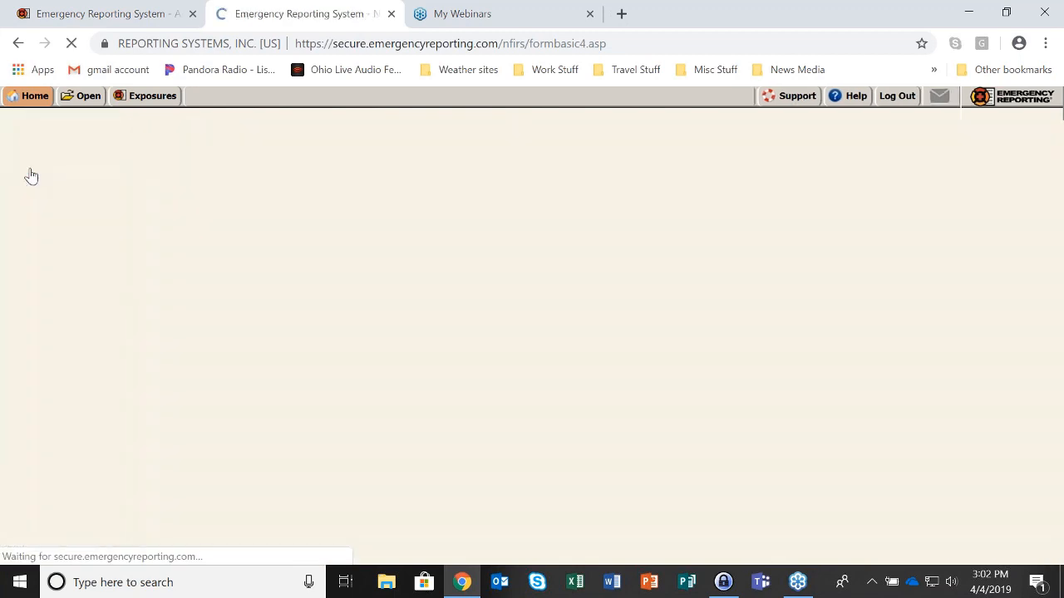
{"action": "scroll", "coordinate": [536, 263], "scroll_direction": "down", "scroll_amount": 1}
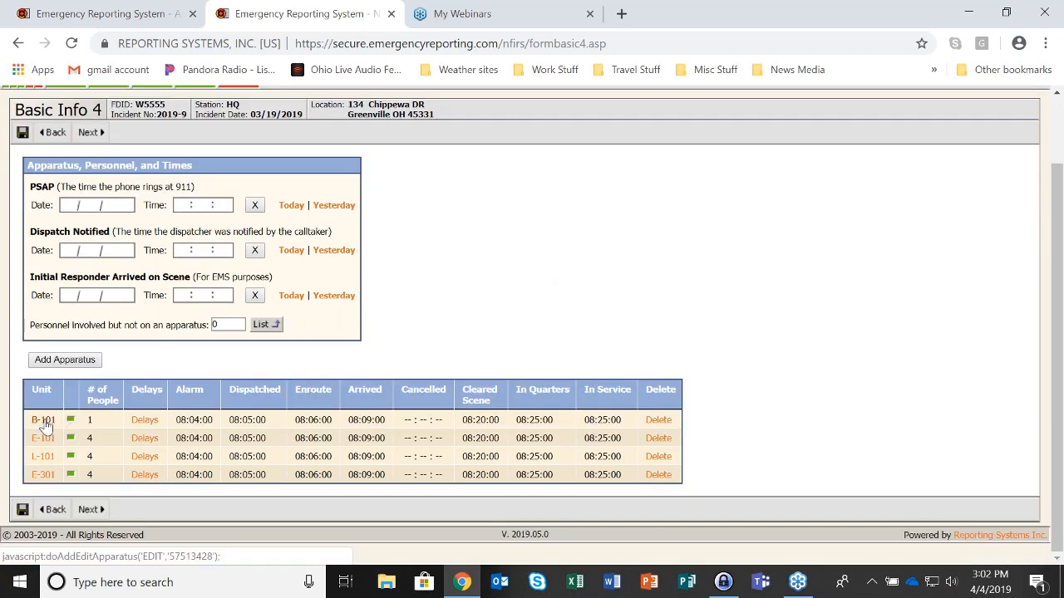
{"action": "left_click", "coordinate": [44, 421]}
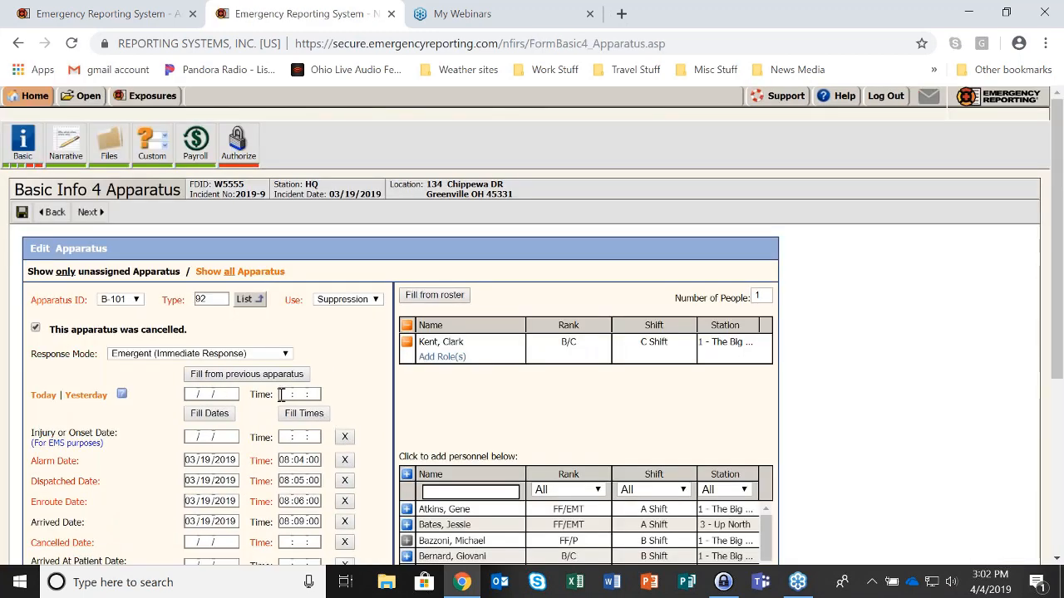
{"action": "left_click", "coordinate": [284, 394]}
{"action": "type", "text": "08:00:00"}
{"action": "left_click", "coordinate": [318, 419]}
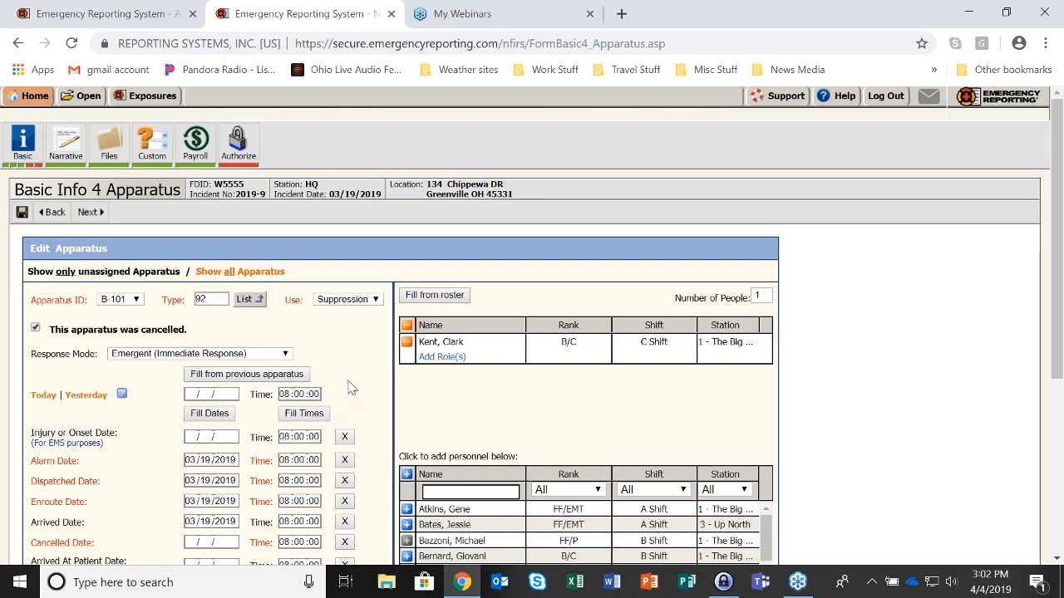
{"action": "scroll", "coordinate": [349, 385], "scroll_direction": "down", "scroll_amount": 1}
{"action": "scroll", "coordinate": [349, 384], "scroll_direction": "down", "scroll_amount": 2}
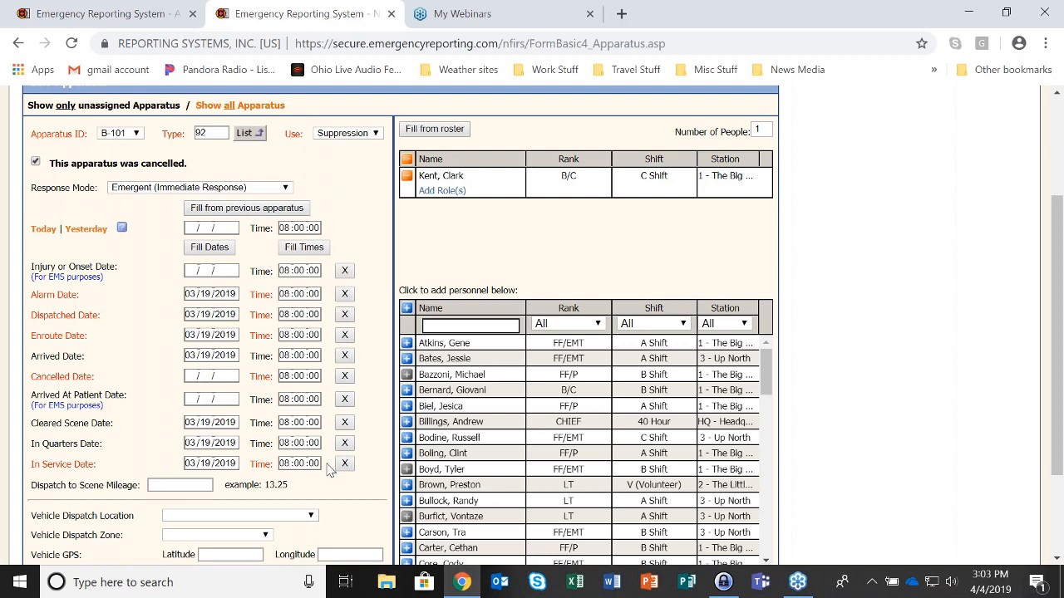
{"action": "scroll", "coordinate": [330, 469], "scroll_direction": "up", "scroll_amount": 3}
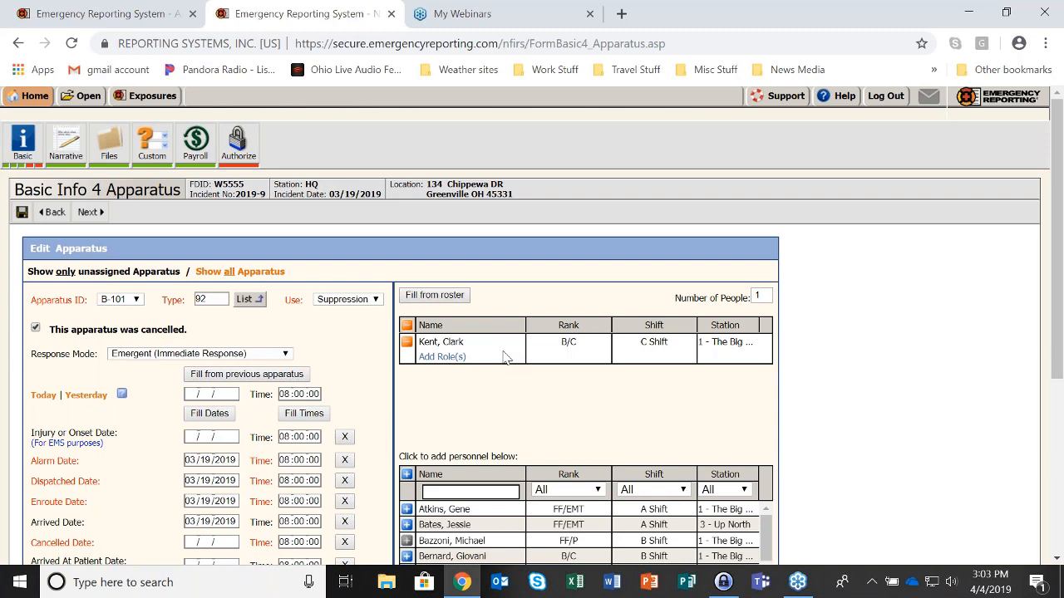
{"action": "left_click", "coordinate": [33, 96]}
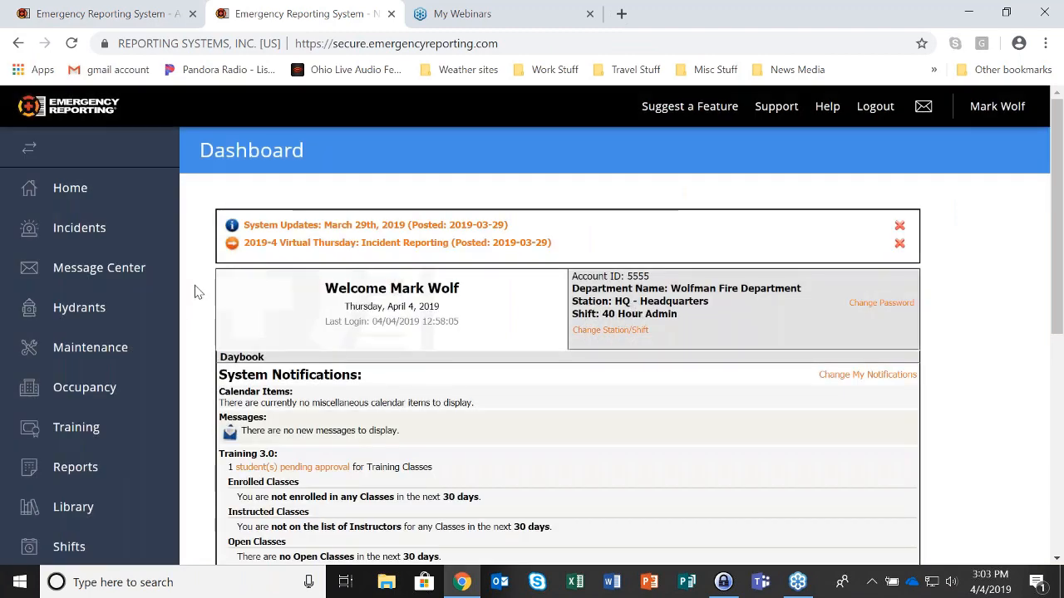
Add an 08:30 Daily Log entry with activity code NRM - No Response Made
{"action": "scroll", "coordinate": [197, 287], "scroll_direction": "down", "scroll_amount": 5}
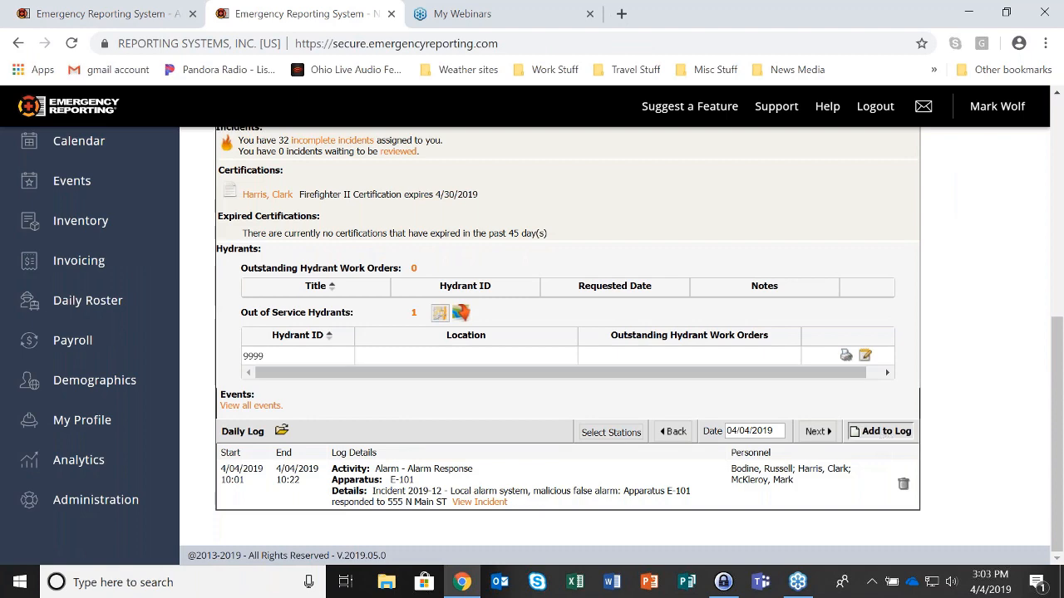
{"action": "left_click", "coordinate": [881, 430]}
{"action": "type", "text": "08:30"}
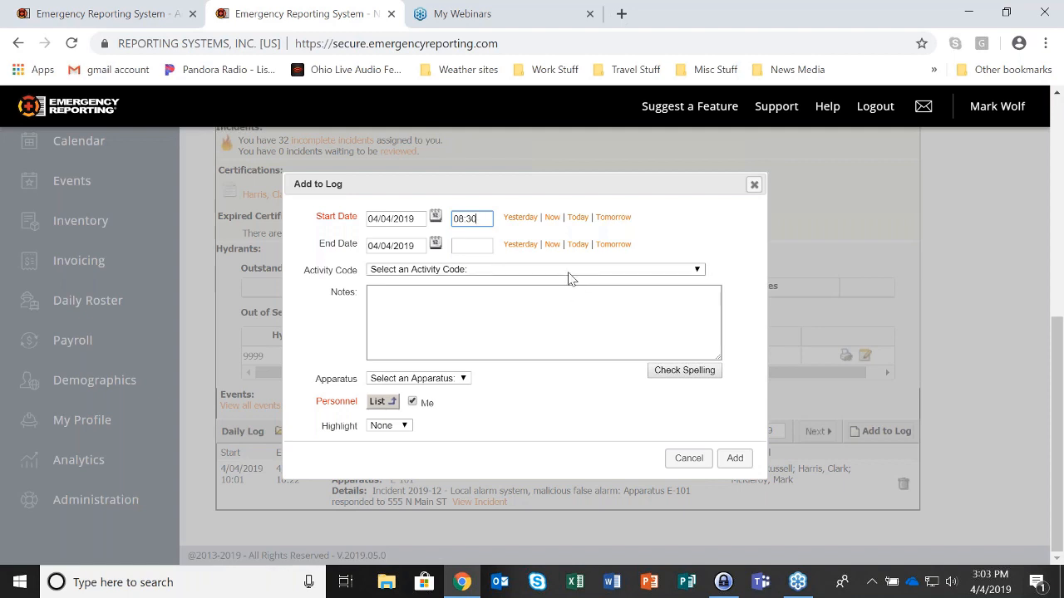
{"action": "left_click", "coordinate": [568, 271]}
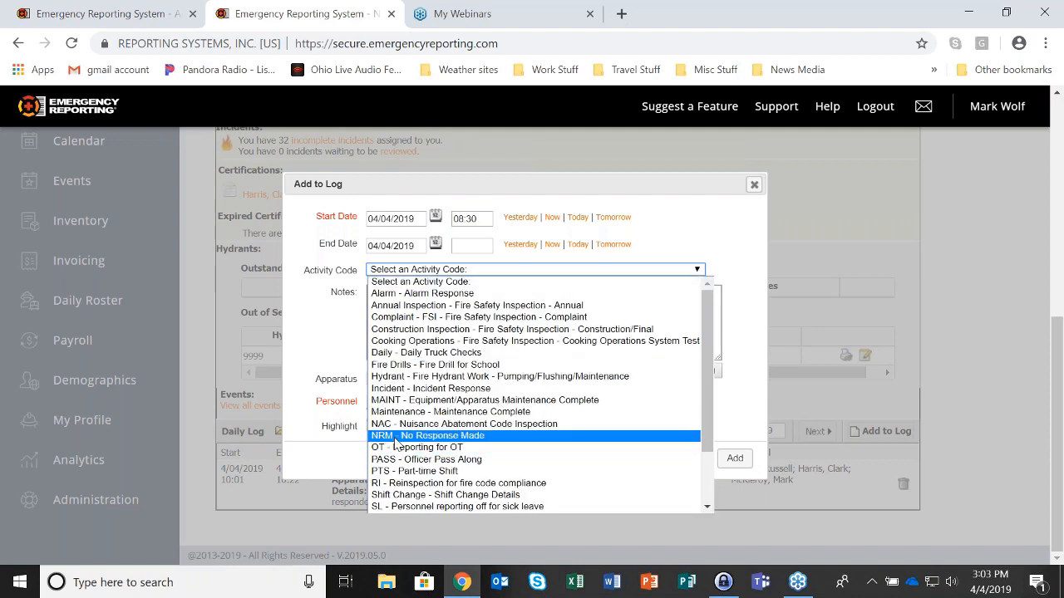
{"action": "left_click", "coordinate": [514, 436]}
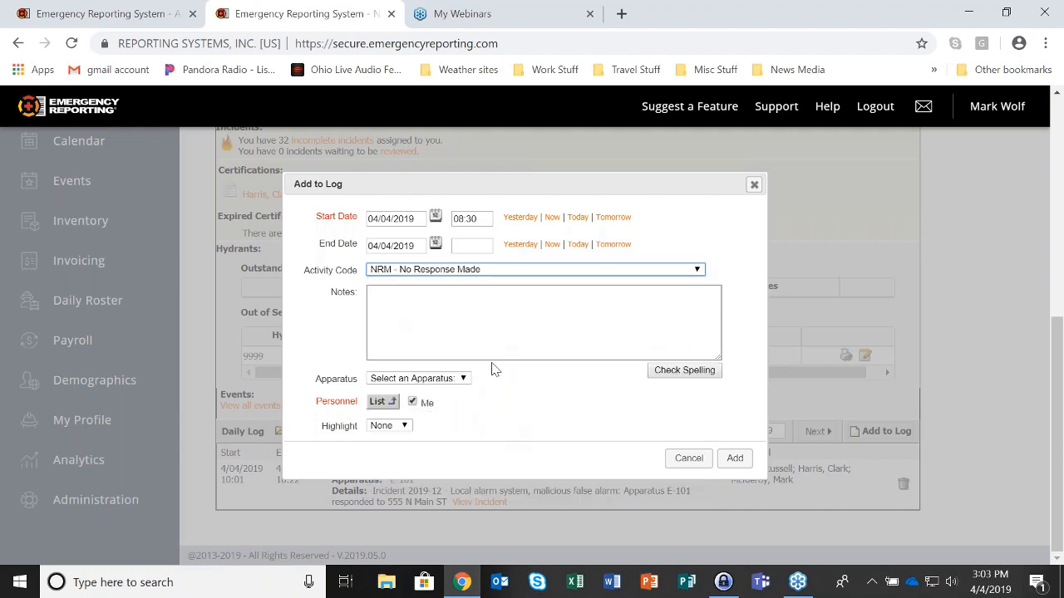
{"action": "left_click", "coordinate": [735, 457]}
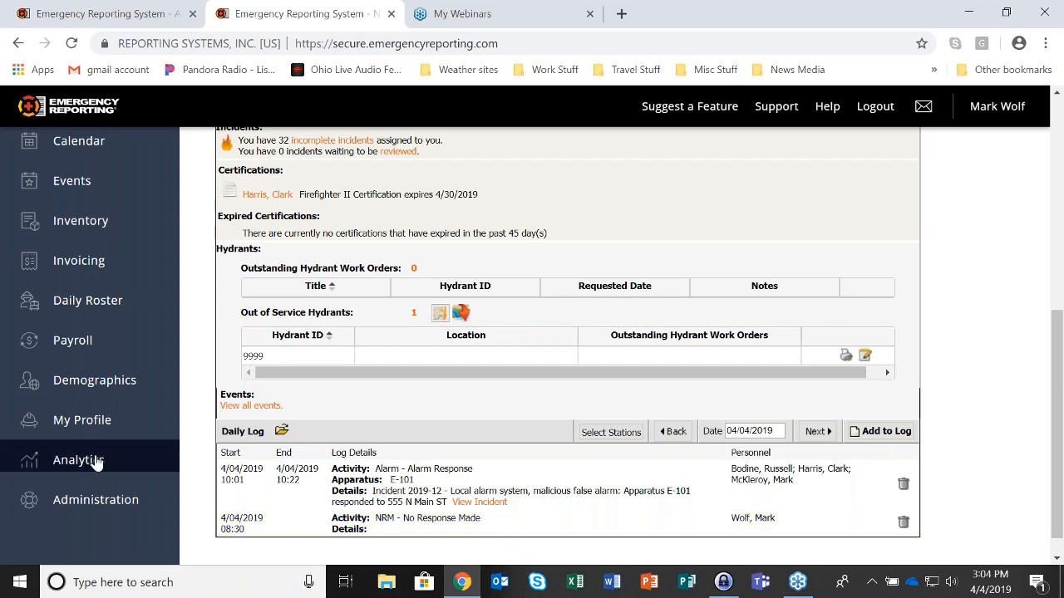
{"action": "scroll", "coordinate": [127, 449], "scroll_direction": "up", "scroll_amount": 10}
{"action": "left_click", "coordinate": [105, 360]}
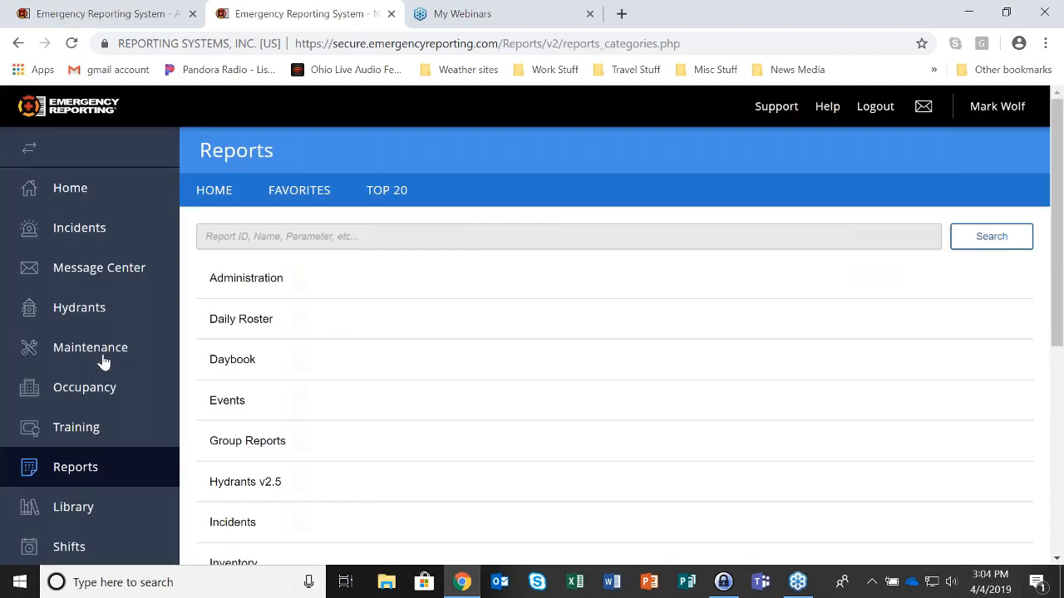
{"action": "left_click", "coordinate": [229, 235]}
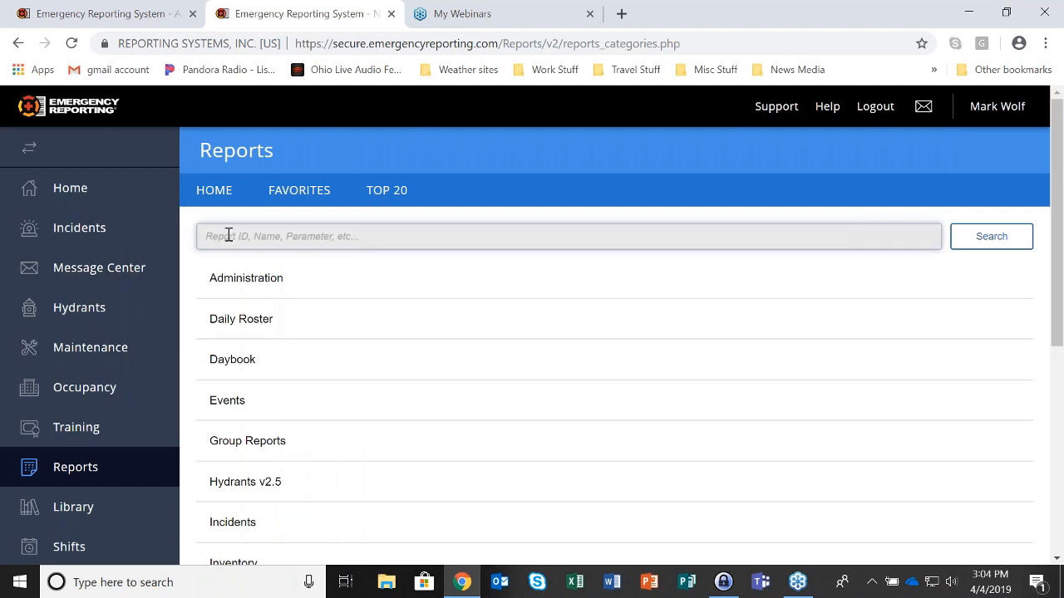
{"action": "type", "text": "g54"}
{"action": "key", "text": "Return"}
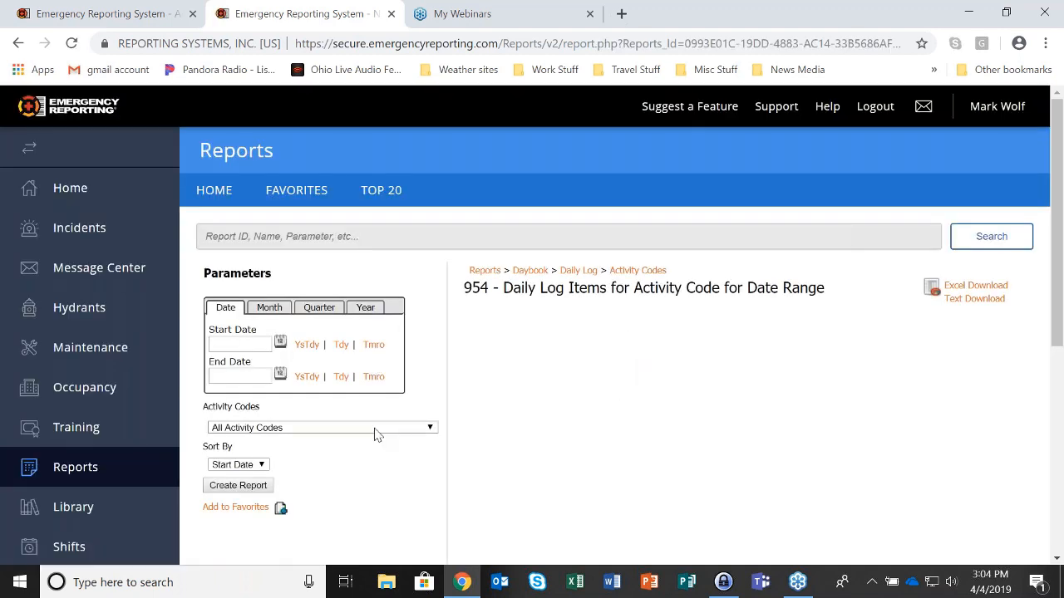
{"action": "left_click", "coordinate": [375, 433]}
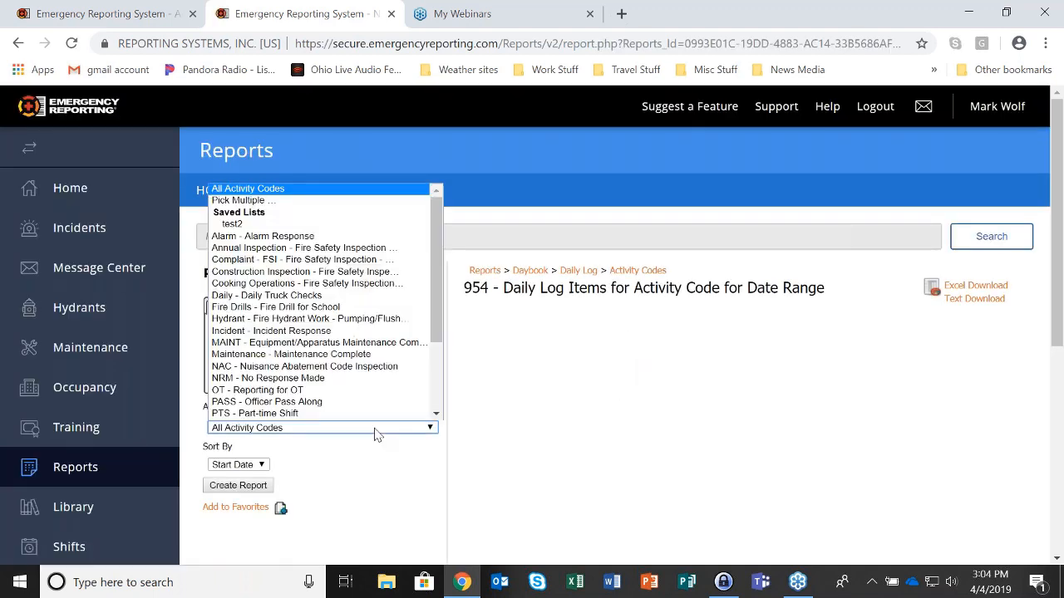
{"action": "left_click", "coordinate": [326, 379]}
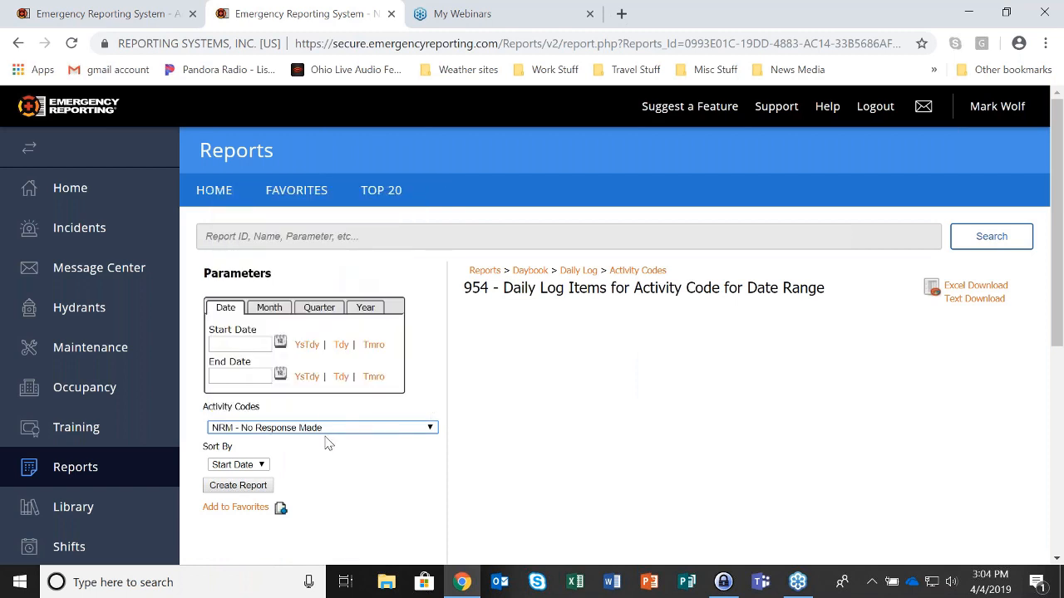
{"action": "left_click", "coordinate": [365, 307]}
{"action": "left_click", "coordinate": [256, 440]}
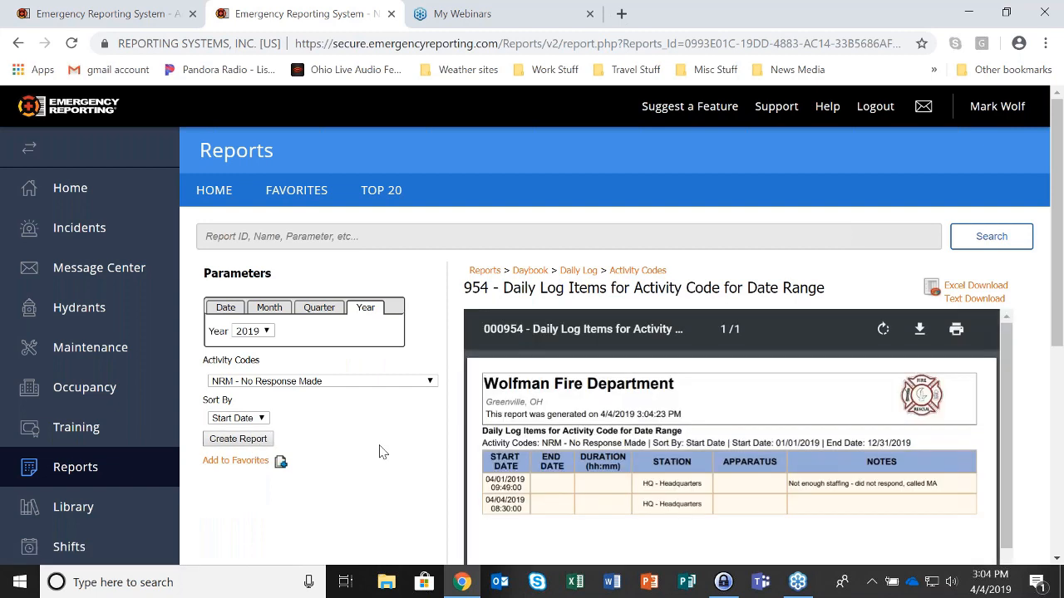
{"action": "scroll", "coordinate": [595, 530], "scroll_direction": "down", "scroll_amount": 1}
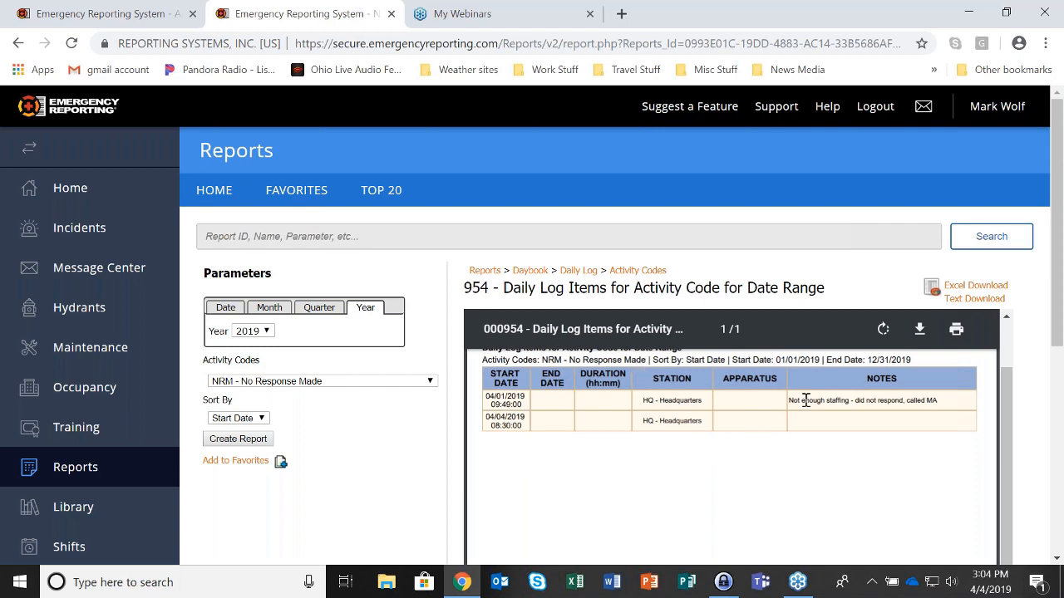
{"action": "left_click_drag", "start_coordinate": [791, 400], "coordinate": [954, 400]}
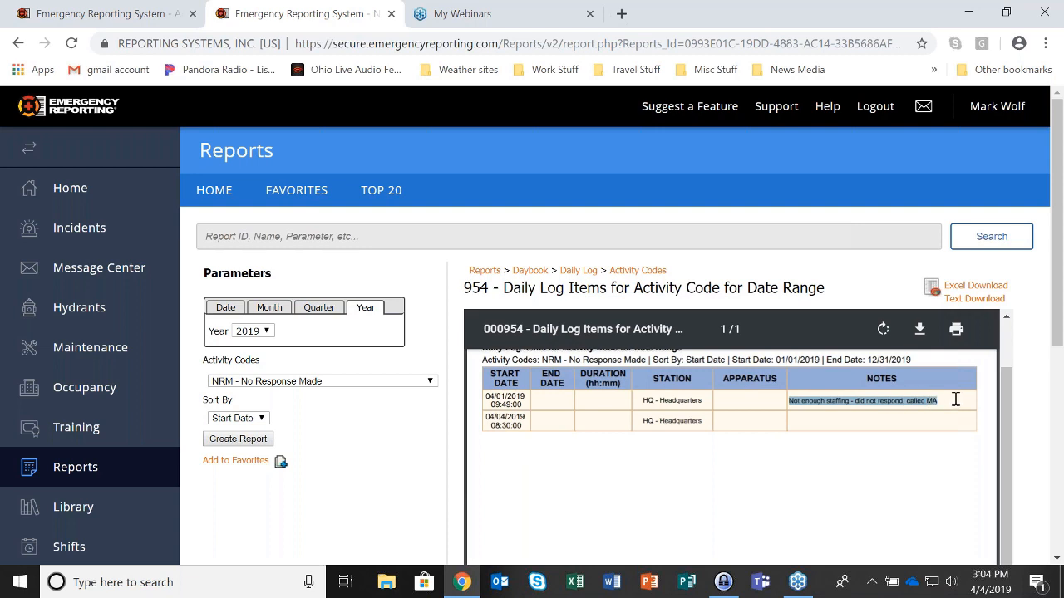
{"action": "left_click", "coordinate": [869, 482]}
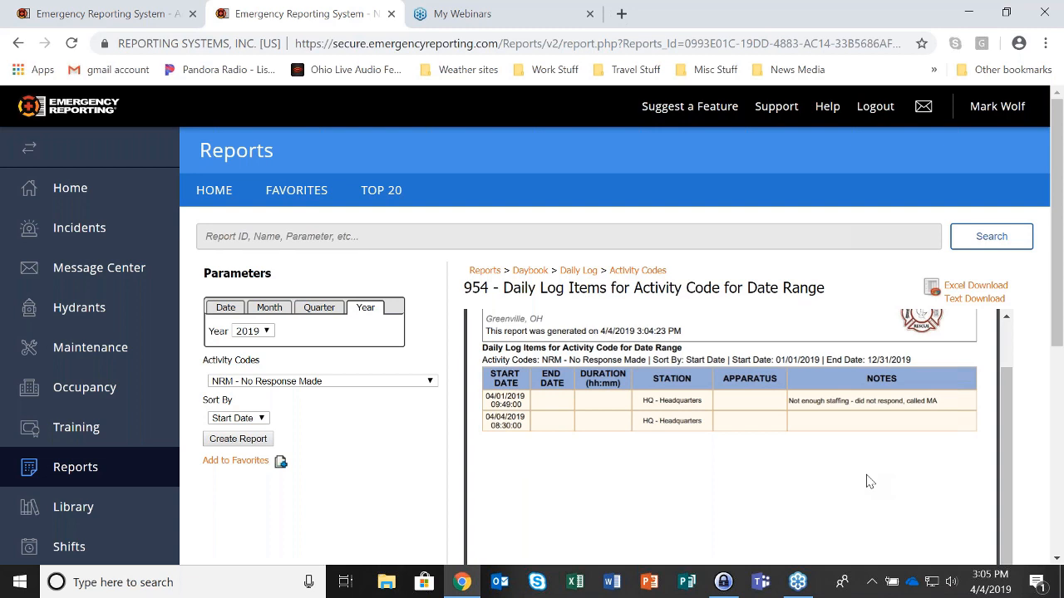
{"action": "mouse_move", "coordinate": [866, 453]}
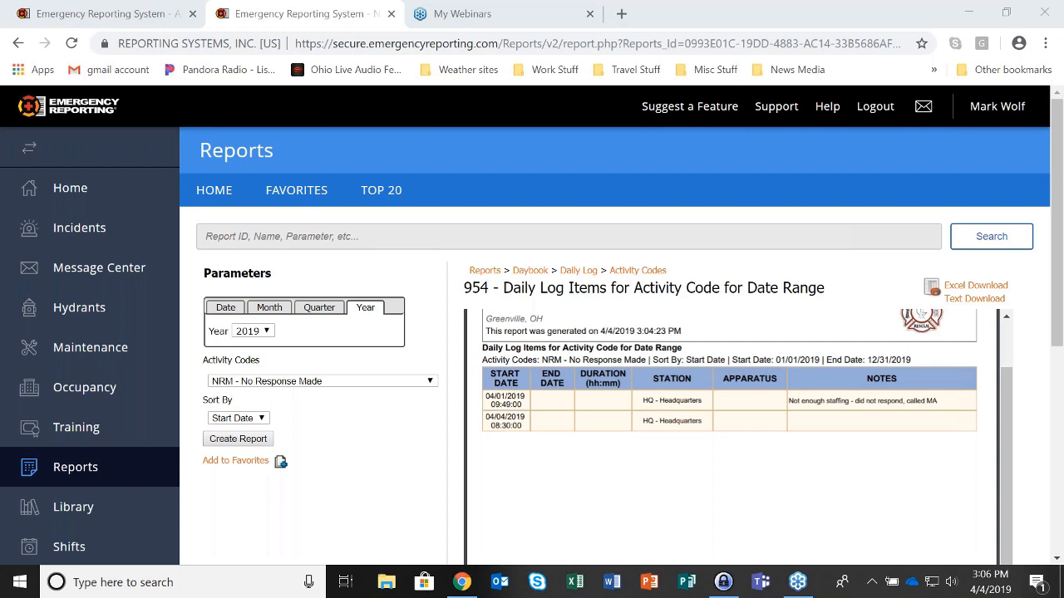
Check incident 2019-10's Basic page, then go back to the incident list and open incident 2019-11
{"action": "left_click", "coordinate": [98, 237]}
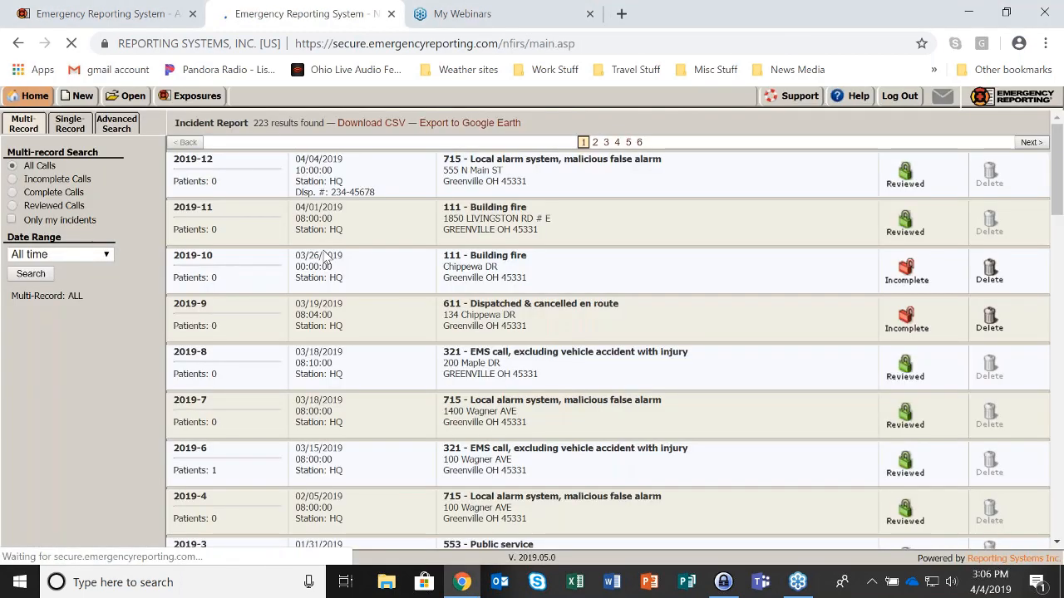
{"action": "left_click", "coordinate": [590, 278]}
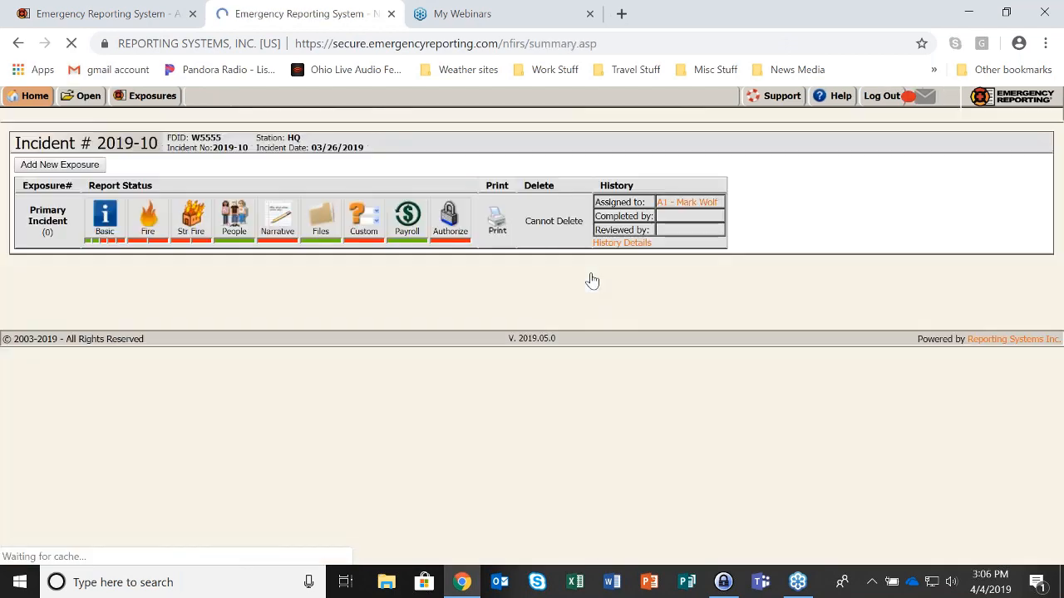
{"action": "left_click", "coordinate": [113, 242]}
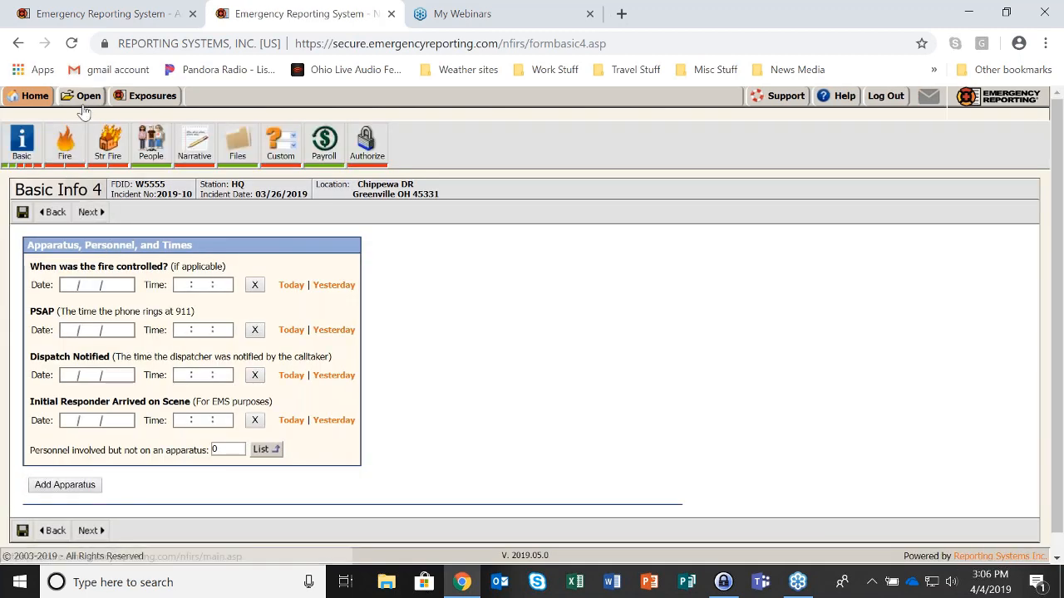
{"action": "left_click", "coordinate": [79, 98]}
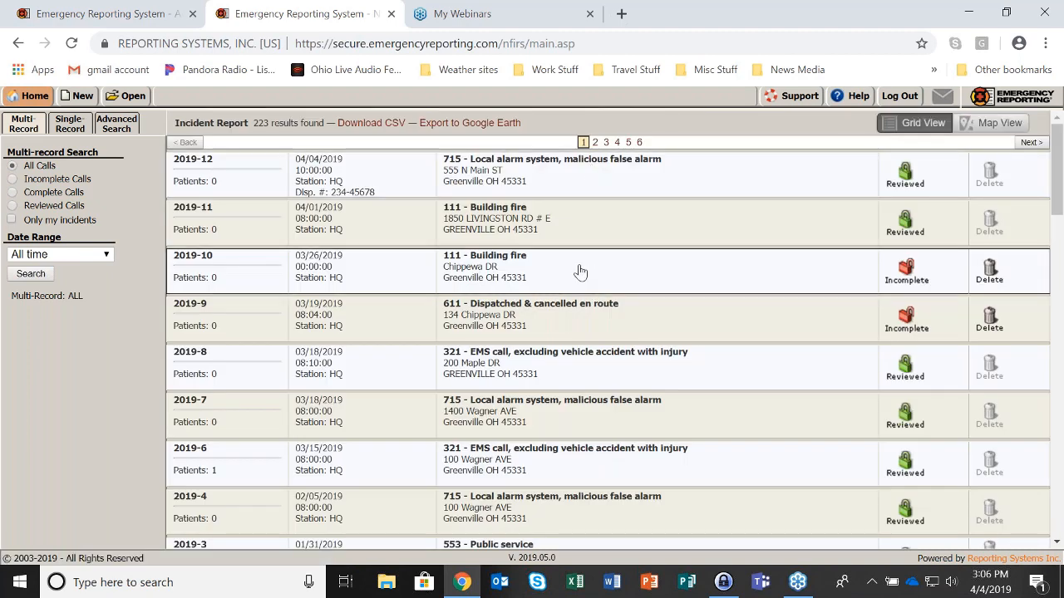
{"action": "left_click", "coordinate": [575, 219]}
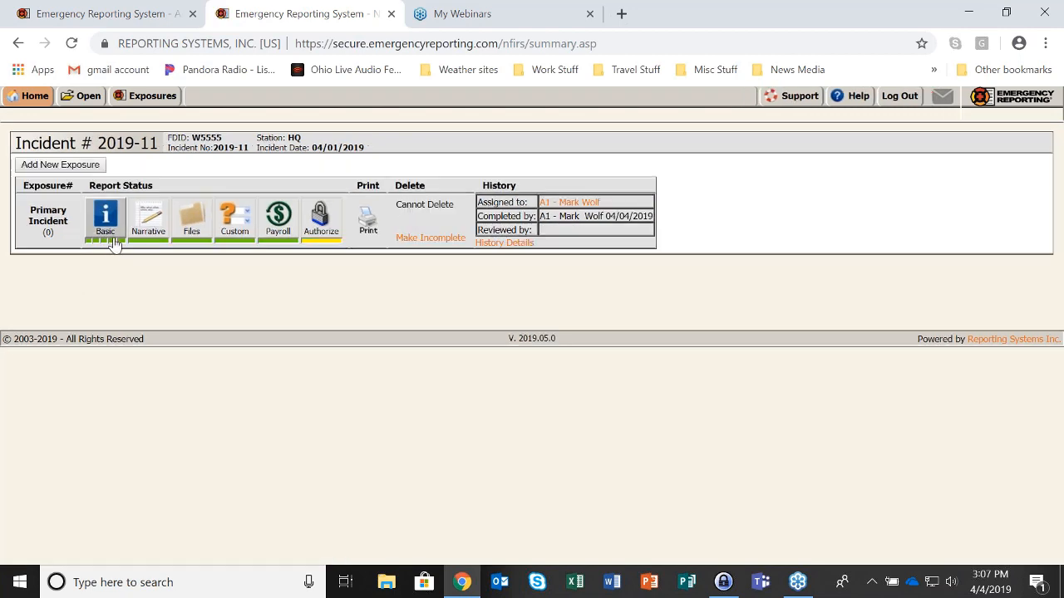
Open apparatus E-201 from incident 2019-11's Basic page and locate its Cancelled Date field
{"action": "left_click", "coordinate": [112, 245]}
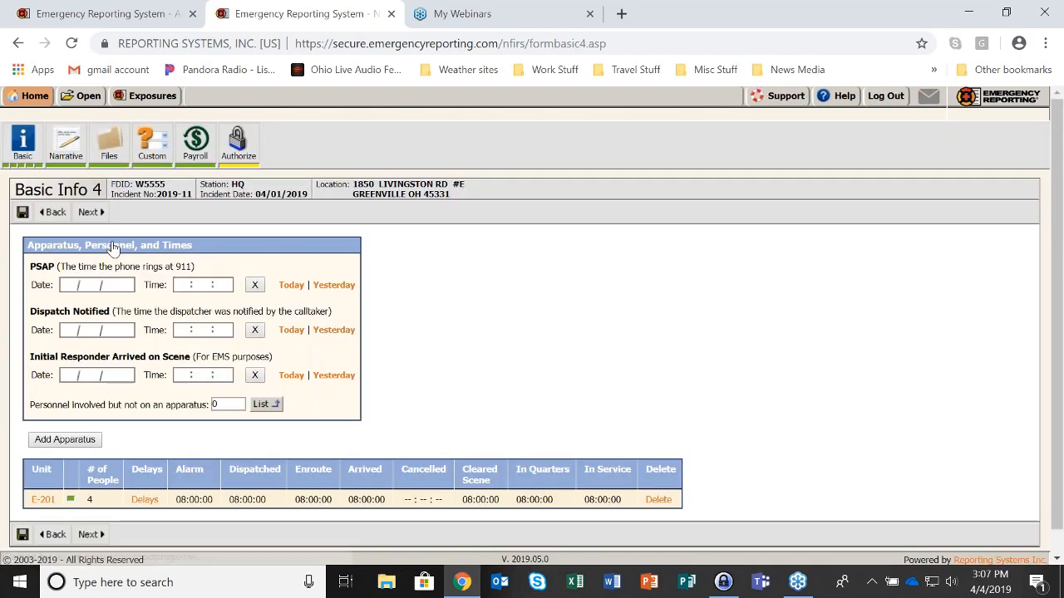
{"action": "scroll", "coordinate": [451, 308], "scroll_direction": "down", "scroll_amount": 1}
{"action": "left_click", "coordinate": [39, 477]}
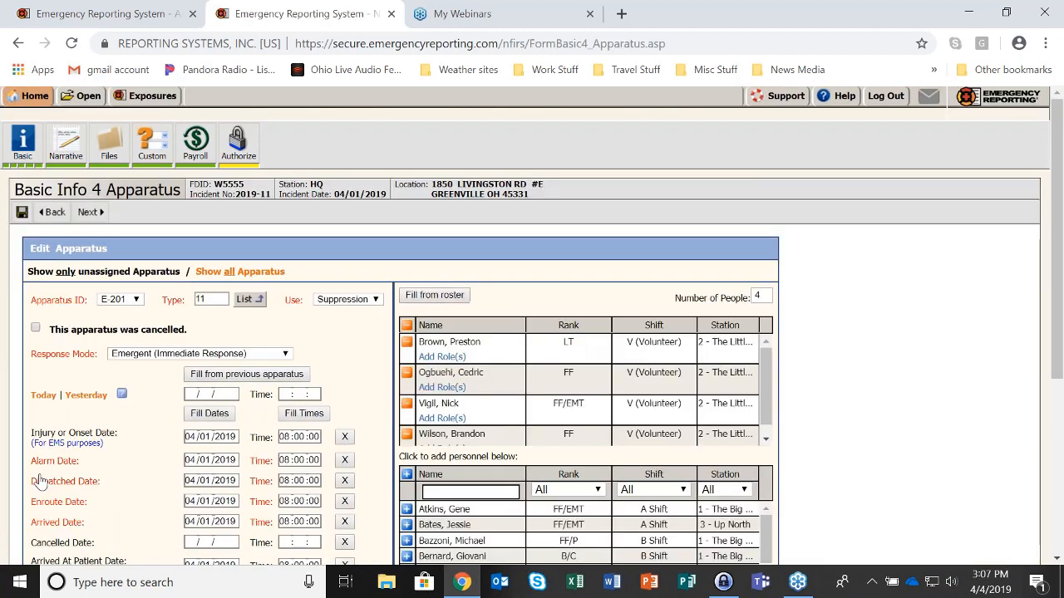
{"action": "scroll", "coordinate": [129, 447], "scroll_direction": "down", "scroll_amount": 3}
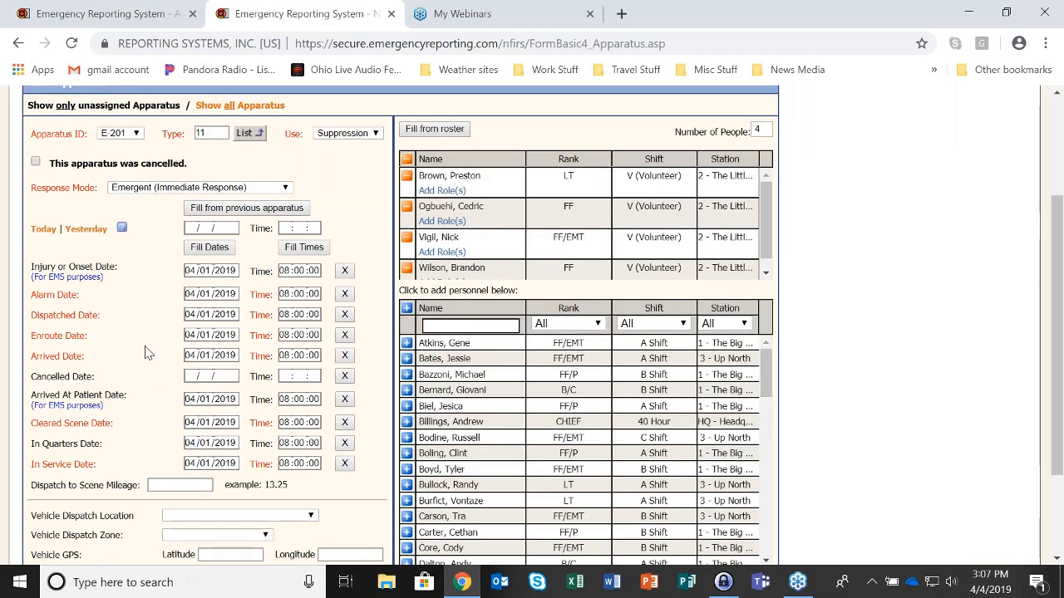
{"action": "left_click_drag", "start_coordinate": [31, 377], "coordinate": [106, 378]}
{"action": "left_click", "coordinate": [102, 382]}
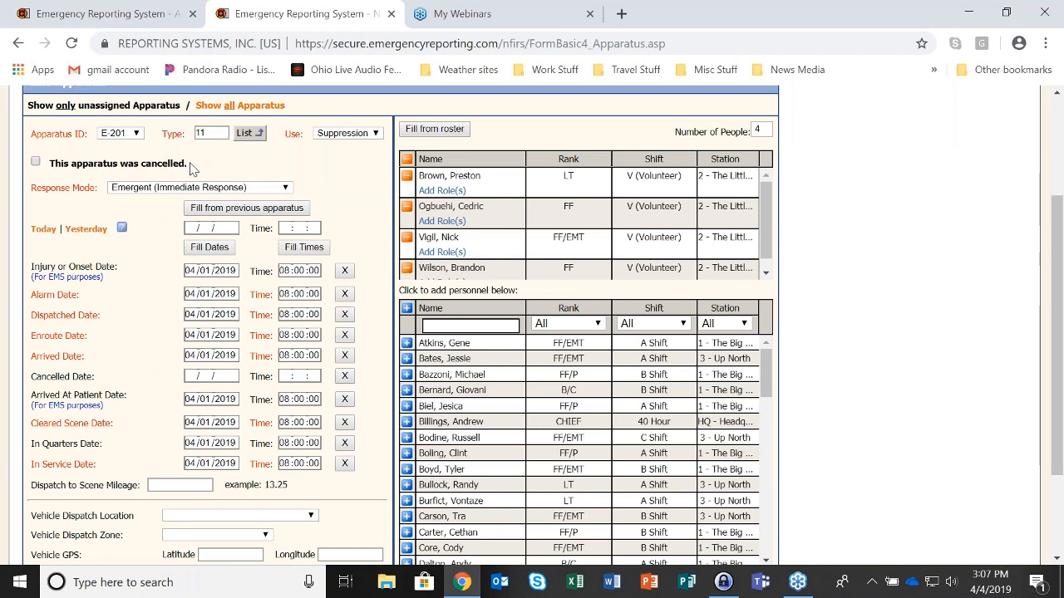
Mark E-201 cancelled, clear its arrival time, set cancellation to 04/01/2019 08:00:00, and save
{"action": "left_click", "coordinate": [36, 163]}
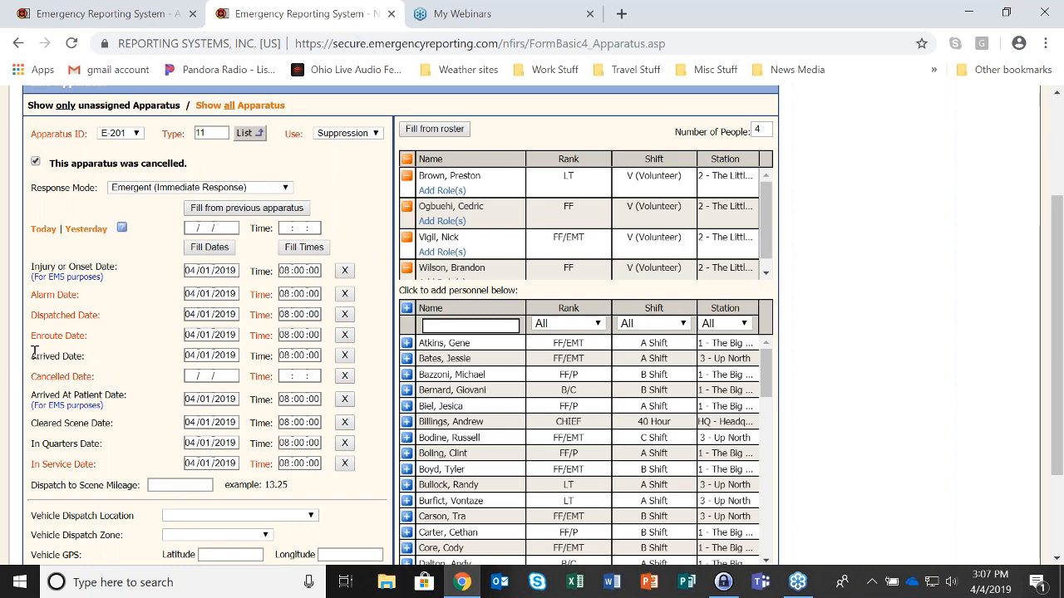
{"action": "left_click", "coordinate": [348, 357]}
{"action": "left_click", "coordinate": [193, 377]}
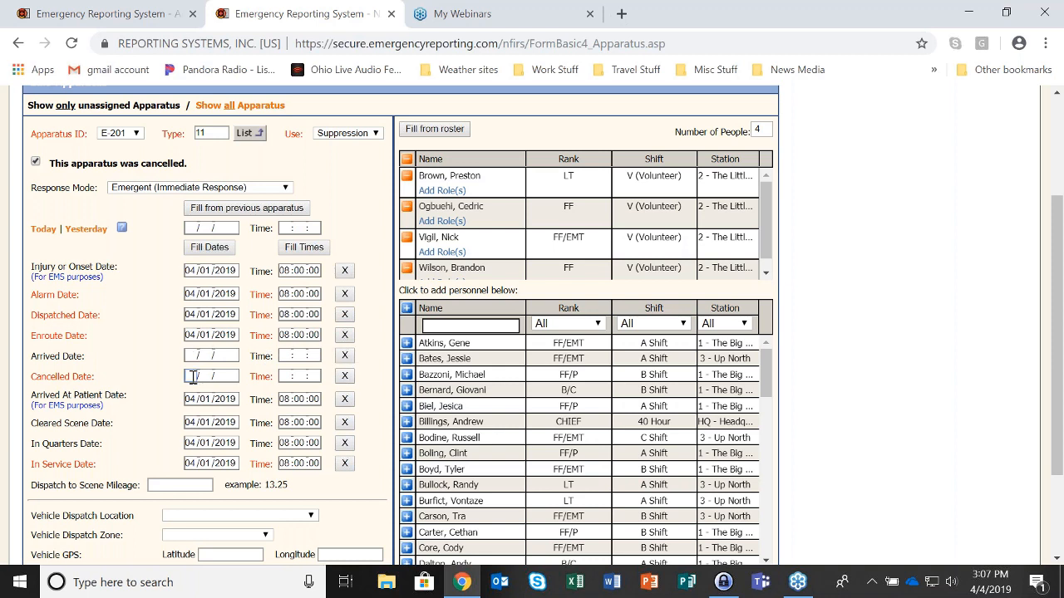
{"action": "type", "text": "04/01/2019"}
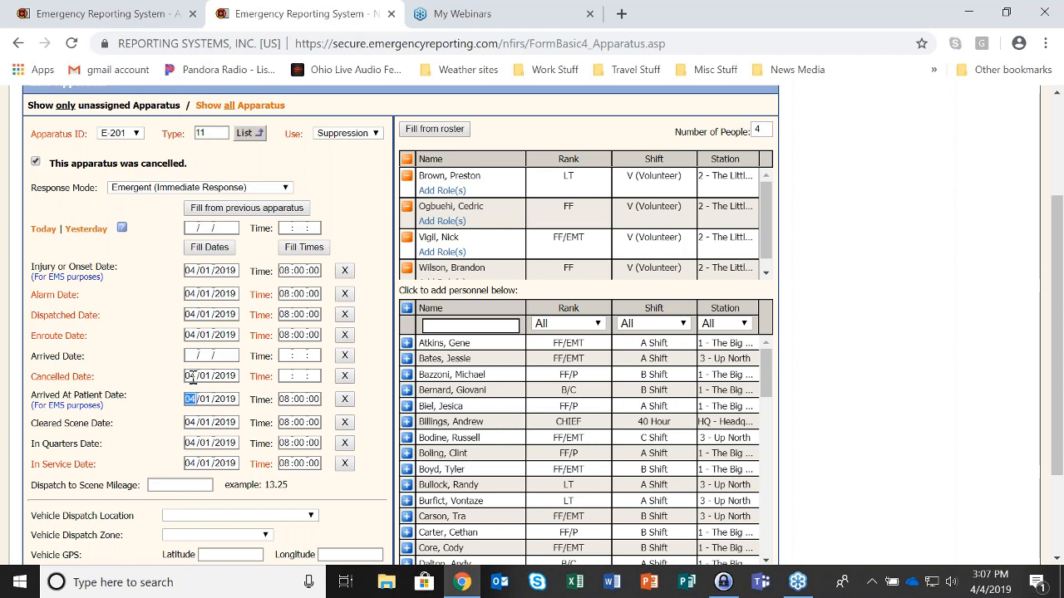
{"action": "left_click", "coordinate": [290, 376]}
{"action": "type", "text": "080000"}
{"action": "scroll", "coordinate": [169, 382], "scroll_direction": "up", "scroll_amount": 1}
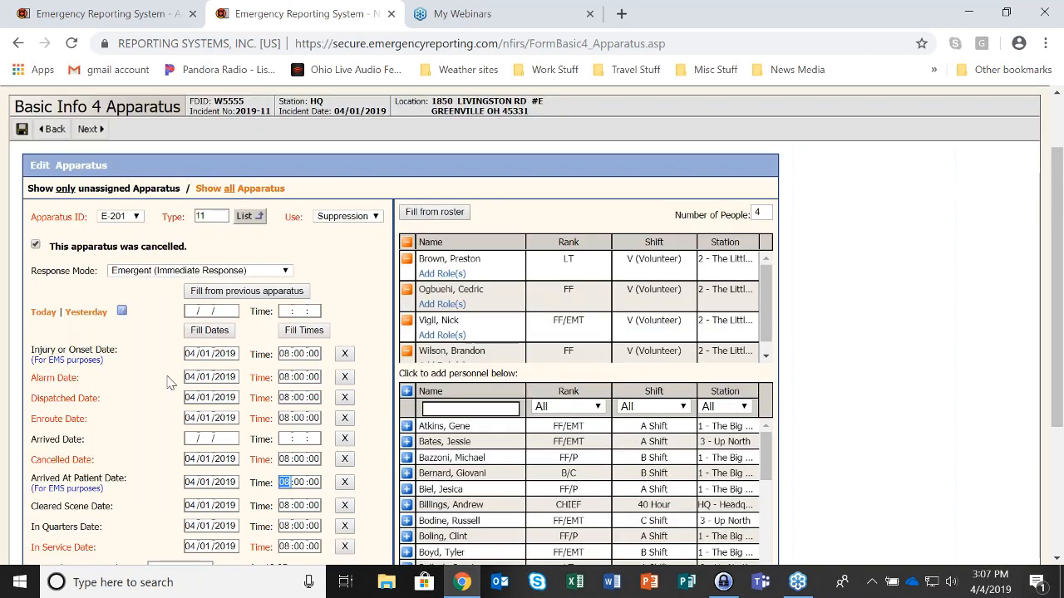
{"action": "left_click", "coordinate": [21, 129]}
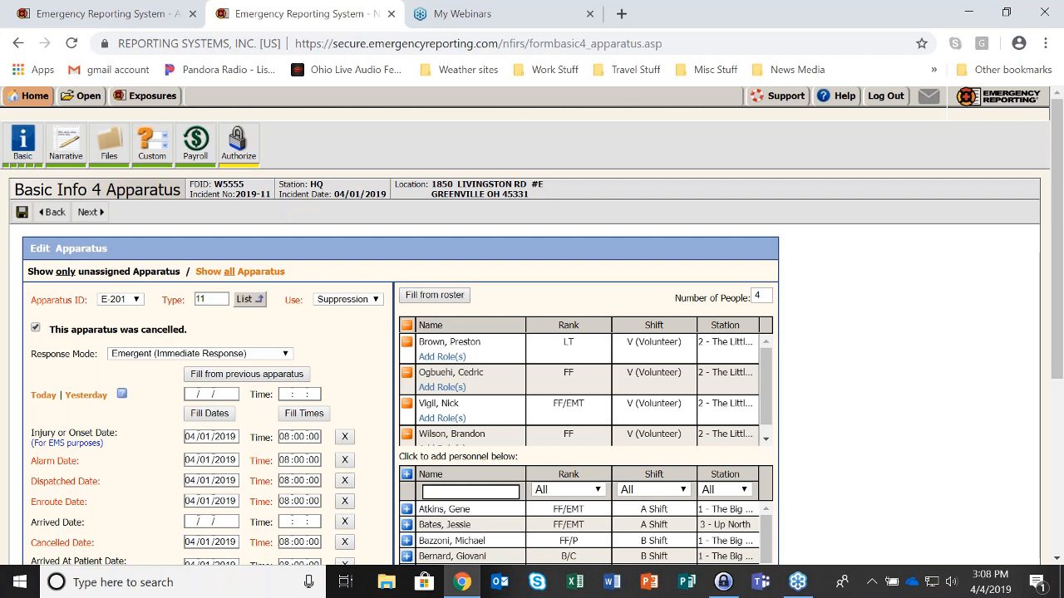
Answer YES to recording people involved on Basic Info 2, save, and start adding a person
{"action": "left_click", "coordinate": [13, 167]}
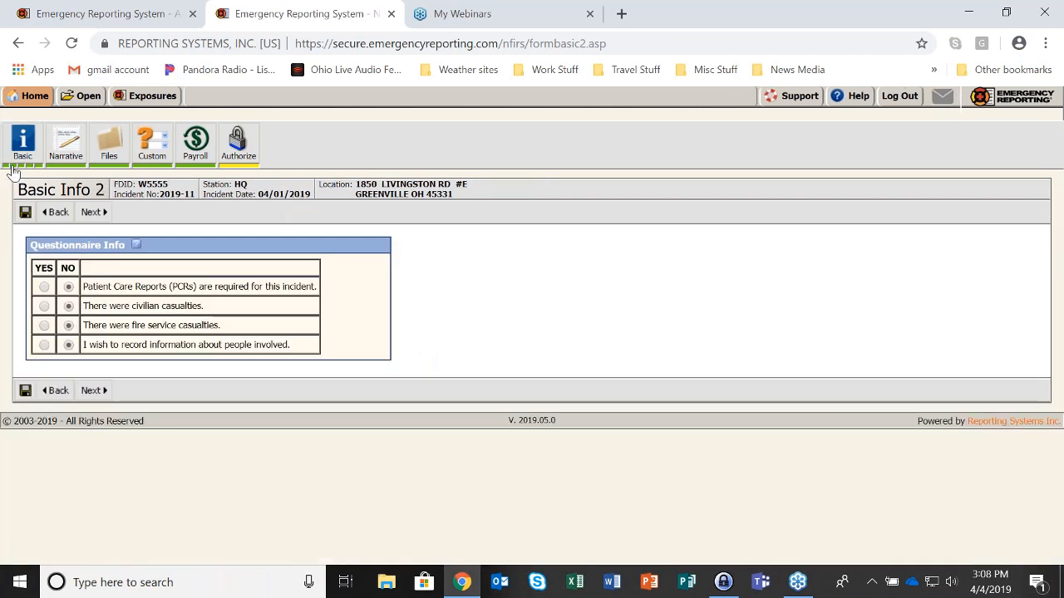
{"action": "left_click", "coordinate": [44, 345]}
{"action": "left_click", "coordinate": [25, 212]}
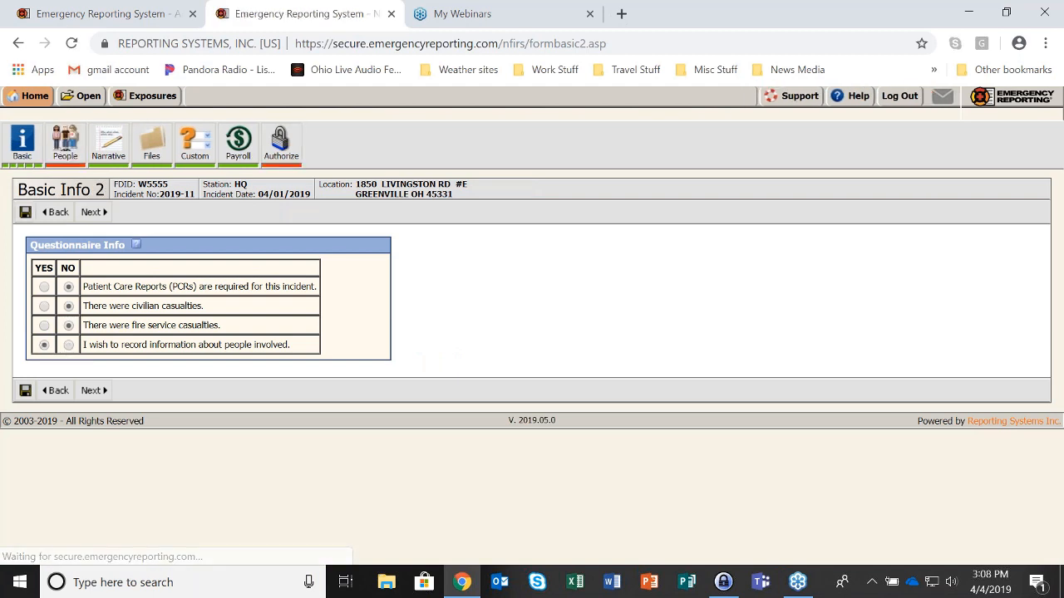
{"action": "left_click", "coordinate": [64, 141]}
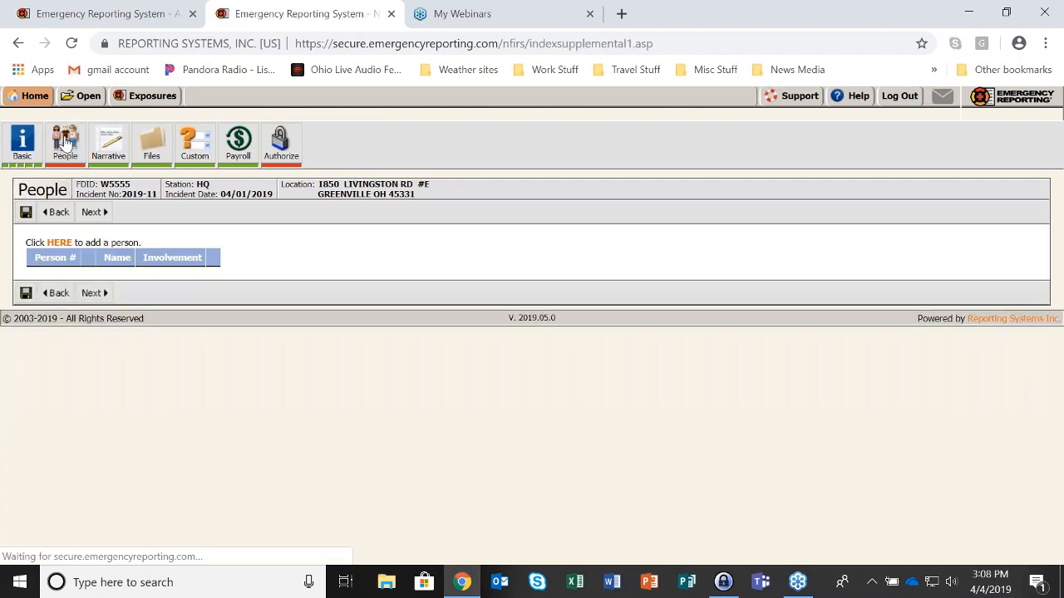
{"action": "left_click", "coordinate": [60, 243]}
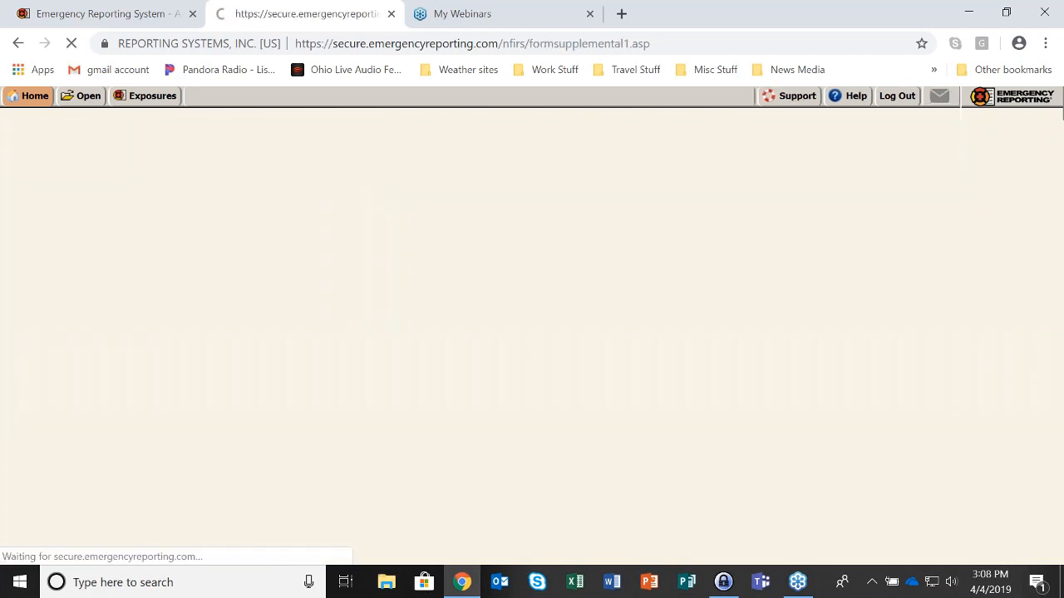